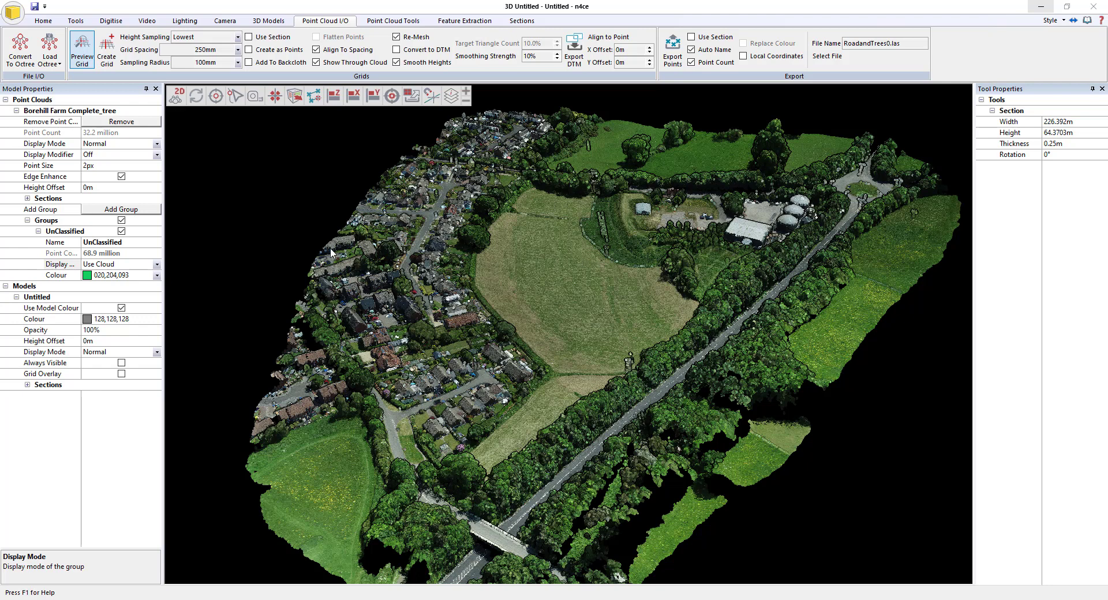
# Step: Set the UnClassified group's display mode to Height Shaded
pyautogui.click(156, 264)
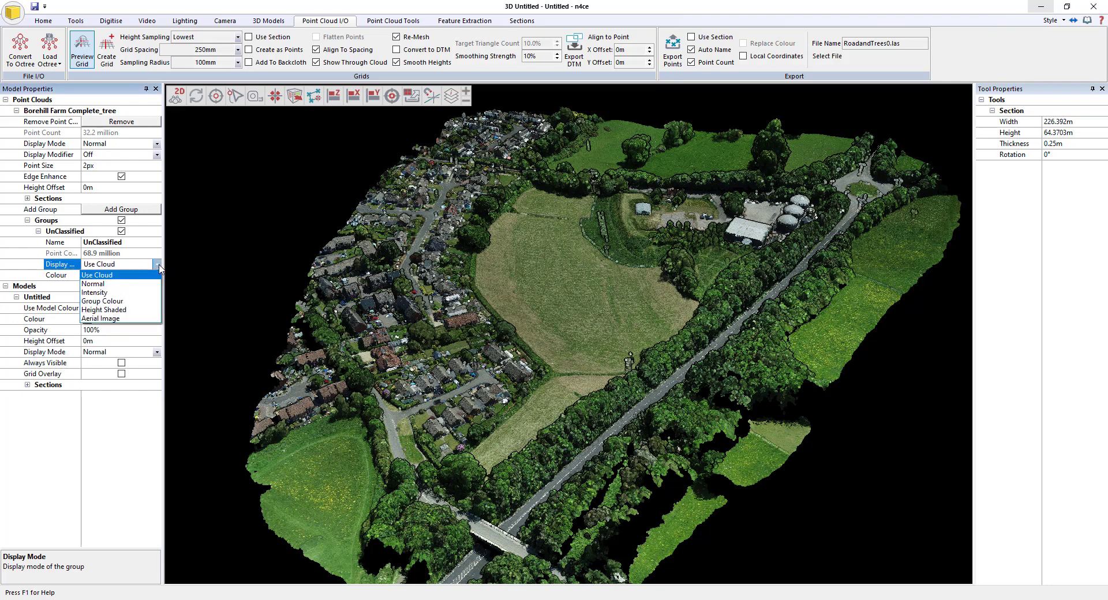
pyautogui.click(104, 310)
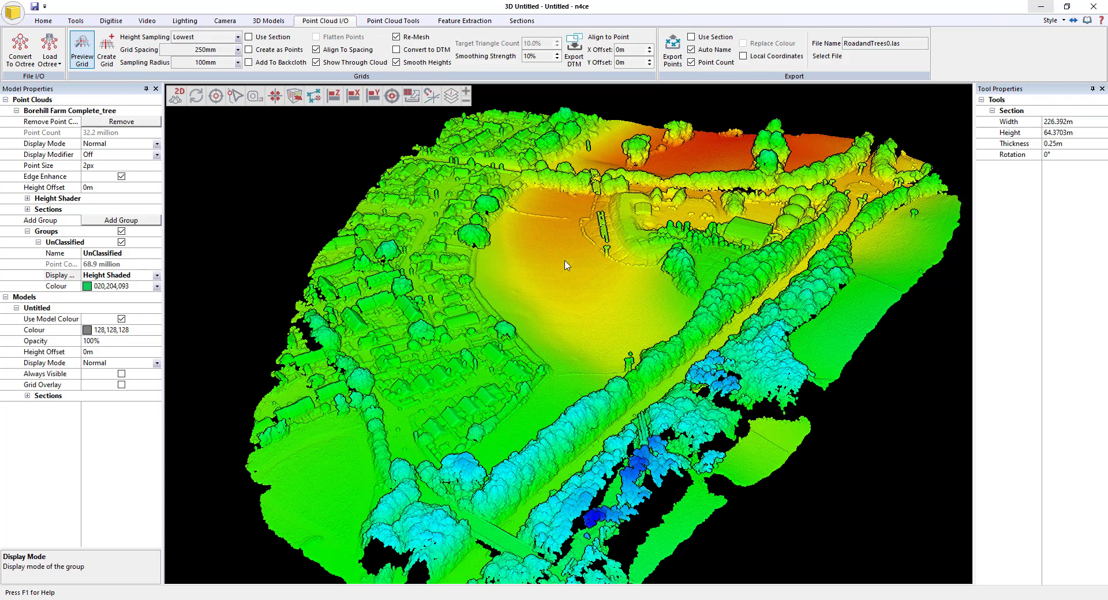
# Step: Start Group by Ground Mesh and add a new point cloud group named Ground
pyautogui.click(407, 21)
pyautogui.click(423, 56)
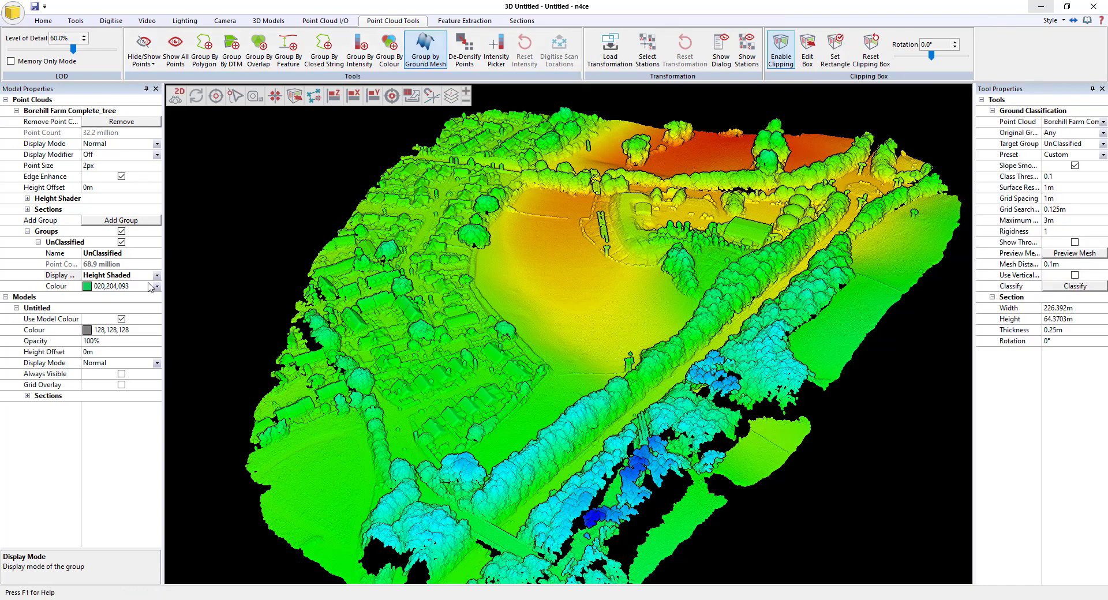
pyautogui.click(142, 225)
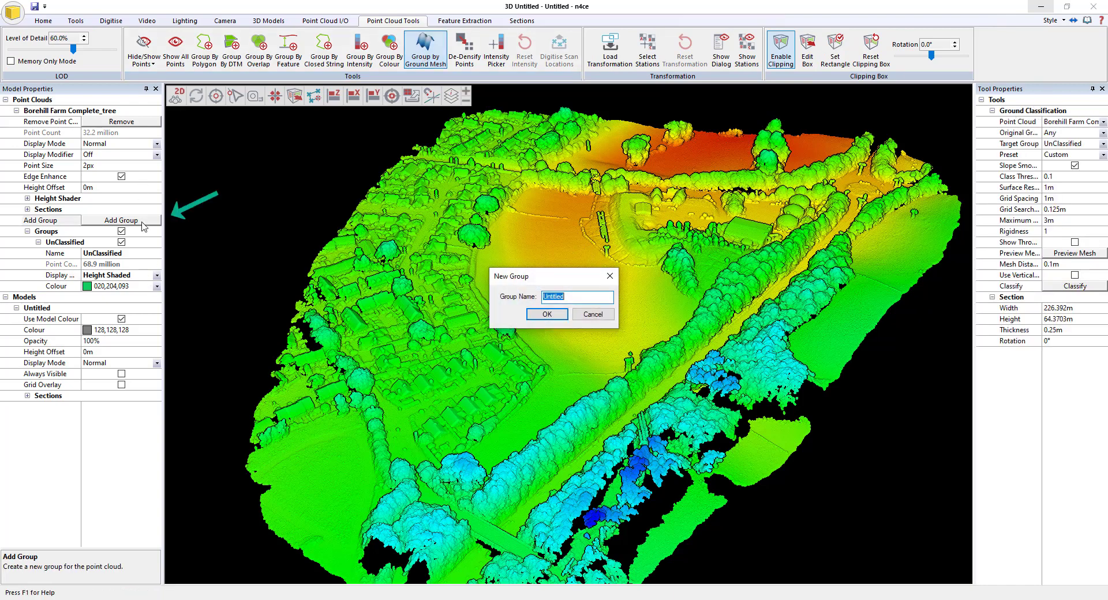
pyautogui.write('Ground')
pyautogui.press('Return')
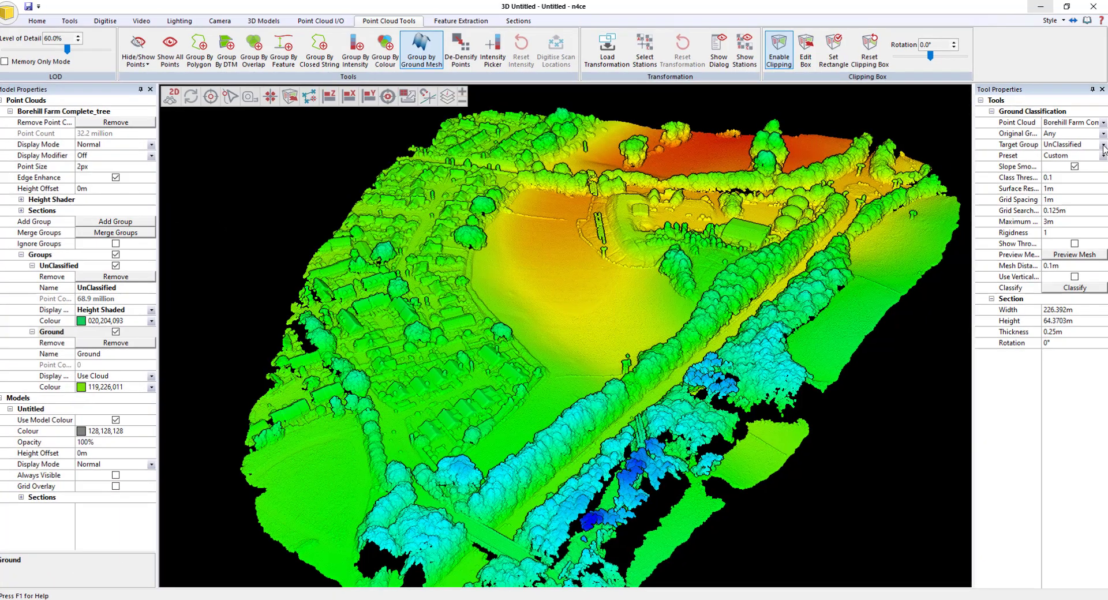
# Step: Set the ground classification's target group to Ground and its preset to General Ground
pyautogui.click(1103, 145)
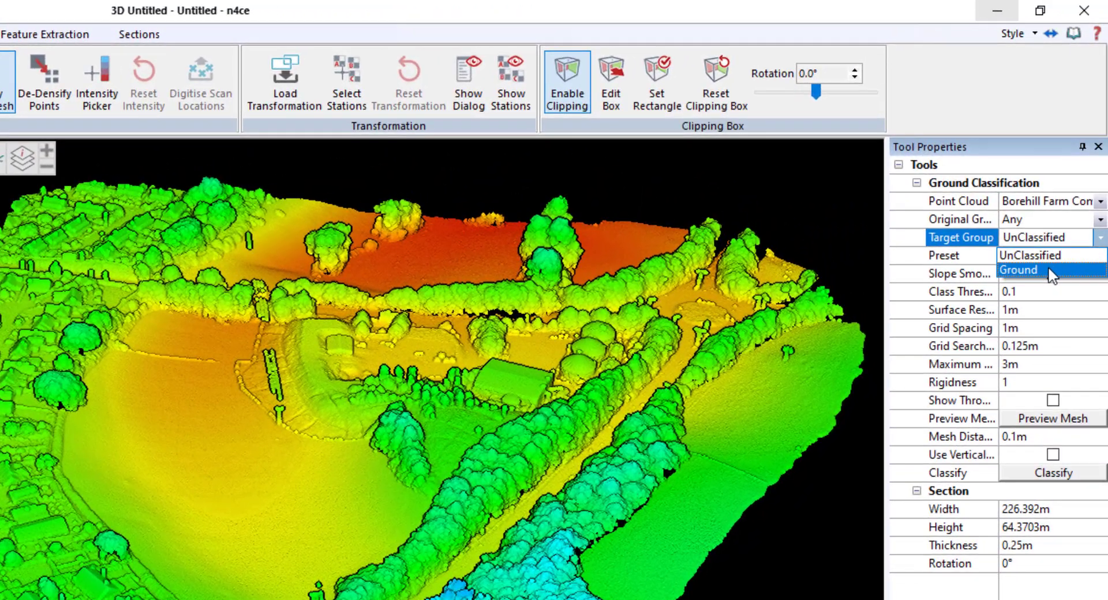
pyautogui.click(1061, 168)
pyautogui.click(1101, 256)
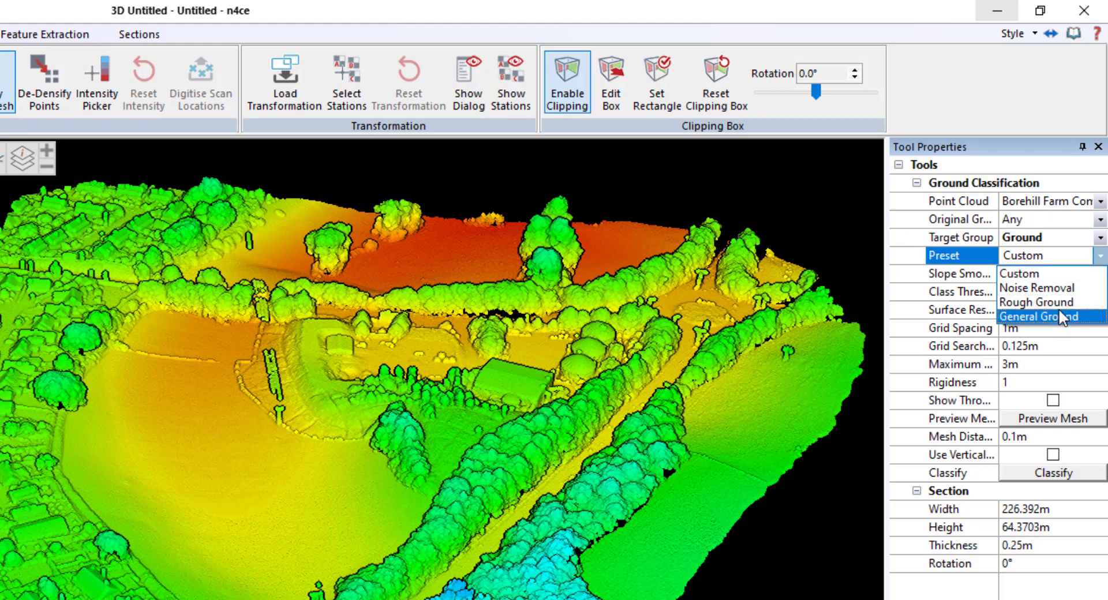
pyautogui.click(1031, 321)
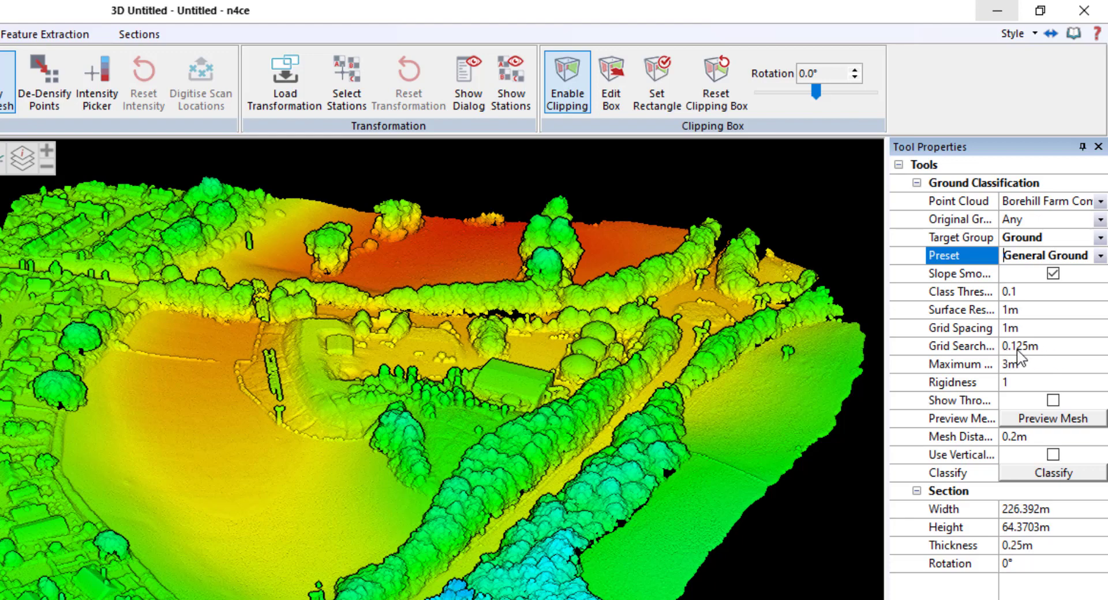
# Step: Review the ground classification's grid spacing, grid search, maximum edge length and rigidness settings
pyautogui.click(1042, 335)
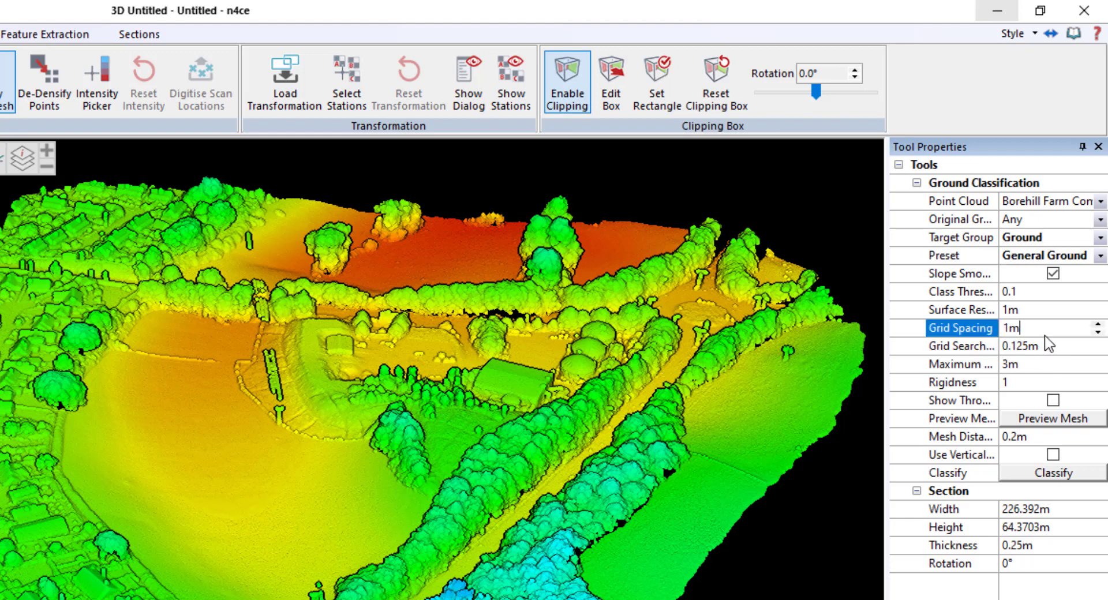
pyautogui.click(1045, 346)
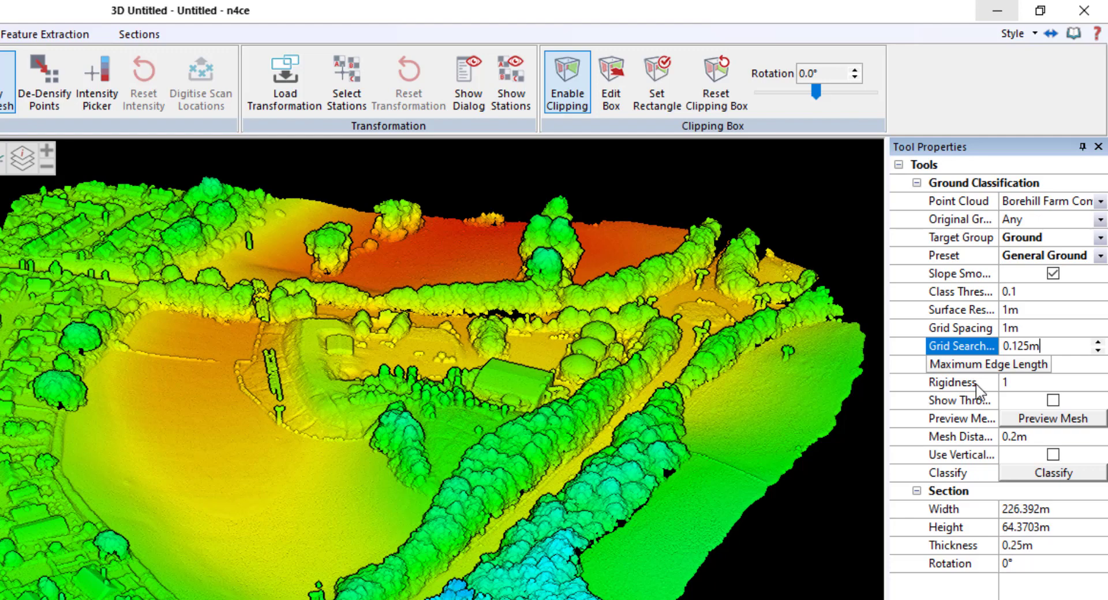
pyautogui.click(1042, 378)
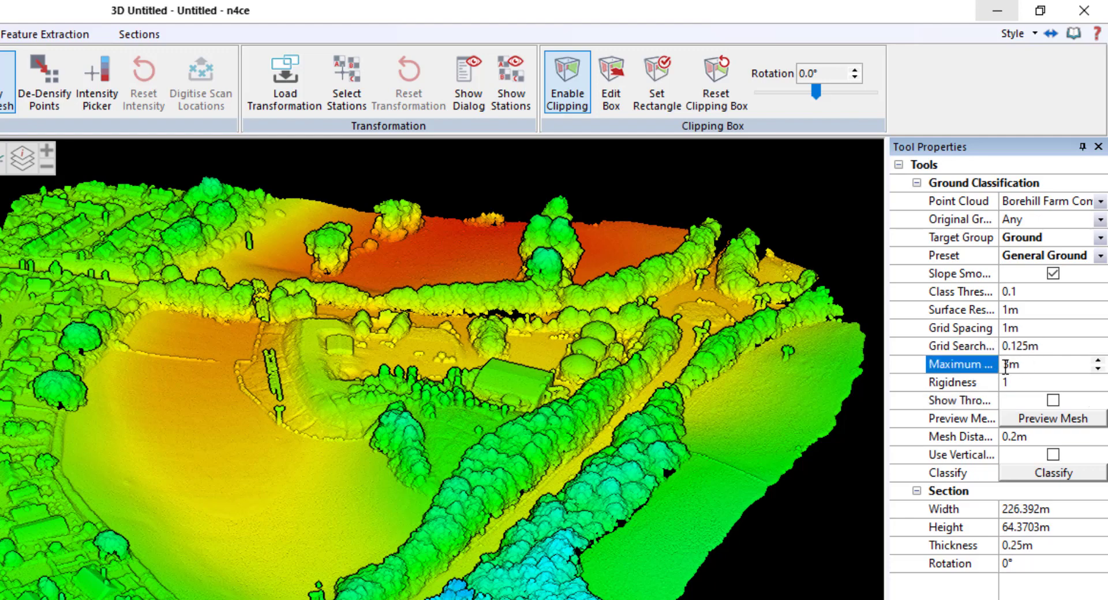
pyautogui.click(1038, 384)
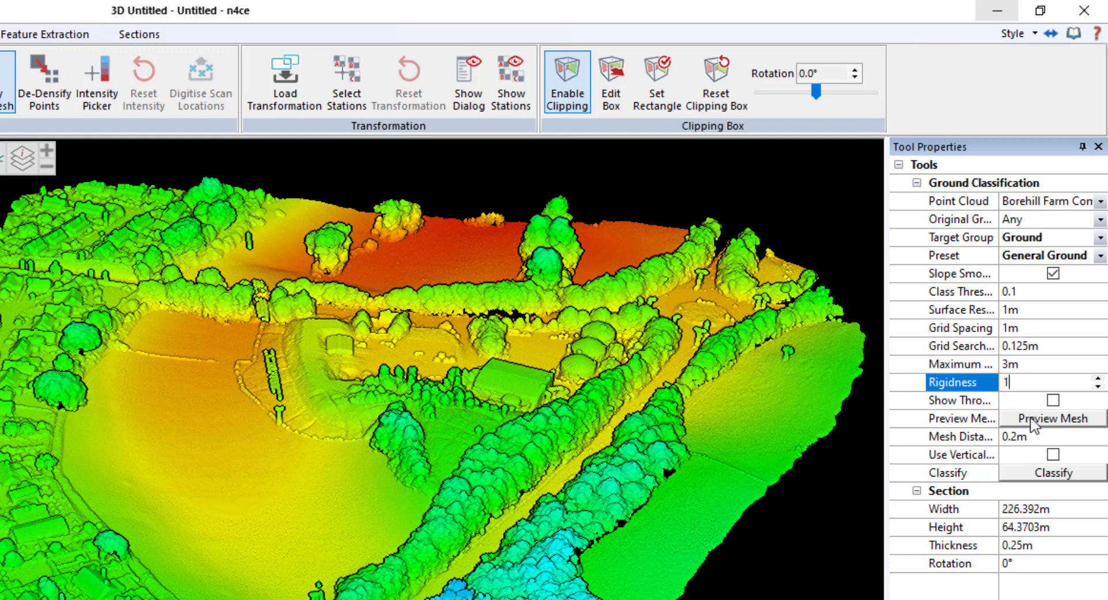
pyautogui.click(772, 500)
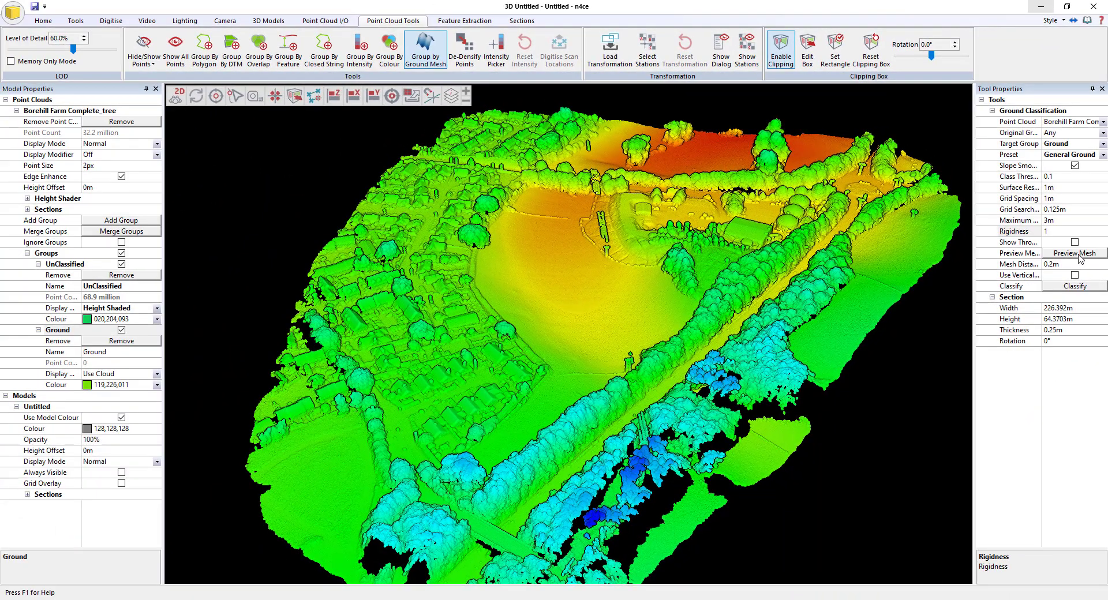
# Step: Preview the ground mesh and show it through the point cloud
pyautogui.click(1077, 254)
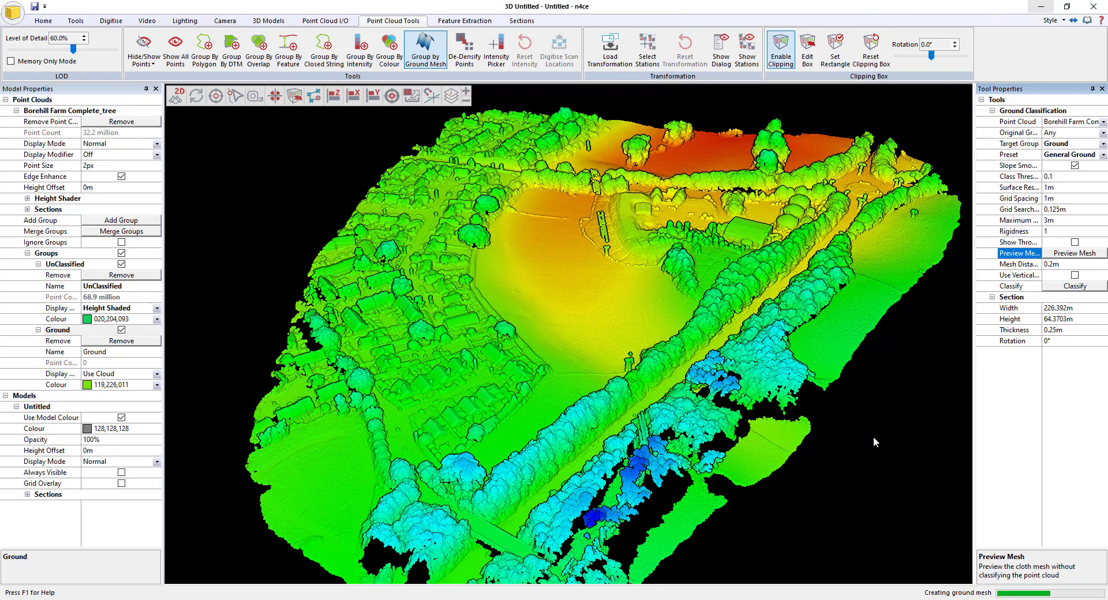
pyautogui.click(1075, 243)
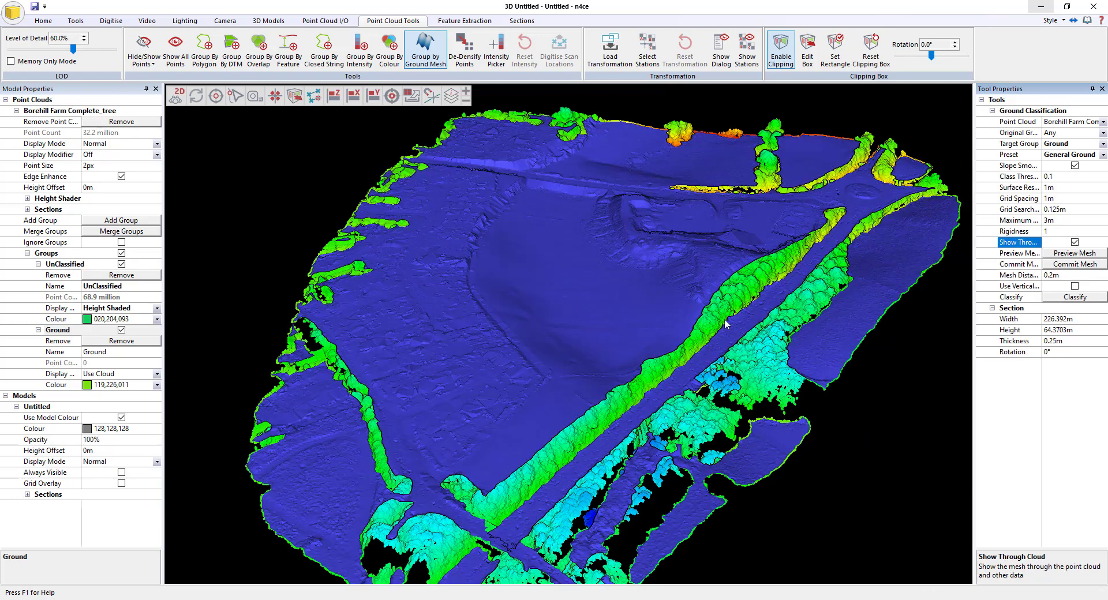
pyautogui.moveTo(649, 329); pyautogui.dragTo(705, 290)
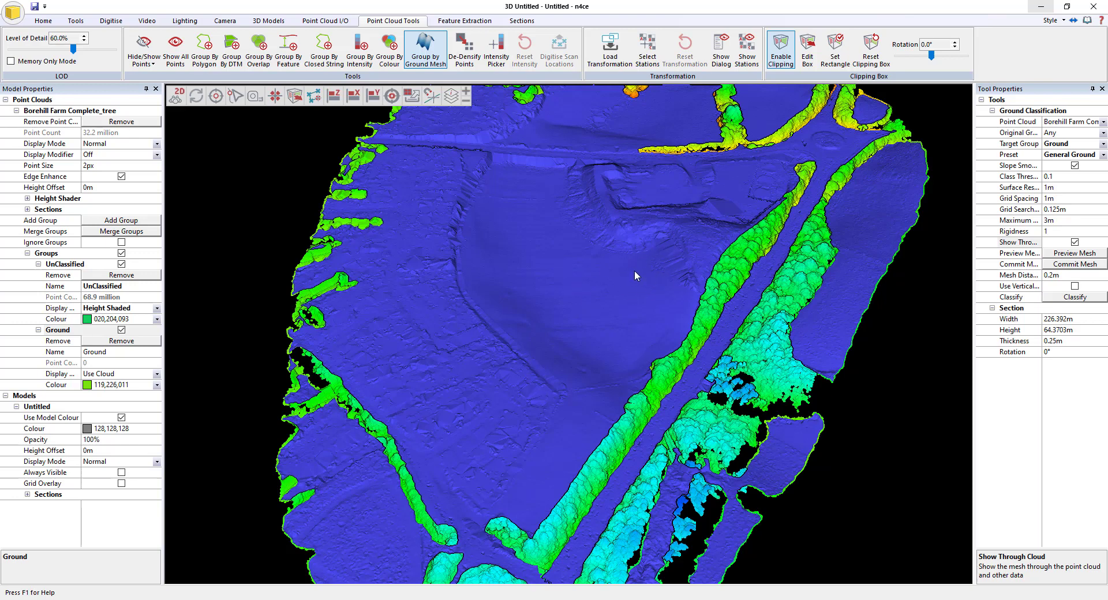
# Step: Stop showing the mesh through the cloud and inspect where it emerges in the central field
pyautogui.click(1006, 245)
pyautogui.click(1075, 243)
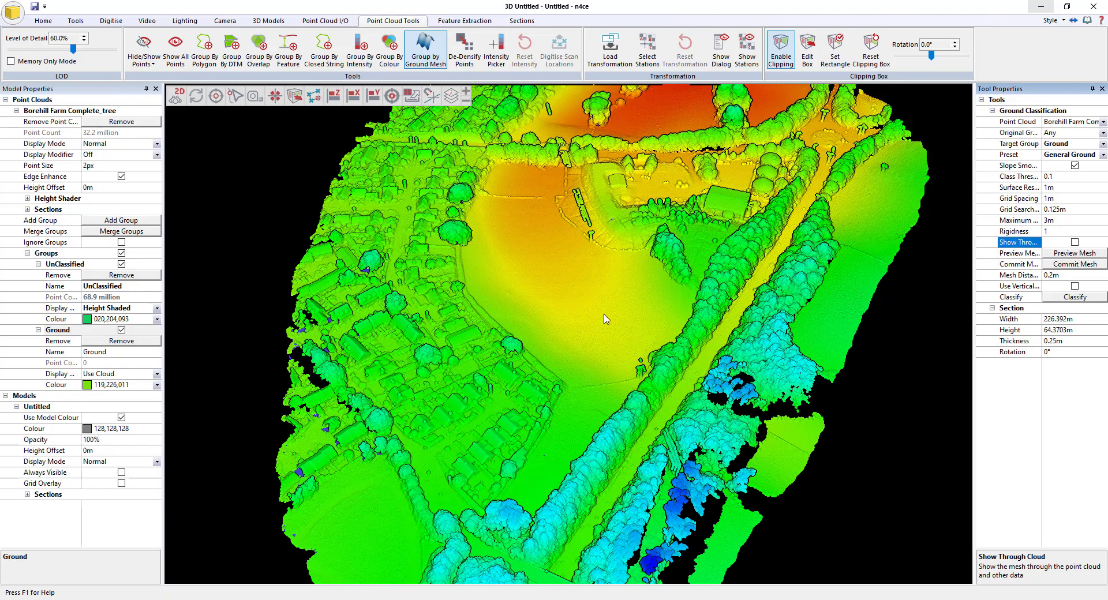
pyautogui.scroll(6, 582, 326)
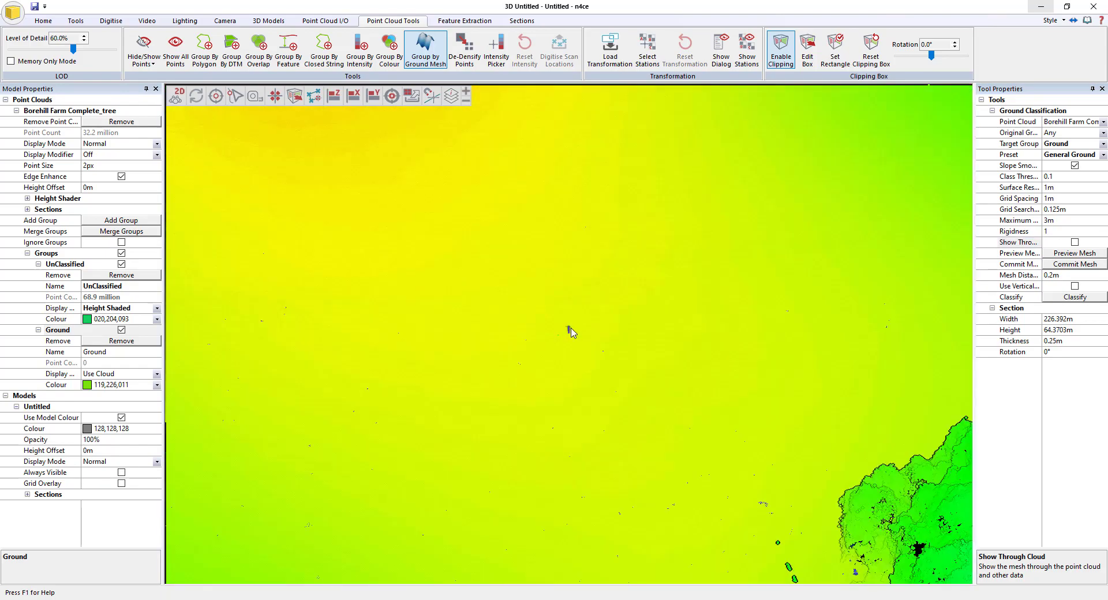
pyautogui.moveTo(570, 332)
pyautogui.mouseDown()
pyautogui.moveTo(720, 279)
pyautogui.moveTo(534, 285)
pyautogui.moveTo(555, 425)
pyautogui.moveTo(646, 433)
pyautogui.moveTo(740, 419)
pyautogui.mouseUp()
pyautogui.scroll(-5, 646, 434)
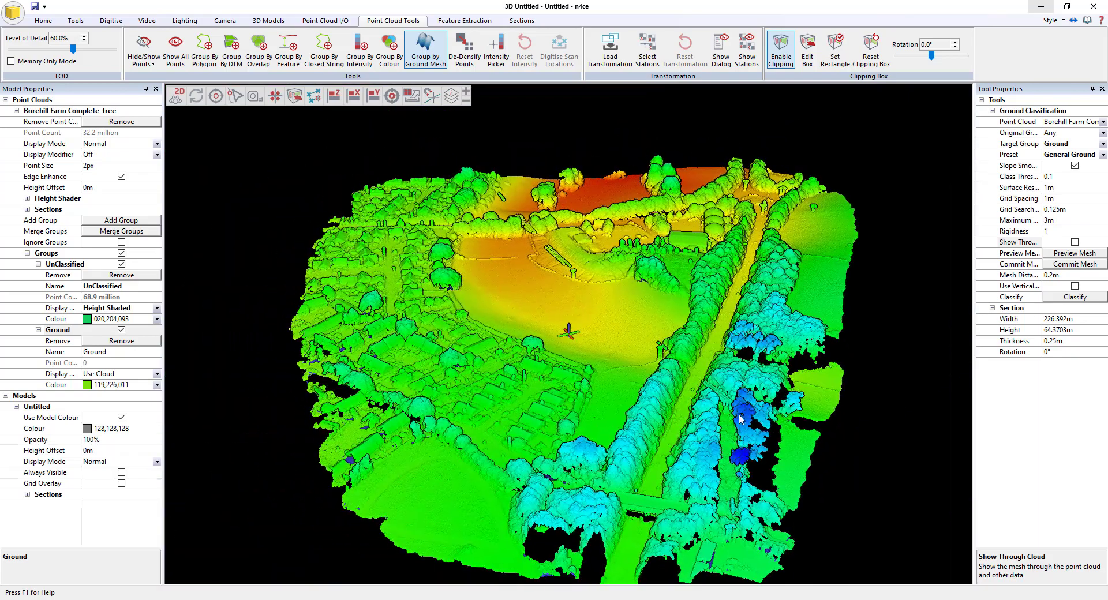
# Step: Set the mesh distance to 0.1 m and classify the point cloud
pyautogui.click(1072, 275)
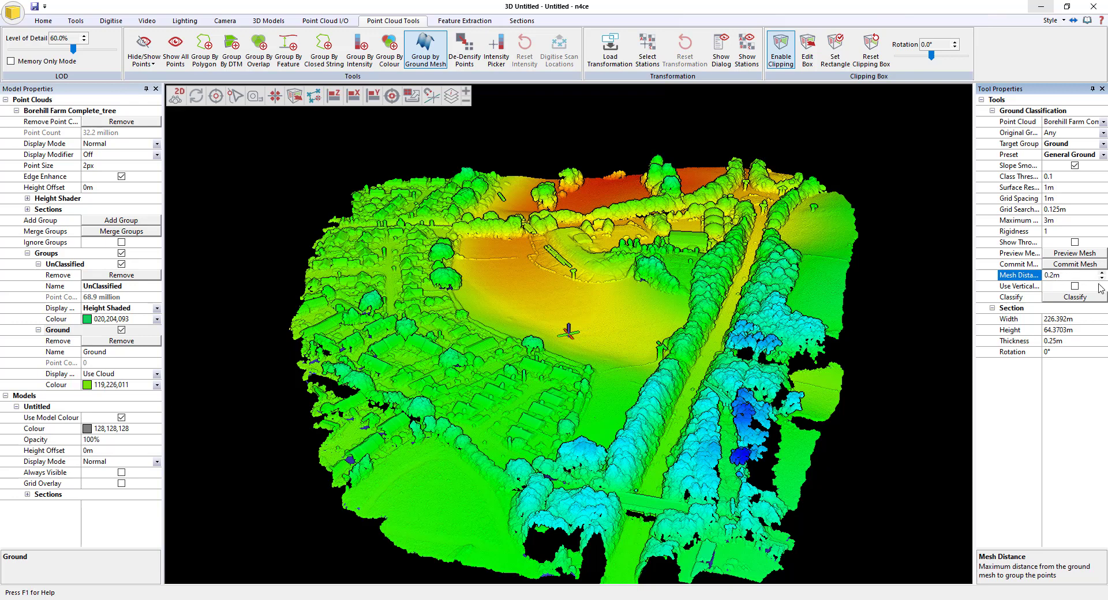
pyautogui.press('BackSpace')
pyautogui.write('1')
pyautogui.click(1089, 274)
pyautogui.click(1070, 297)
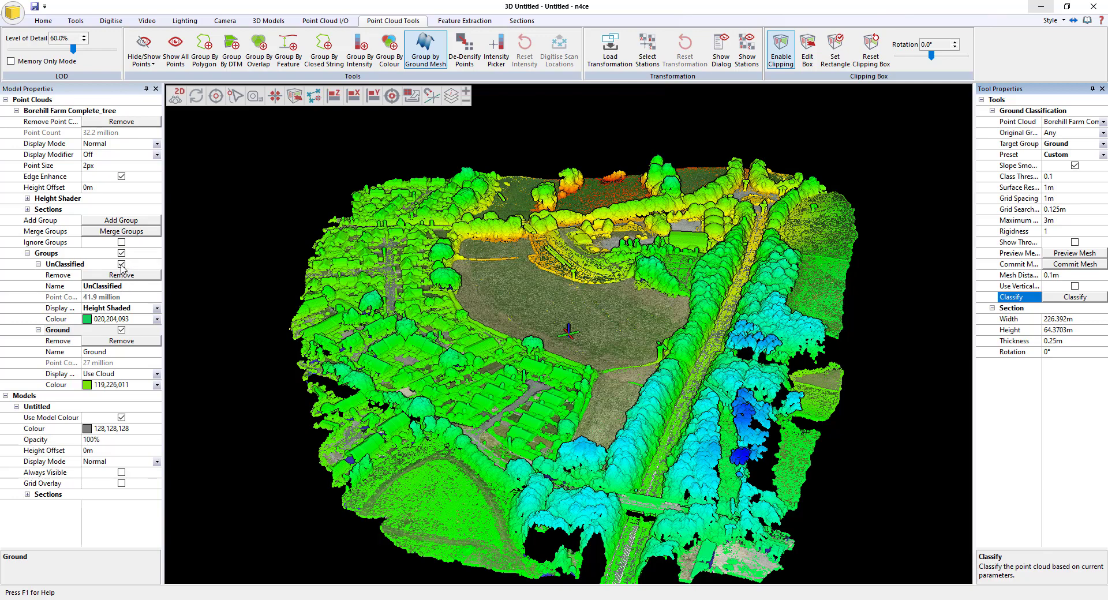
# Step: Hide the UnClassified group and leave the ground mesh tool to inspect the classified ground points
pyautogui.click(121, 264)
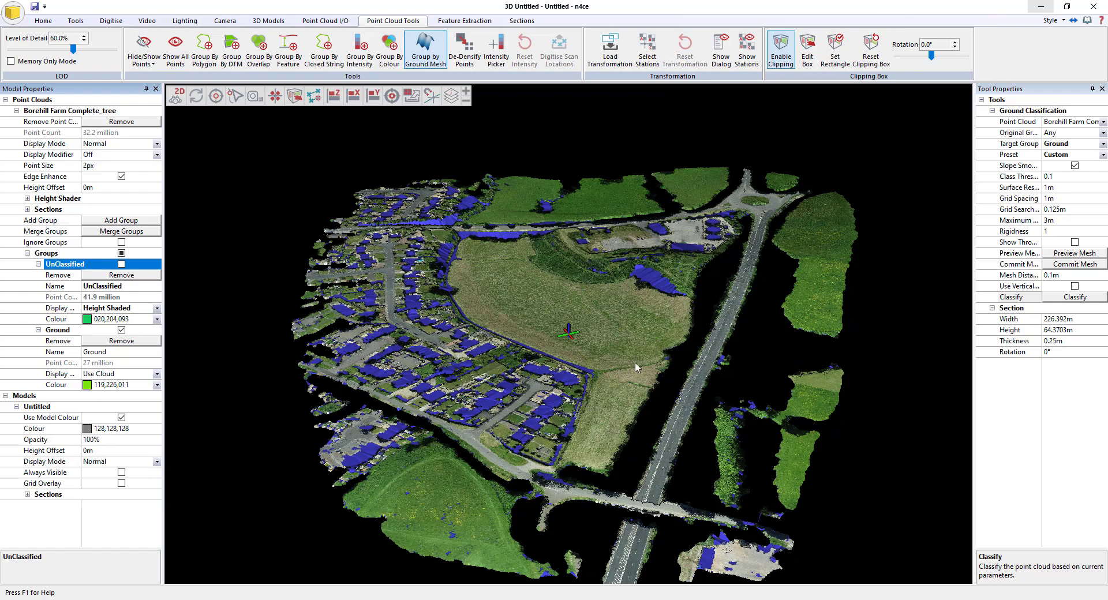
pyautogui.click(635, 363)
pyautogui.press('Escape')
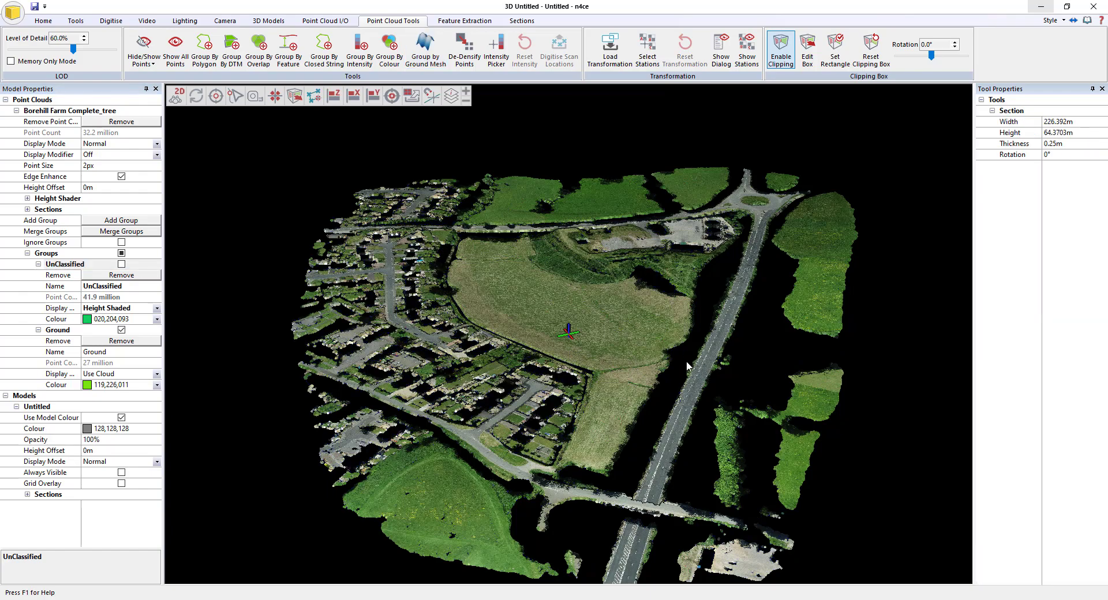
pyautogui.scroll(6, 687, 362)
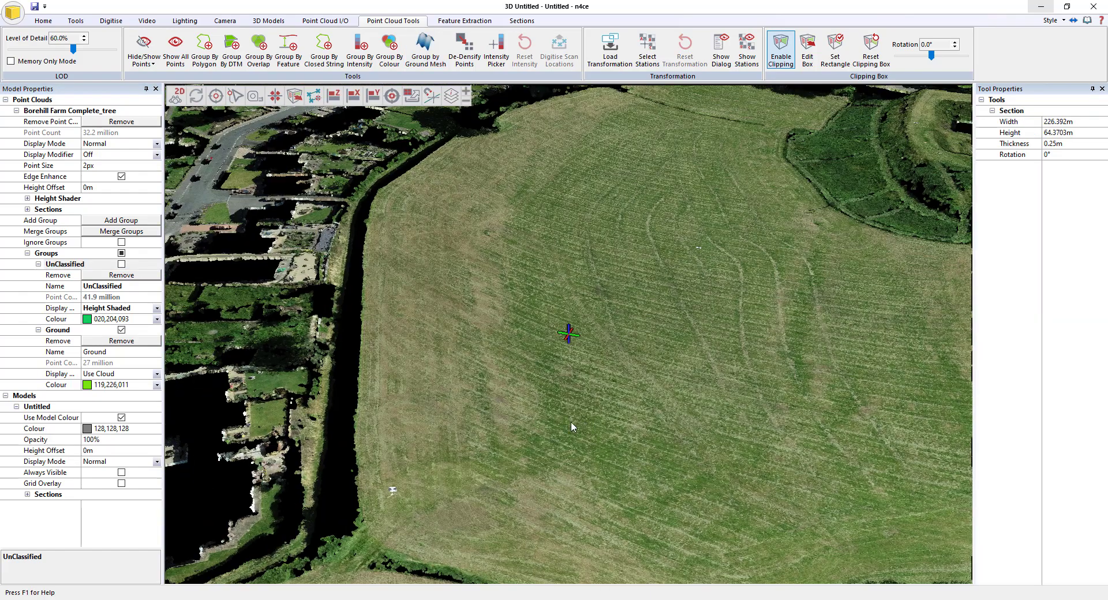
pyautogui.moveTo(572, 427); pyautogui.dragTo(510, 446, button='middle')
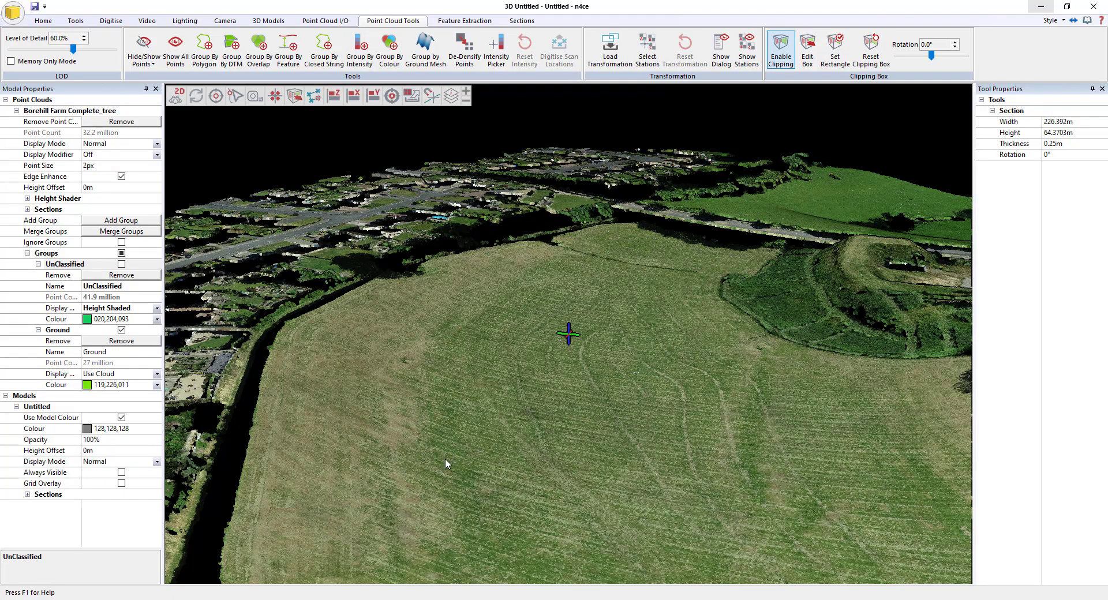
pyautogui.moveTo(469, 466); pyautogui.dragTo(683, 446, button='middle')
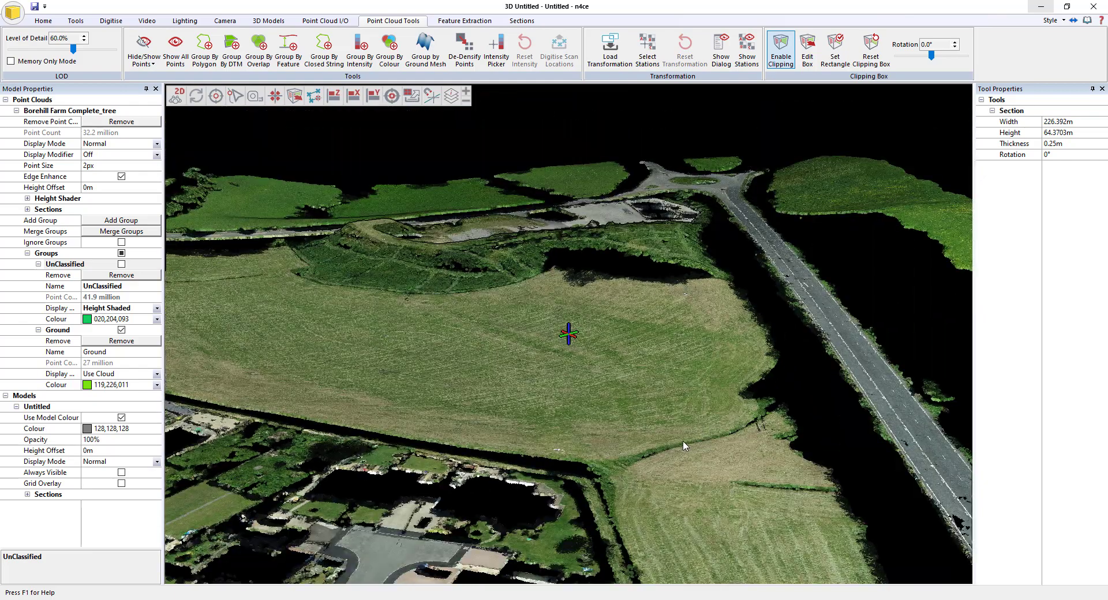
pyautogui.scroll(-5, 683, 423)
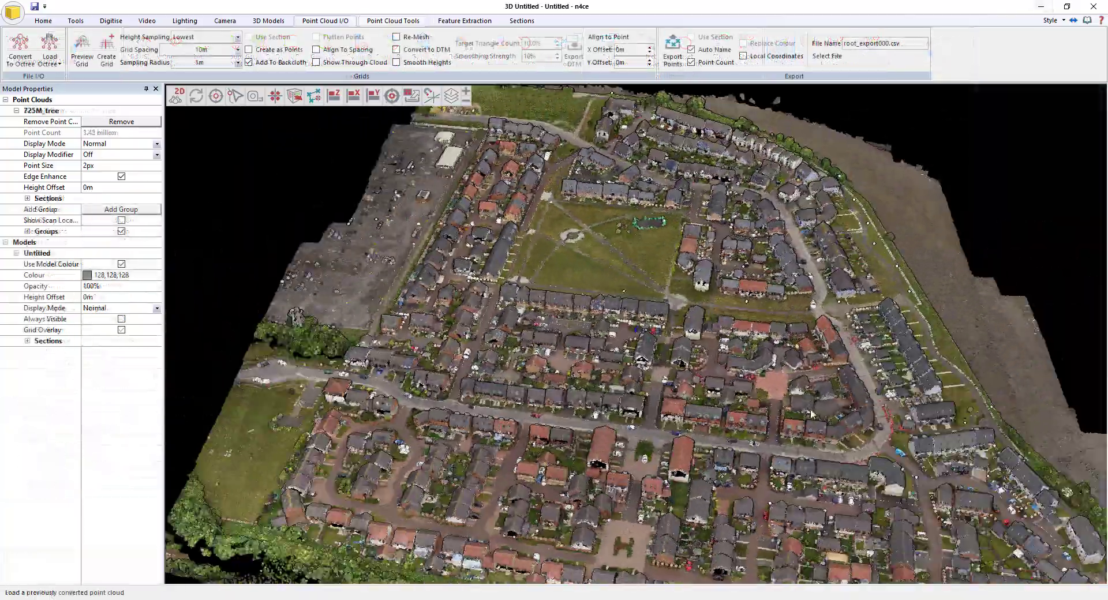
# Step: Add a new group named Ground to the 725M_tree point cloud
pyautogui.moveTo(813, 414); pyautogui.dragTo(789, 297, button='middle')
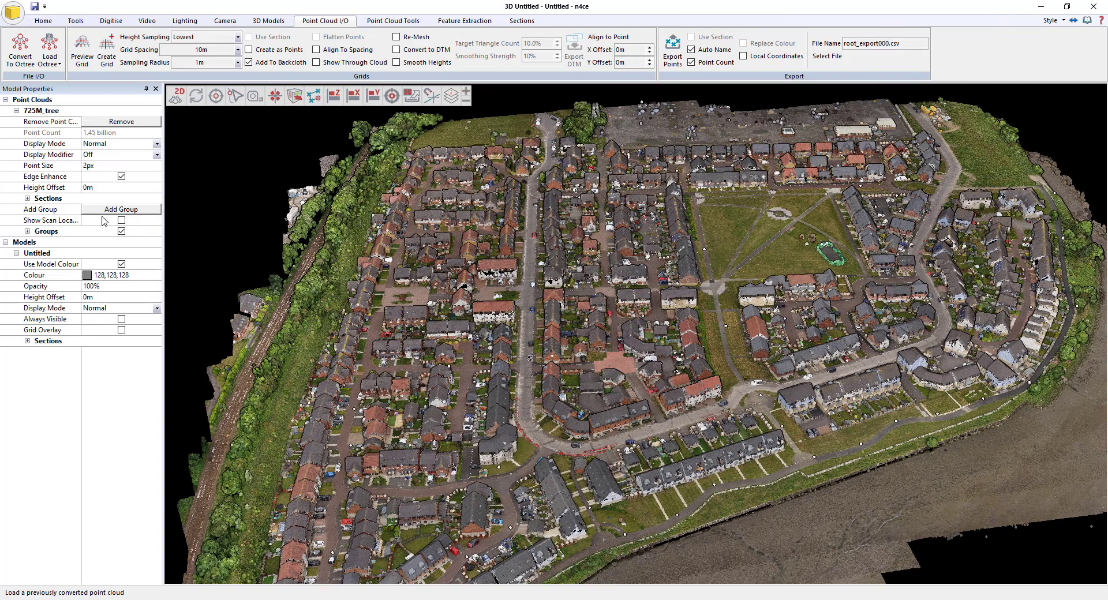
pyautogui.click(27, 231)
pyautogui.click(119, 211)
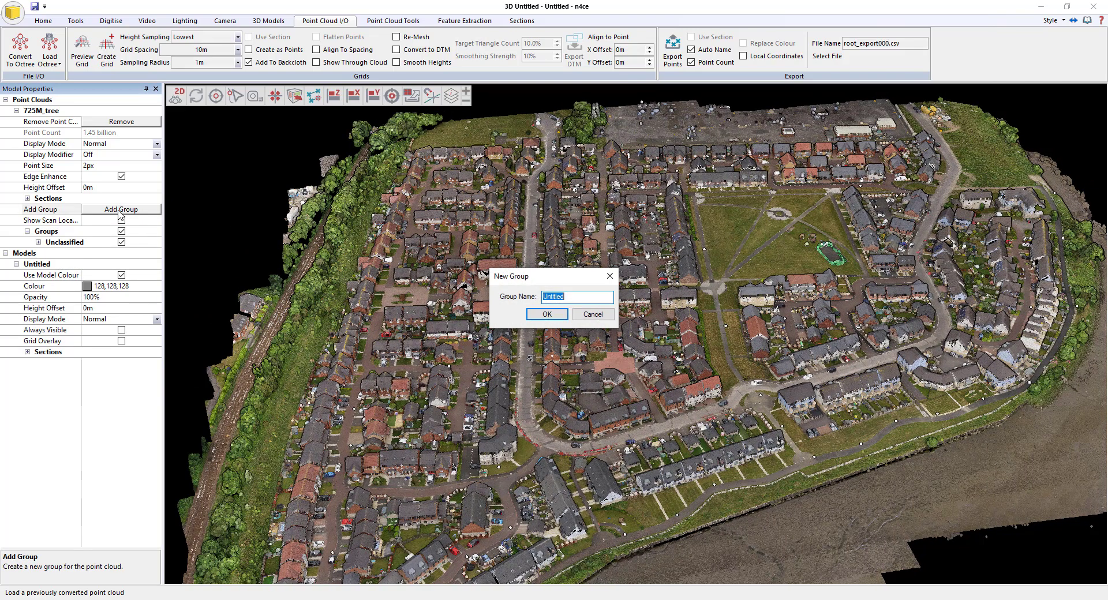
pyautogui.write('Ground')
pyautogui.click(546, 314)
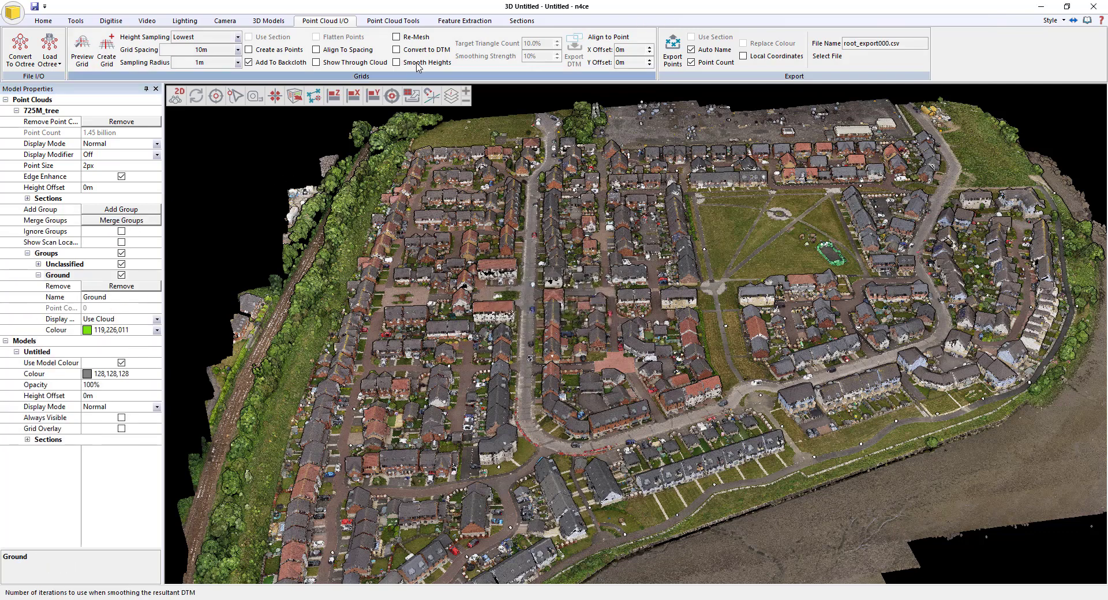
# Step: Start Group by Ground Mesh with the General Ground preset, targeting the Ground group, and set the mesh distance to 0.1 m
pyautogui.click(462, 22)
pyautogui.click(398, 21)
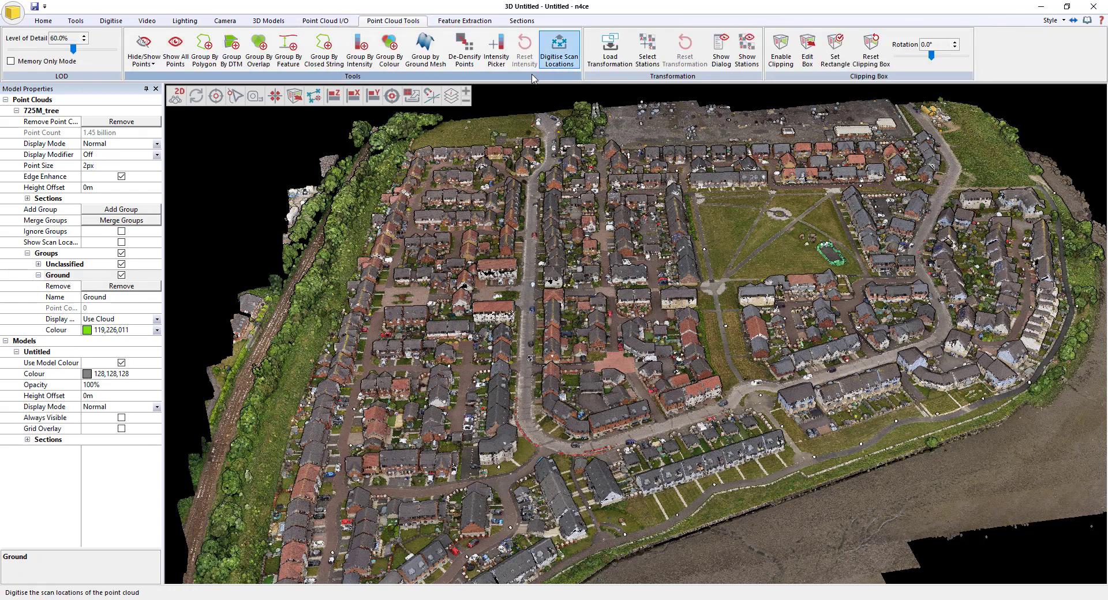
pyautogui.click(426, 51)
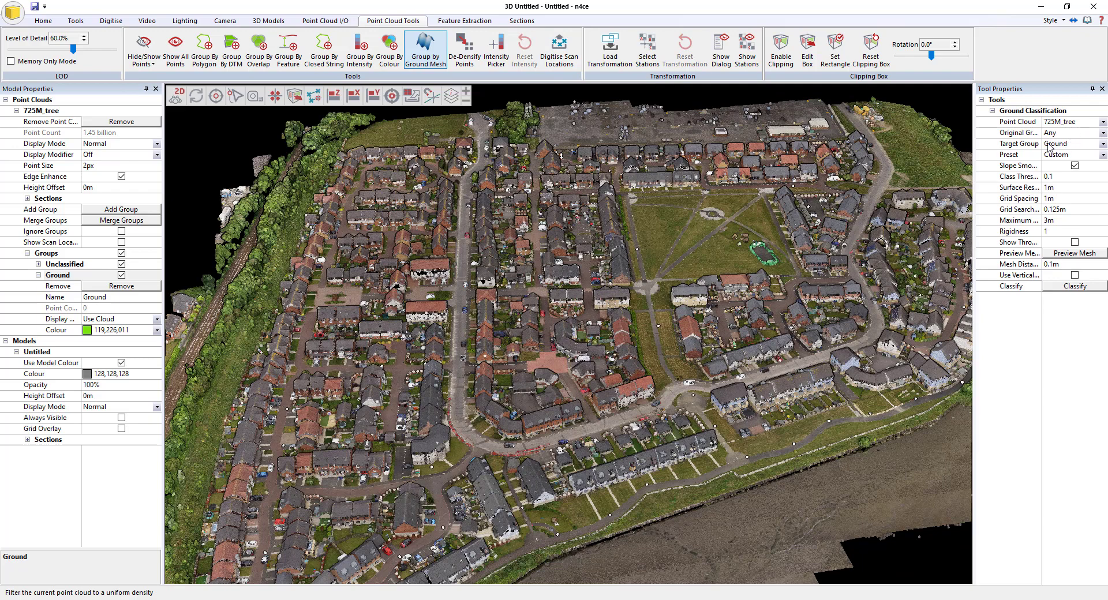
pyautogui.click(1102, 155)
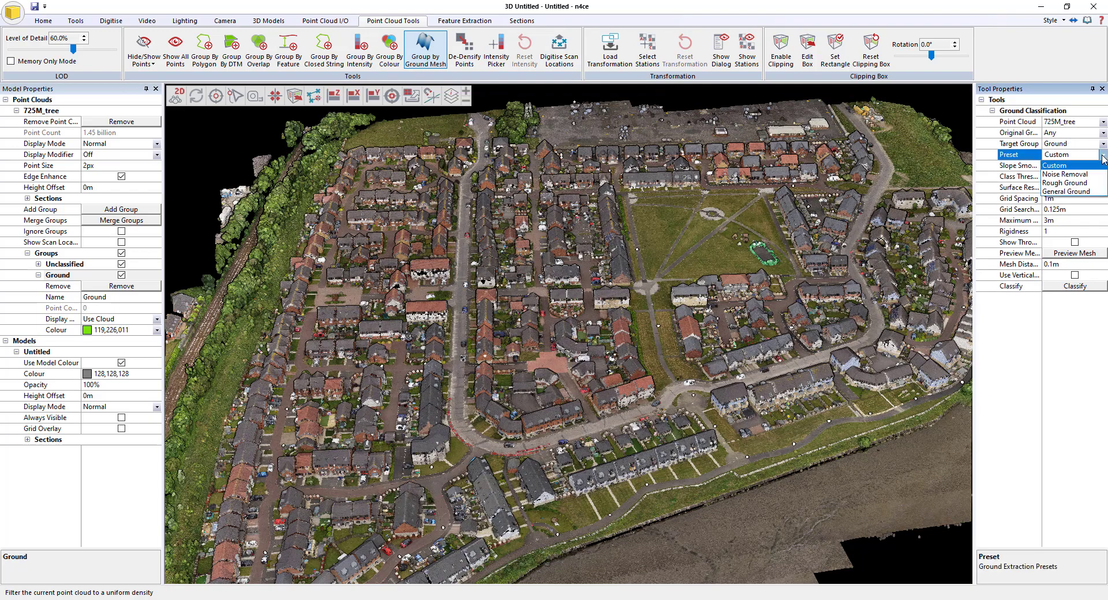
pyautogui.click(1074, 191)
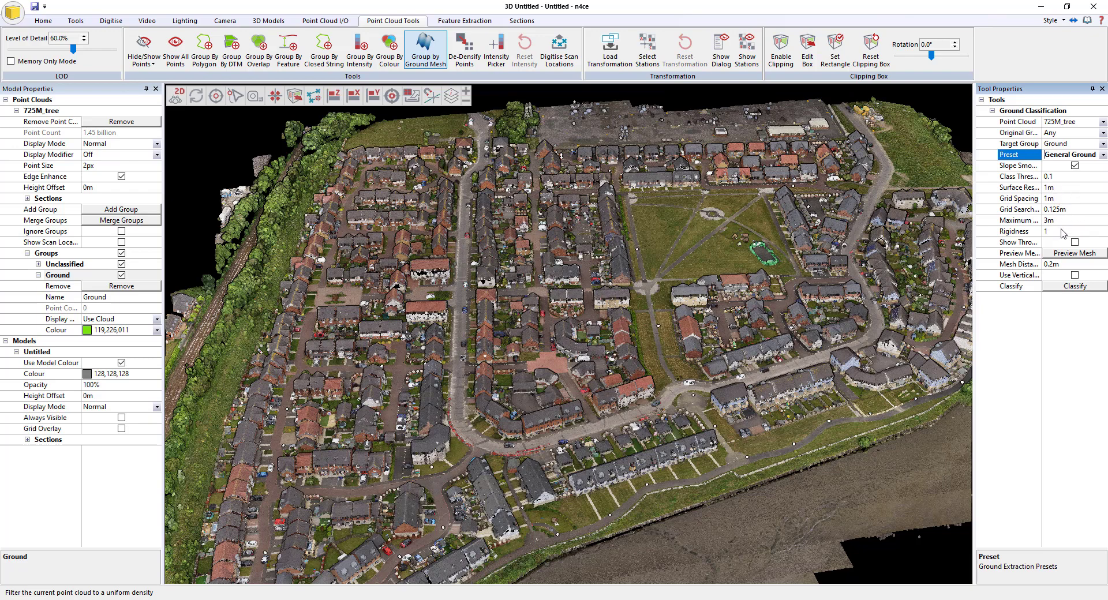
pyautogui.click(1066, 265)
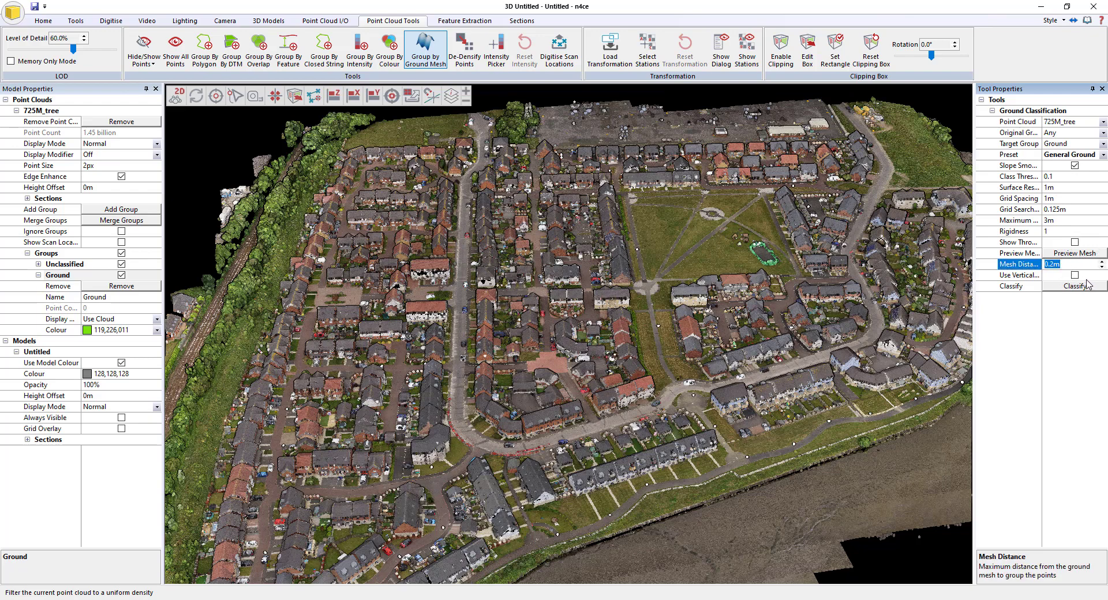
pyautogui.write('0.1')
# Step: Set the display mode of the 725M_tree cloud's Unclassified group to Height Shaded
pyautogui.click(38, 264)
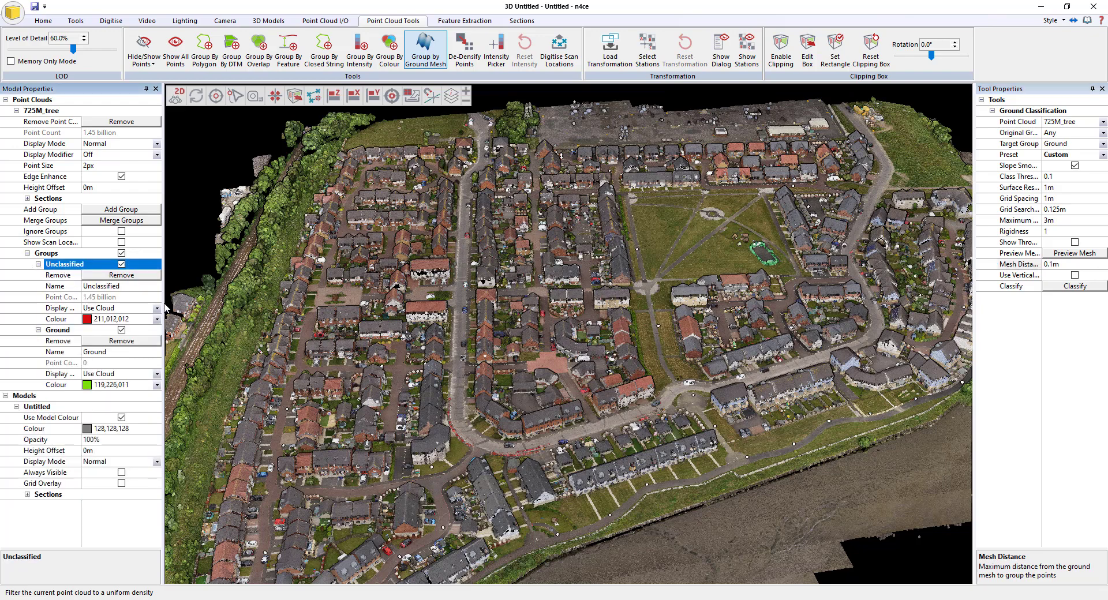
pyautogui.click(116, 310)
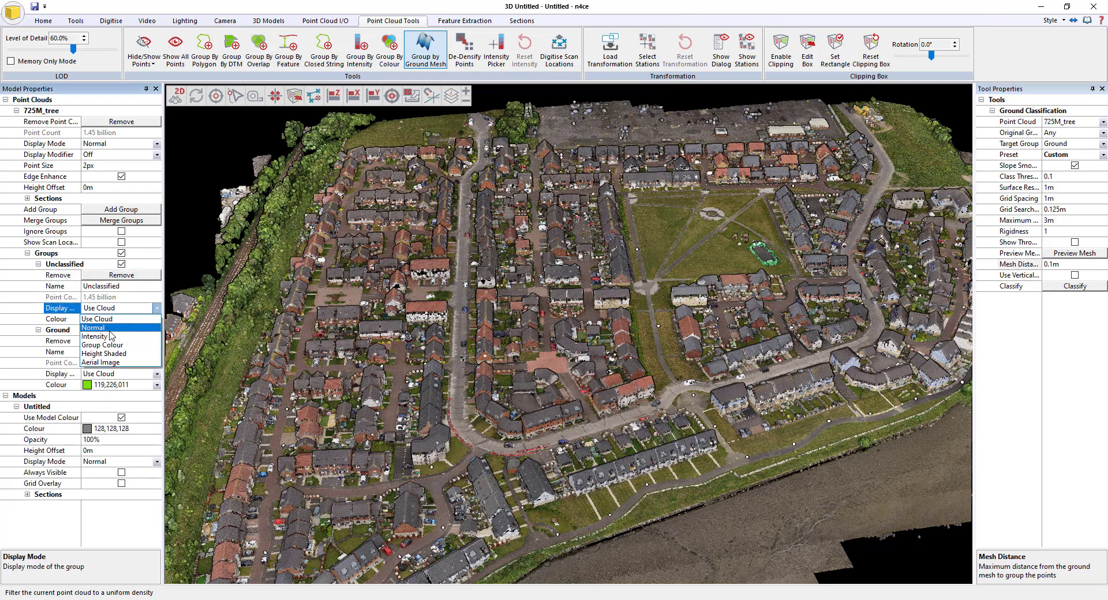
pyautogui.click(120, 354)
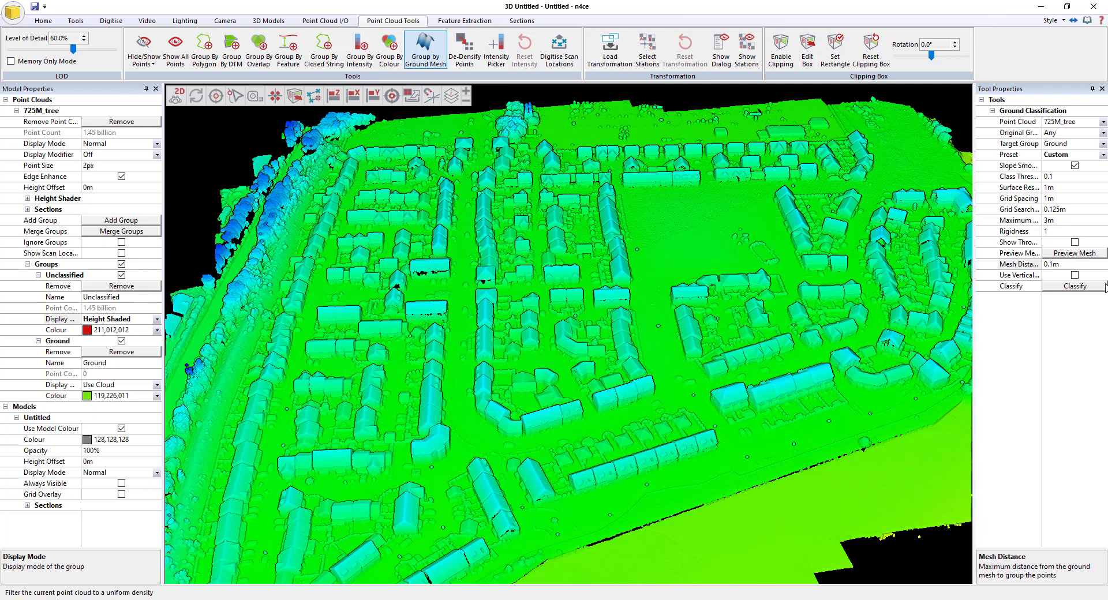
# Step: Classify the point cloud and briefly show the ground mesh through the cloud to check it
pyautogui.click(1072, 288)
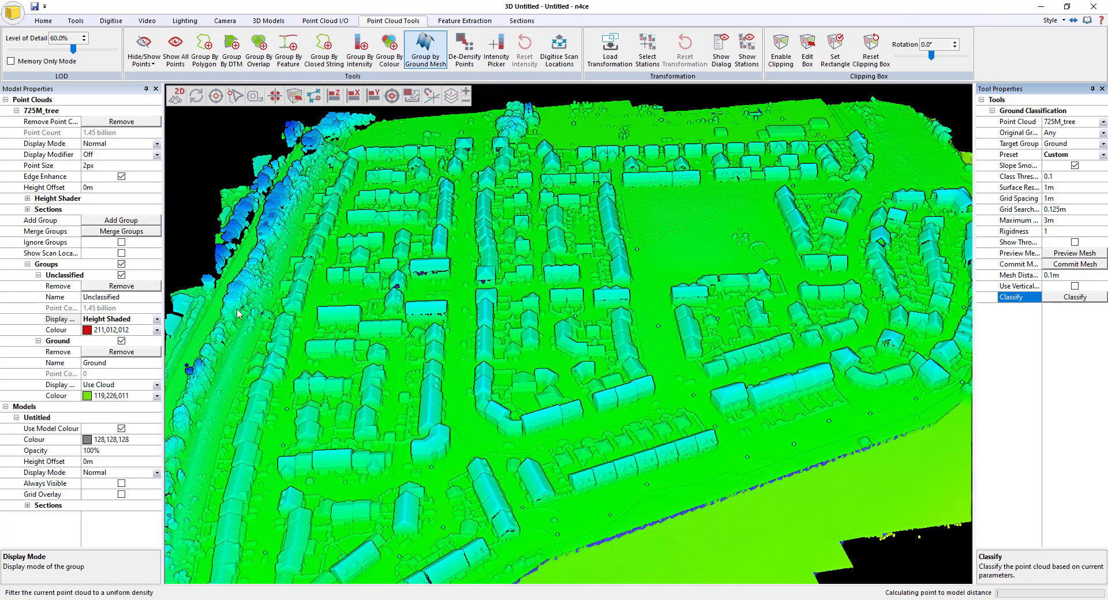
pyautogui.click(1074, 243)
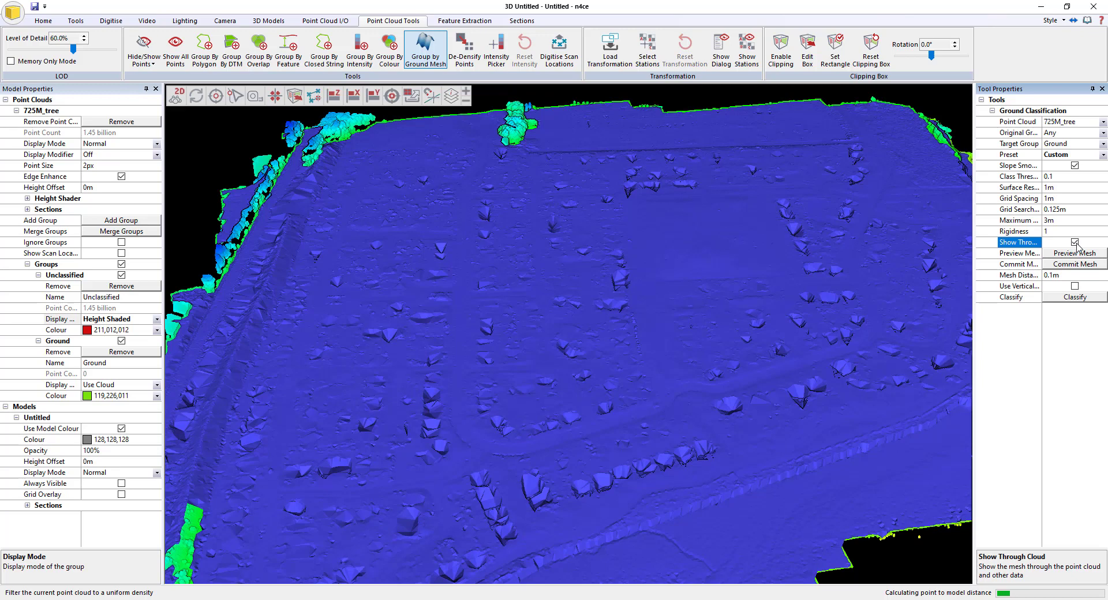
pyautogui.click(1074, 242)
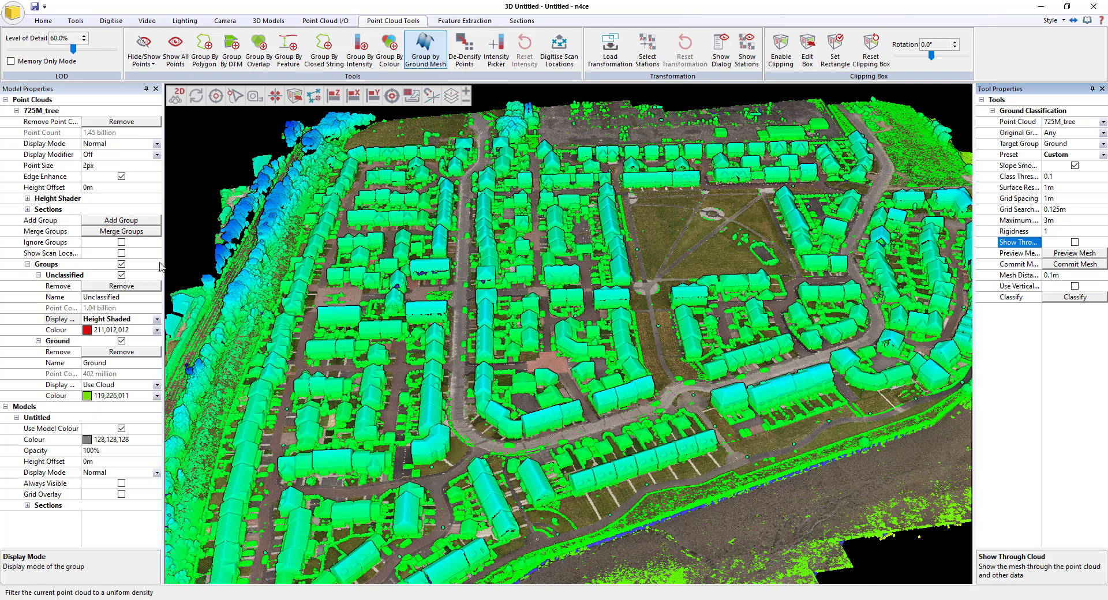
# Step: Hide the Unclassified group and exit the classification tool to inspect the ground points along the central road
pyautogui.click(122, 276)
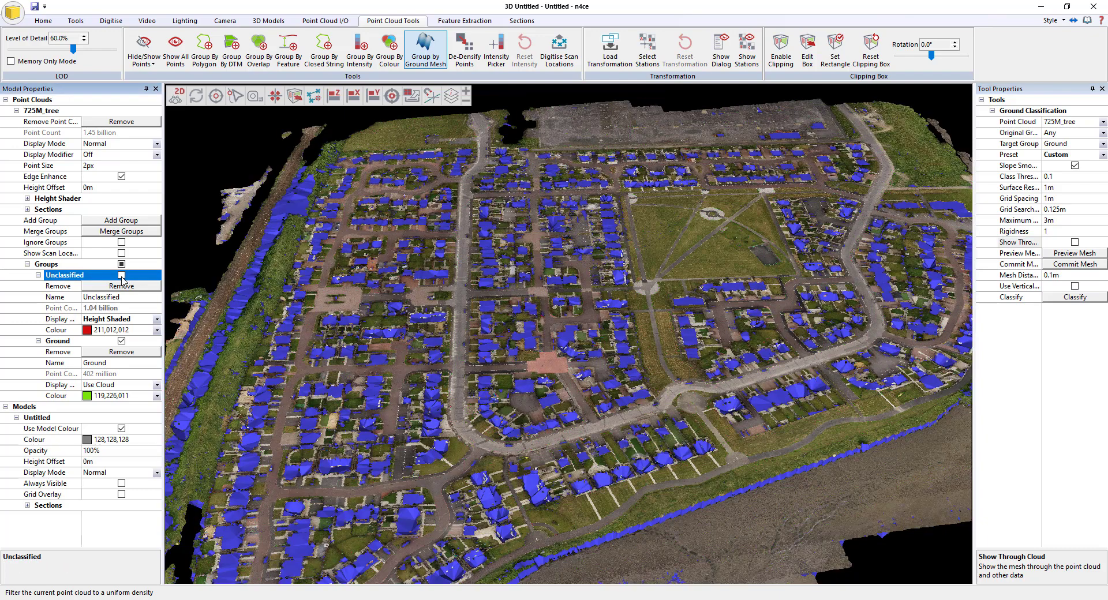
pyautogui.click(442, 301)
pyautogui.press('Escape')
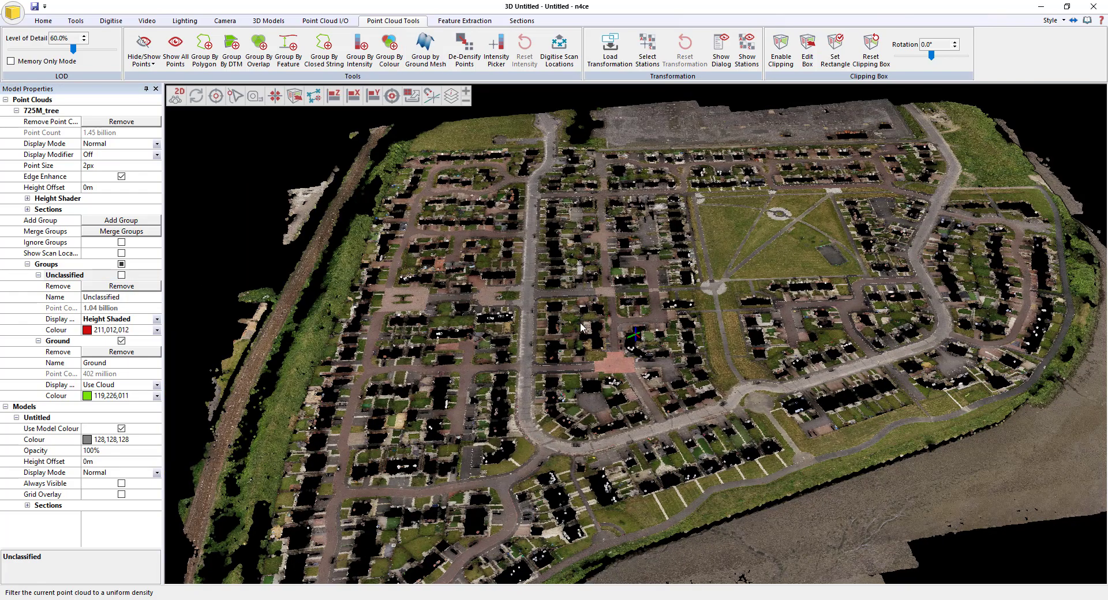
pyautogui.scroll(3, 547, 383)
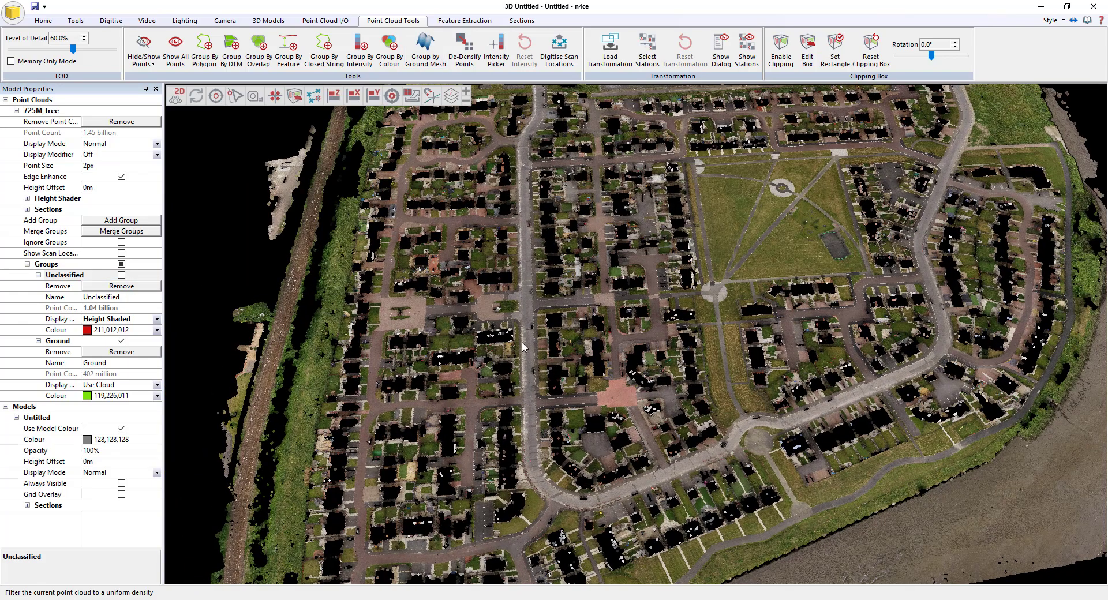
pyautogui.scroll(5, 622, 338)
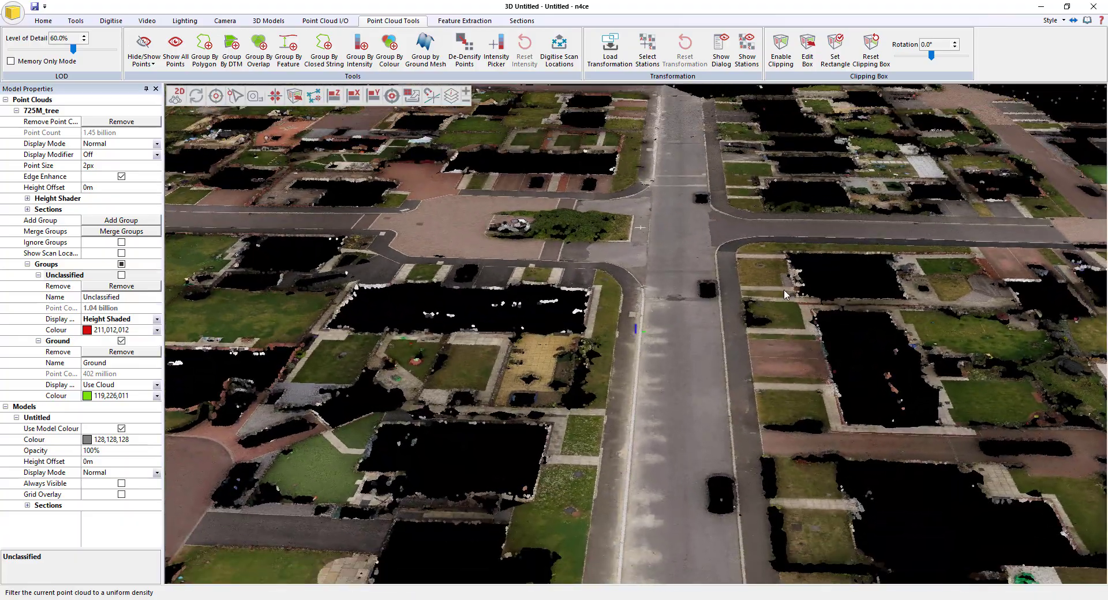
pyautogui.moveTo(743, 375); pyautogui.dragTo(636, 361, button='middle')
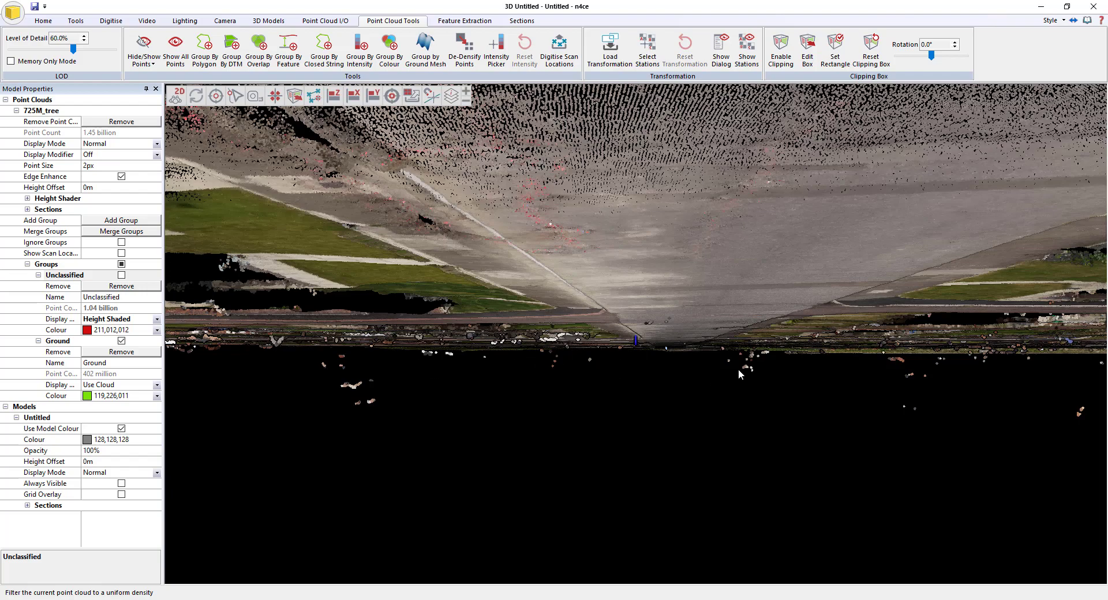
pyautogui.moveTo(739, 370)
pyautogui.mouseDown(button='middle')
pyautogui.moveTo(775, 363)
pyautogui.moveTo(752, 368)
pyautogui.moveTo(748, 392)
pyautogui.moveTo(756, 337)
pyautogui.mouseUp(button='middle')
pyautogui.moveTo(740, 363); pyautogui.dragTo(645, 230)
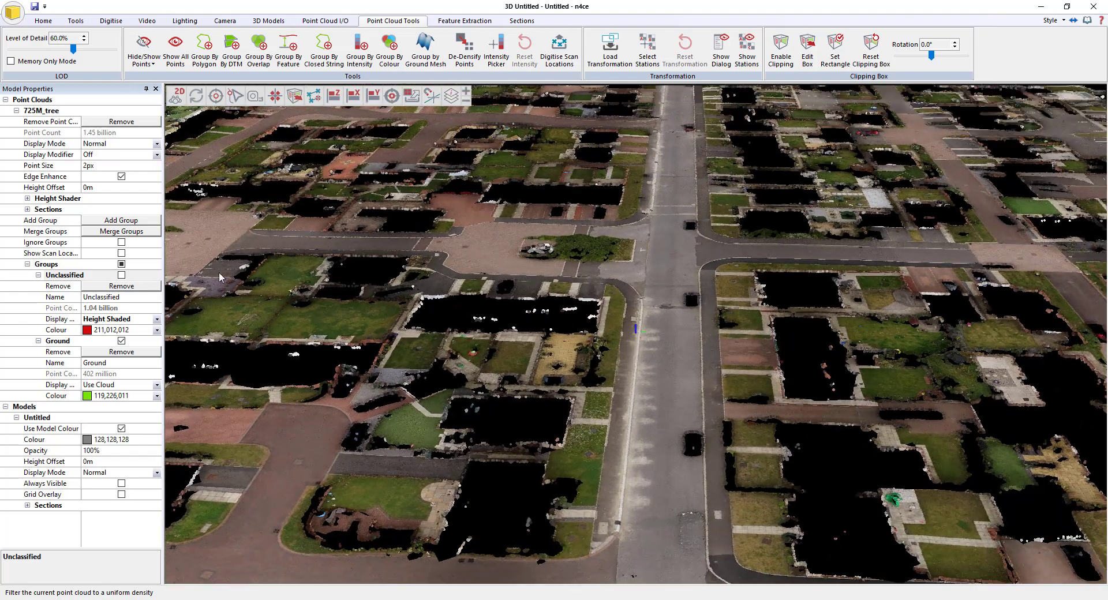
pyautogui.moveTo(697, 269); pyautogui.dragTo(685, 271)
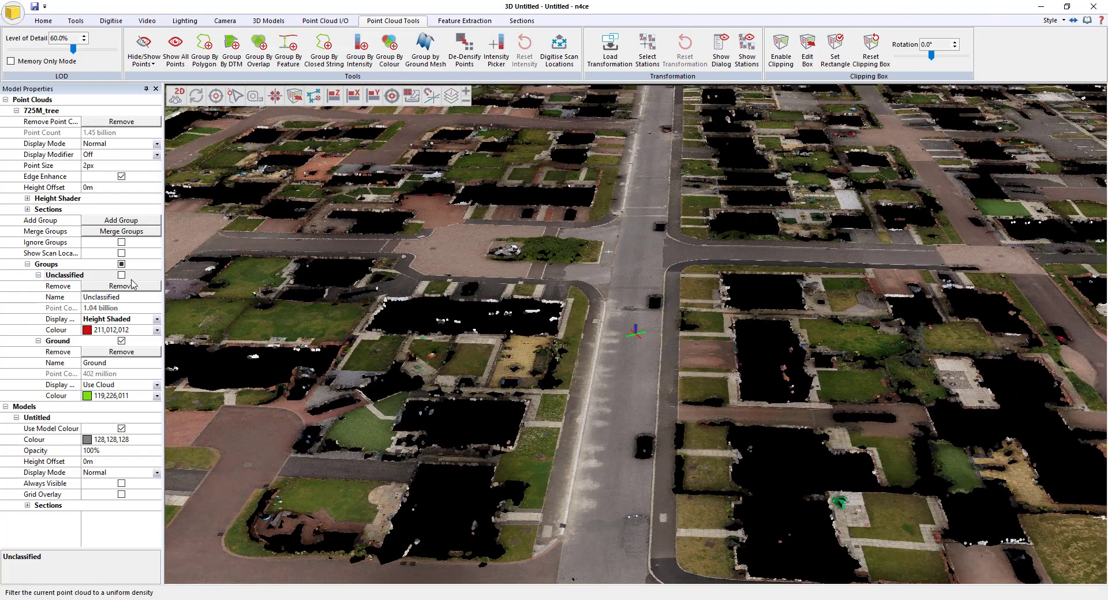
# Step: Show the Unclassified group again and examine the stray unclassified patches on the road surface and kerbs
pyautogui.click(121, 276)
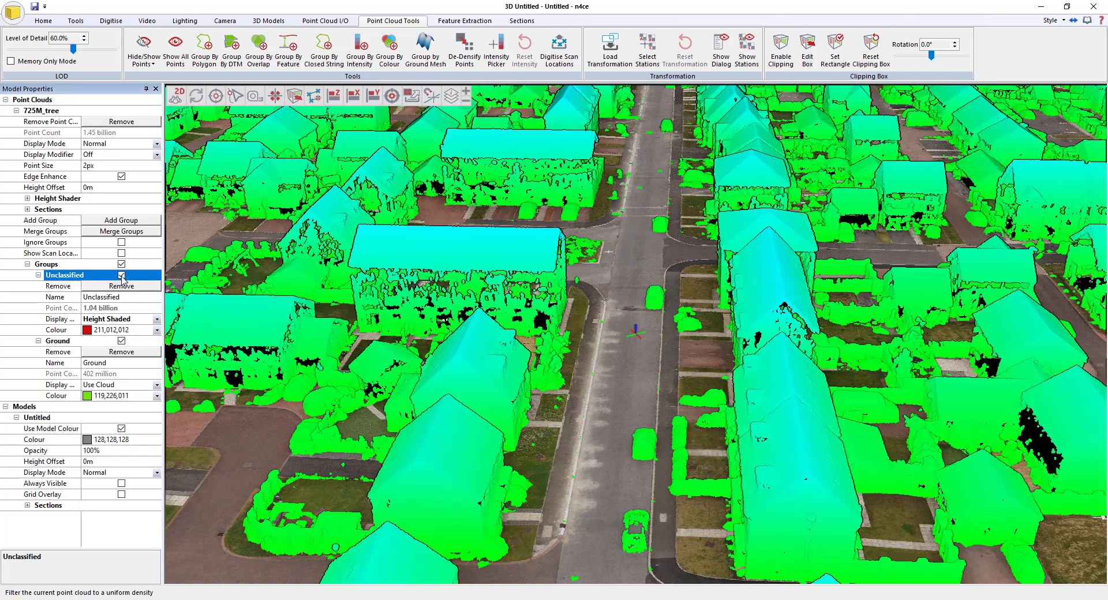
pyautogui.moveTo(674, 415); pyautogui.dragTo(654, 218)
pyautogui.scroll(5, 625, 267)
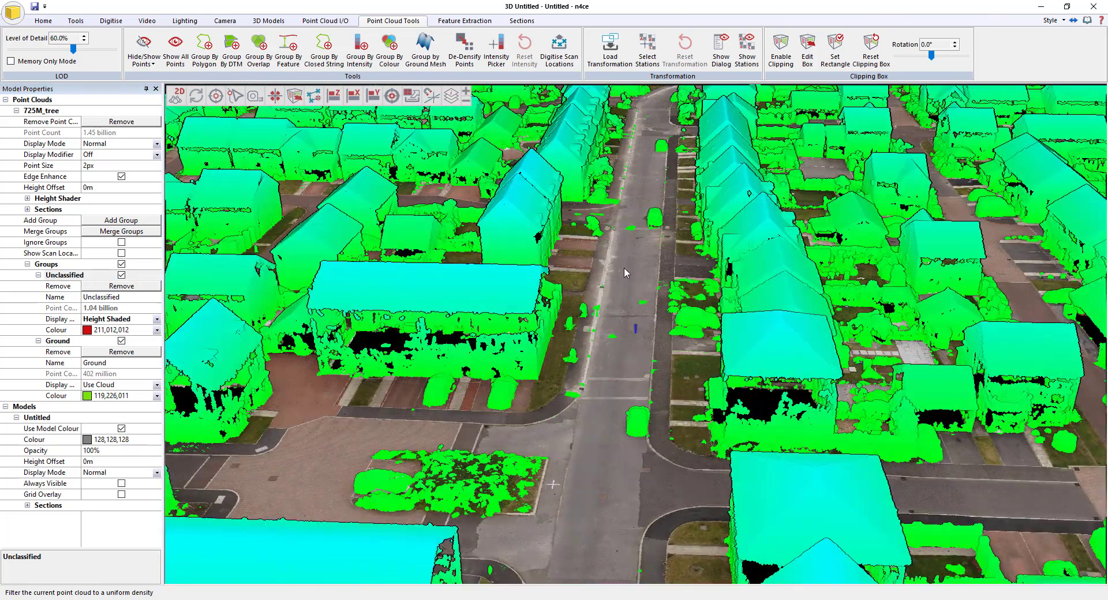
pyautogui.moveTo(555, 353); pyautogui.dragTo(573, 353)
pyautogui.moveTo(572, 354); pyautogui.dragTo(506, 287, button='middle')
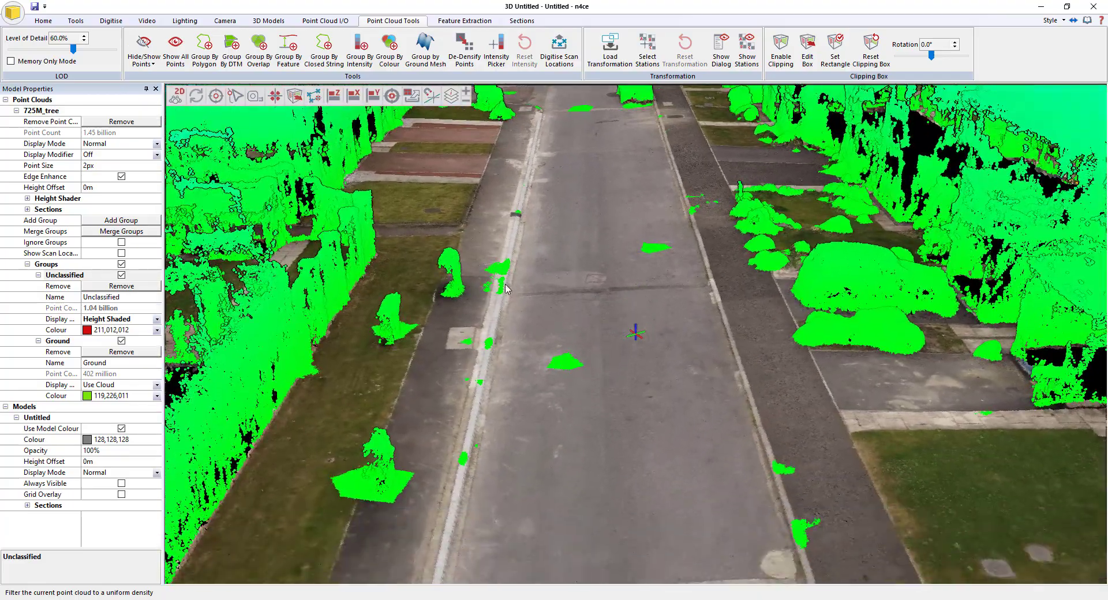
pyautogui.moveTo(575, 392); pyautogui.dragTo(515, 404, button='middle')
pyautogui.moveTo(560, 316); pyautogui.dragTo(551, 305, button='middle')
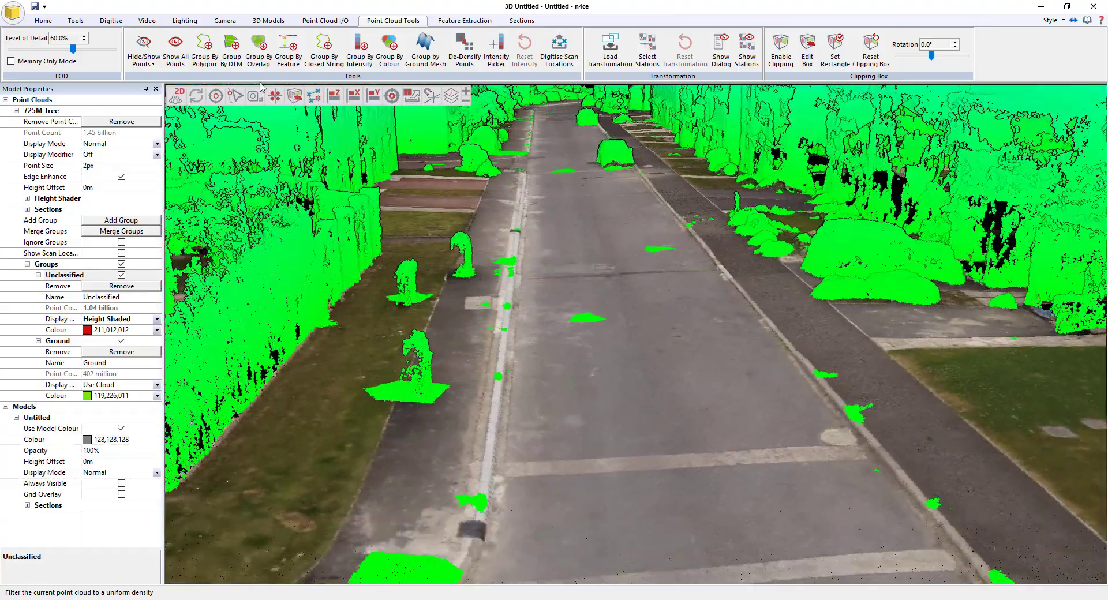
# Step: Use Group By Polygon to move the stray patches across the road and along its pale kerb into the Ground group
pyautogui.click(205, 49)
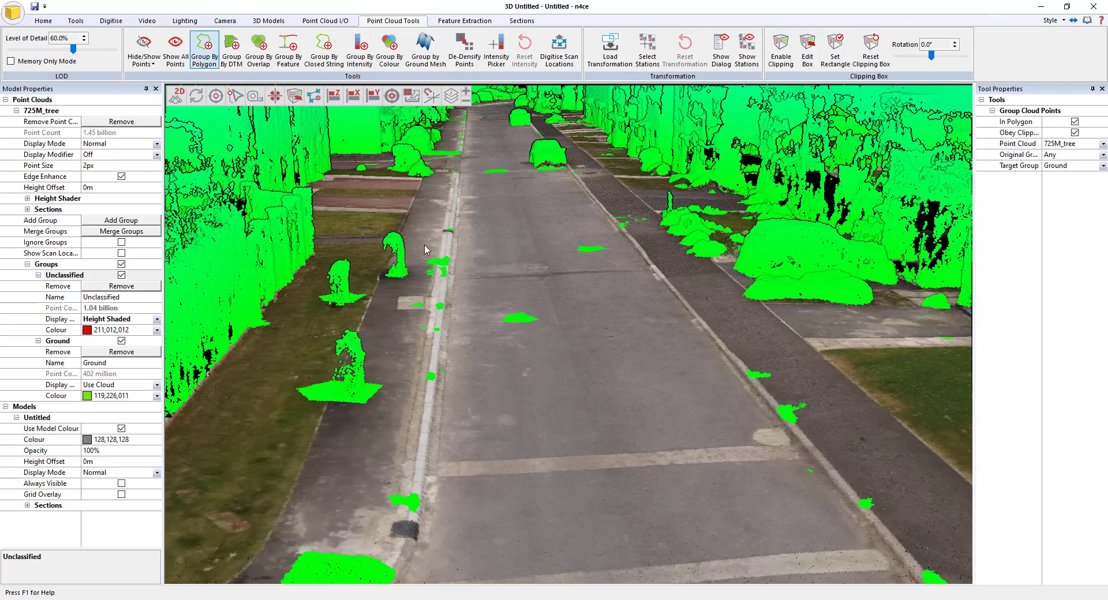
pyautogui.click(403, 329)
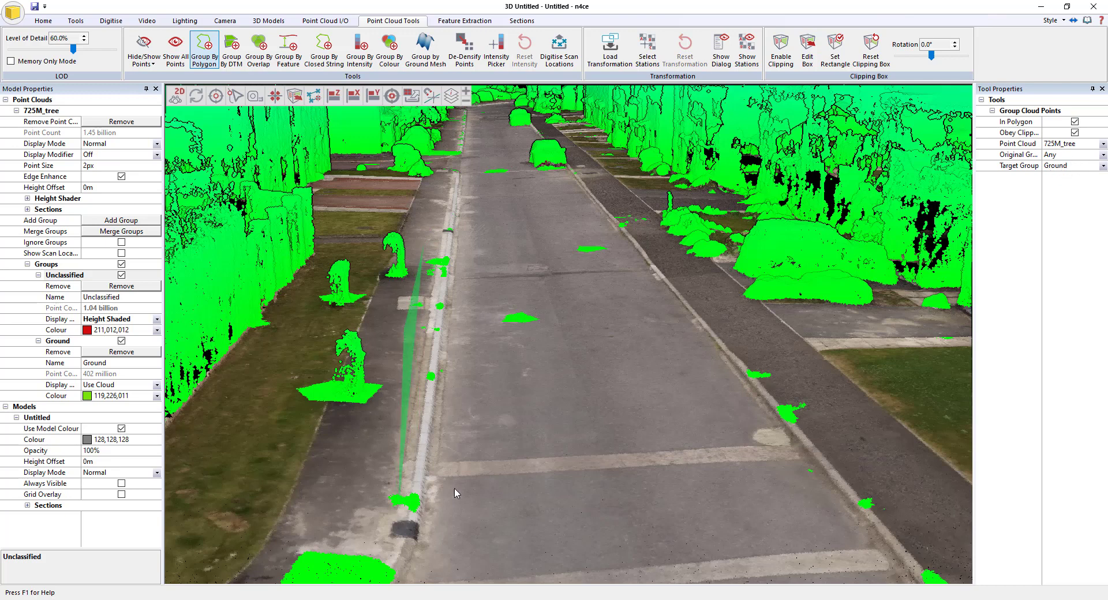
pyautogui.click(460, 472)
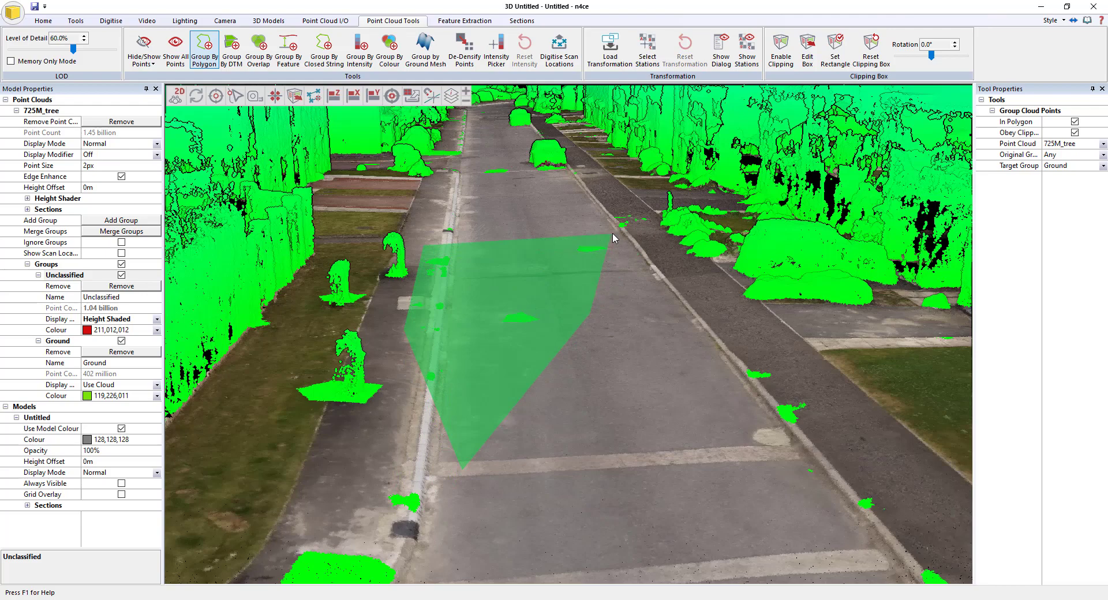
pyautogui.doubleClick(612, 234)
# Step: Outline the stray patches along the opposite kerb beside the lawn with a polygon to add them to the Ground group
pyautogui.moveTo(822, 439); pyautogui.dragTo(659, 455, button='middle')
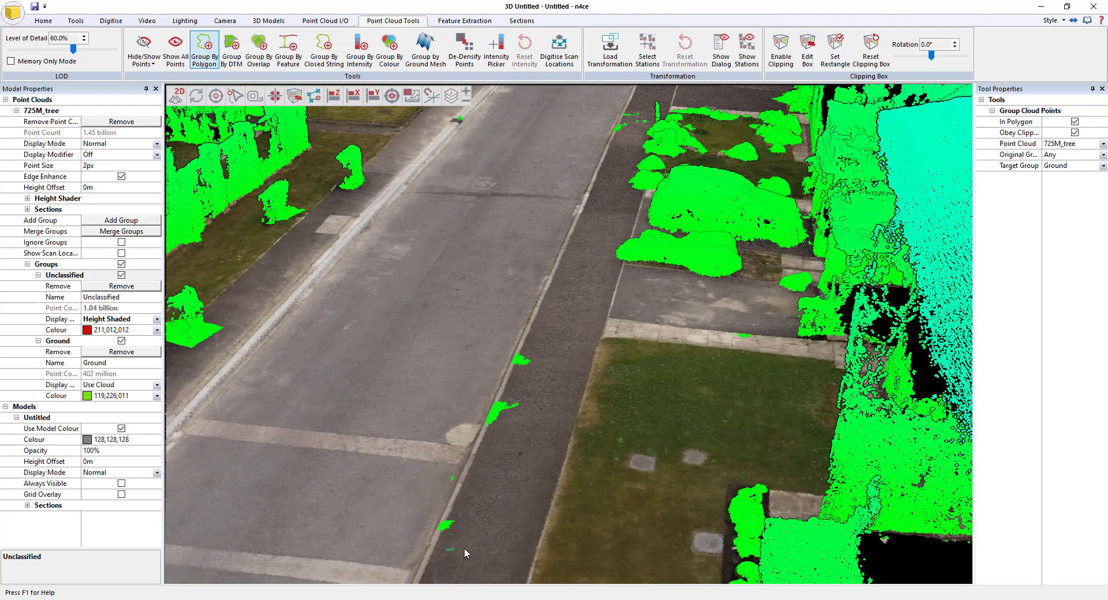
pyautogui.click(448, 545)
pyautogui.click(565, 346)
pyautogui.click(504, 315)
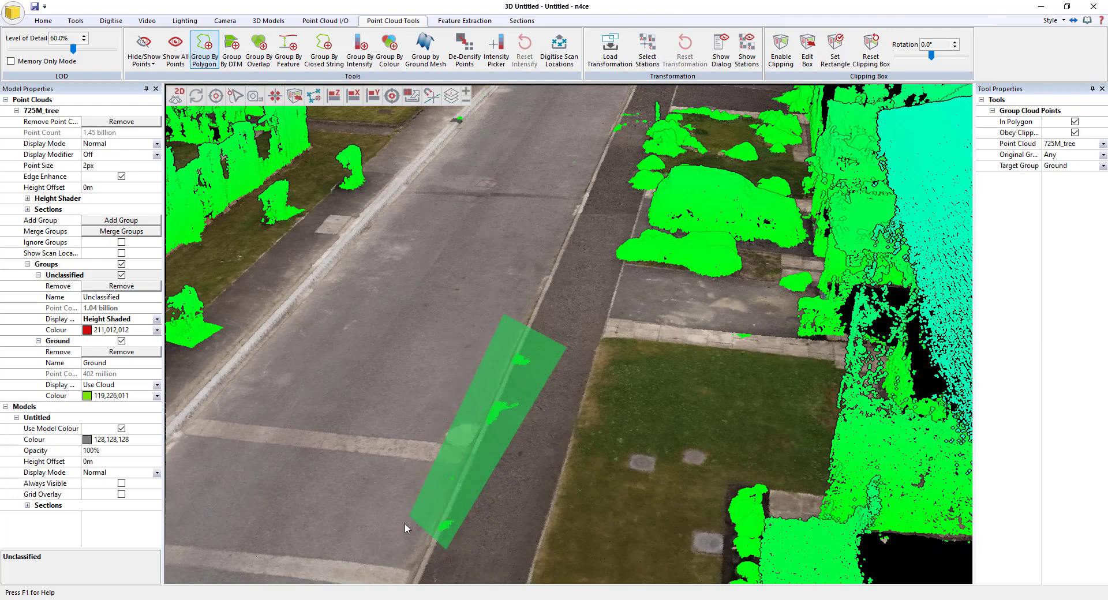
pyautogui.doubleClick(404, 523)
pyautogui.moveTo(452, 497); pyautogui.dragTo(493, 315, button='middle')
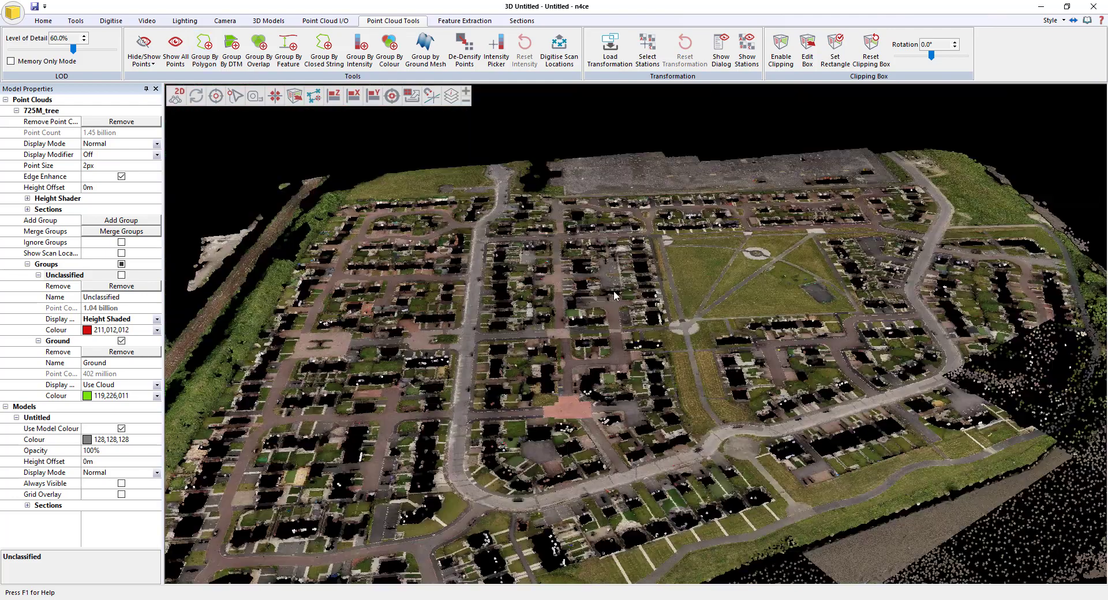
pyautogui.moveTo(642, 309); pyautogui.dragTo(657, 239, button='middle')
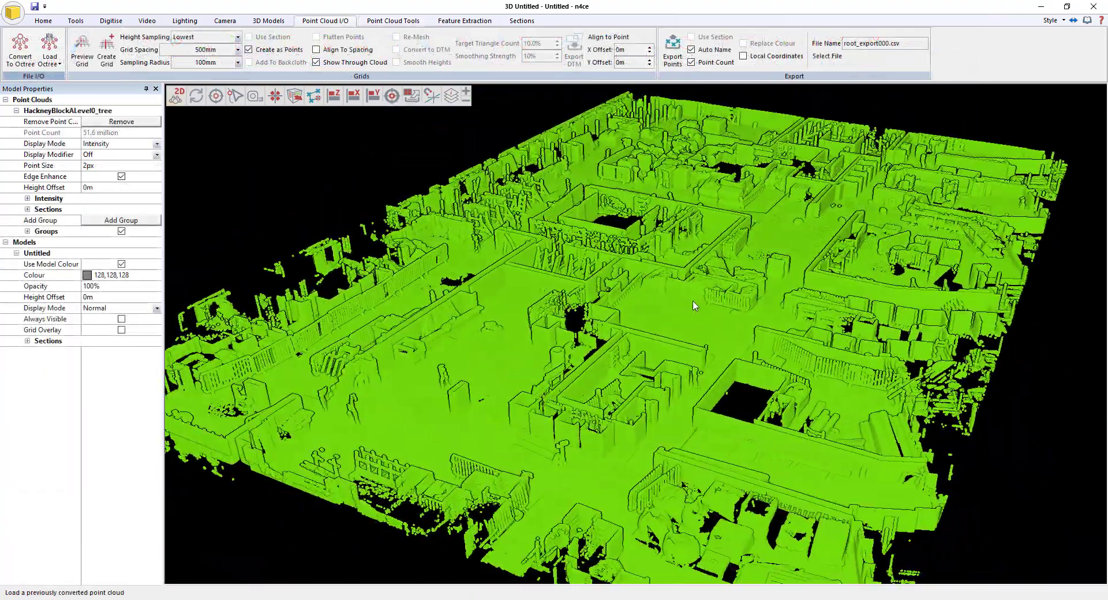
# Step: Set the display mode of the HackneyBlockALevel0_tree cloud's Unclassified group to Use Cloud
pyautogui.moveTo(693, 300); pyautogui.dragTo(716, 294, button='middle')
pyautogui.scroll(3, 668, 322)
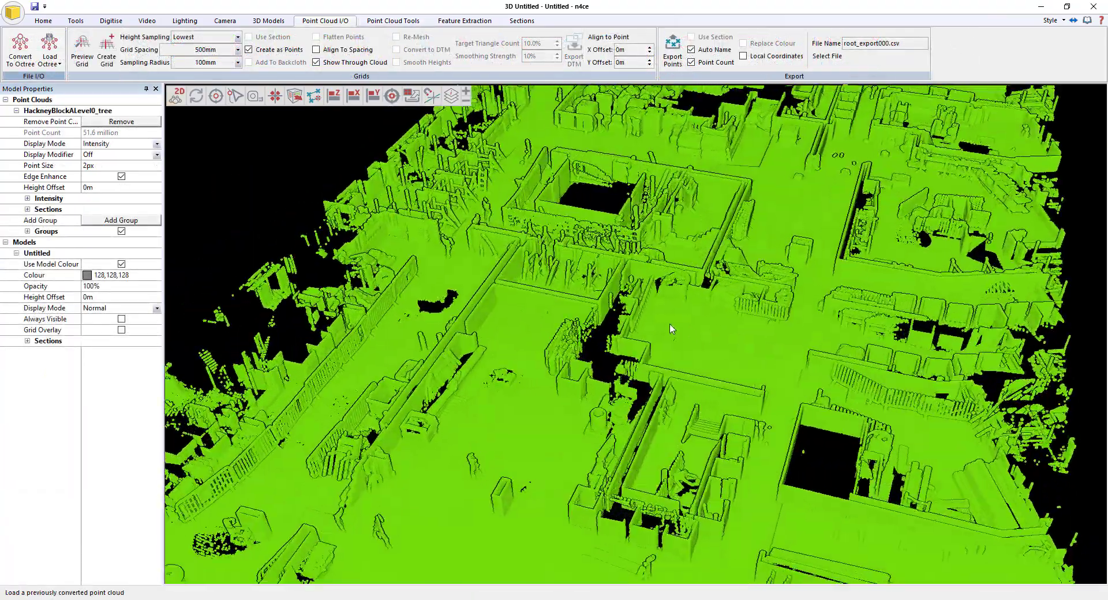
pyautogui.moveTo(669, 322); pyautogui.dragTo(711, 306, button='middle')
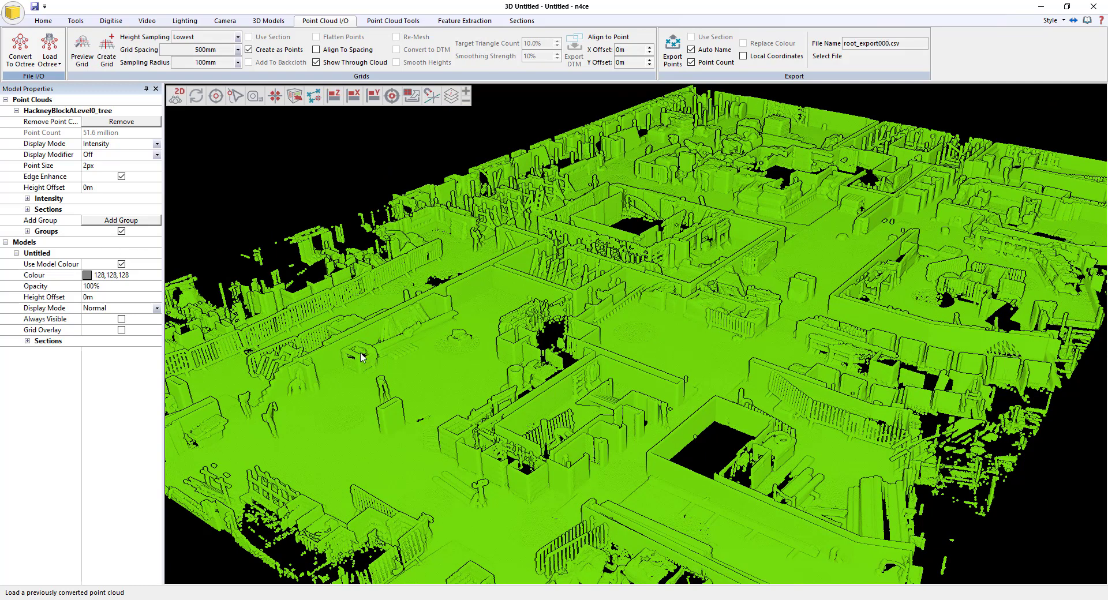
pyautogui.moveTo(468, 351); pyautogui.dragTo(478, 351, button='middle')
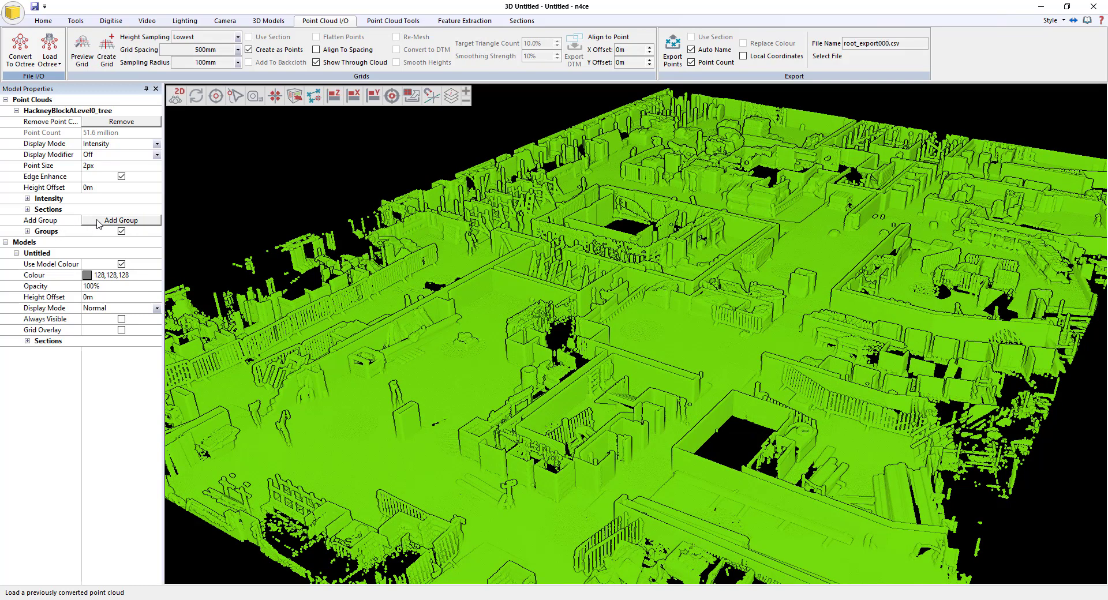
pyautogui.click(28, 232)
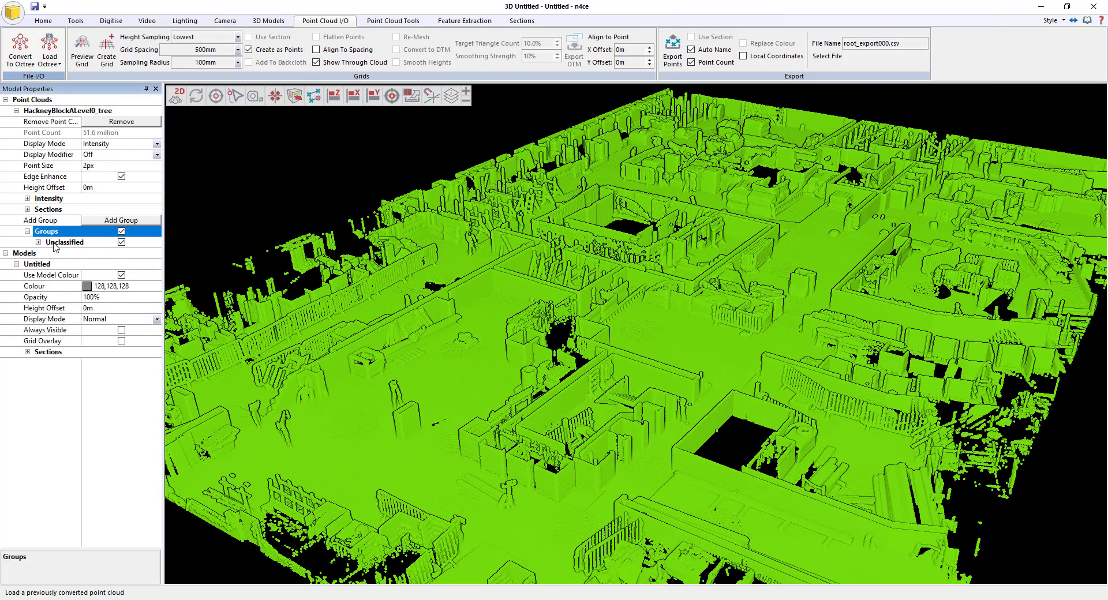
pyautogui.click(38, 242)
pyautogui.click(156, 275)
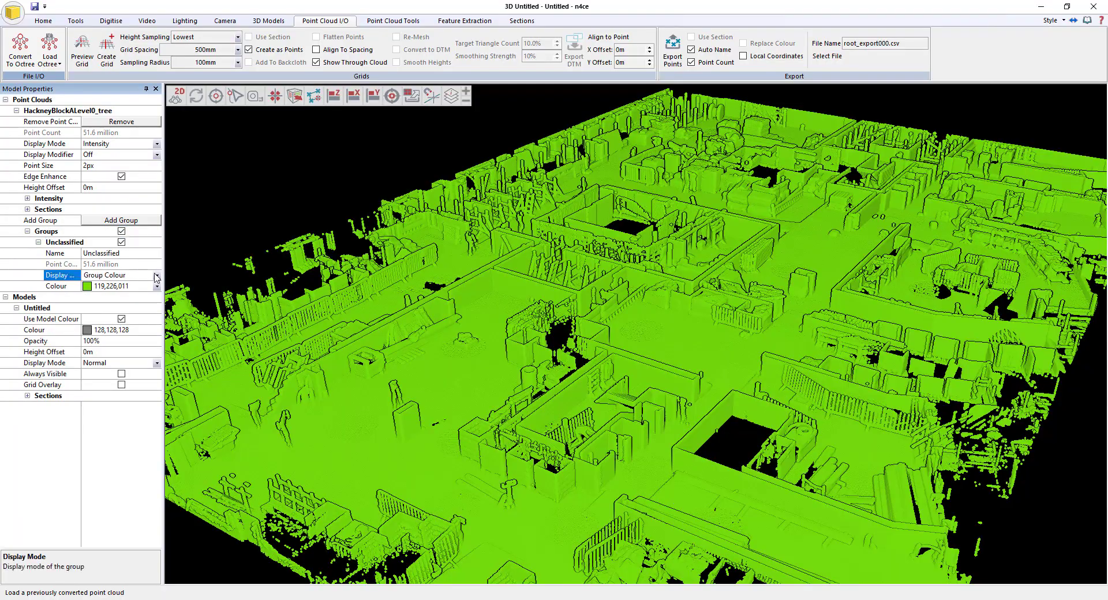
pyautogui.click(115, 287)
# Step: Examine the intensity-shaded floor, brick walls and railings of the Hackney block scan up close
pyautogui.moveTo(431, 330); pyautogui.dragTo(336, 335, button='middle')
pyautogui.moveTo(637, 328); pyautogui.dragTo(640, 407, button='middle')
pyautogui.scroll(8, 641, 357)
pyautogui.scroll(-5, 641, 399)
pyautogui.moveTo(681, 346); pyautogui.dragTo(635, 334, button='middle')
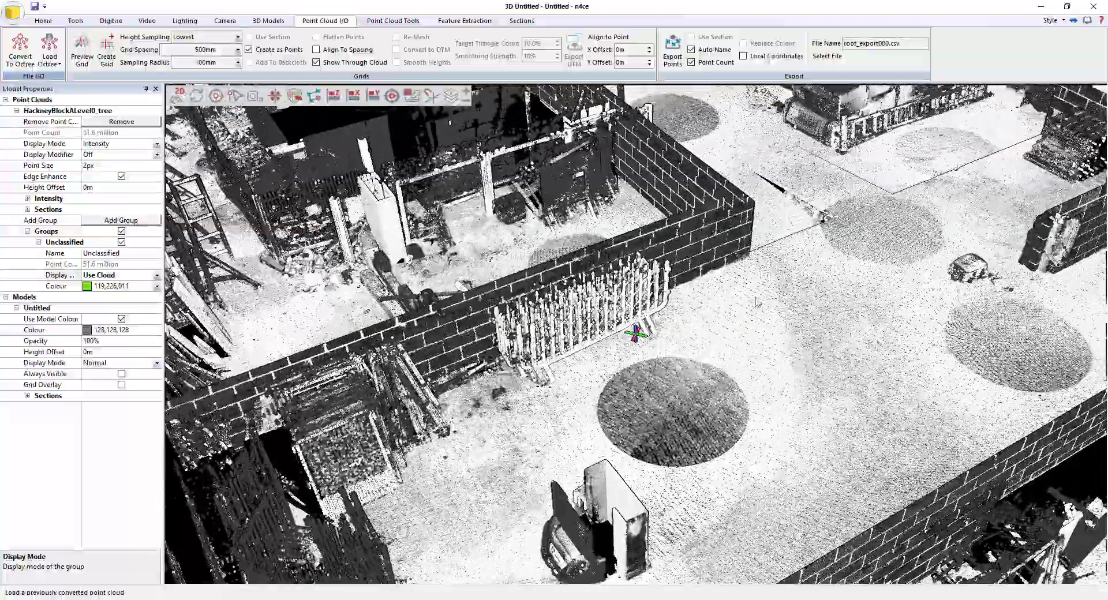
# Step: Add a group named Floor Slab to the HackneyBlockALevel0_tree point cloud
pyautogui.moveTo(757, 301); pyautogui.dragTo(800, 208, button='middle')
pyautogui.scroll(-10, 672, 313)
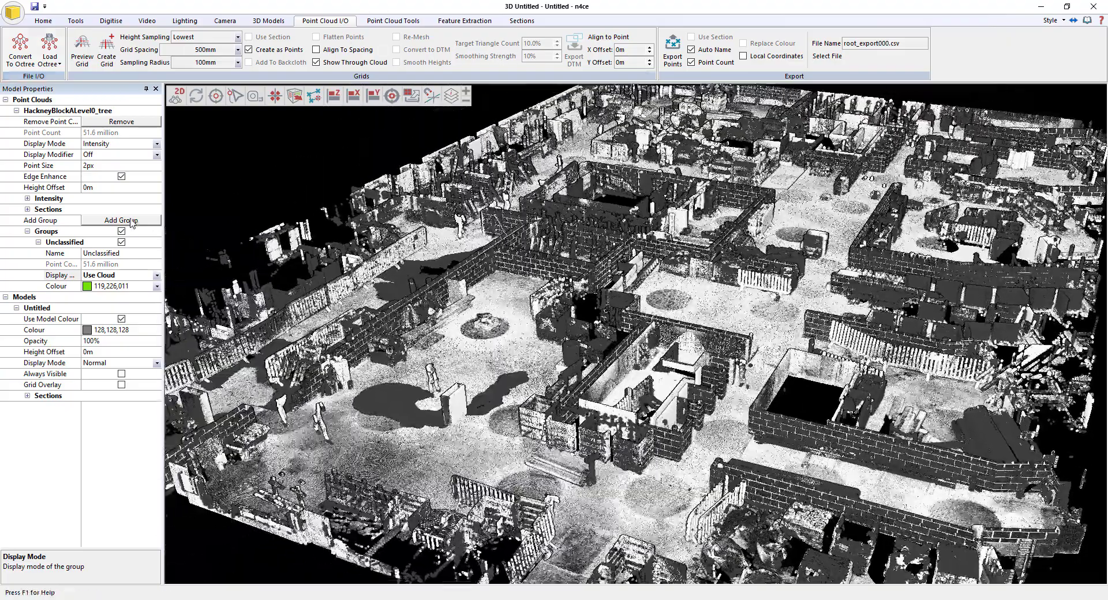
pyautogui.click(135, 225)
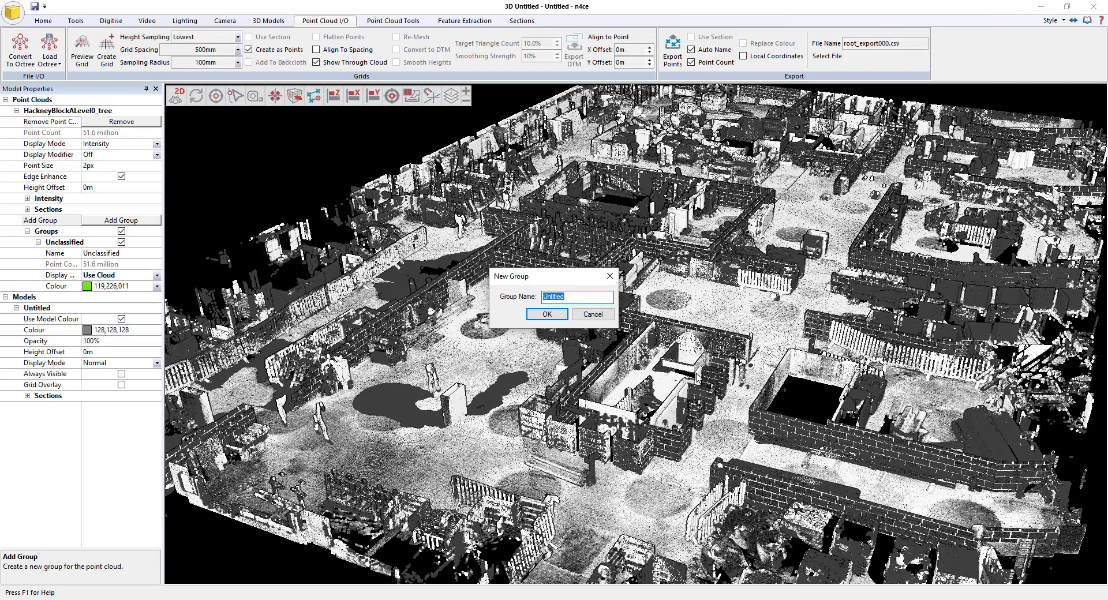
pyautogui.write('Floor Slab')
pyautogui.press('Return')
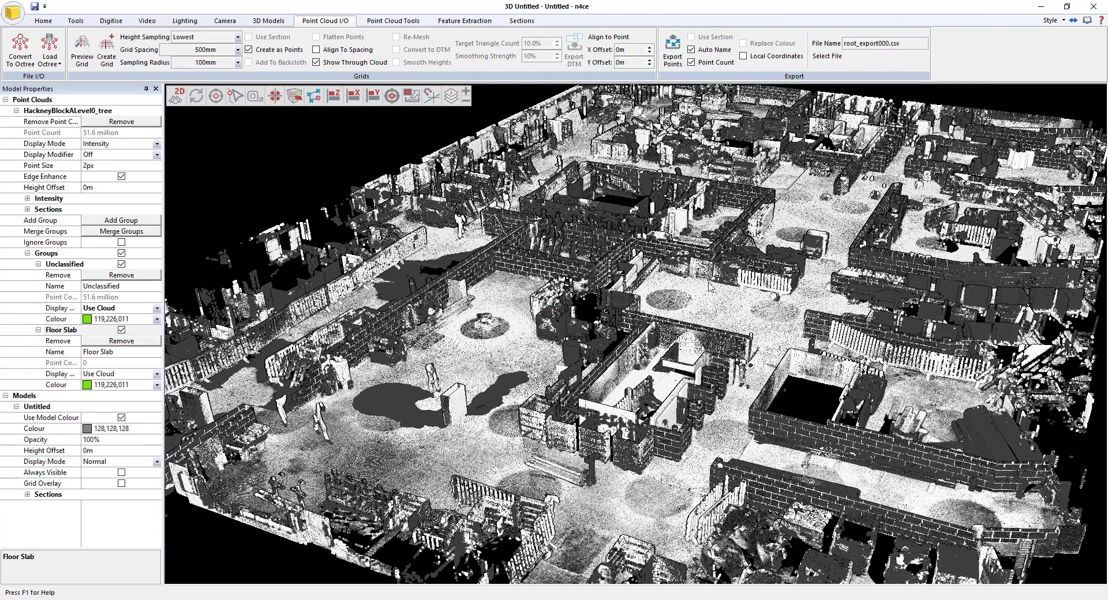
# Step: Start Group by Ground Mesh on the Hackney cloud with Floor Slab as target group and the General Ground preset
pyautogui.moveTo(797, 307); pyautogui.dragTo(618, 312, button='middle')
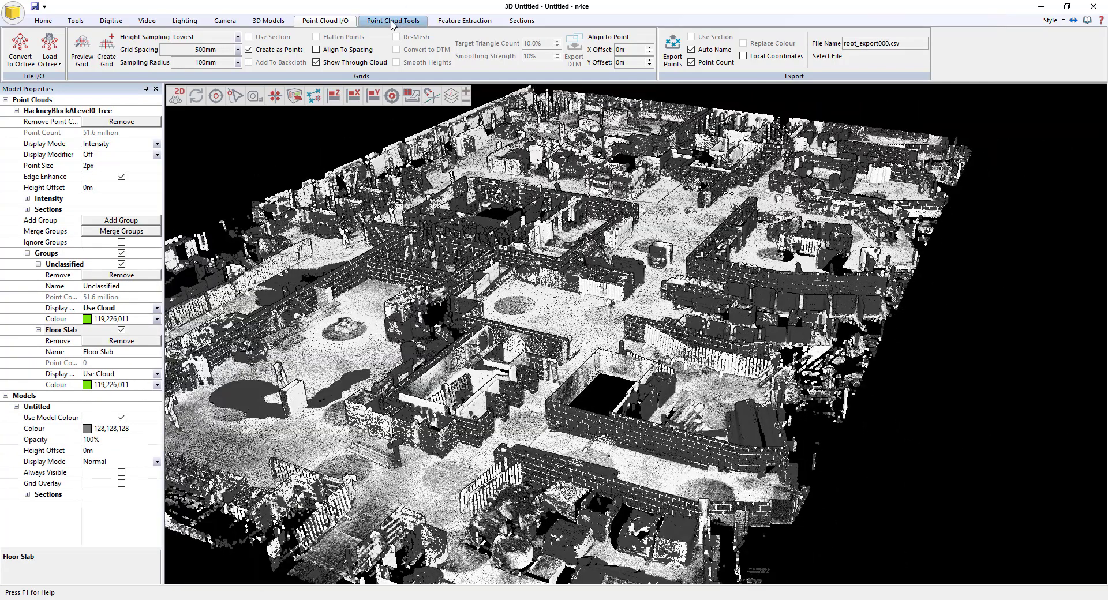
pyautogui.click(392, 22)
pyautogui.click(426, 52)
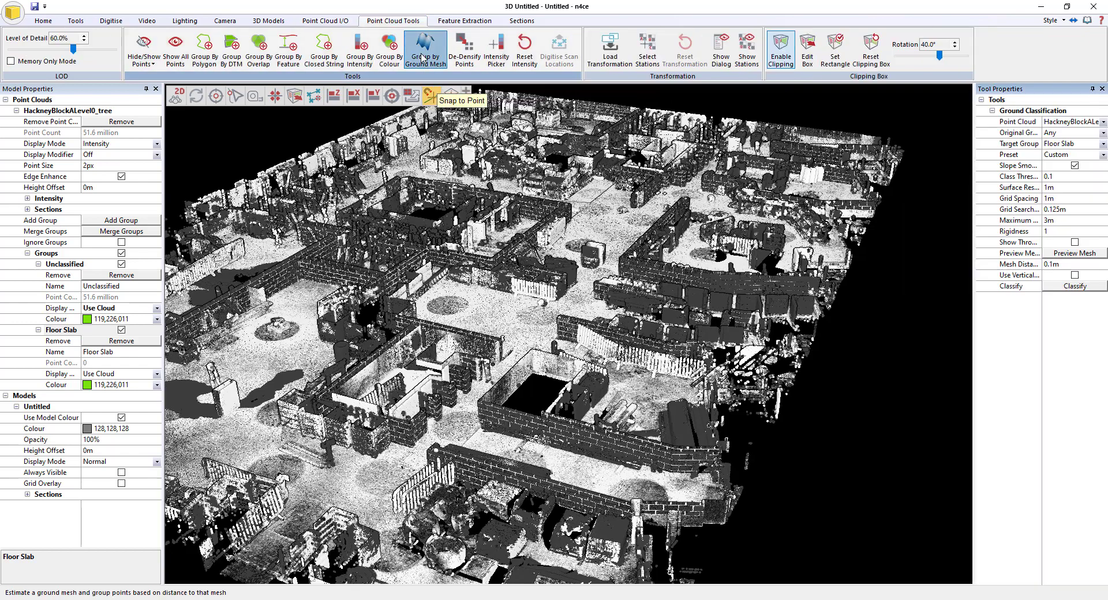
pyautogui.click(1103, 144)
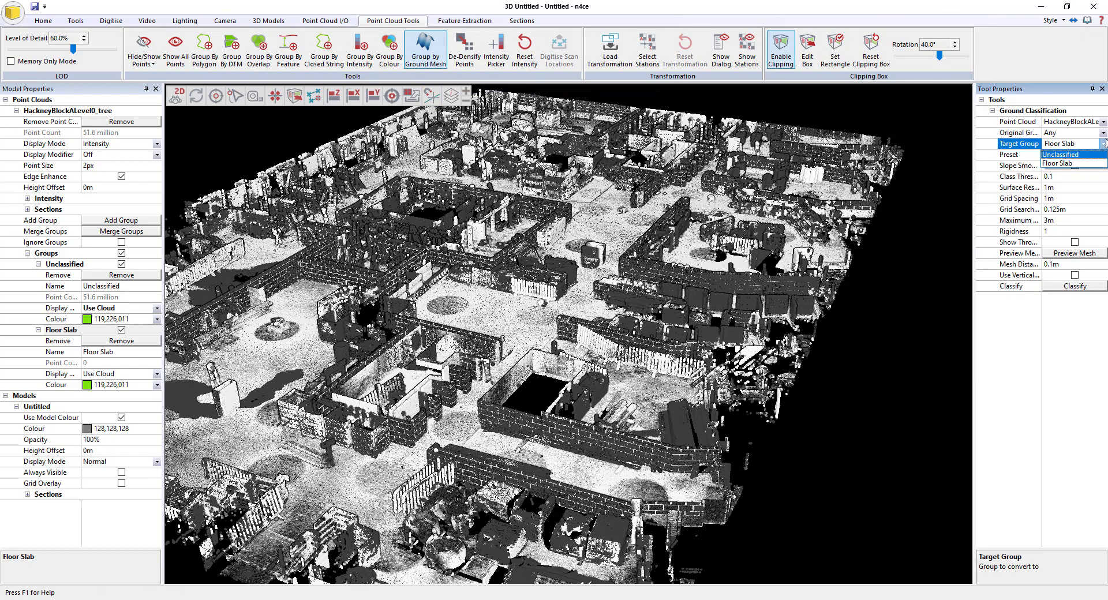
pyautogui.click(1104, 144)
pyautogui.click(1102, 155)
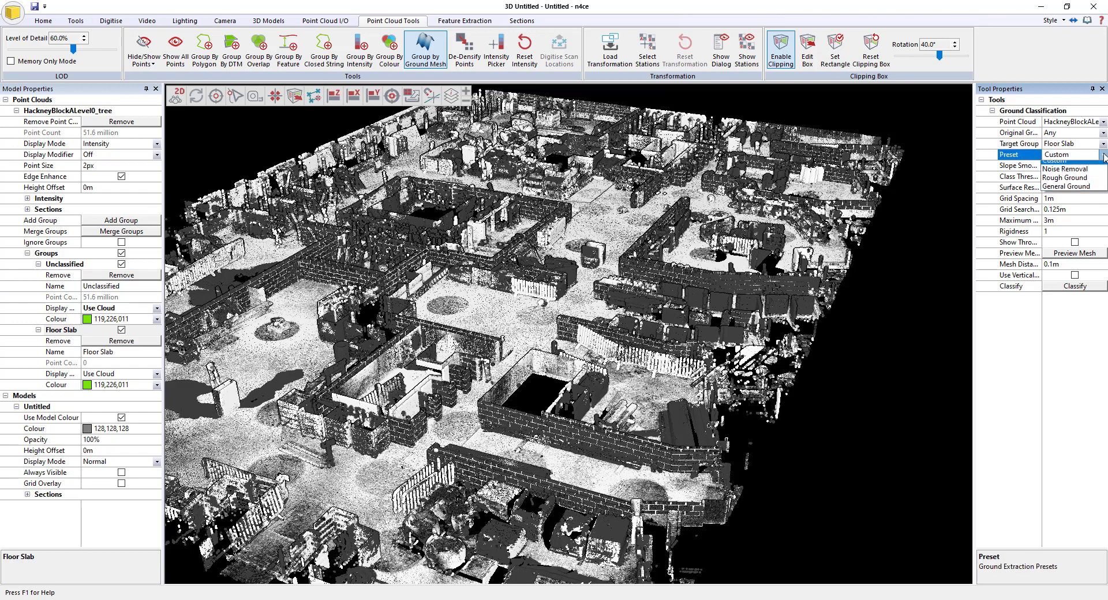
pyautogui.click(1077, 192)
# Step: Set the ground classification's surface resolution and grid spacing to 0.5 m, grid search radius to 0.05 m and class threshold to 0.5
pyautogui.click(1067, 190)
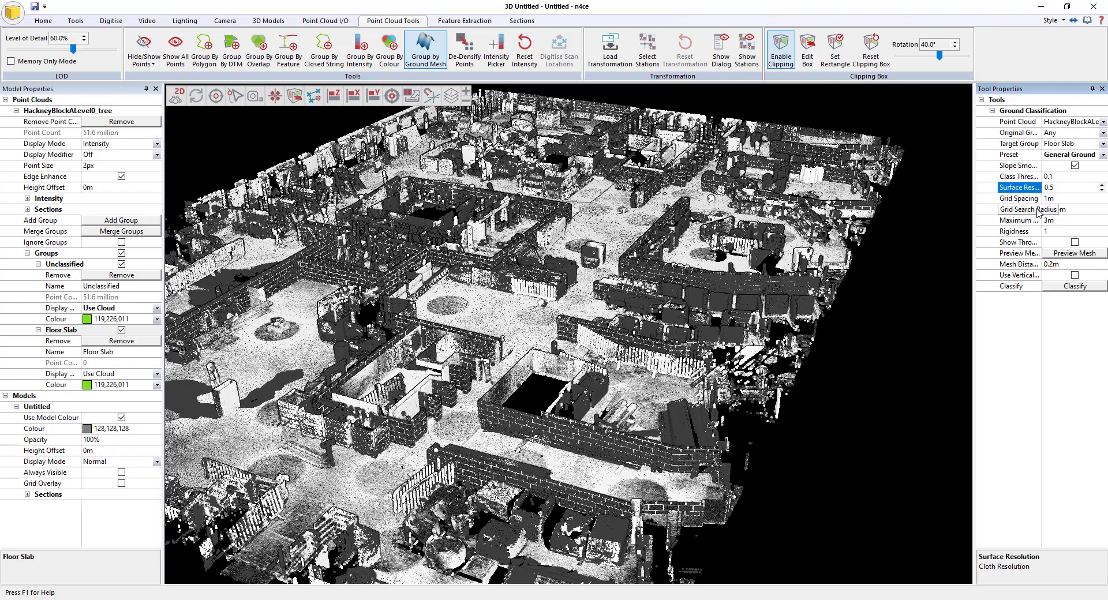
pyautogui.click(1005, 199)
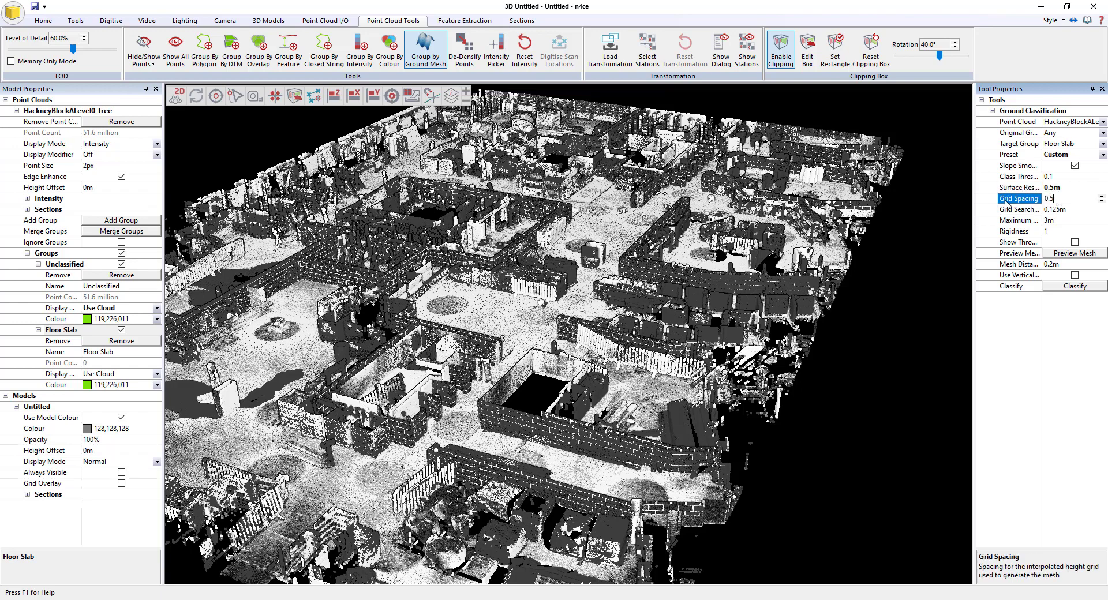
pyautogui.click(1072, 190)
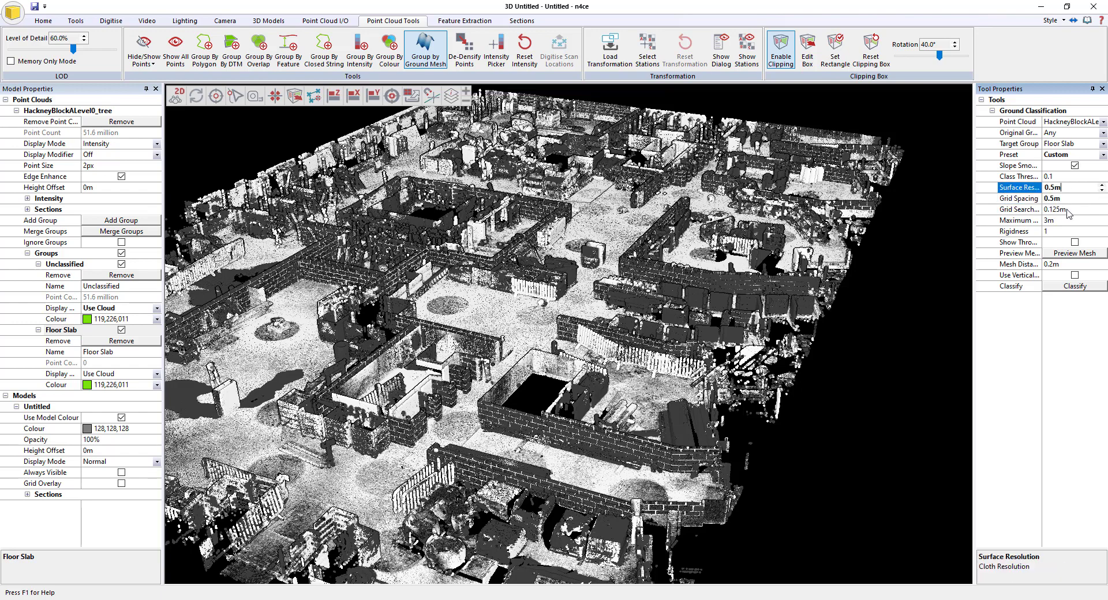
pyautogui.click(1067, 211)
pyautogui.write('0.0')
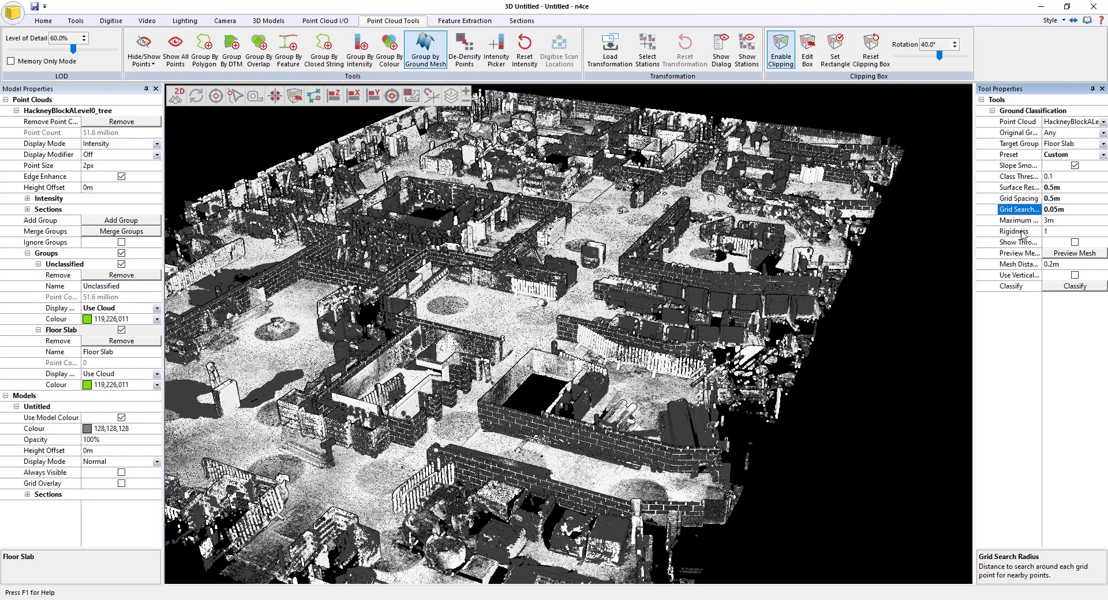
pyautogui.click(1058, 179)
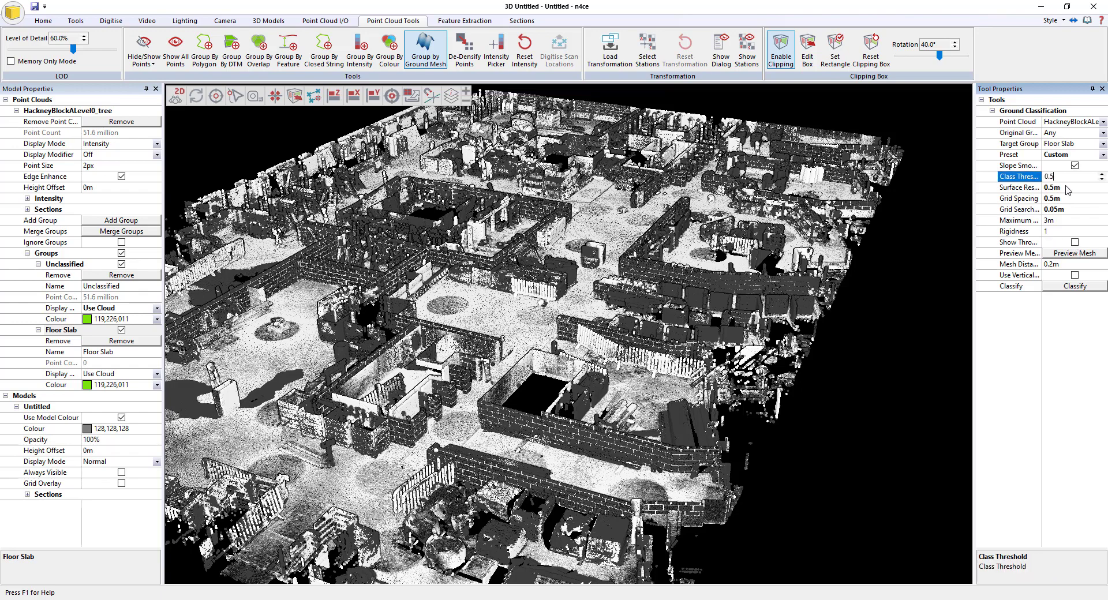
pyautogui.click(1062, 188)
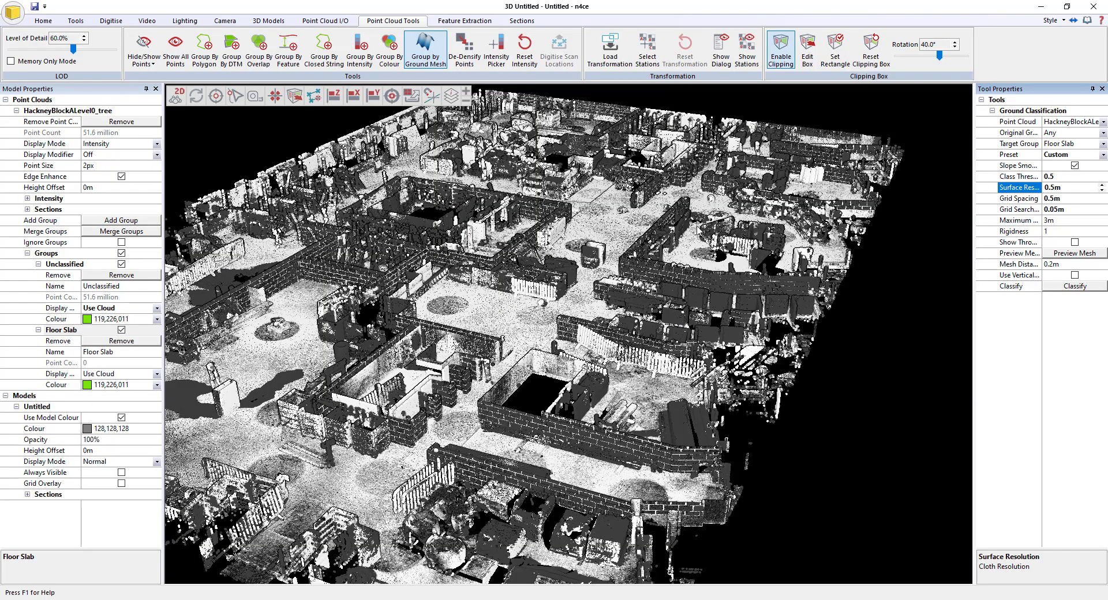
# Step: Examine the step edges in the floor slab between the brick walls up close from several angles
pyautogui.moveTo(594, 321); pyautogui.dragTo(713, 306, button='middle')
pyautogui.moveTo(713, 306); pyautogui.dragTo(736, 239)
pyautogui.doubleClick(695, 158)
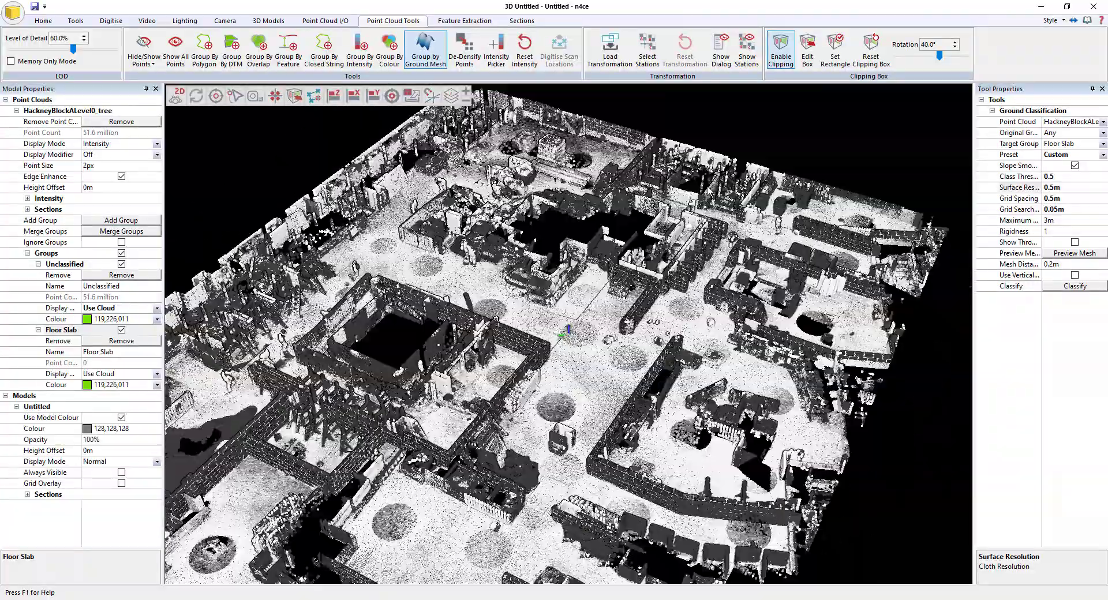
pyautogui.scroll(3, 696, 158)
pyautogui.scroll(5, 562, 332)
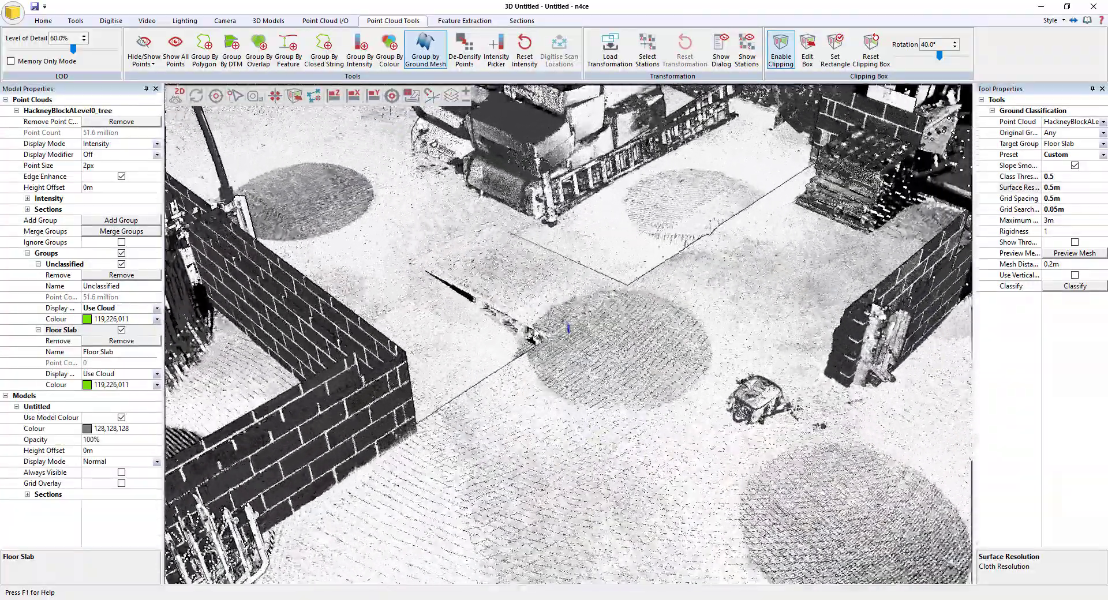
pyautogui.moveTo(583, 292); pyautogui.dragTo(611, 290)
pyautogui.moveTo(612, 290); pyautogui.dragTo(609, 324, button='middle')
pyautogui.moveTo(608, 324); pyautogui.dragTo(643, 323)
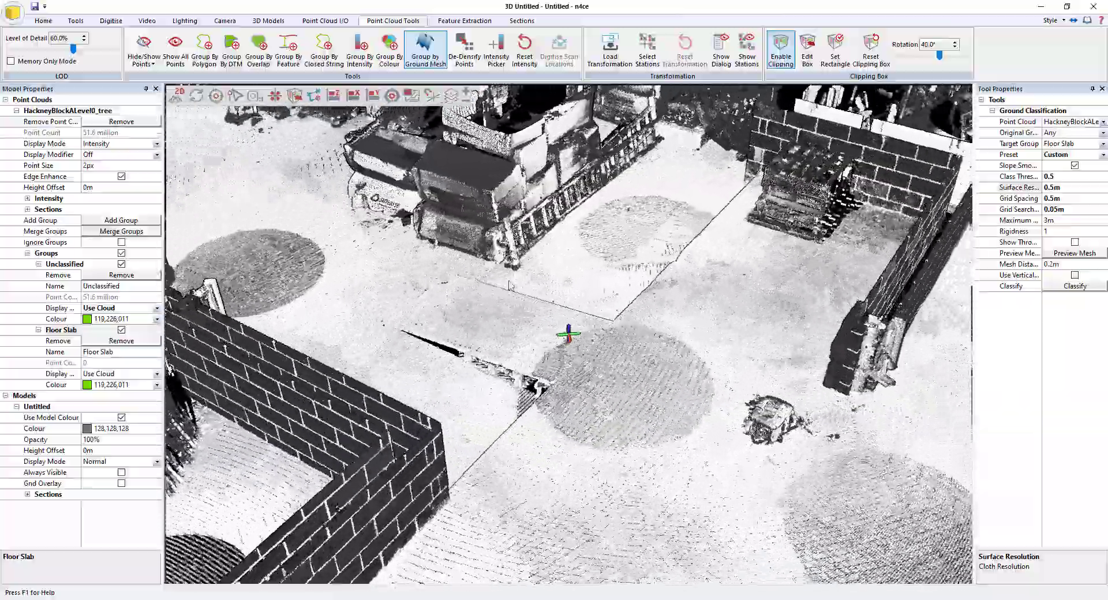
pyautogui.moveTo(568, 341); pyautogui.dragTo(580, 254)
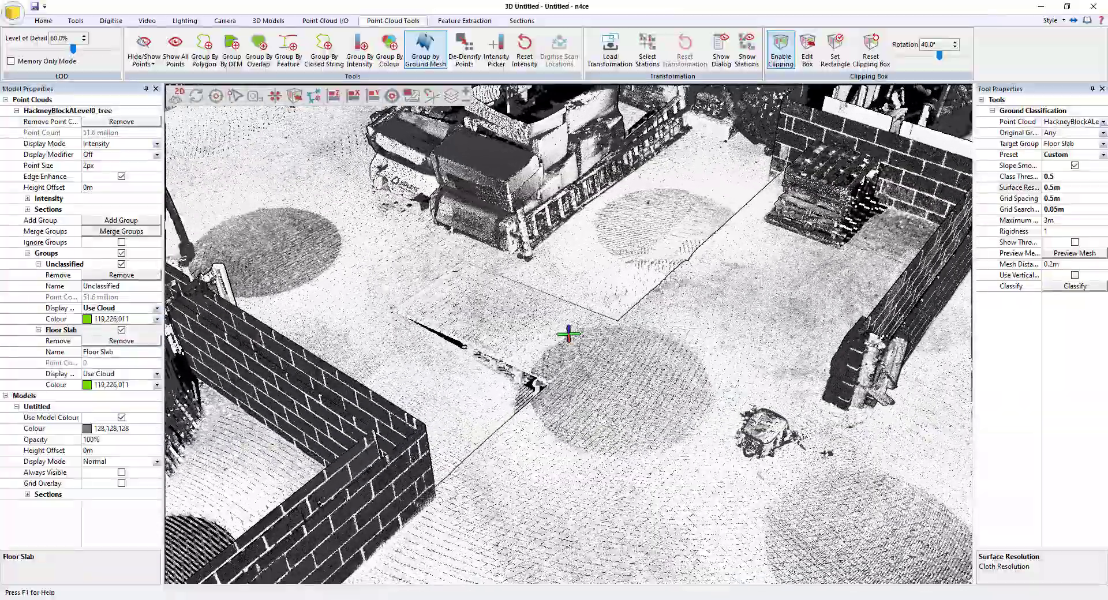
pyautogui.moveTo(570, 324)
pyautogui.mouseDown()
pyautogui.moveTo(564, 374)
pyautogui.moveTo(610, 352)
pyautogui.mouseUp()
pyautogui.moveTo(741, 253); pyautogui.dragTo(676, 252, button='middle')
pyautogui.scroll(-3, 619, 320)
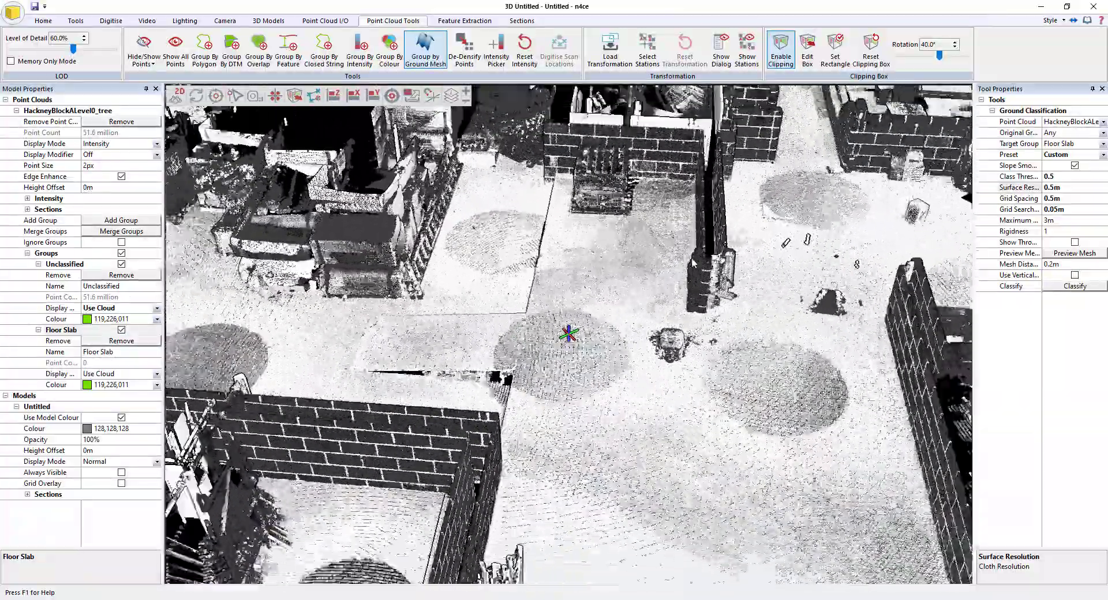
pyautogui.moveTo(619, 324); pyautogui.dragTo(637, 325)
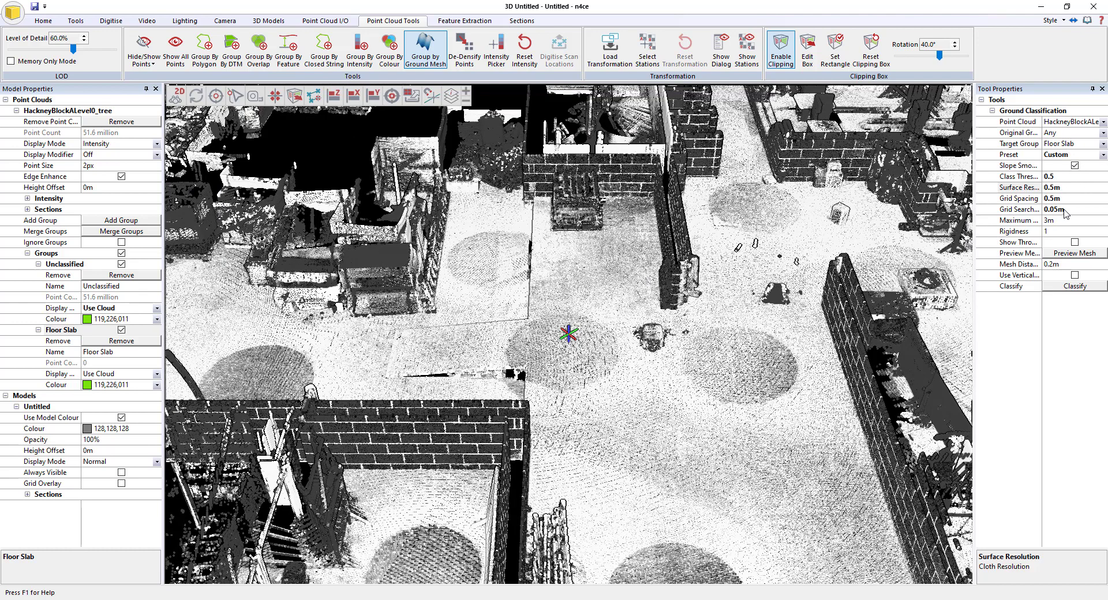
# Step: Set the mesh distance to 0.05 m and classify the floor points into the Floor Slab group
pyautogui.click(1060, 266)
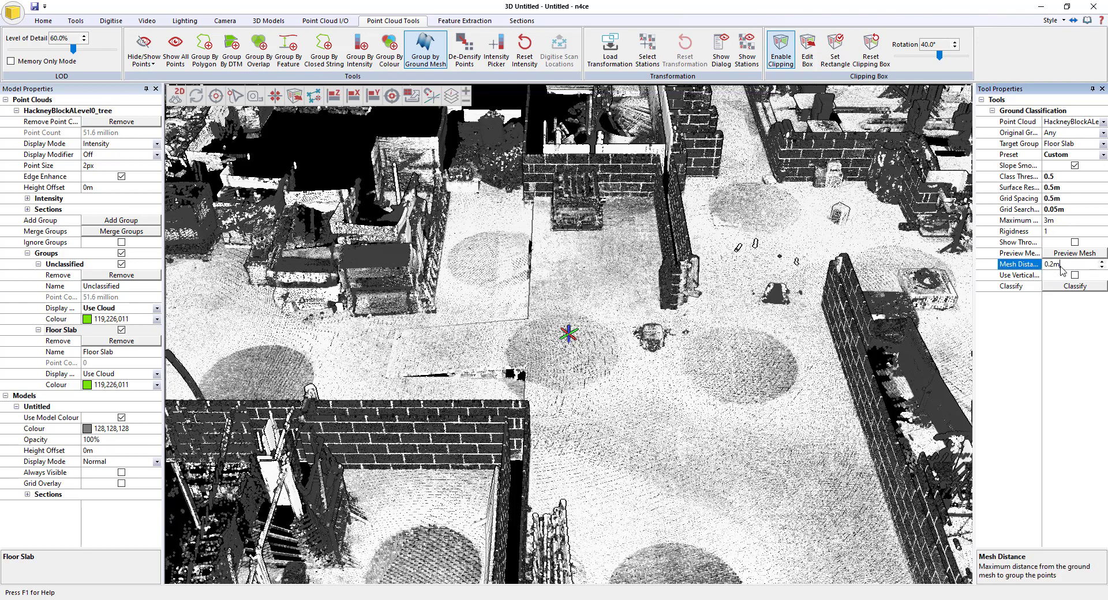
pyautogui.click(1024, 264)
pyautogui.write('0.05')
pyautogui.click(1089, 279)
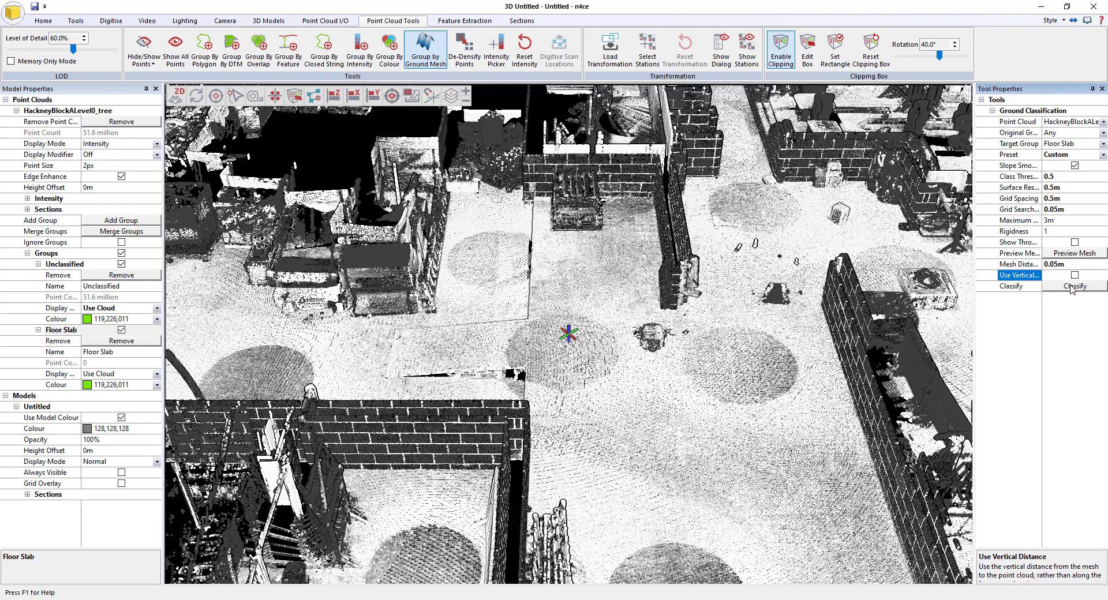
pyautogui.click(1073, 287)
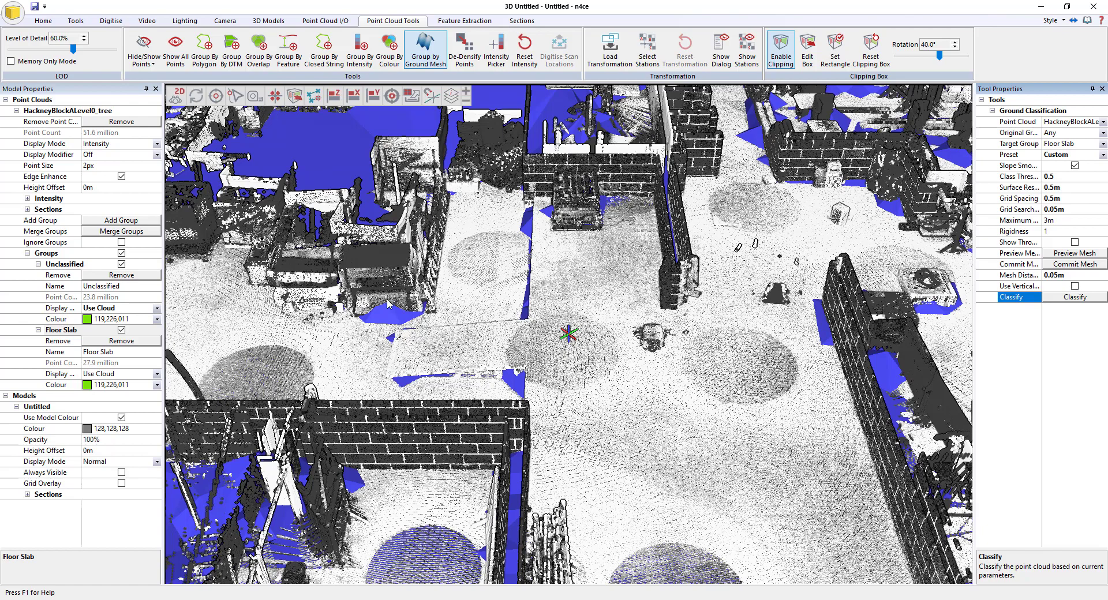
# Step: Set the Unclassified group's display mode to Height Shaded and check for floor patches left out of the slab
pyautogui.click(156, 309)
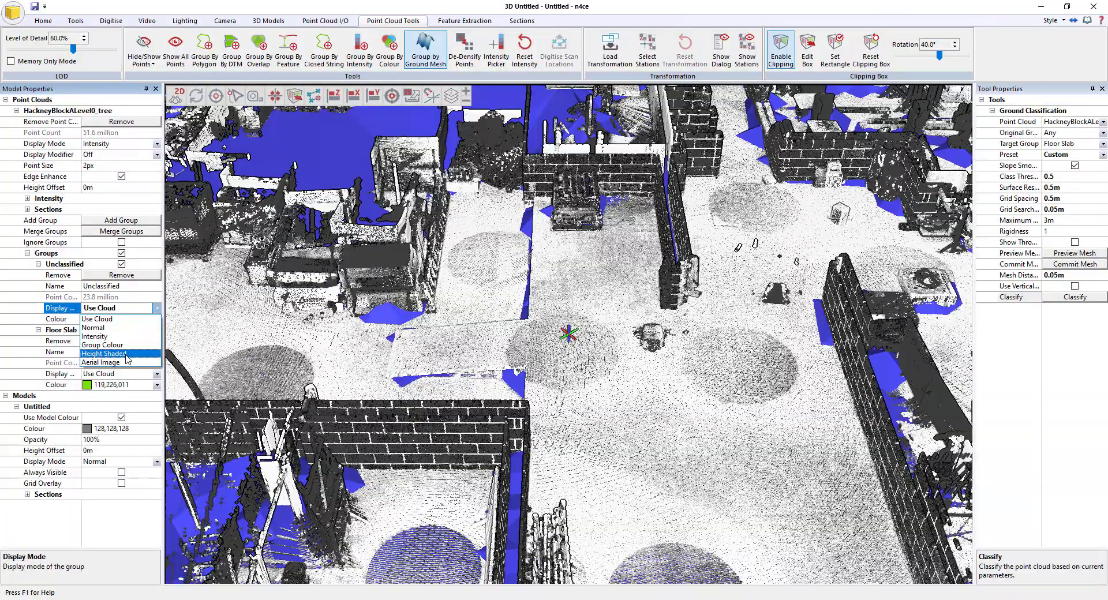
pyautogui.click(104, 353)
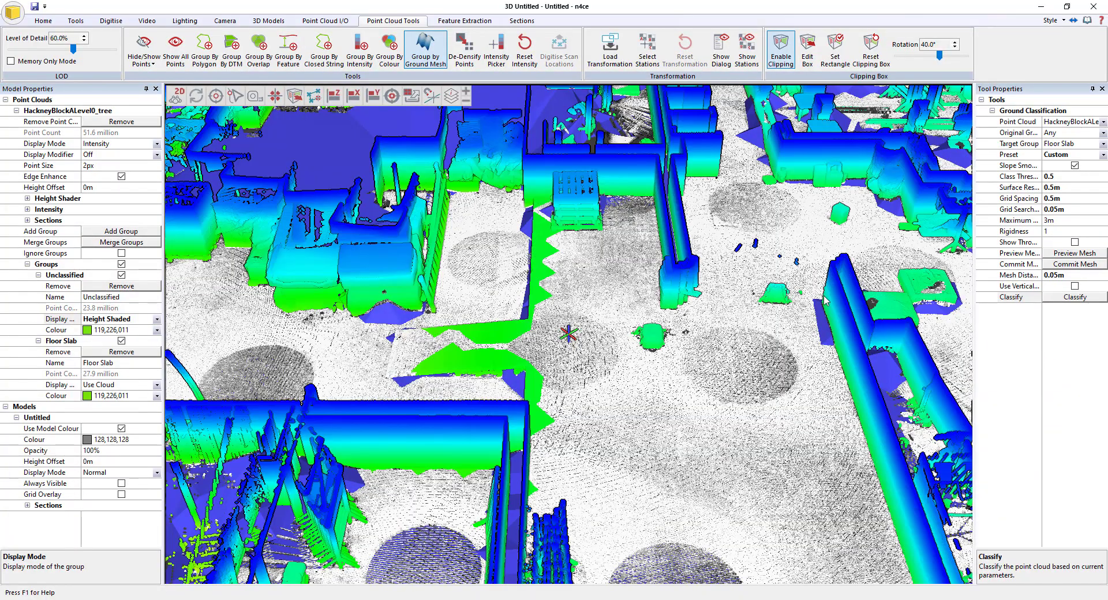
pyautogui.scroll(-1, 826, 302)
pyautogui.moveTo(770, 406); pyautogui.dragTo(496, 409, button='middle')
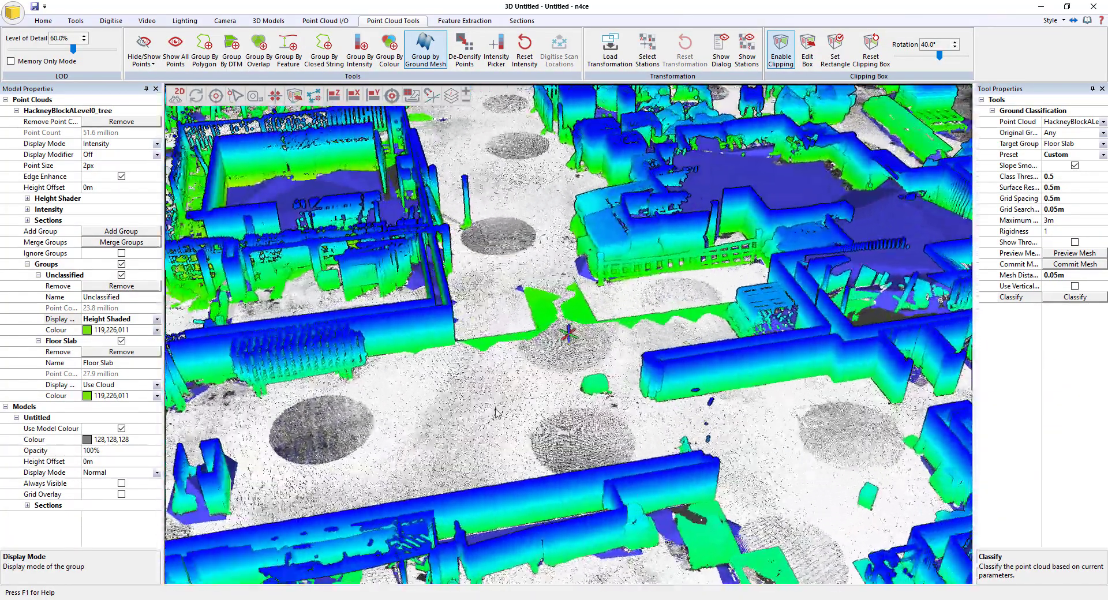
pyautogui.scroll(-5, 495, 413)
pyautogui.scroll(6, 597, 335)
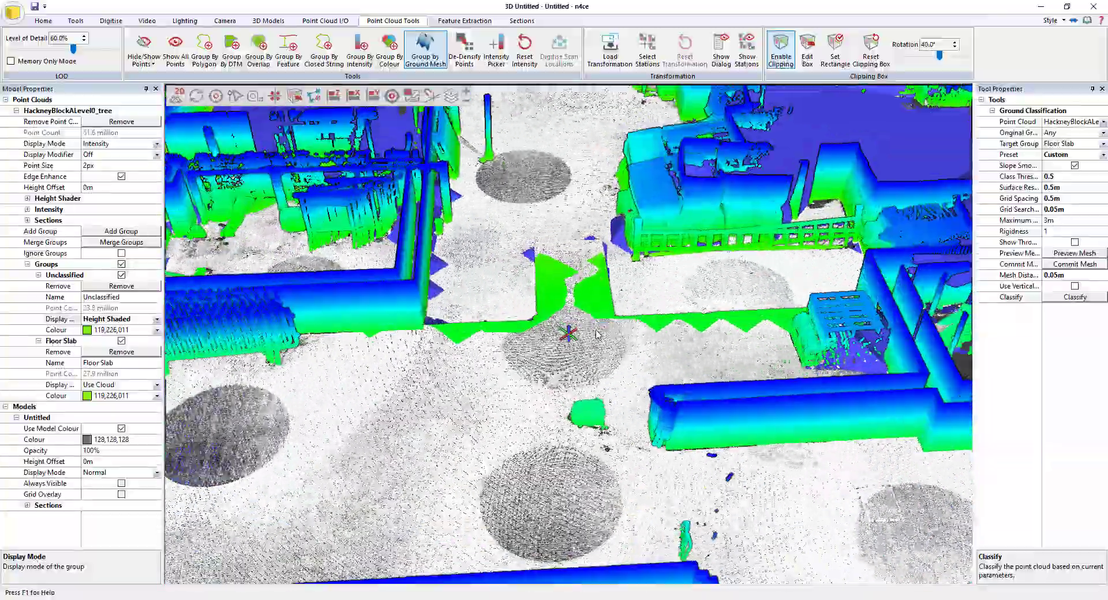
pyautogui.scroll(1, 597, 334)
pyautogui.moveTo(439, 341); pyautogui.dragTo(580, 402, button='middle')
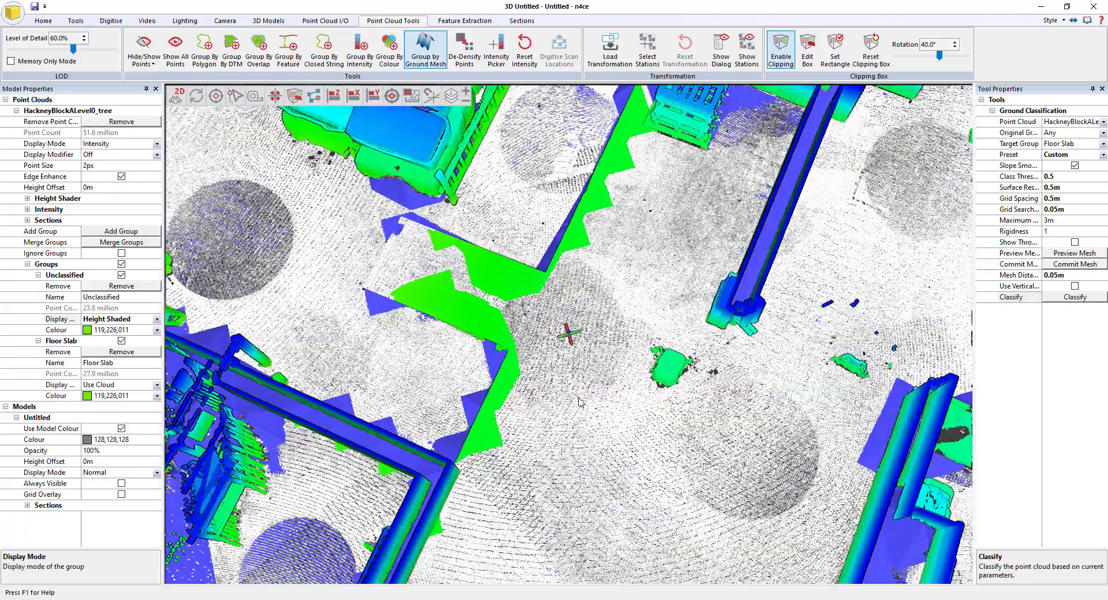
pyautogui.scroll(-5, 580, 402)
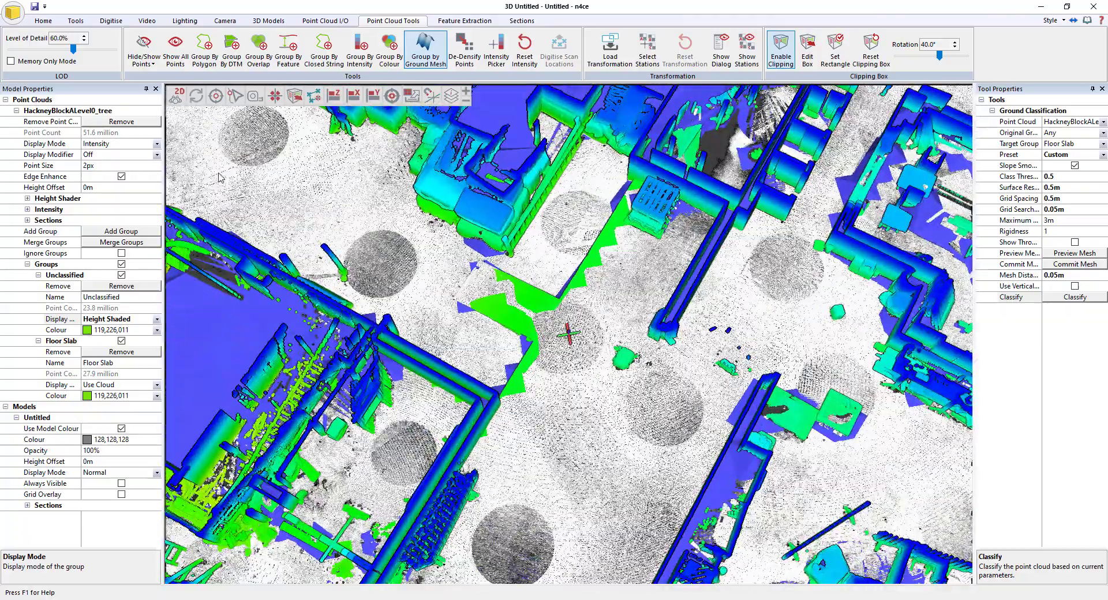
# Step: Use Group By Polygon to move the leftover patches along the slab's step edges into the Floor Slab group
pyautogui.press('Escape')
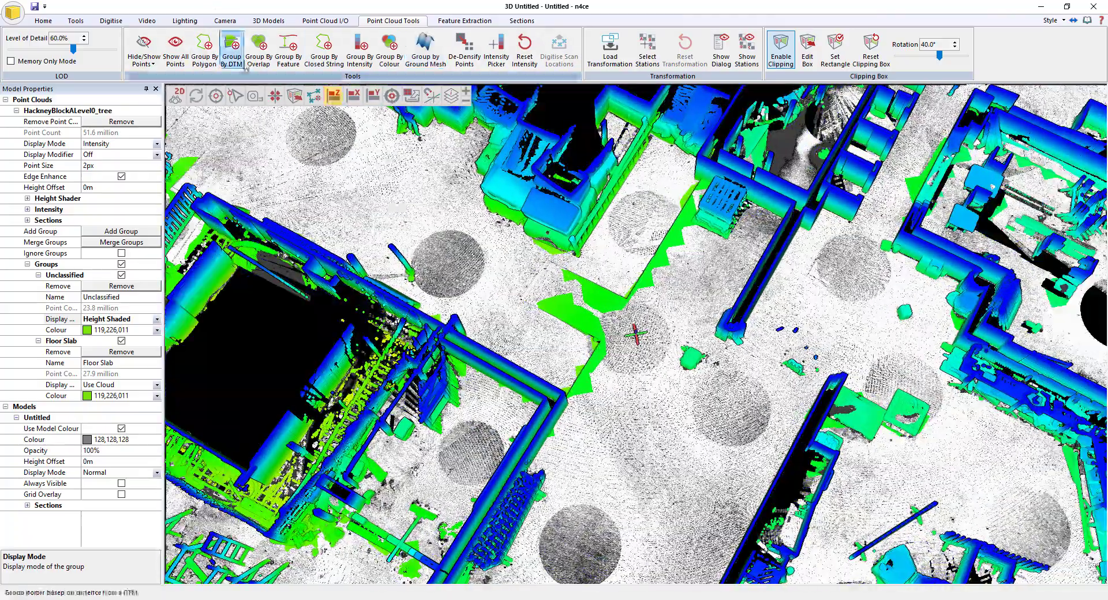
pyautogui.click(204, 49)
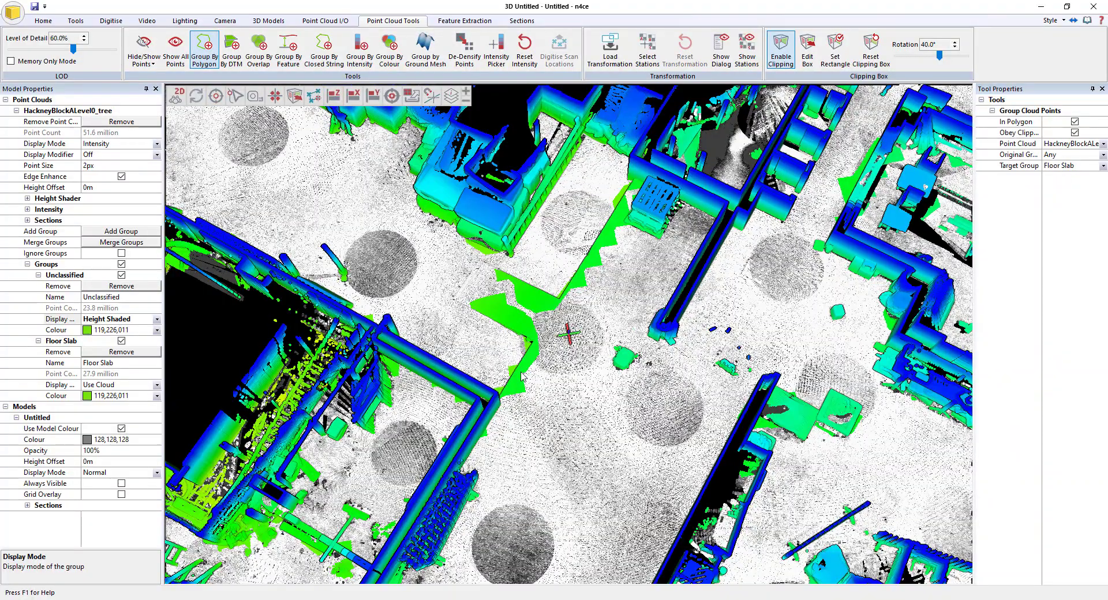
pyautogui.scroll(5, 522, 375)
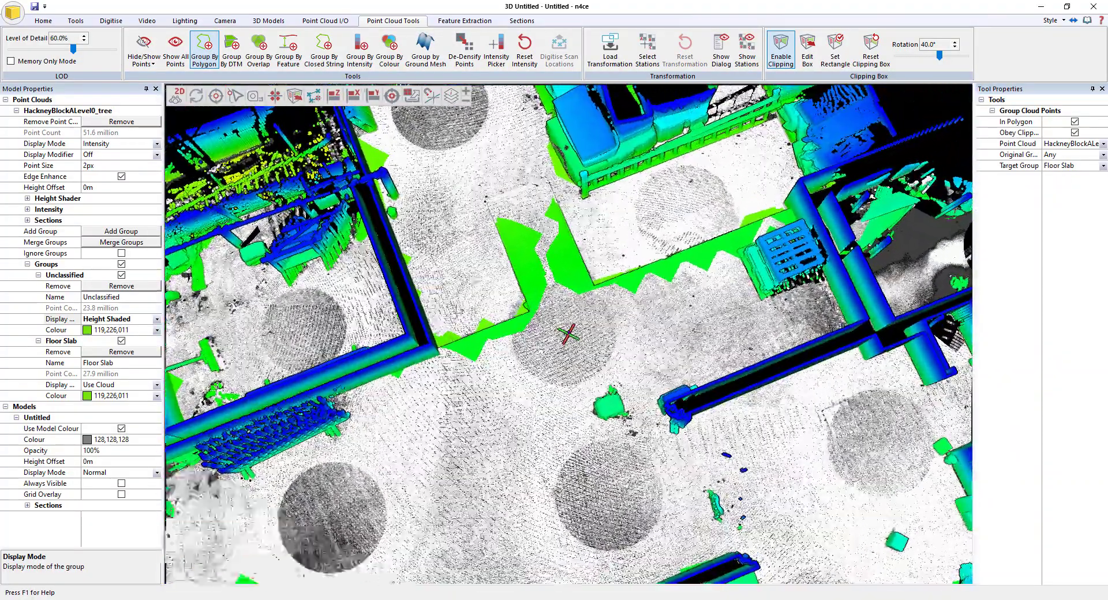
pyautogui.click(434, 327)
pyautogui.click(449, 372)
pyautogui.click(607, 354)
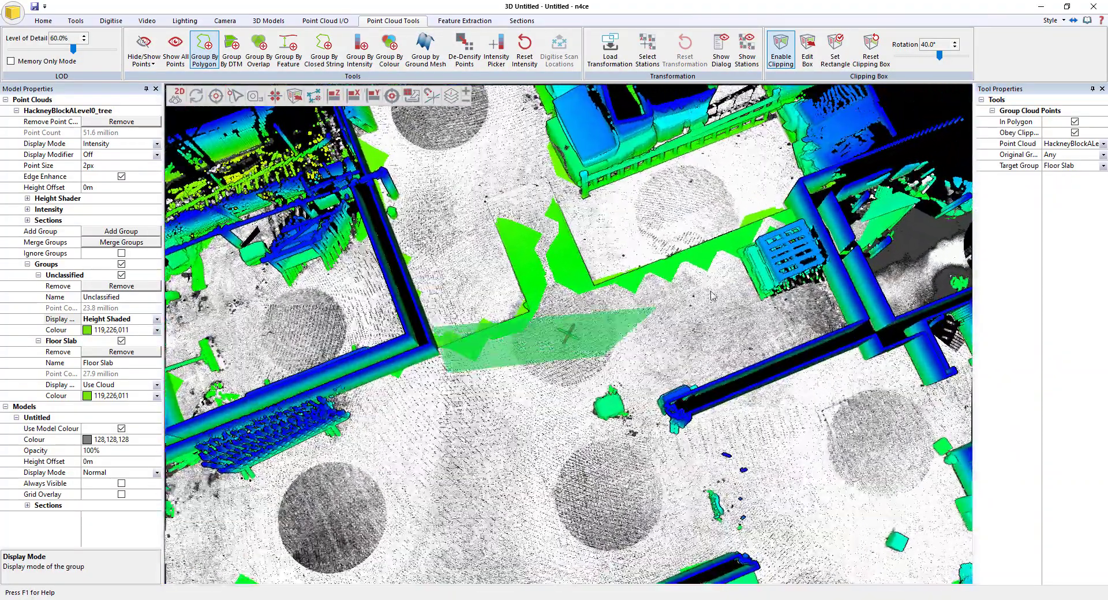
pyautogui.click(744, 270)
pyautogui.click(710, 179)
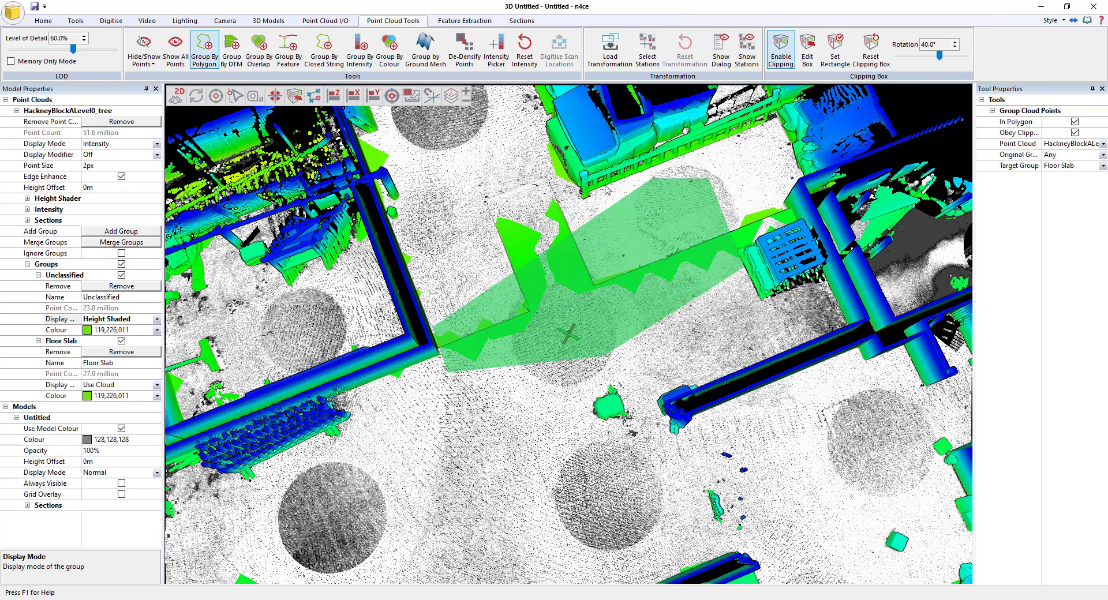
pyautogui.doubleClick(563, 206)
# Step: Use Group By Polygon to move the two isolated leftover patches near the step corner into the Floor Slab group
pyautogui.moveTo(498, 274); pyautogui.dragTo(499, 279, button='middle')
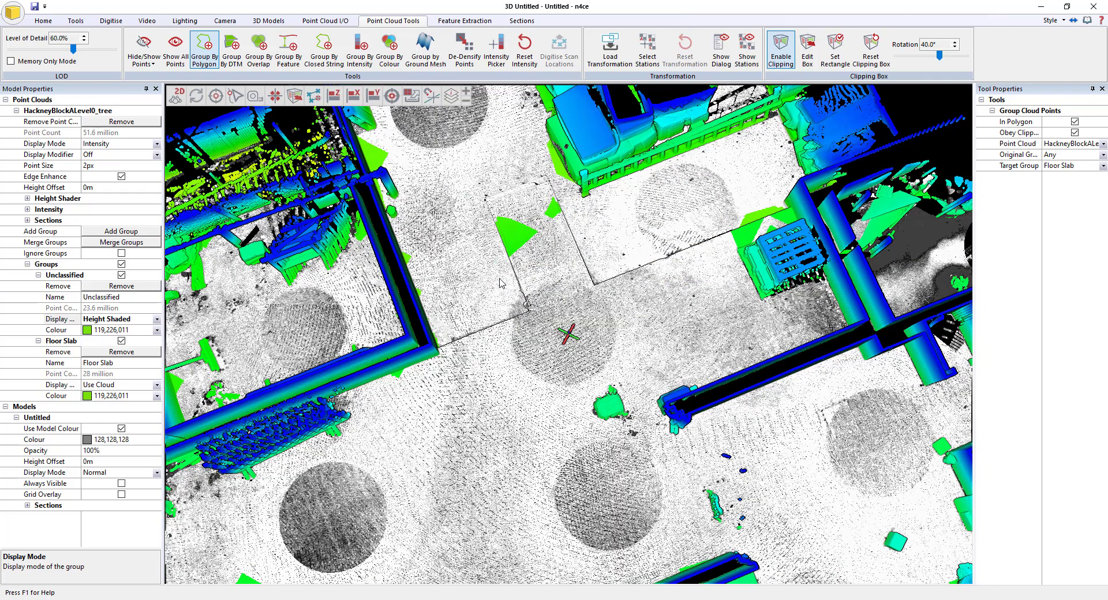
pyautogui.click(495, 276)
pyautogui.click(465, 205)
pyautogui.click(551, 186)
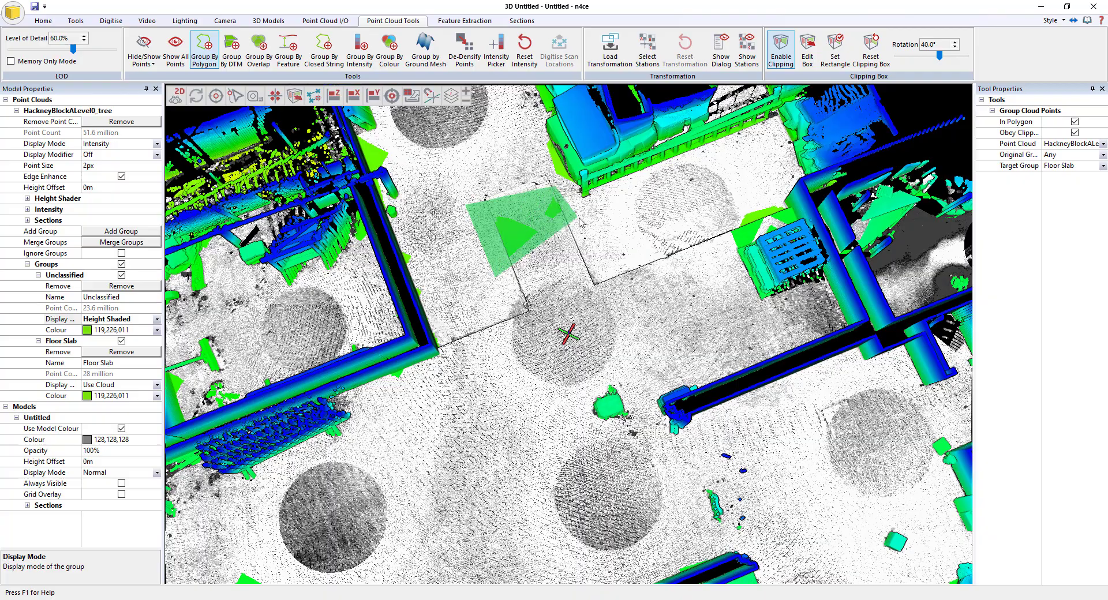
pyautogui.click(578, 218)
pyautogui.doubleClick(541, 245)
# Step: Move the leftover floor patch beside the pallet at the end of the step edge into the Floor Slab group by polygon
pyautogui.moveTo(540, 247); pyautogui.dragTo(445, 206, button='middle')
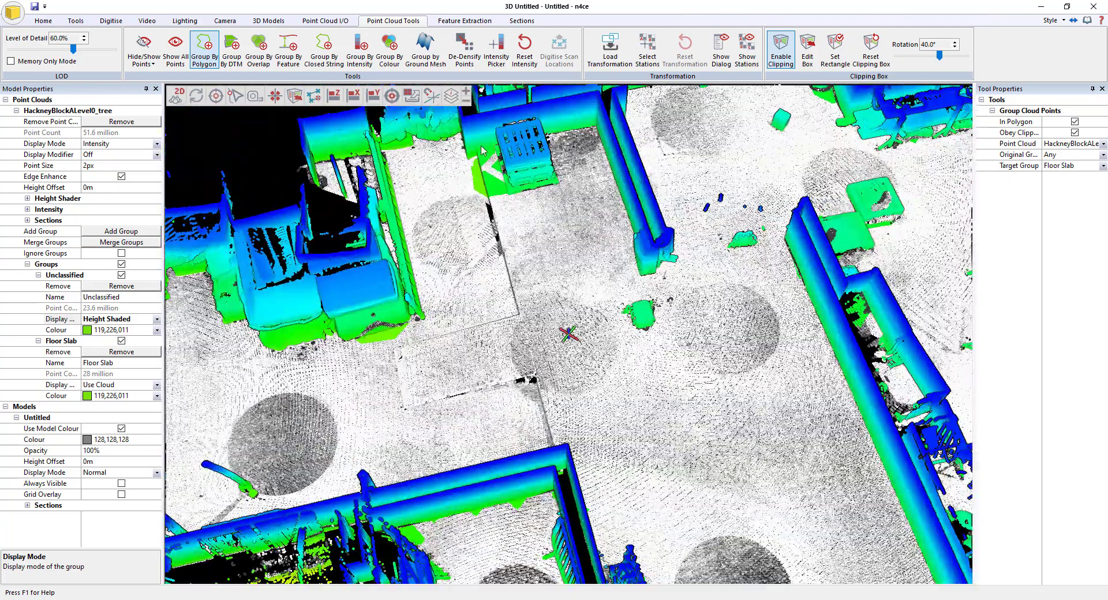
pyautogui.click(511, 210)
pyautogui.click(461, 215)
pyautogui.doubleClick(450, 164)
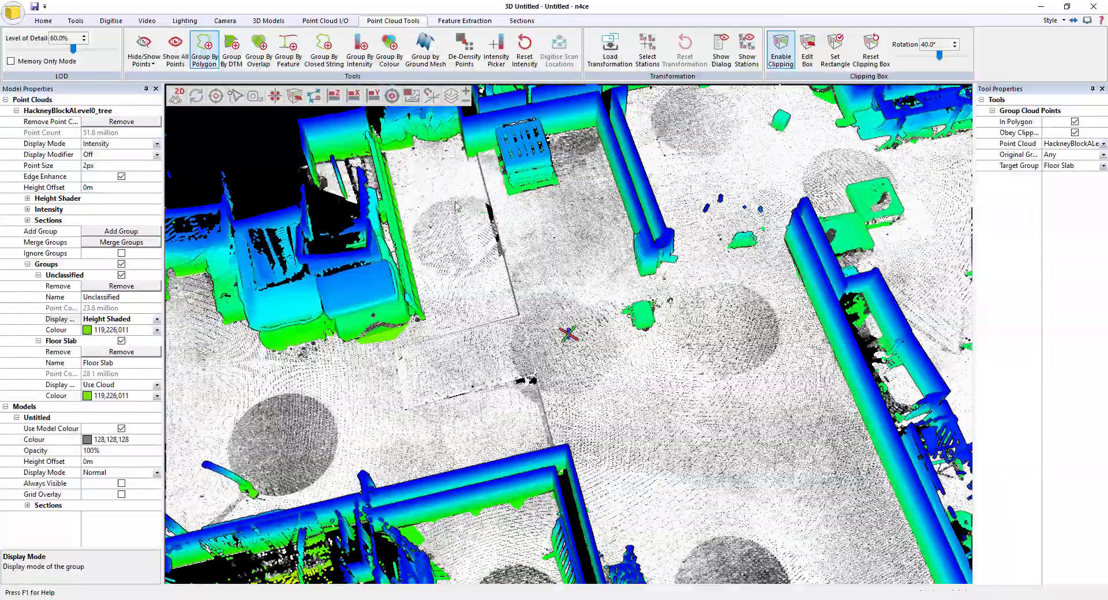
# Step: Inspect the height-shaded Unclassified points across the rest of the building, including the barriers and pallet truck, for leftover floor patches
pyautogui.moveTo(424, 202); pyautogui.dragTo(502, 225, button='middle')
pyautogui.scroll(-3, 502, 225)
pyautogui.moveTo(773, 225); pyautogui.dragTo(710, 305)
pyautogui.moveTo(710, 305); pyautogui.dragTo(691, 147, button='middle')
pyautogui.moveTo(641, 323); pyautogui.dragTo(704, 348)
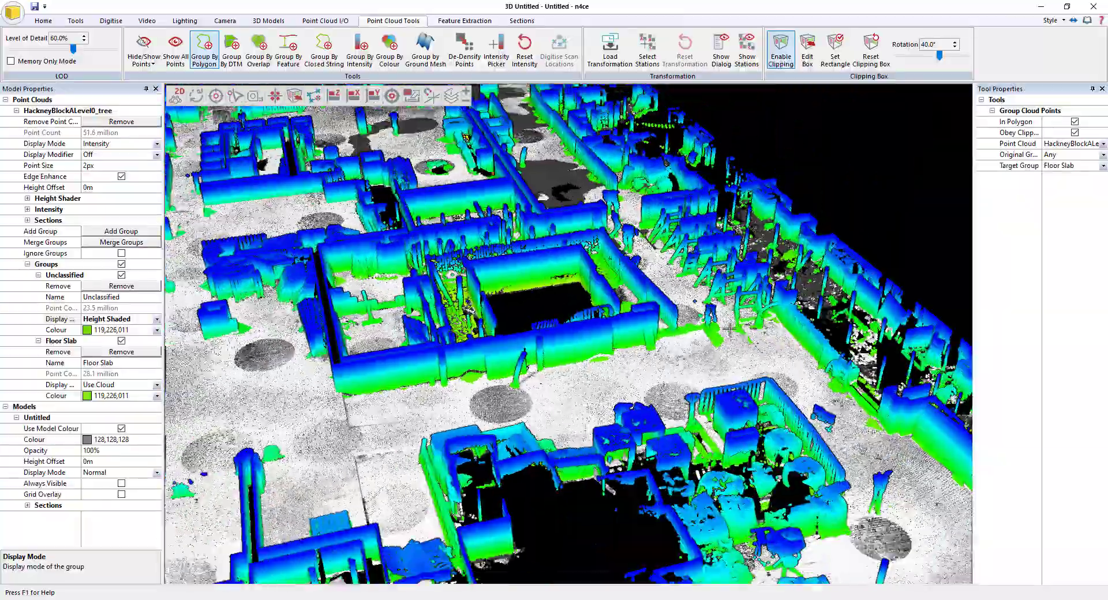
pyautogui.scroll(10, 519, 389)
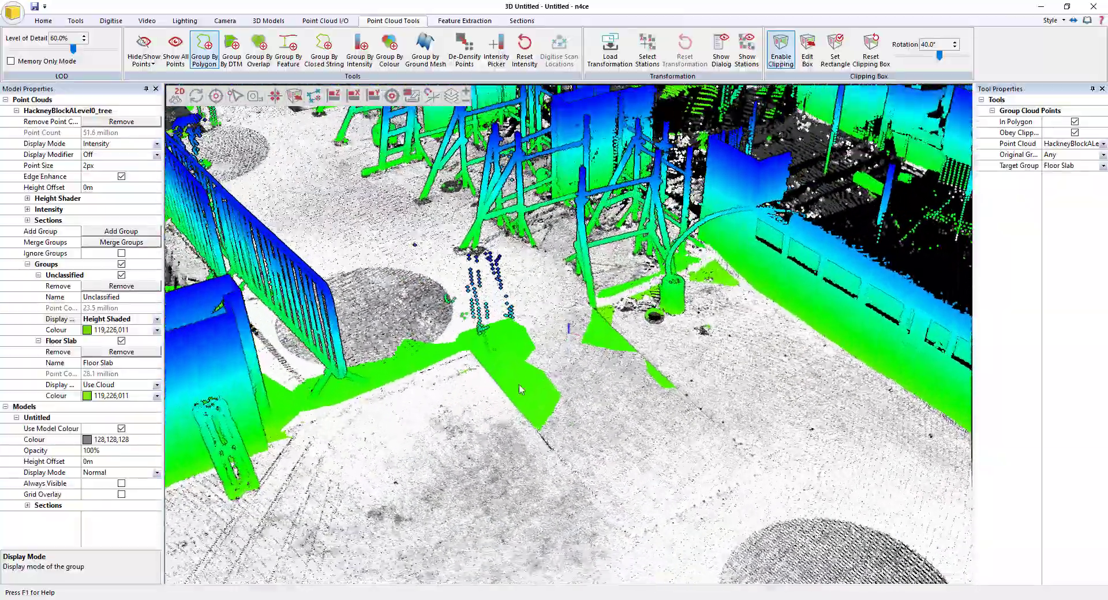
pyautogui.scroll(-10, 519, 390)
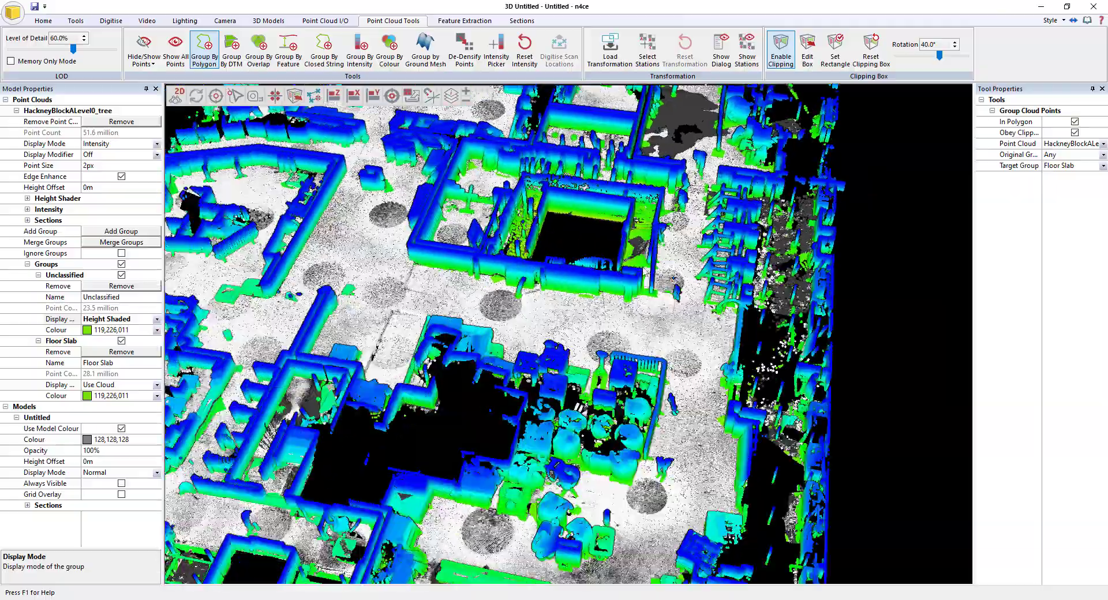
pyautogui.scroll(-6, 629, 374)
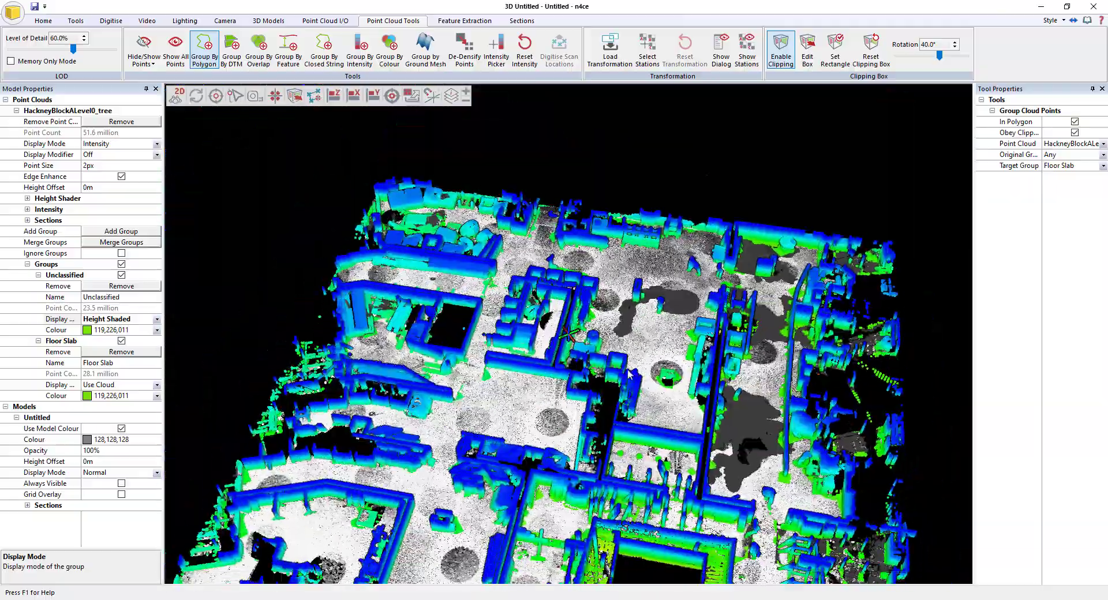
pyautogui.scroll(8, 629, 374)
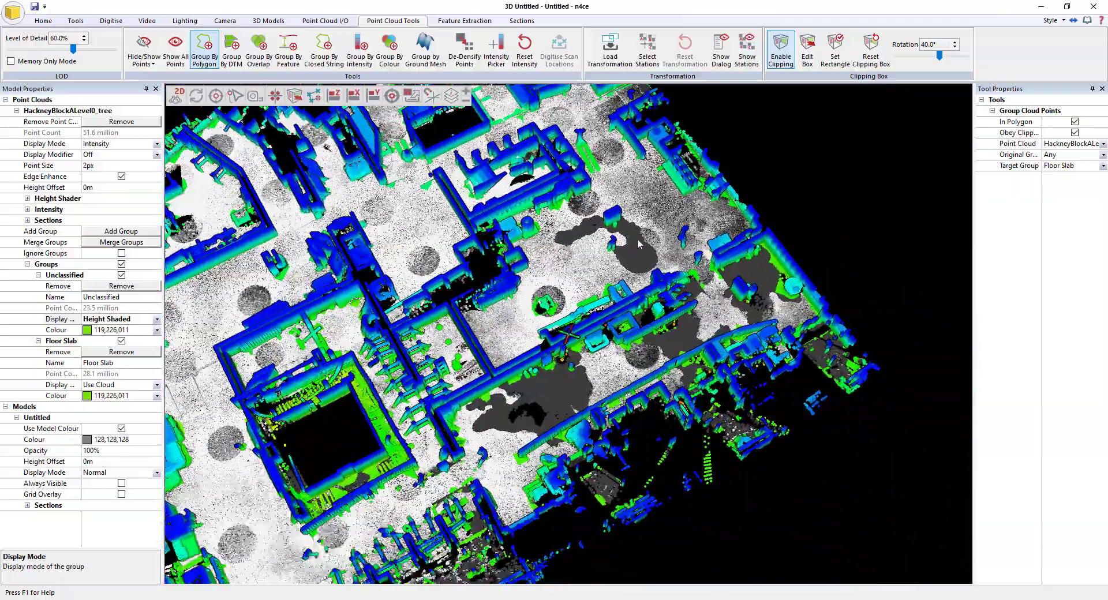
pyautogui.scroll(10, 571, 225)
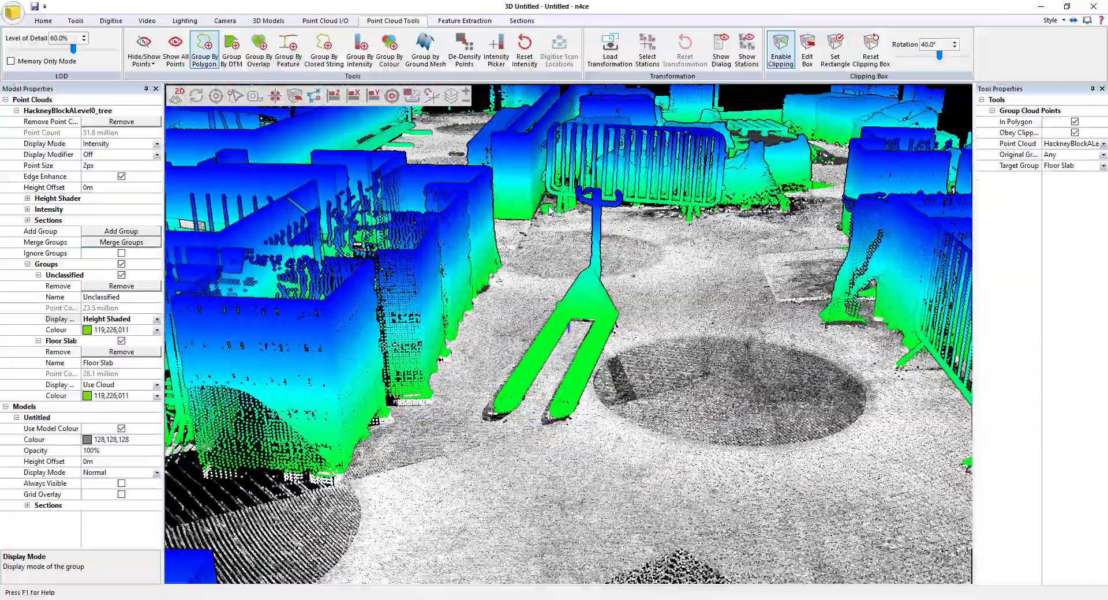
pyautogui.scroll(-5, 569, 225)
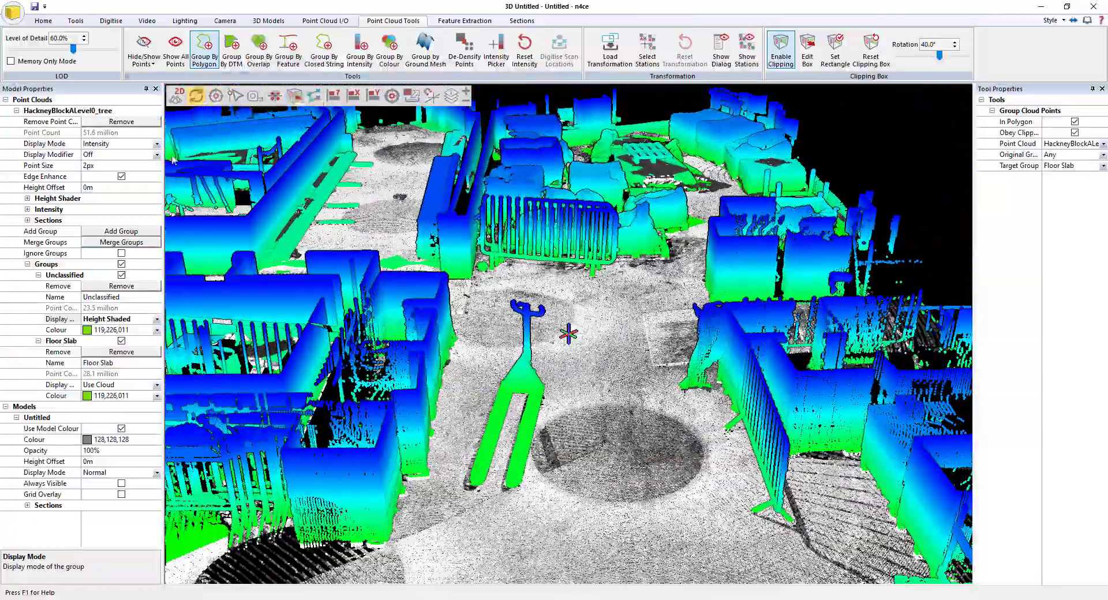
# Step: Hide the Unclassified group and review the Floor Slab points on their own across the whole building
pyautogui.click(121, 275)
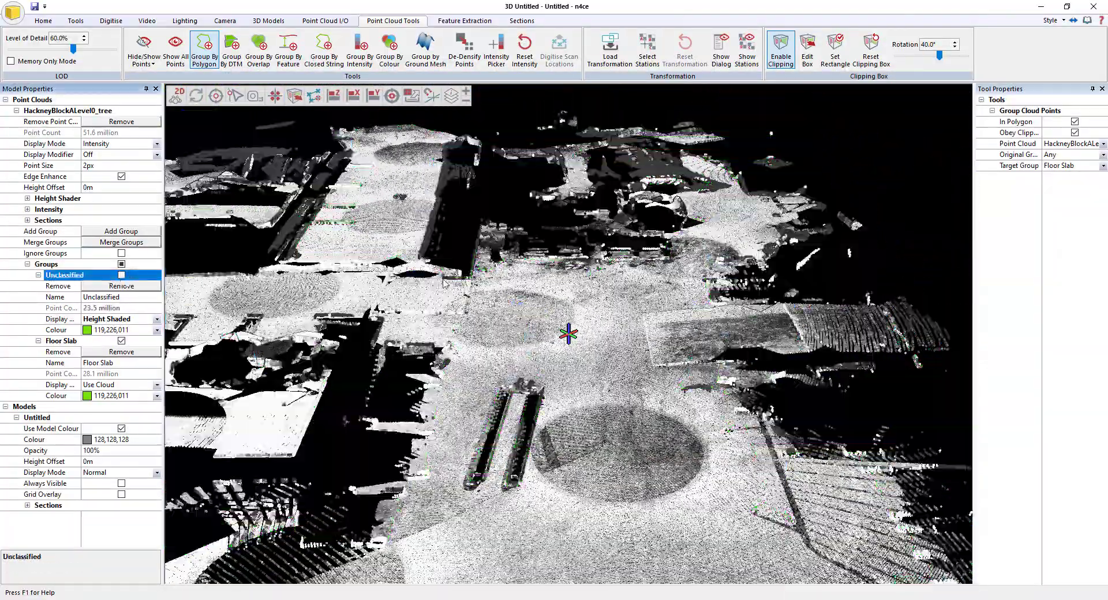
pyautogui.scroll(-5, 752, 215)
pyautogui.scroll(5, 752, 215)
pyautogui.moveTo(752, 215); pyautogui.dragTo(834, 112, button='middle')
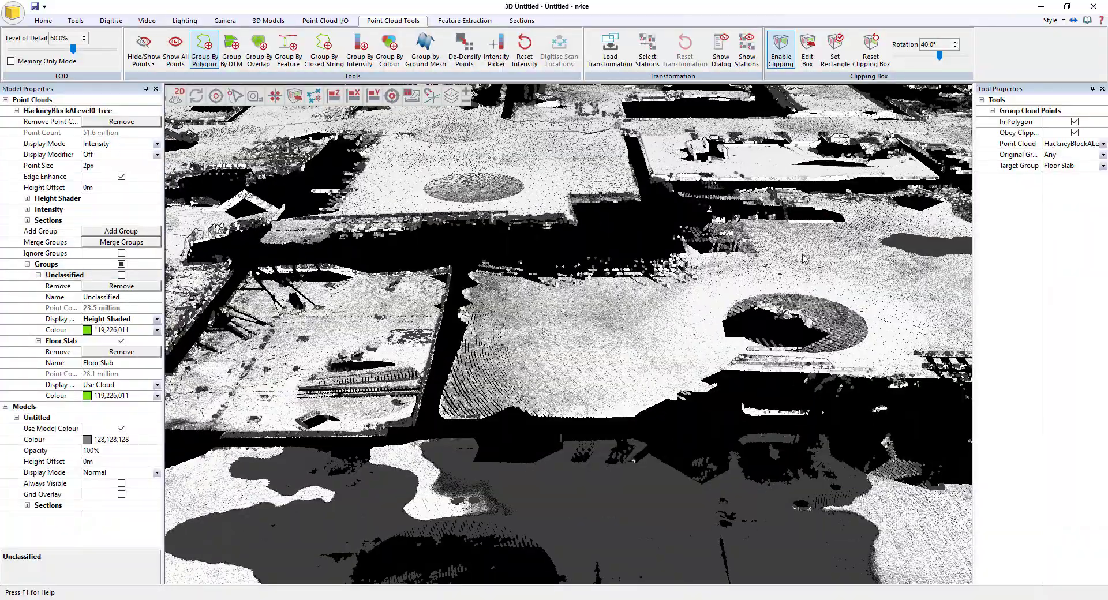
pyautogui.scroll(-10, 549, 267)
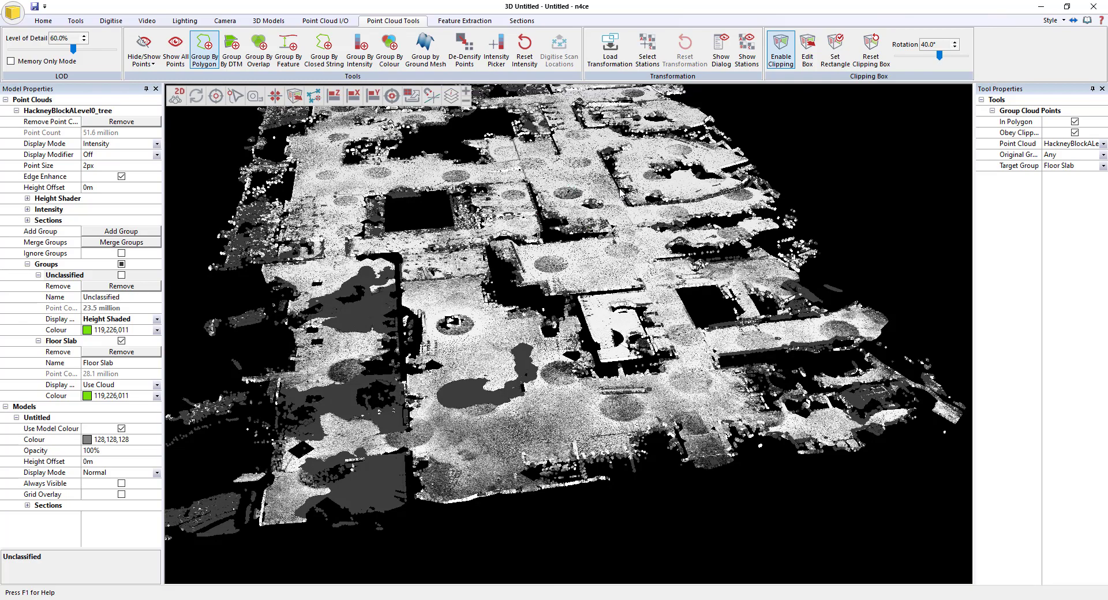
pyautogui.scroll(3, 619, 249)
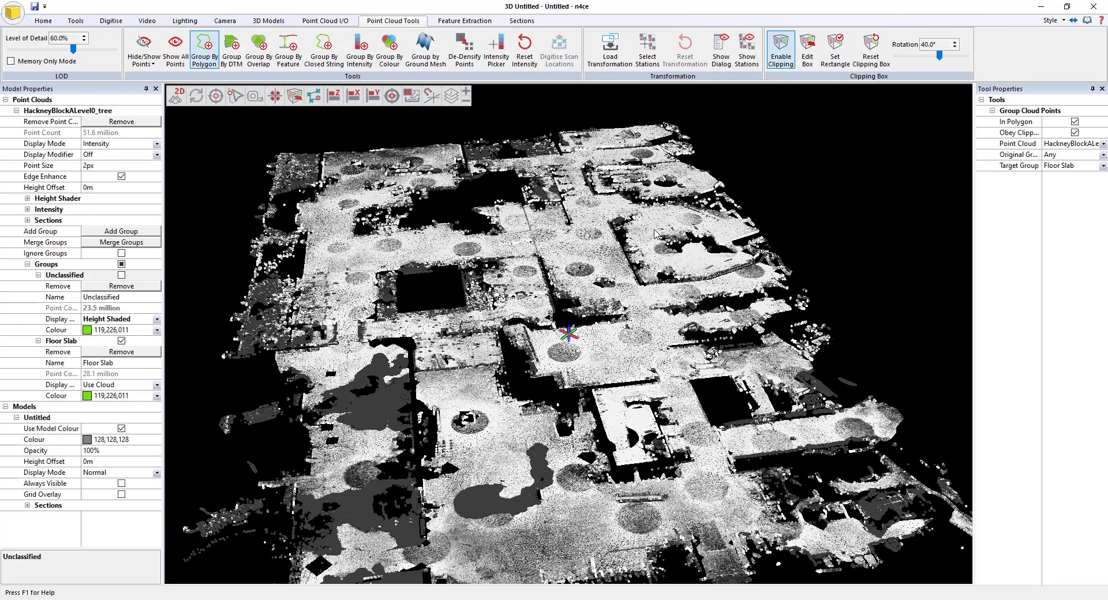
pyautogui.moveTo(534, 311); pyautogui.dragTo(506, 236, button='middle')
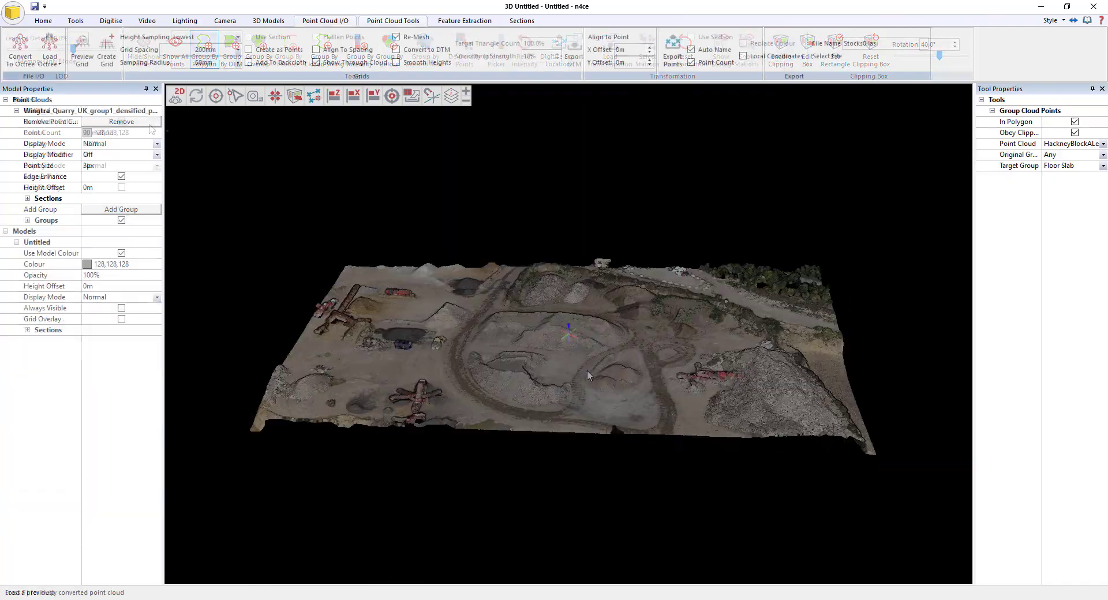
# Step: Examine the quarry point cloud's stockpiles, vehicles and conveyor machinery up close and from several angles
pyautogui.scroll(5, 586, 369)
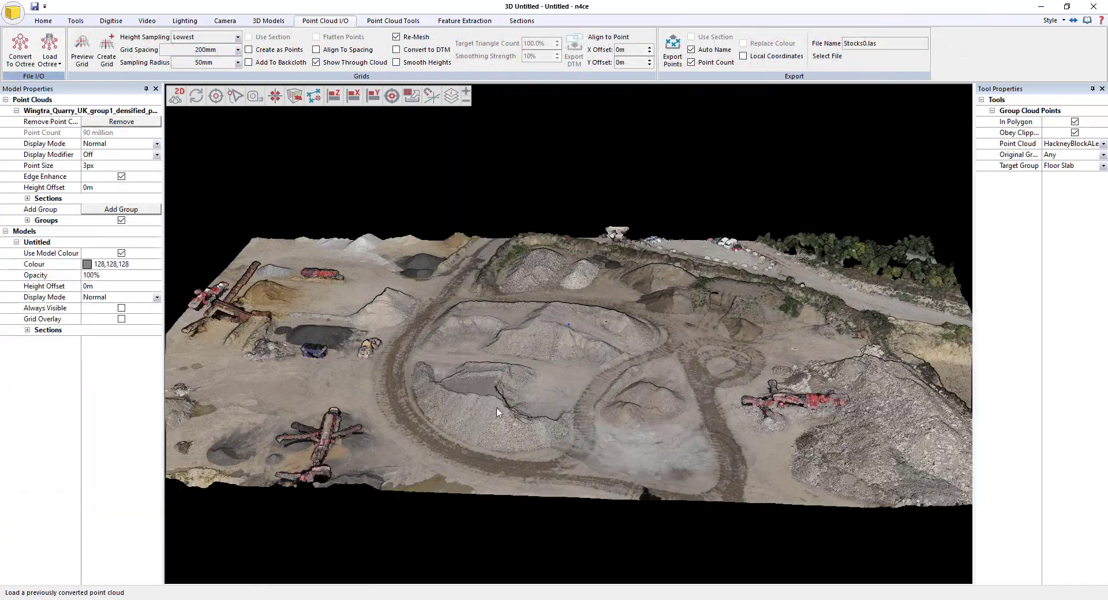
pyautogui.moveTo(649, 424); pyautogui.dragTo(778, 349, button='middle')
pyautogui.scroll(10, 570, 367)
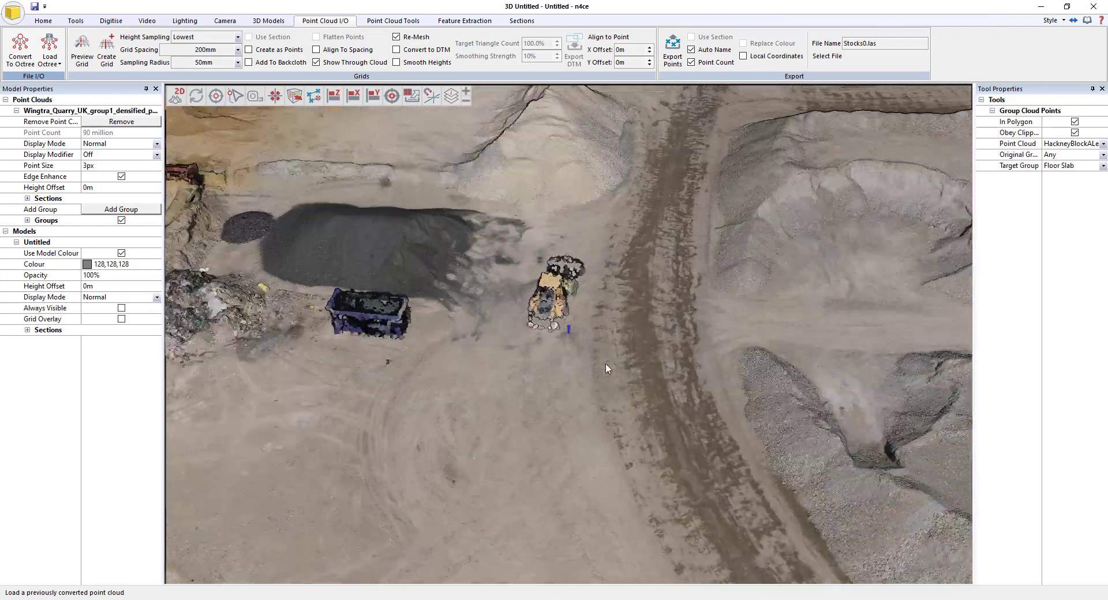
pyautogui.moveTo(607, 368); pyautogui.dragTo(576, 349, button='middle')
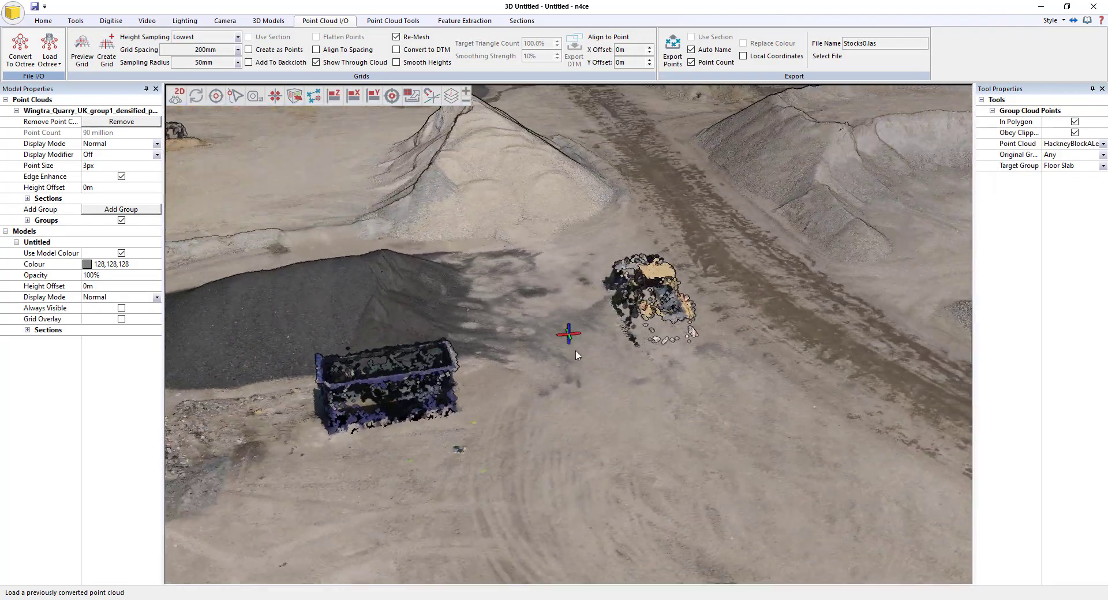
pyautogui.moveTo(889, 306); pyautogui.dragTo(141, 330, button='middle')
pyautogui.scroll(-4, 546, 375)
pyautogui.moveTo(545, 375); pyautogui.dragTo(324, 316, button='middle')
pyautogui.moveTo(754, 209); pyautogui.dragTo(747, 298, button='middle')
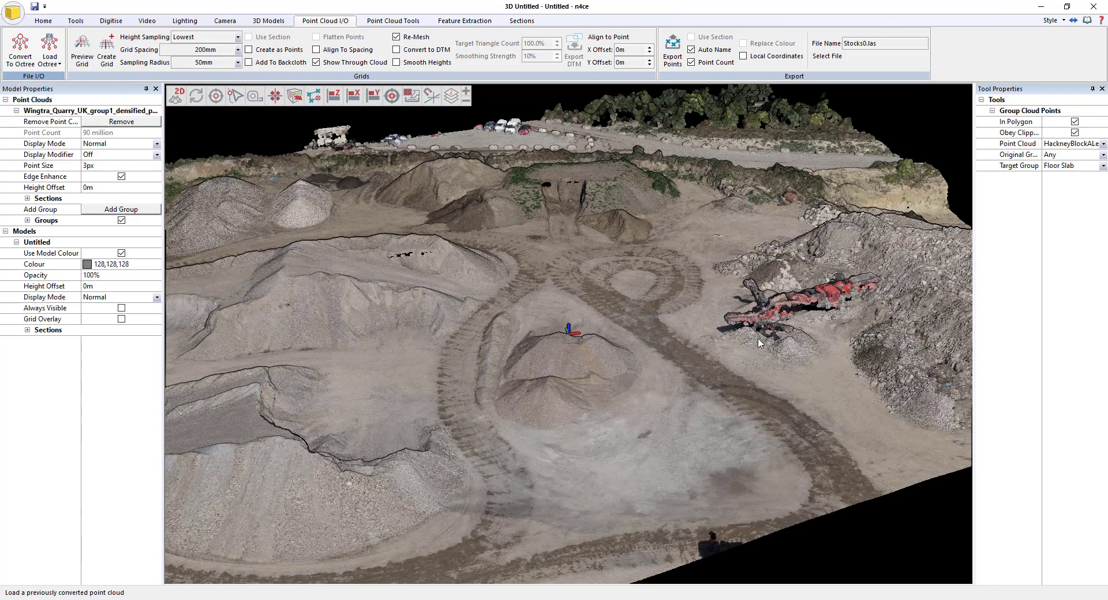
pyautogui.moveTo(788, 296); pyautogui.dragTo(715, 324, button='middle')
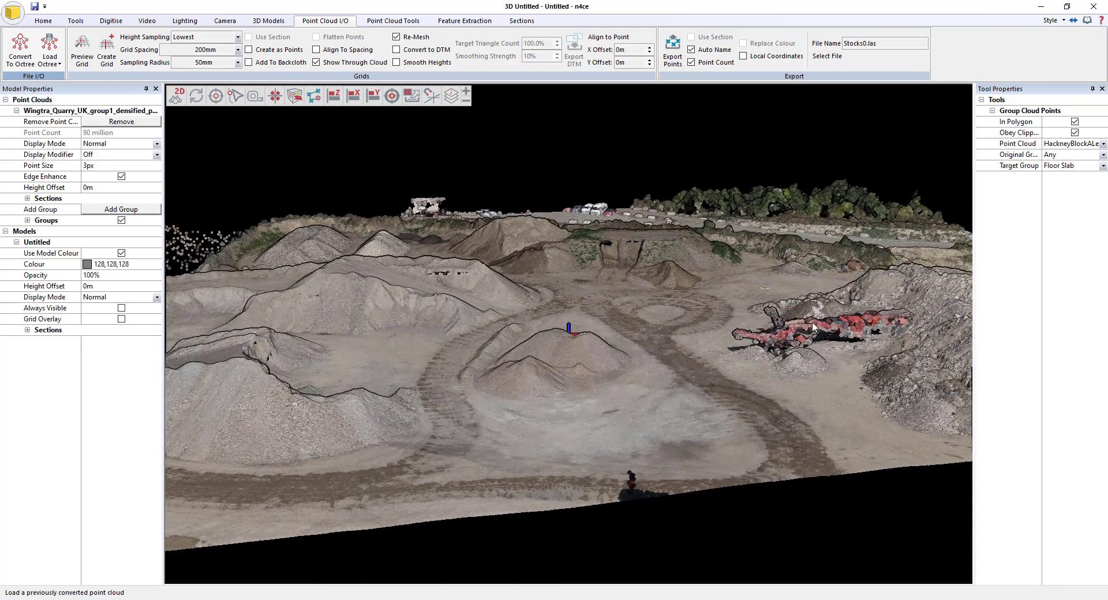
pyautogui.scroll(-2, 569, 314)
pyautogui.moveTo(508, 306); pyautogui.dragTo(690, 335, button='middle')
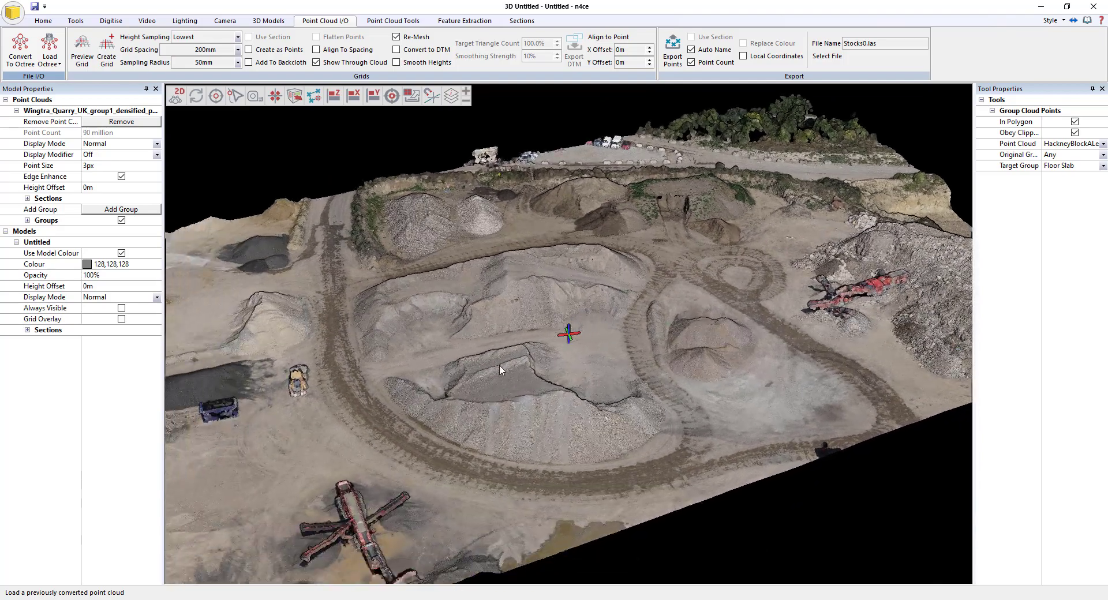
# Step: Add a point group named Soil Heaps to the quarry point cloud
pyautogui.click(128, 210)
pyautogui.write('Soil Heaps')
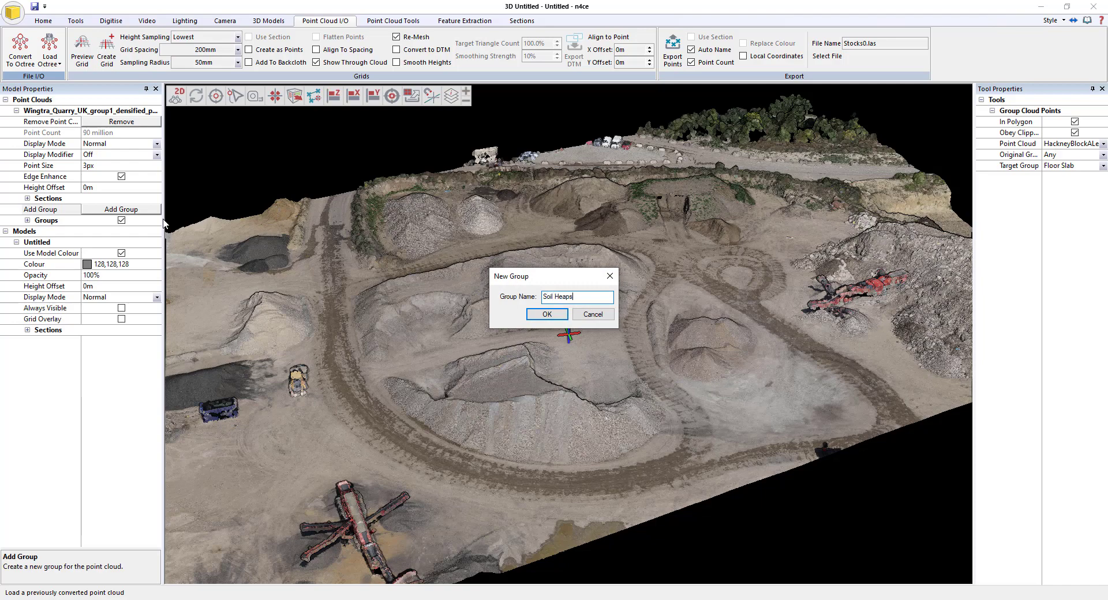
pyautogui.press('Return')
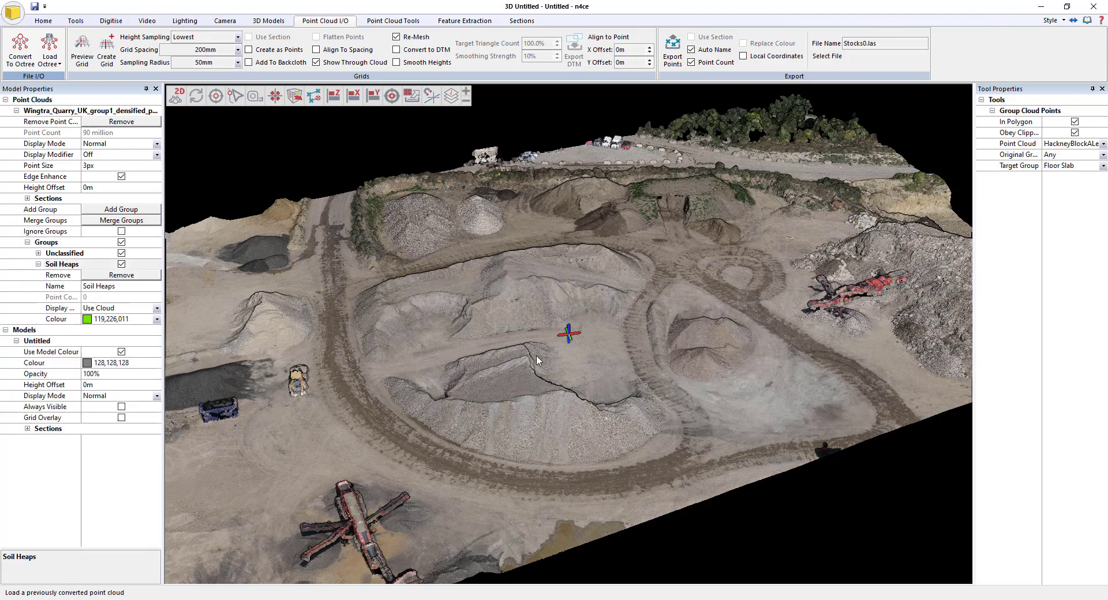
pyautogui.scroll(2, 536, 361)
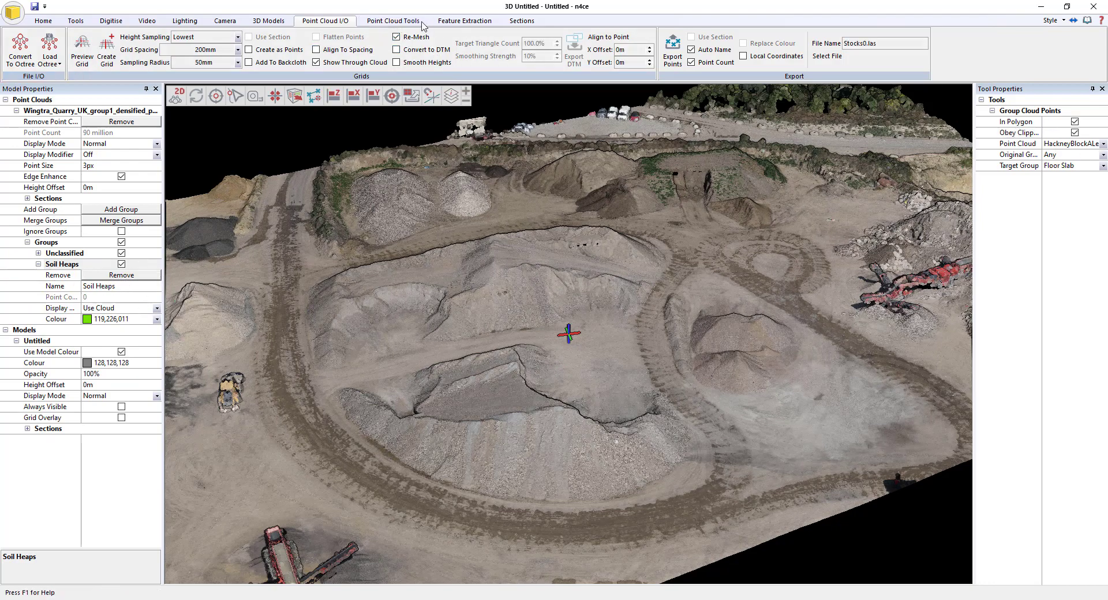
# Step: Start Group by Ground Mesh for the quarry cloud and apply the Noise Removal preset
pyautogui.click(393, 21)
pyautogui.click(426, 52)
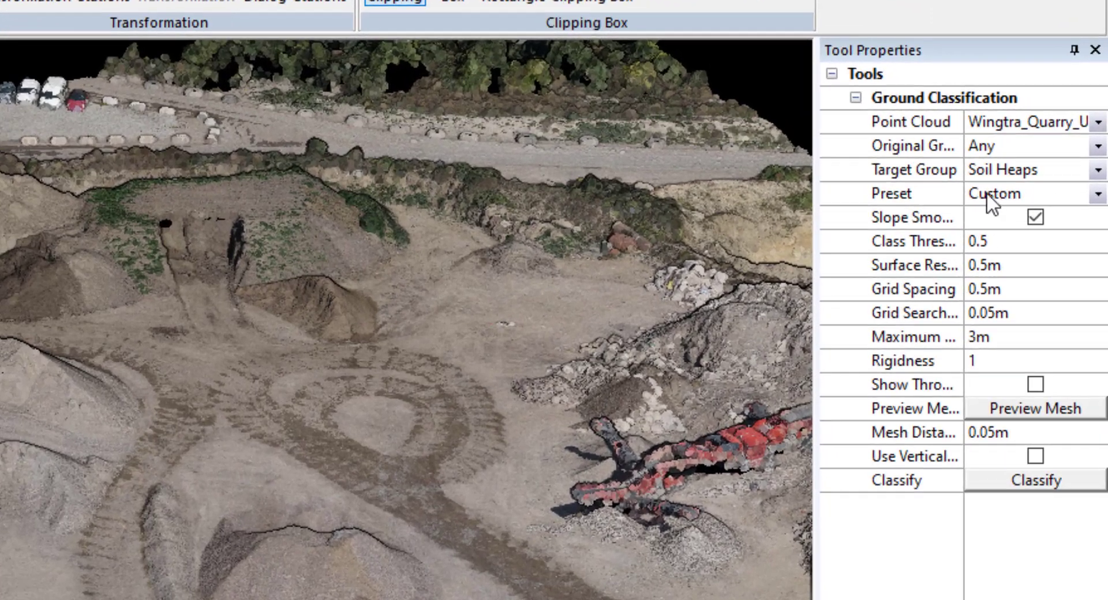
pyautogui.click(1098, 195)
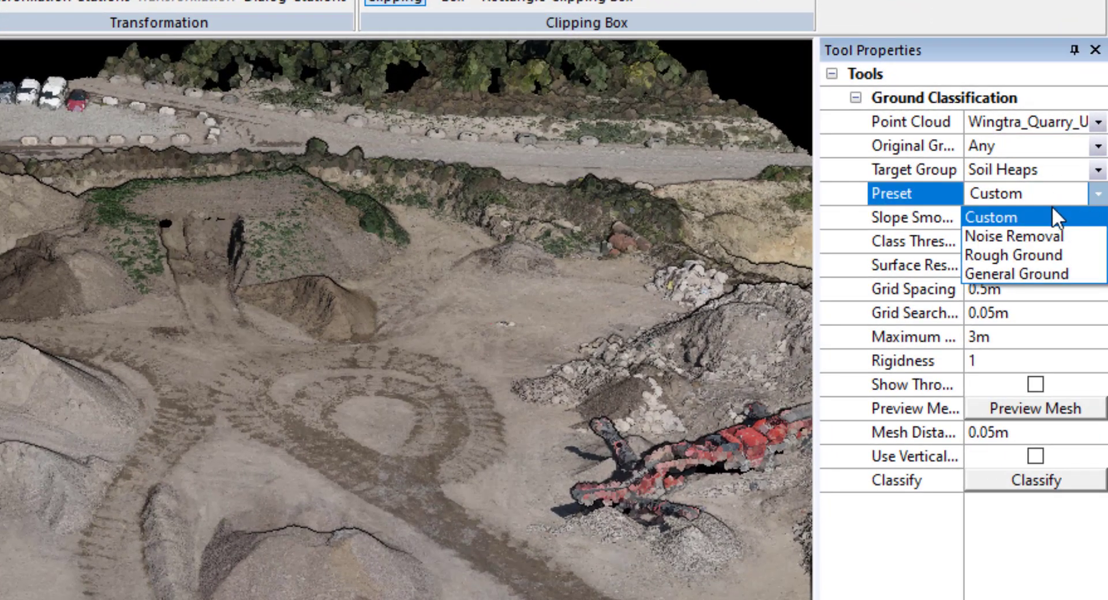
pyautogui.click(1025, 237)
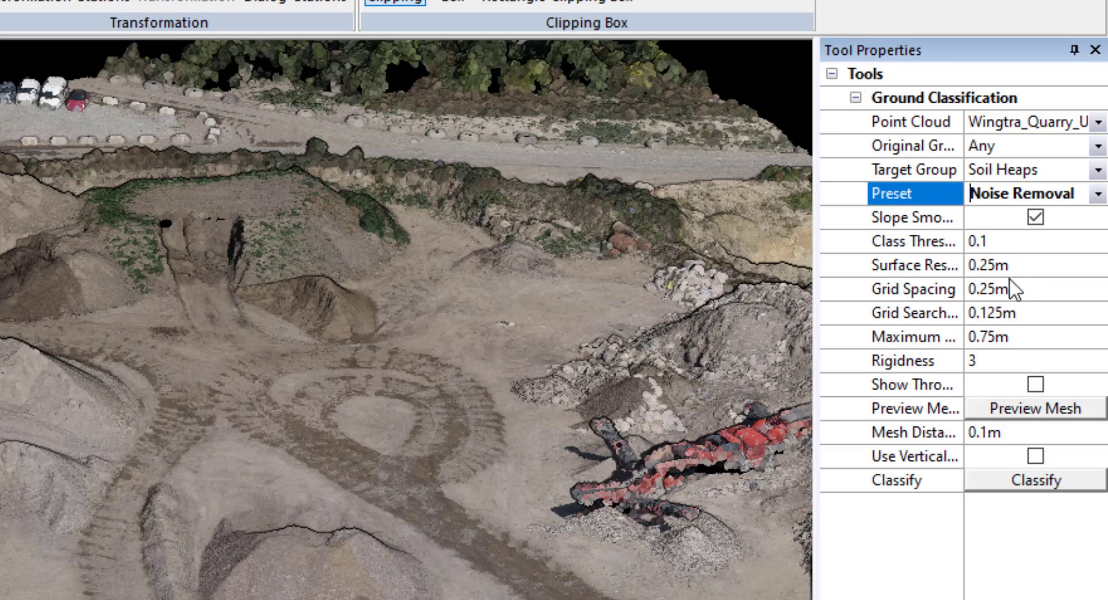
# Step: Set the ground classification's grid search value to 0.05 m and its rigidness to 1
pyautogui.click(1053, 317)
pyautogui.moveTo(1053, 318); pyautogui.dragTo(946, 319)
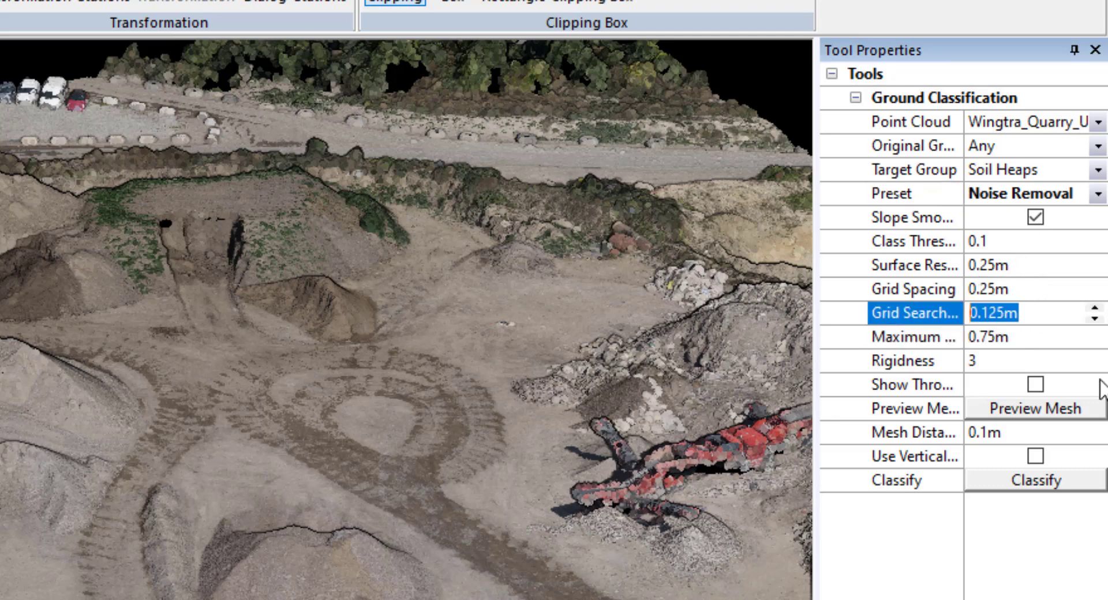
pyautogui.write('0.05')
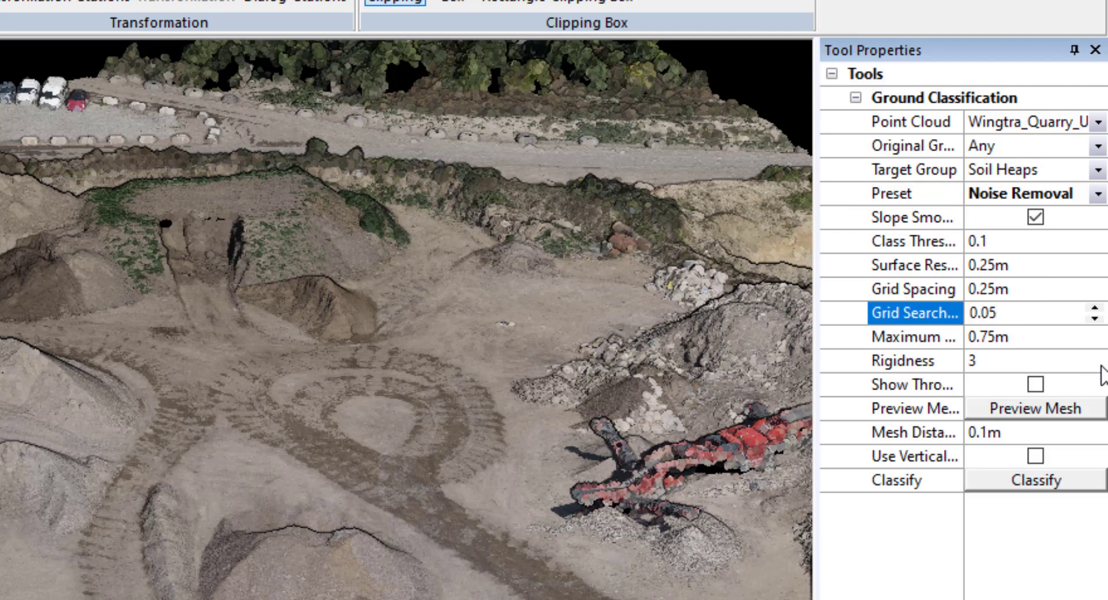
pyautogui.press('Return')
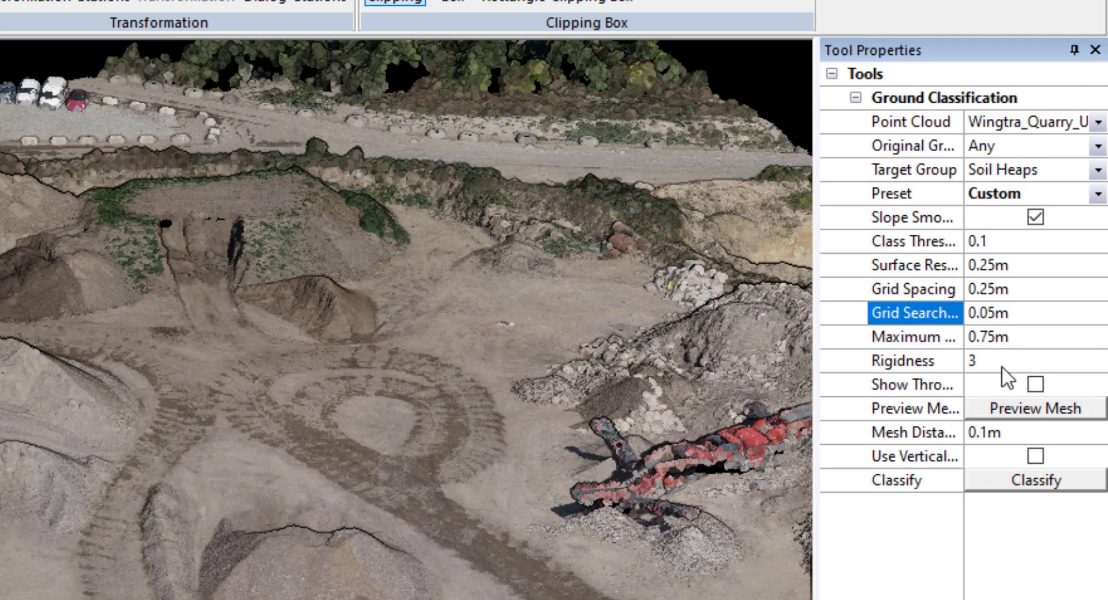
pyautogui.click(975, 361)
pyautogui.write('1')
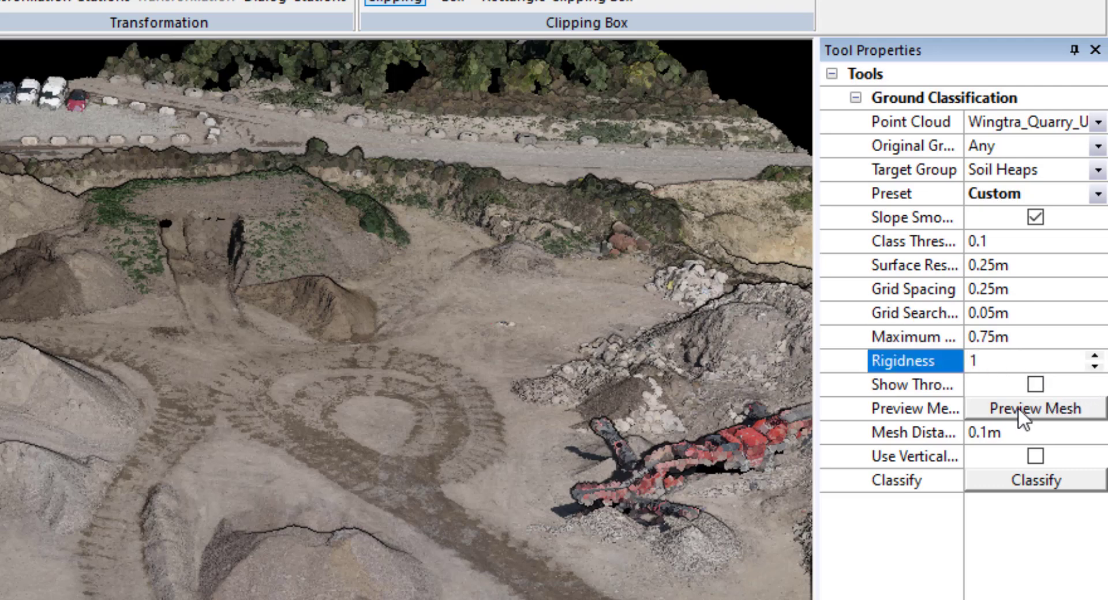
# Step: Preview the ground mesh and examine how it fits the soil heaps and the ground under the red machine
pyautogui.click(1034, 407)
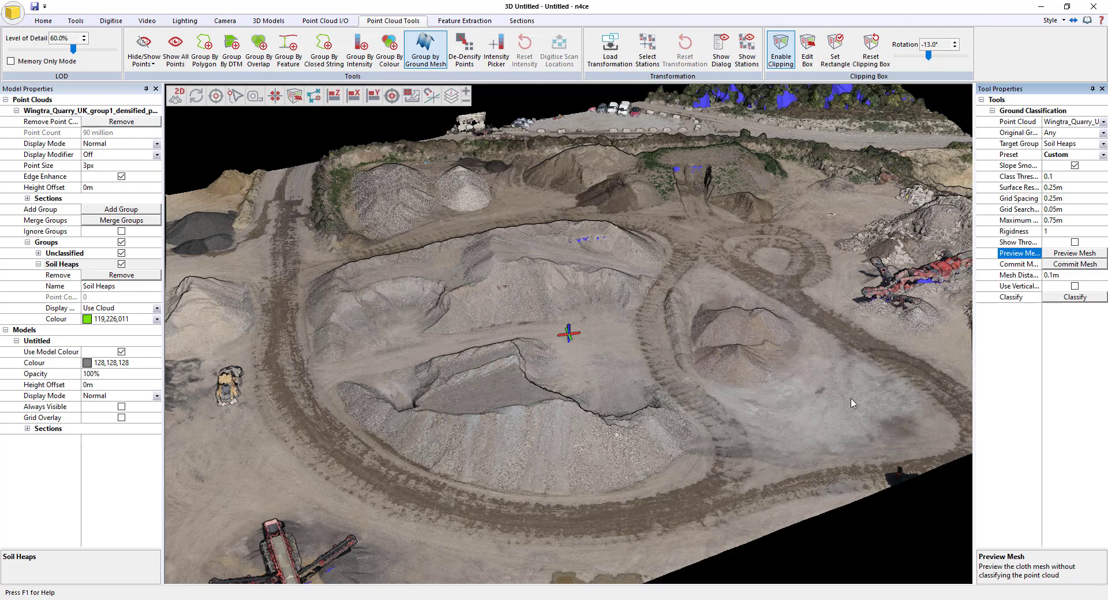
pyautogui.scroll(5, 596, 343)
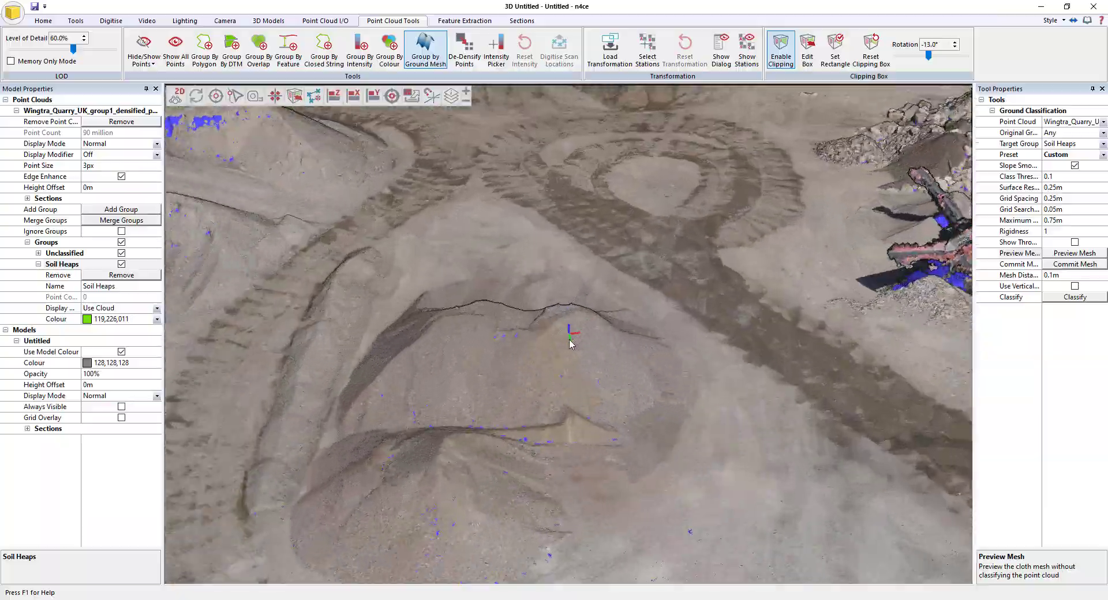
pyautogui.moveTo(597, 346); pyautogui.dragTo(647, 314, button='middle')
pyautogui.scroll(5, 613, 257)
pyautogui.moveTo(653, 357); pyautogui.dragTo(544, 333, button='middle')
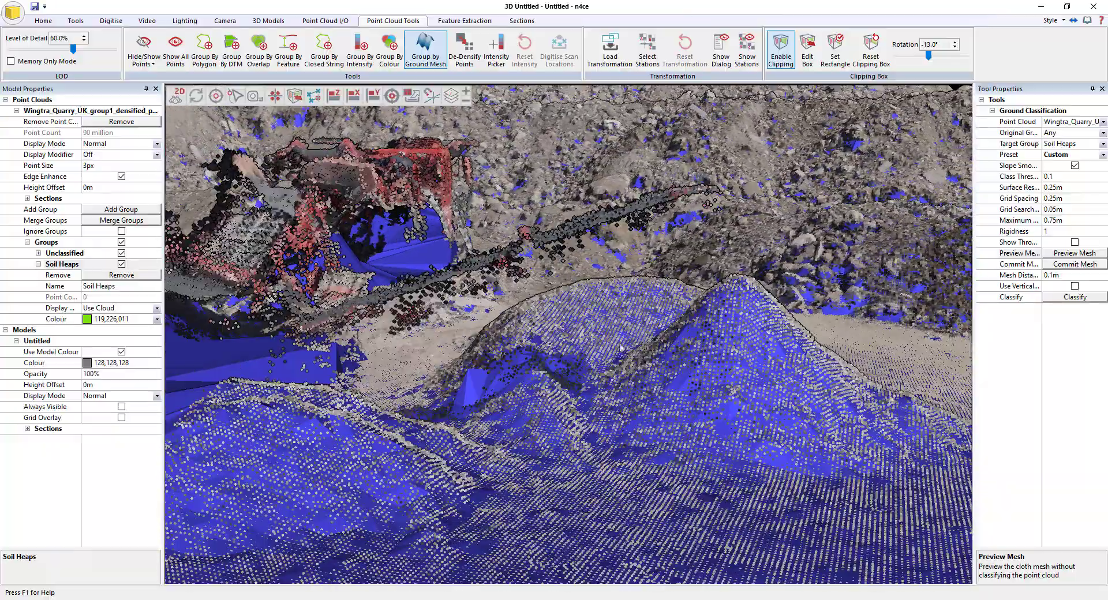
# Step: Set the Unclassified group's display mode to Height Shaded
pyautogui.moveTo(639, 334); pyautogui.dragTo(605, 341, button='middle')
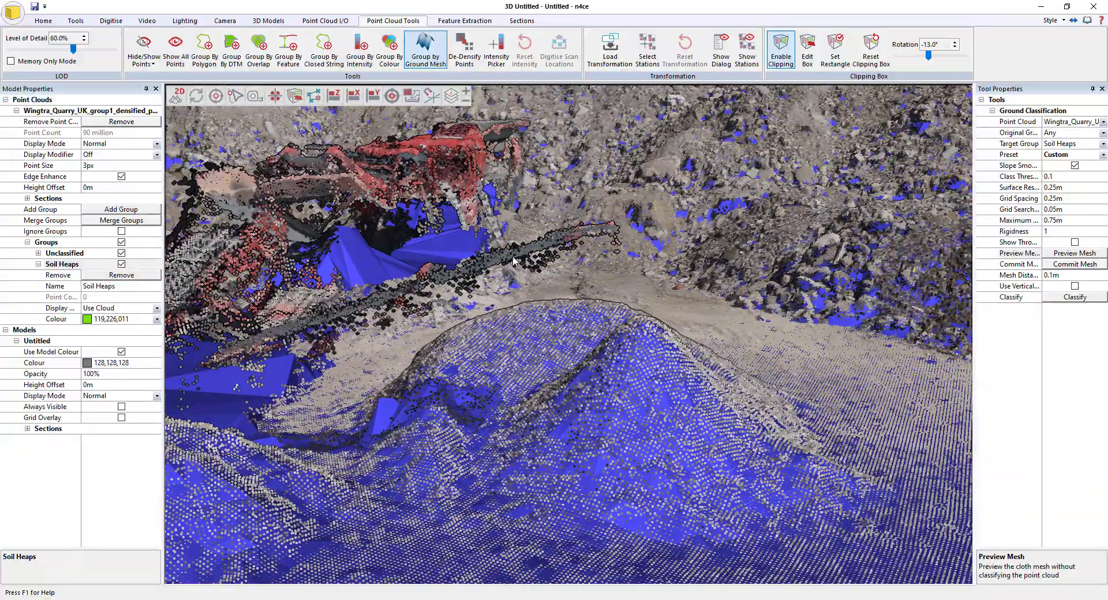
pyautogui.scroll(-5, 514, 261)
pyautogui.moveTo(511, 324); pyautogui.dragTo(577, 319, button='middle')
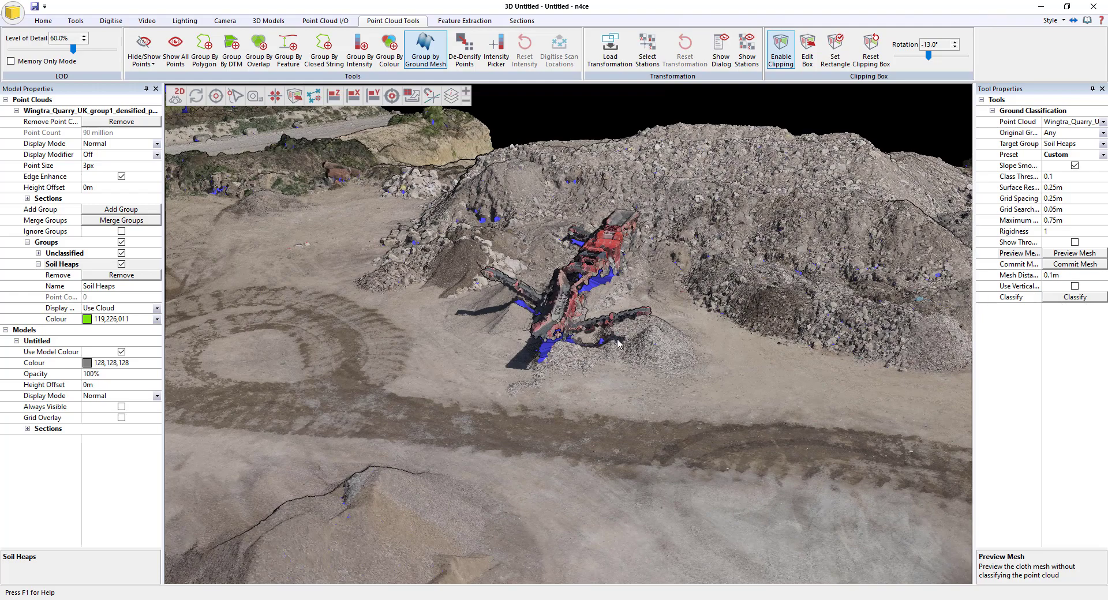
pyautogui.moveTo(634, 386); pyautogui.dragTo(546, 352, button='middle')
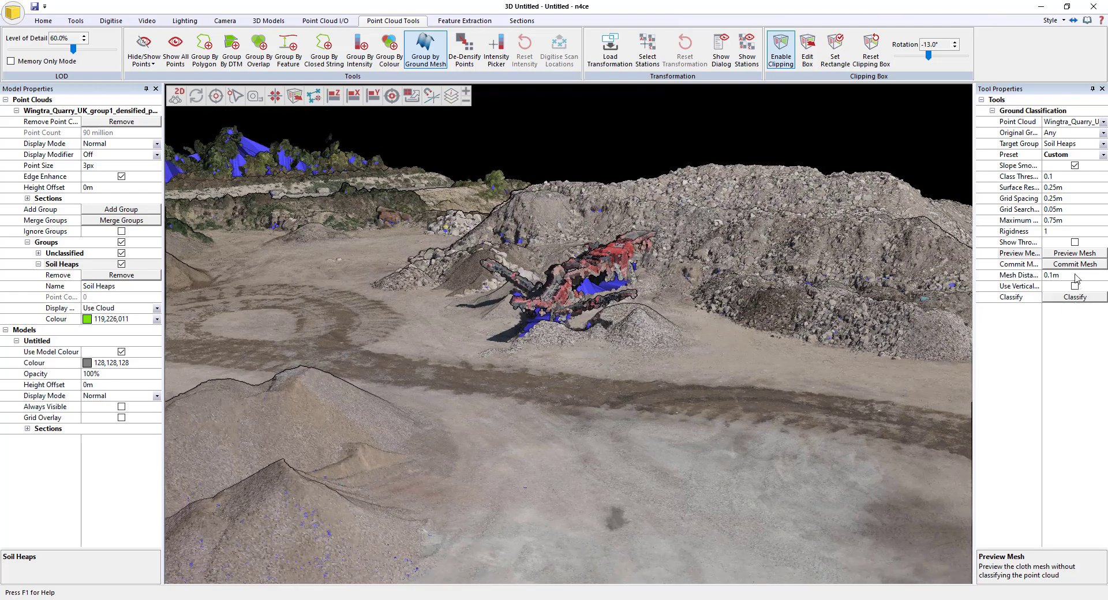
pyautogui.click(1062, 276)
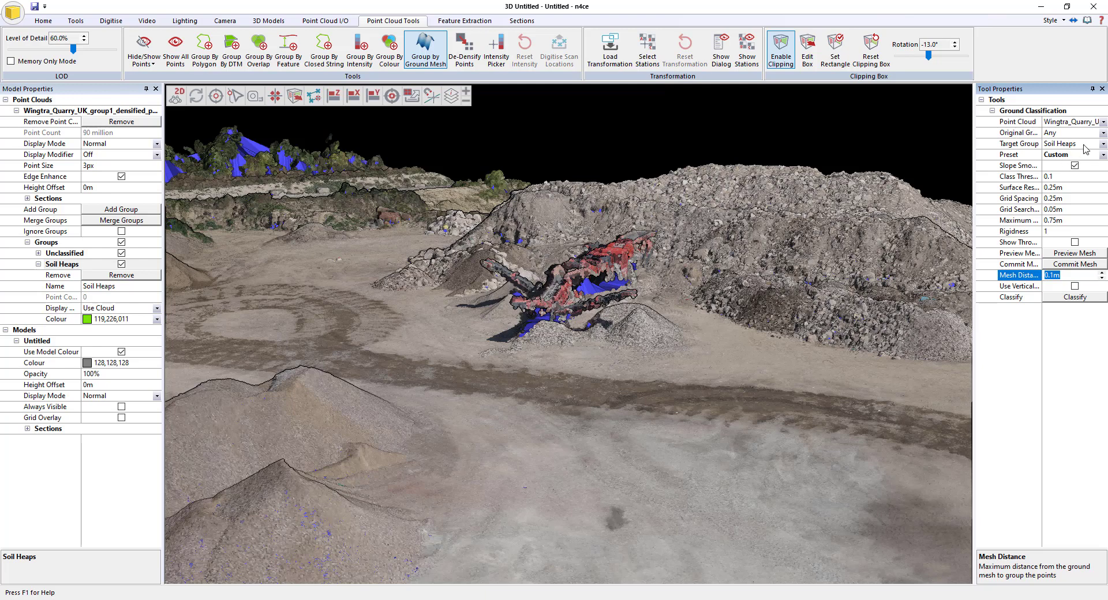
pyautogui.doubleClick(60, 253)
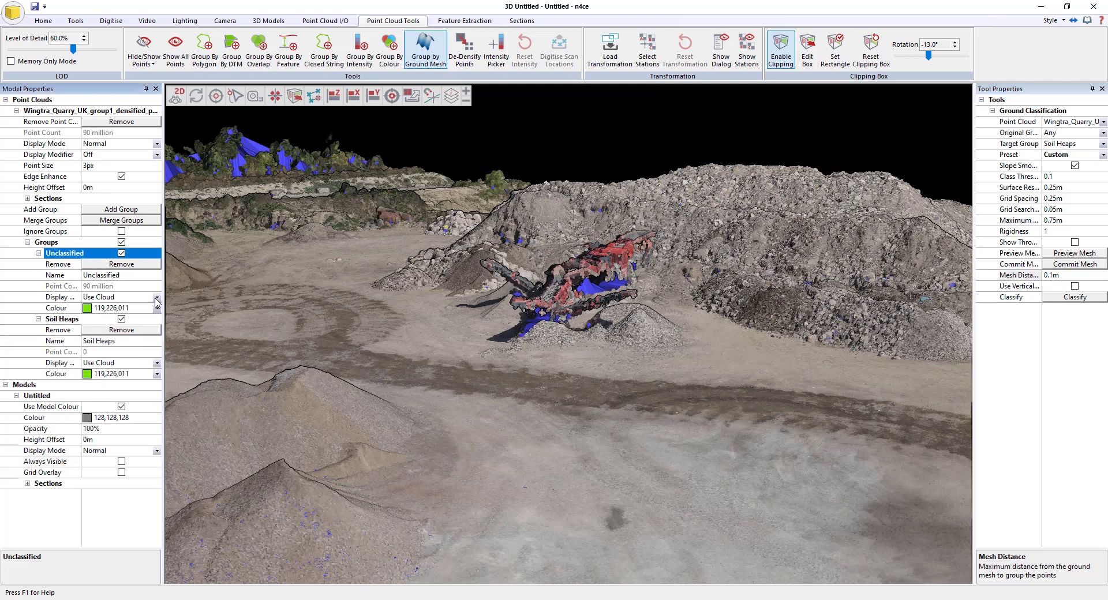
pyautogui.click(156, 298)
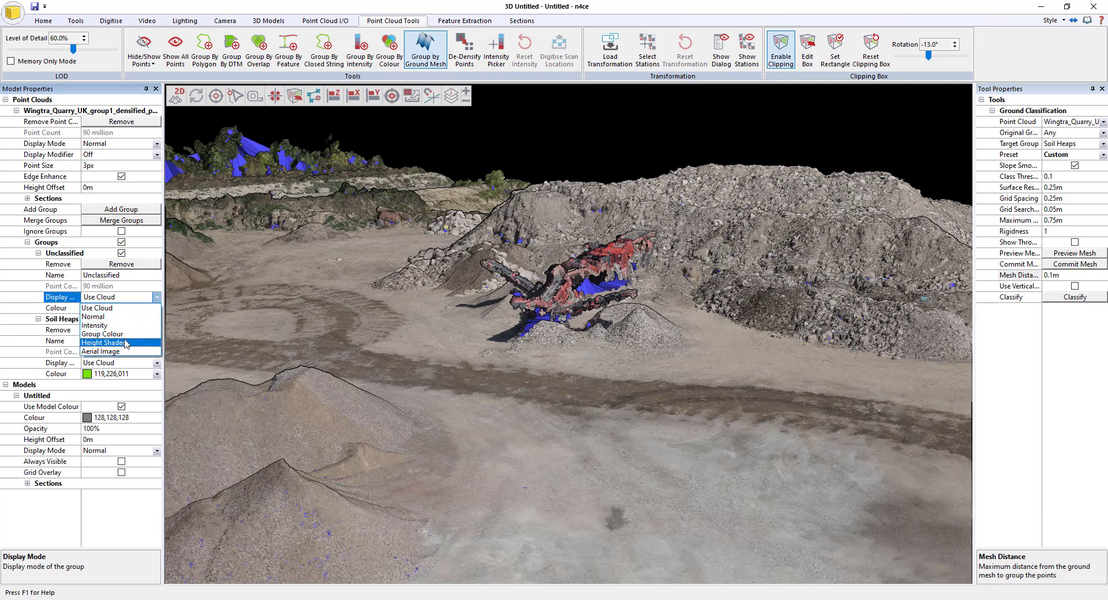
pyautogui.click(125, 343)
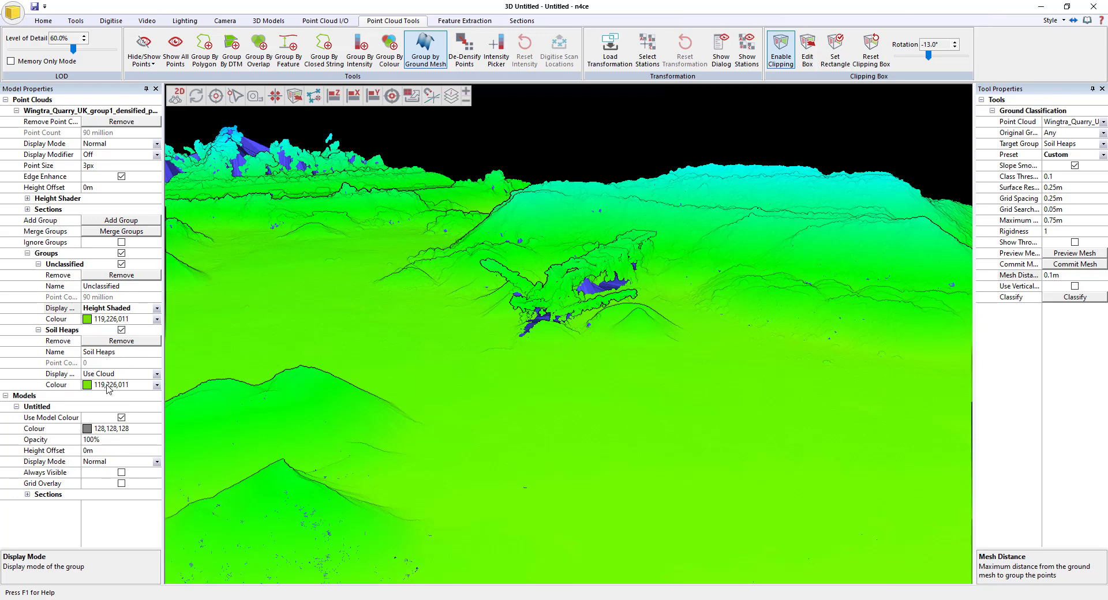
# Step: Classify the quarry cloud into Soil Heaps with a 0.1 m mesh distance and examine the points left unclassified around the heaps and machinery
pyautogui.click(1069, 299)
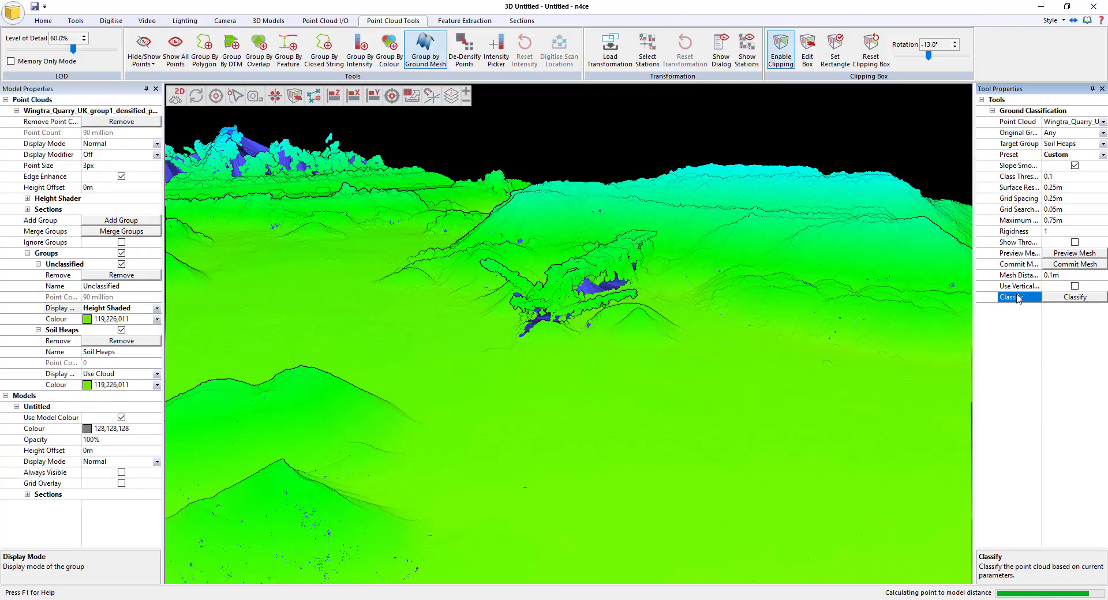
pyautogui.scroll(-3, 692, 347)
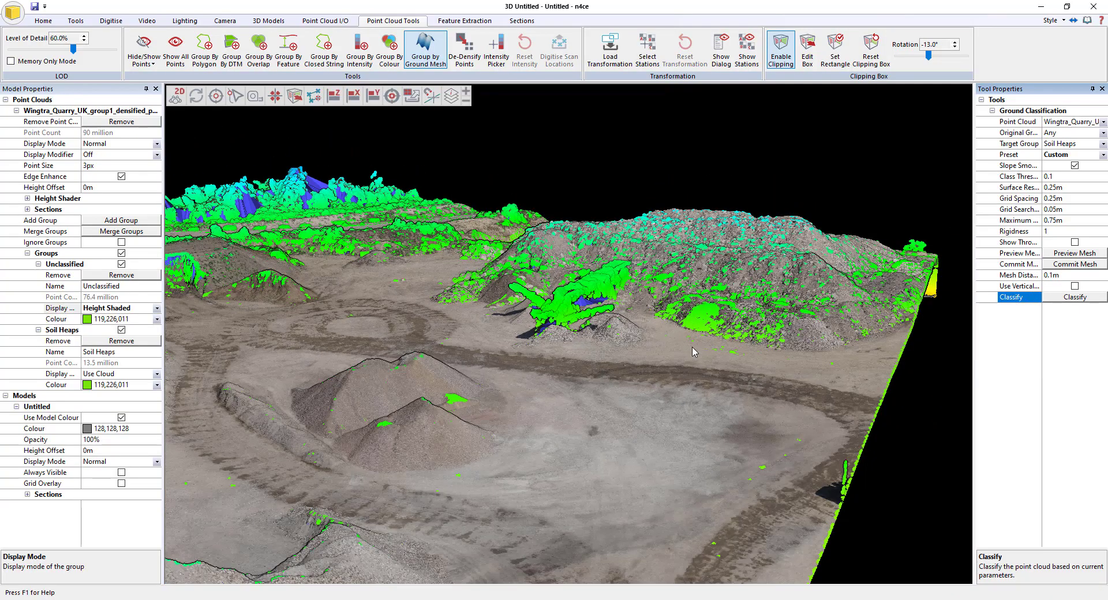
pyautogui.moveTo(671, 357); pyautogui.dragTo(708, 249, button='middle')
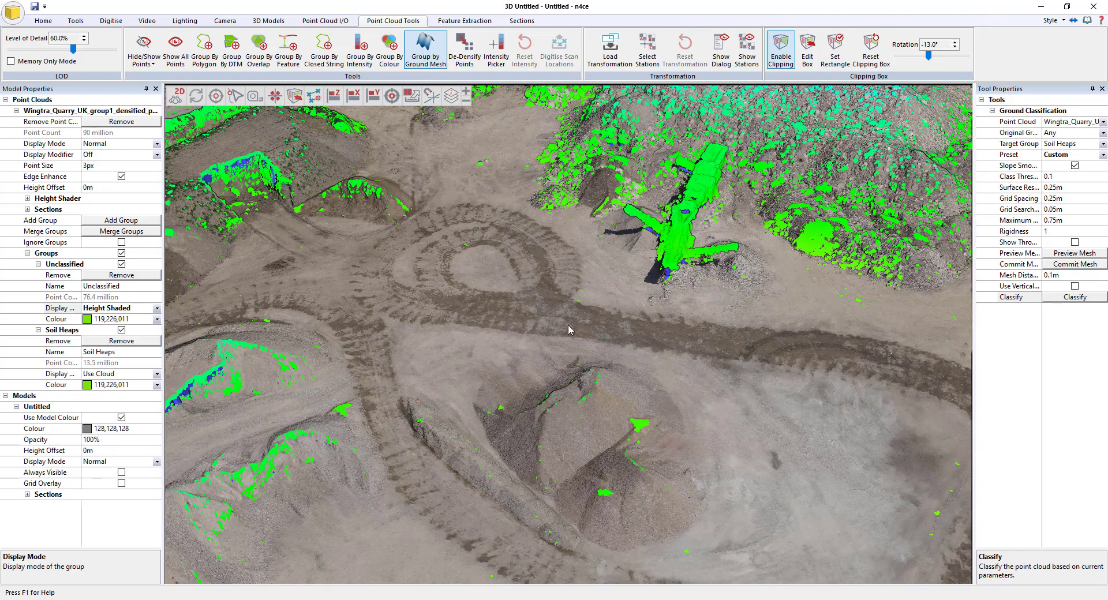
pyautogui.moveTo(568, 330); pyautogui.dragTo(420, 285, button='middle')
pyautogui.moveTo(458, 203); pyautogui.dragTo(763, 381, button='middle')
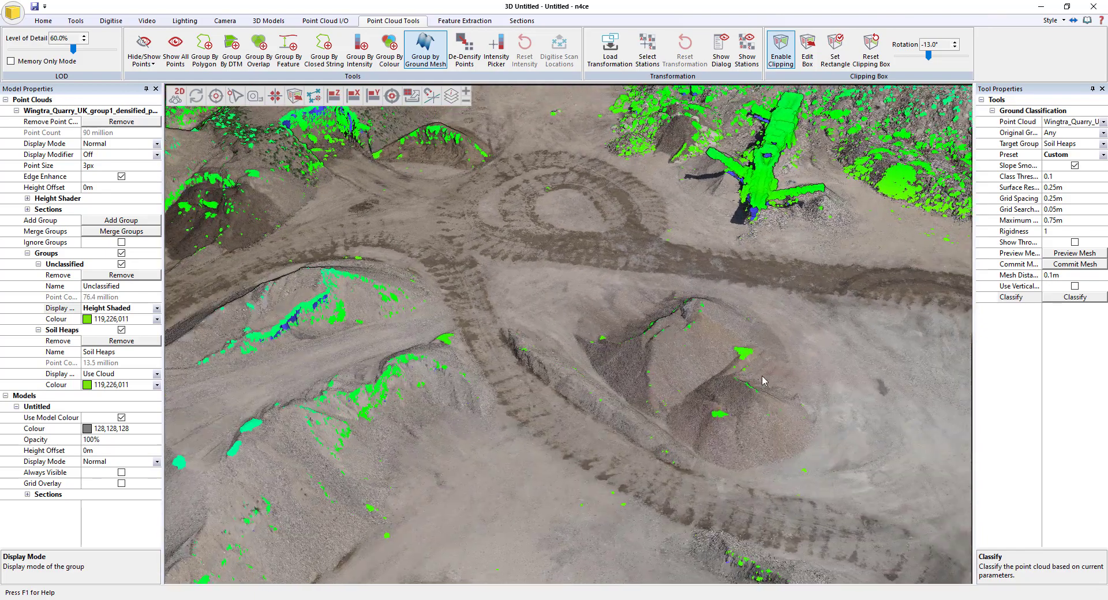
pyautogui.scroll(3, 805, 302)
pyautogui.moveTo(769, 265)
pyautogui.mouseDown(button='middle')
pyautogui.moveTo(832, 152)
pyautogui.moveTo(596, 398)
pyautogui.moveTo(566, 347)
pyautogui.moveTo(582, 323)
pyautogui.moveTo(554, 271)
pyautogui.mouseUp(button='middle')
pyautogui.scroll(3, 566, 347)
pyautogui.moveTo(375, 346); pyautogui.dragTo(520, 289, button='middle')
# Step: Raise the mesh distance to 0.2 m and classify again into the Soil Heaps group, accepting that it already contains points
pyautogui.click(1057, 276)
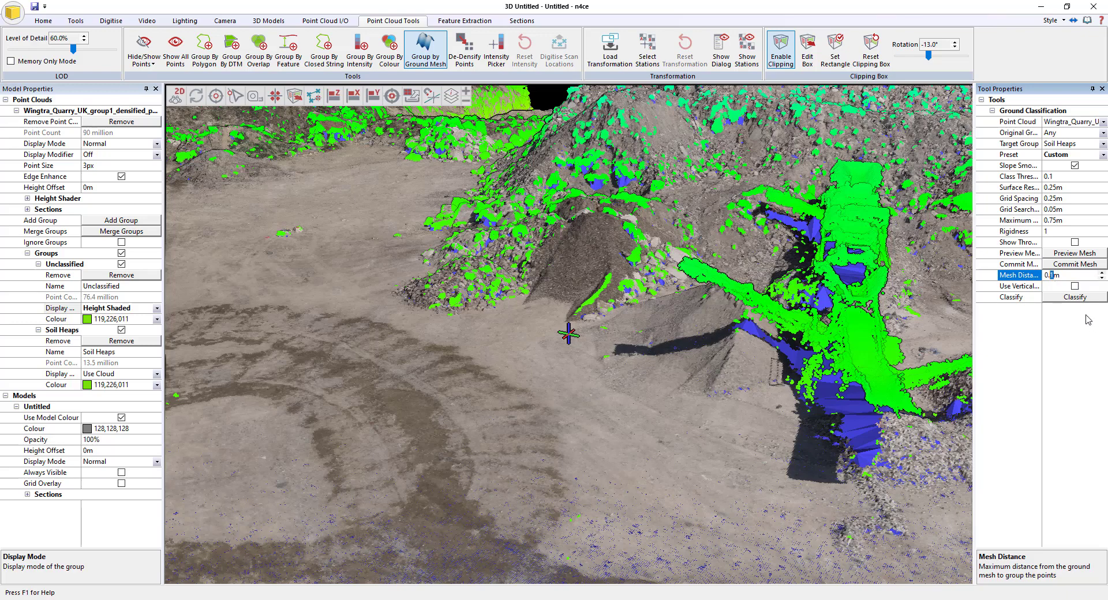
pyautogui.write('2')
pyautogui.click(1069, 297)
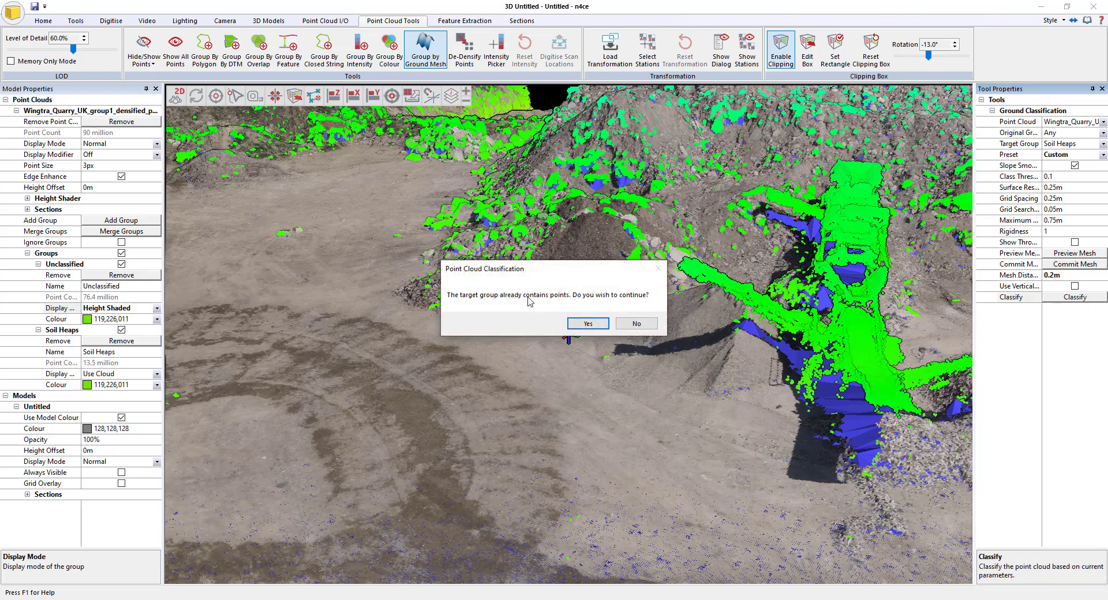
pyautogui.click(587, 324)
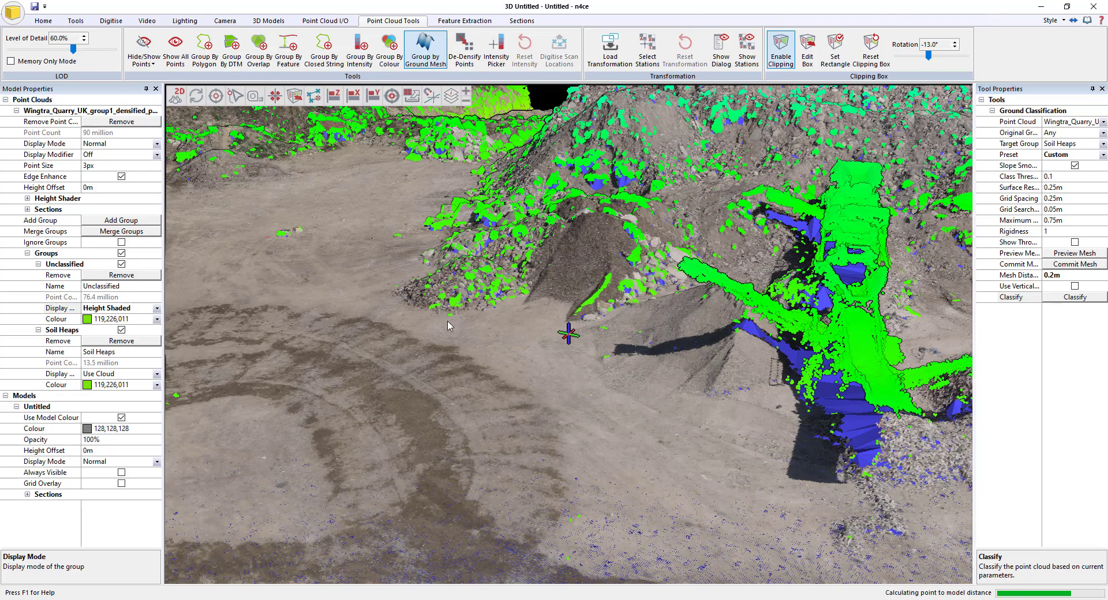
pyautogui.scroll(-3, 502, 322)
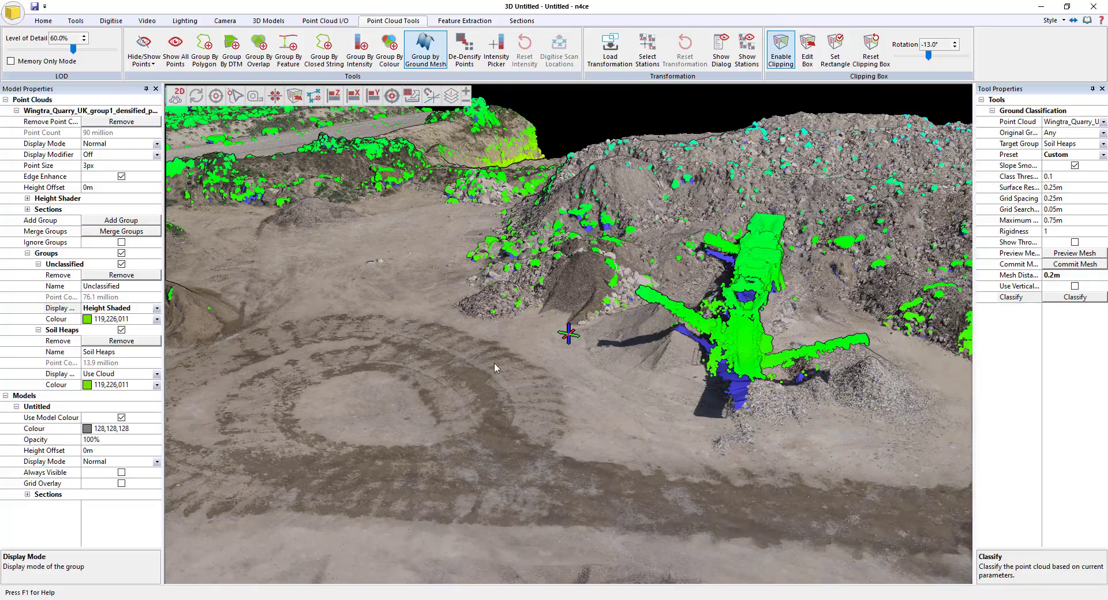
pyautogui.moveTo(606, 424); pyautogui.dragTo(550, 365, button='middle')
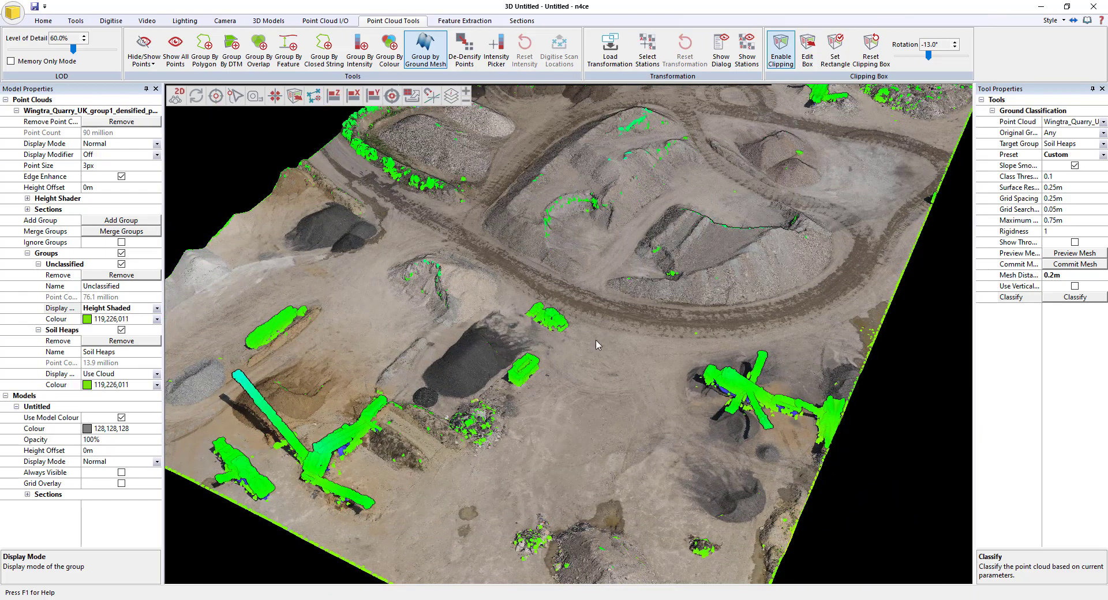
# Step: Hide the Unclassified group and leave the ground classification tool
pyautogui.click(121, 264)
pyautogui.rightClick(734, 299)
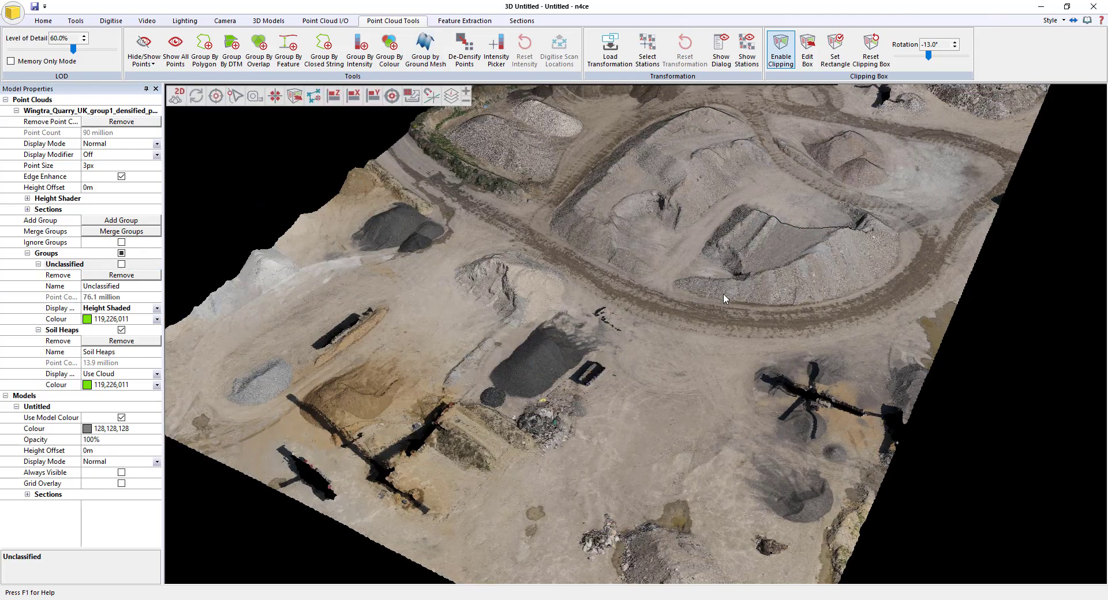
pyautogui.moveTo(812, 339); pyautogui.dragTo(827, 284, button='middle')
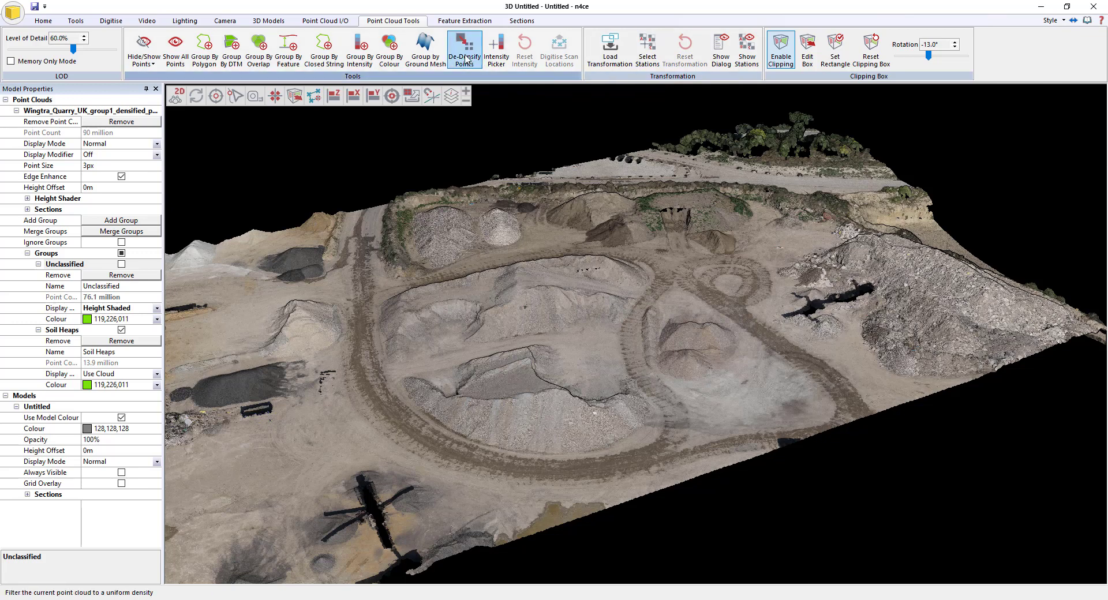
# Step: Restart Group by Ground Mesh and add a point group named Base to the quarry cloud
pyautogui.click(434, 62)
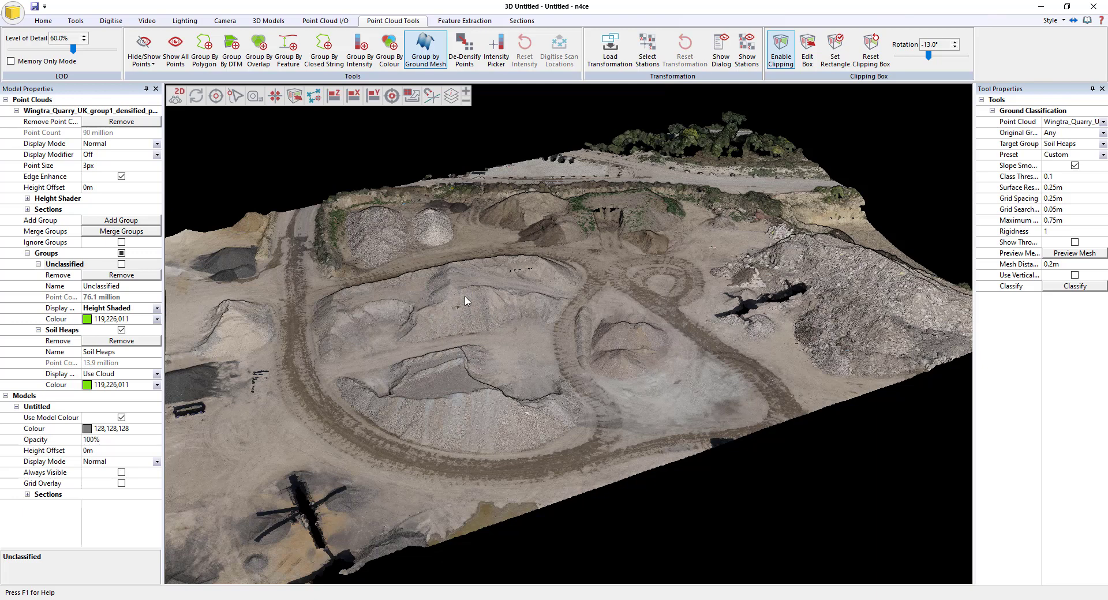
pyautogui.moveTo(432, 359); pyautogui.dragTo(389, 415, button='middle')
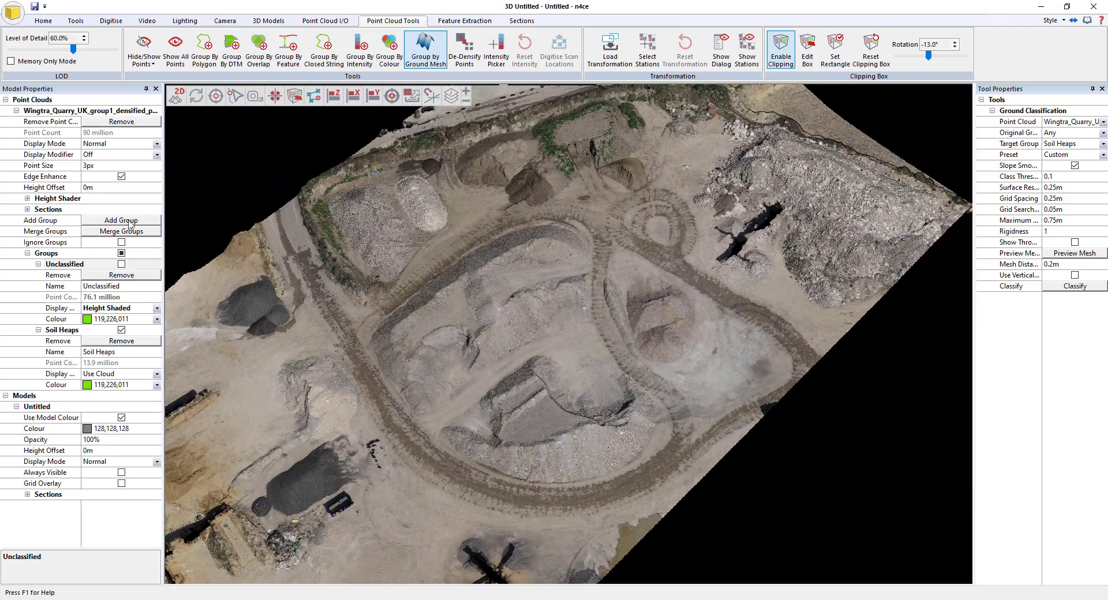
pyautogui.click(129, 222)
pyautogui.write('Base')
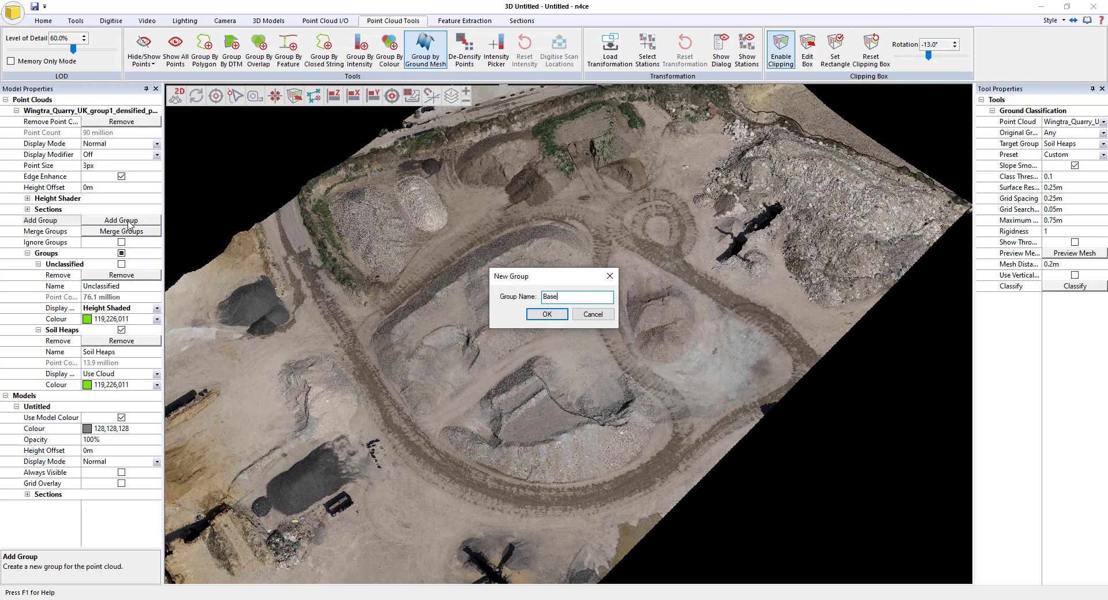
pyautogui.press('Return')
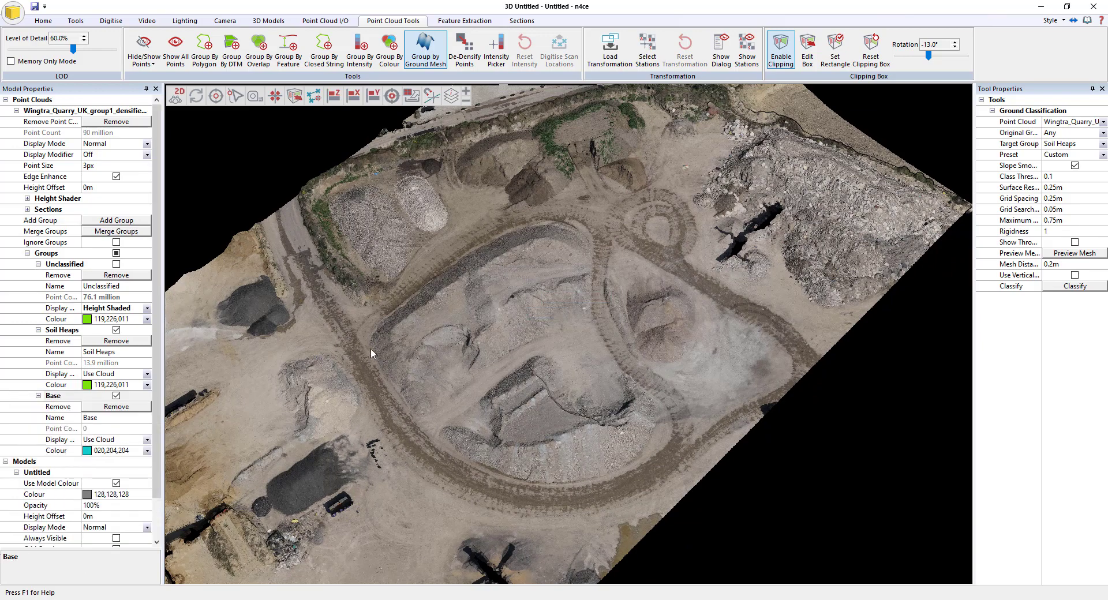
# Step: Set the ground classification's target group to Base, keeping the Unclassified group hidden
pyautogui.moveTo(370, 349); pyautogui.dragTo(425, 372, button='middle')
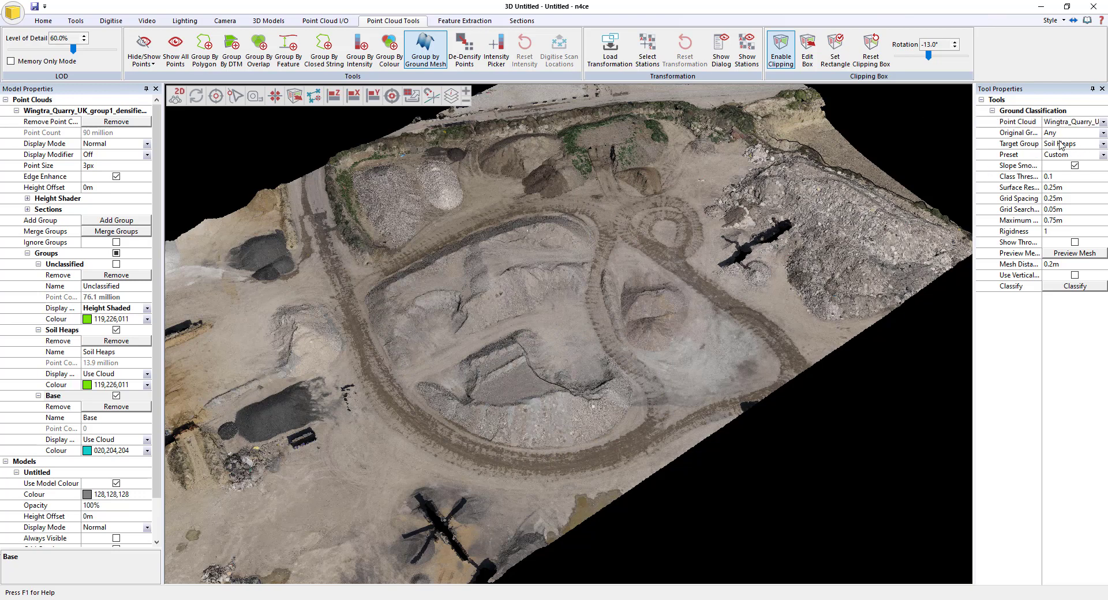
pyautogui.click(1102, 145)
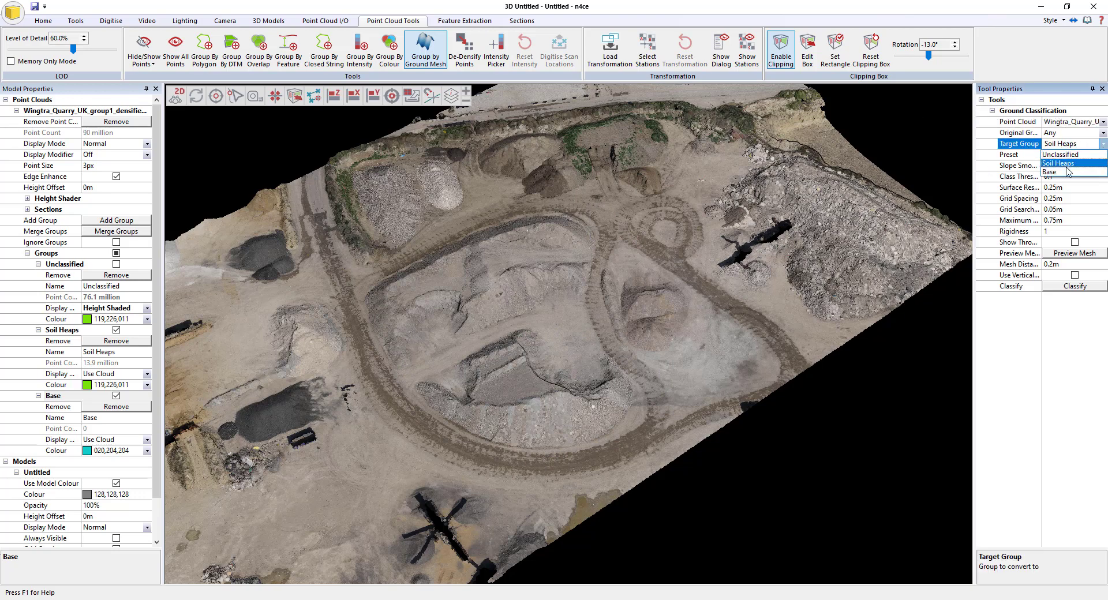
pyautogui.click(1064, 175)
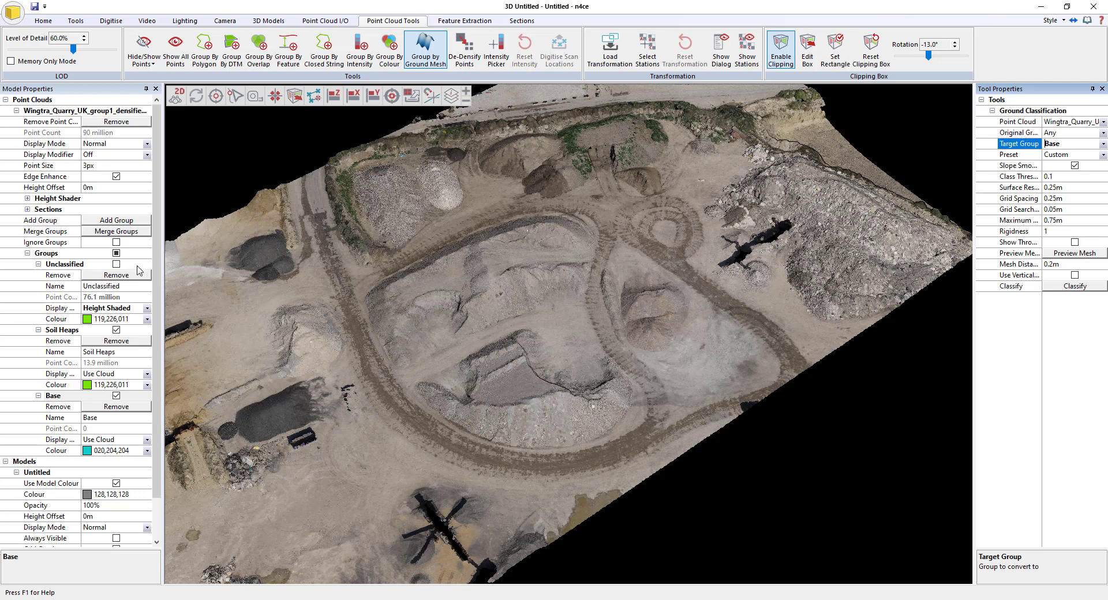
pyautogui.click(116, 264)
pyautogui.click(116, 264)
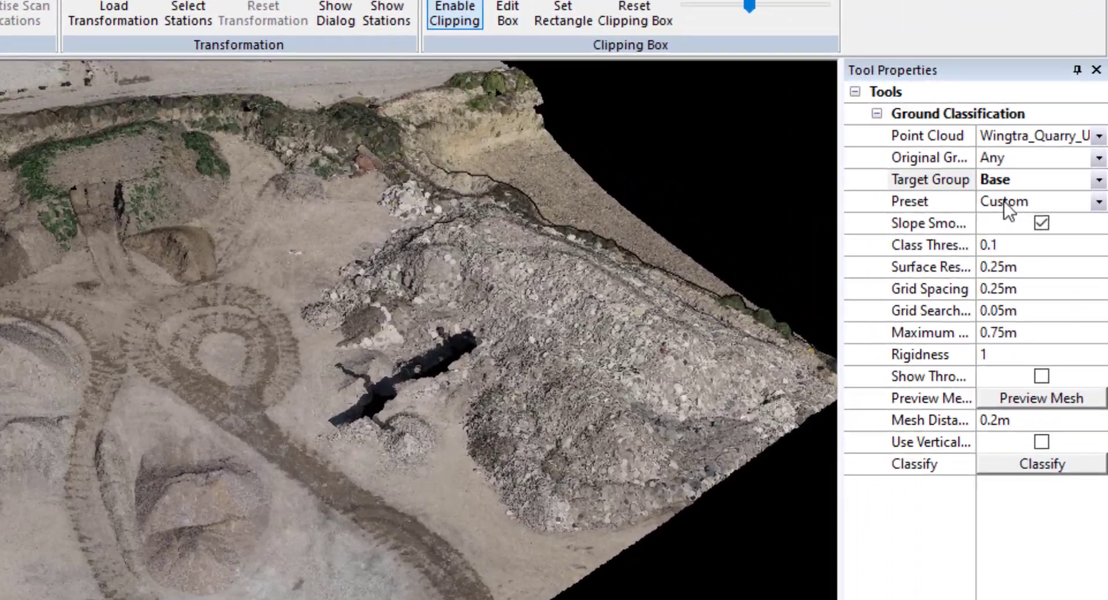
# Step: Apply the Rough Ground preset and classify the visible ground points into the Base group
pyautogui.click(1098, 202)
pyautogui.click(1020, 259)
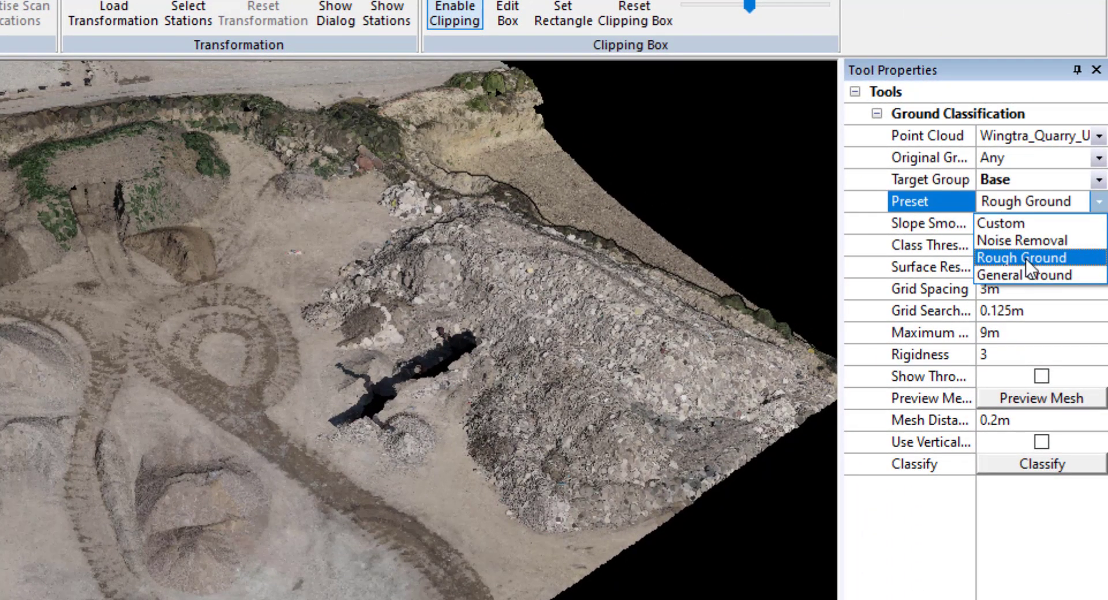
pyautogui.click(1014, 269)
pyautogui.moveTo(1014, 269); pyautogui.dragTo(977, 269)
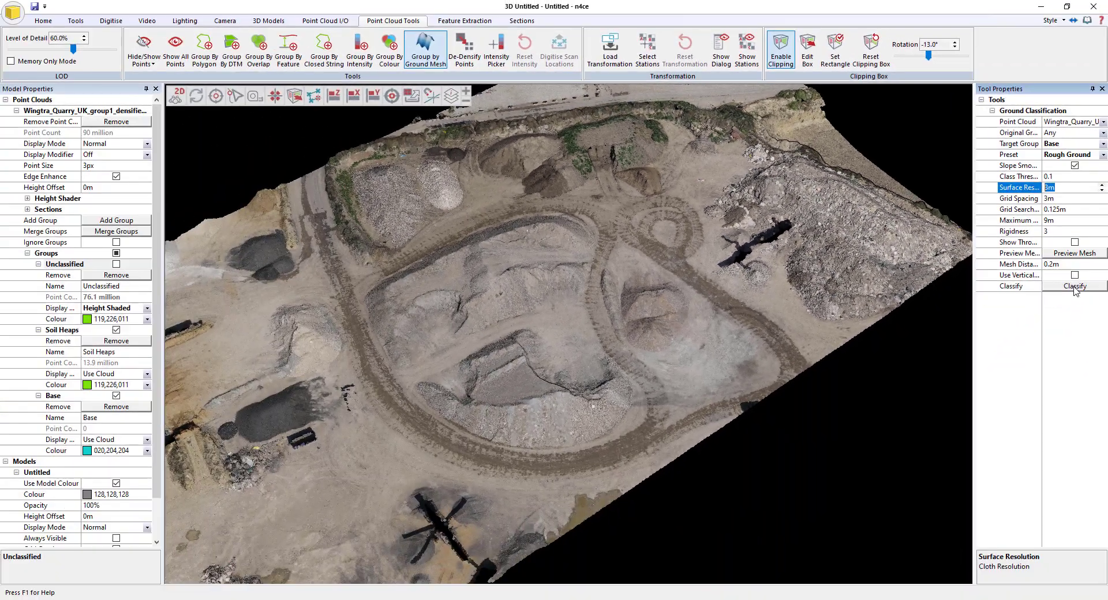
pyautogui.click(1074, 287)
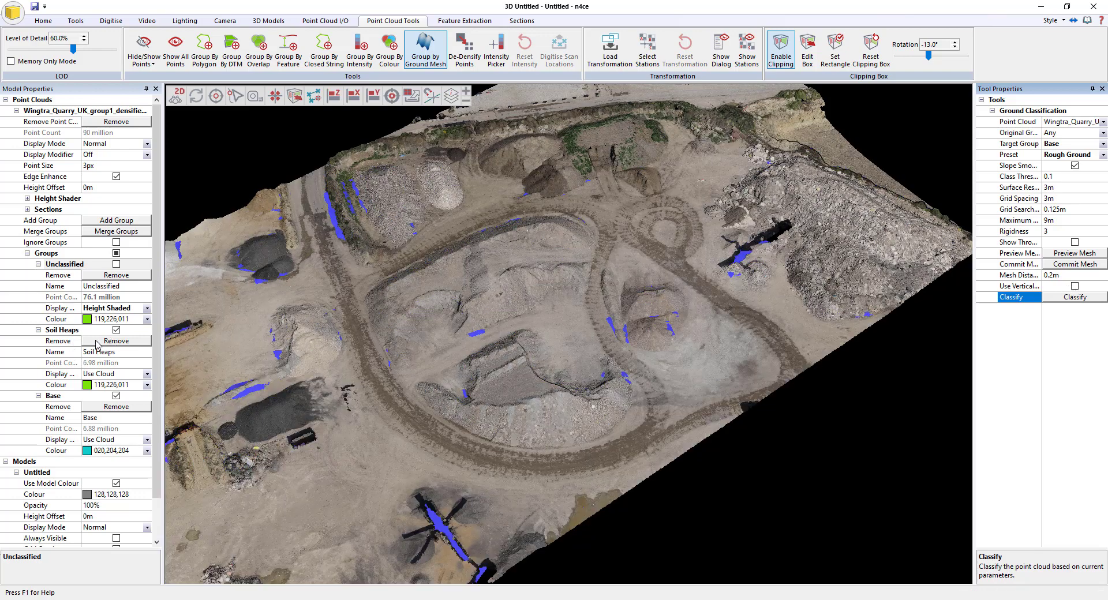
# Step: Set the Soil Heaps group's display mode to Height Shaded and inspect the heaps against the base ground
pyautogui.click(146, 374)
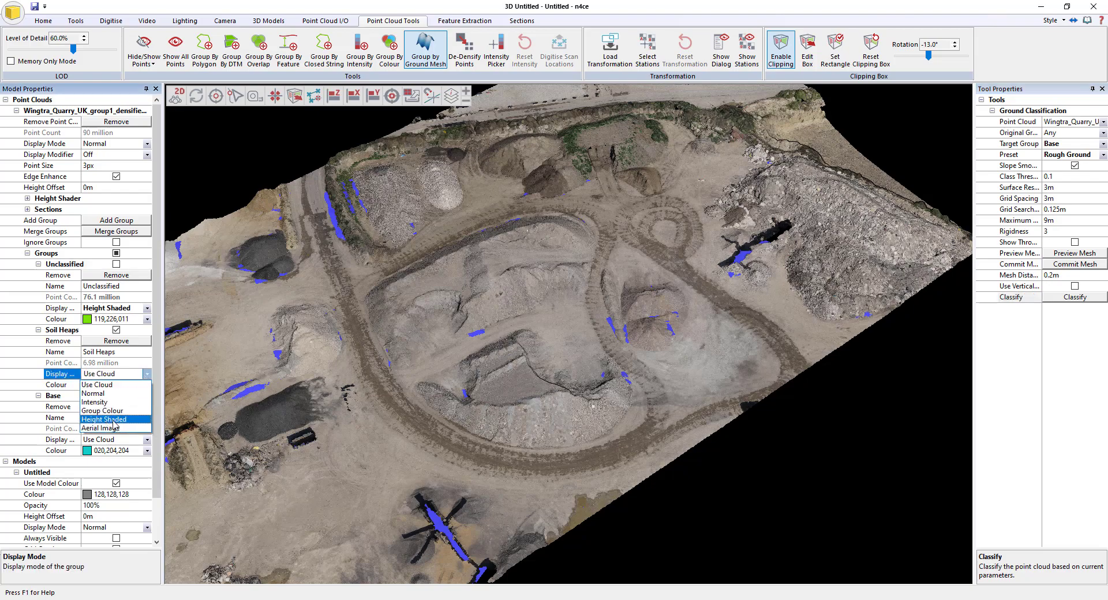
pyautogui.click(104, 419)
pyautogui.scroll(5, 634, 305)
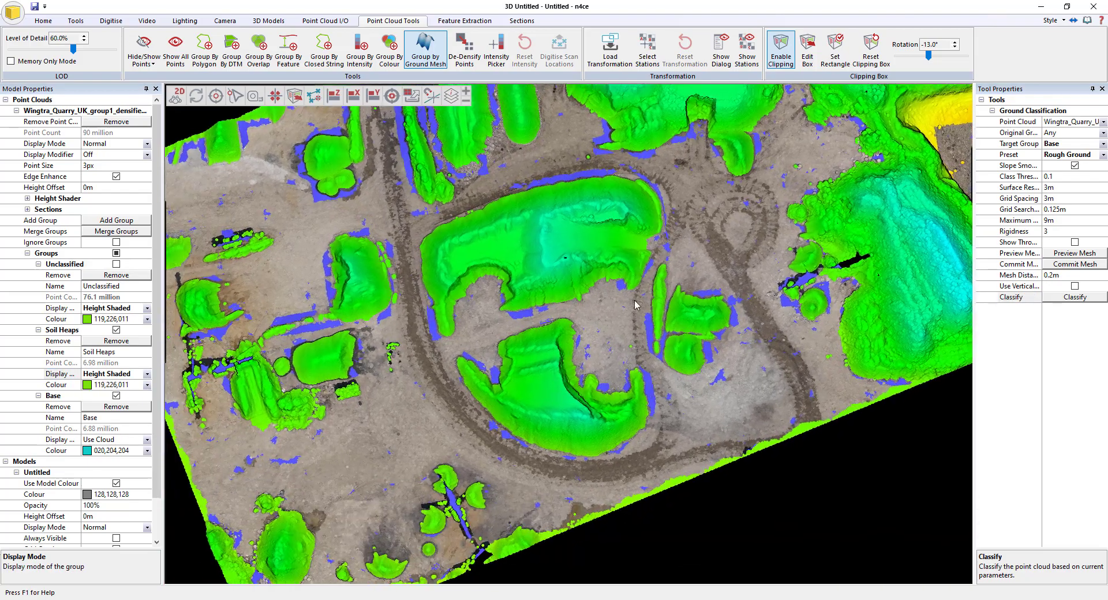
pyautogui.scroll(-2, 635, 305)
pyautogui.moveTo(633, 345); pyautogui.dragTo(427, 360, button='middle')
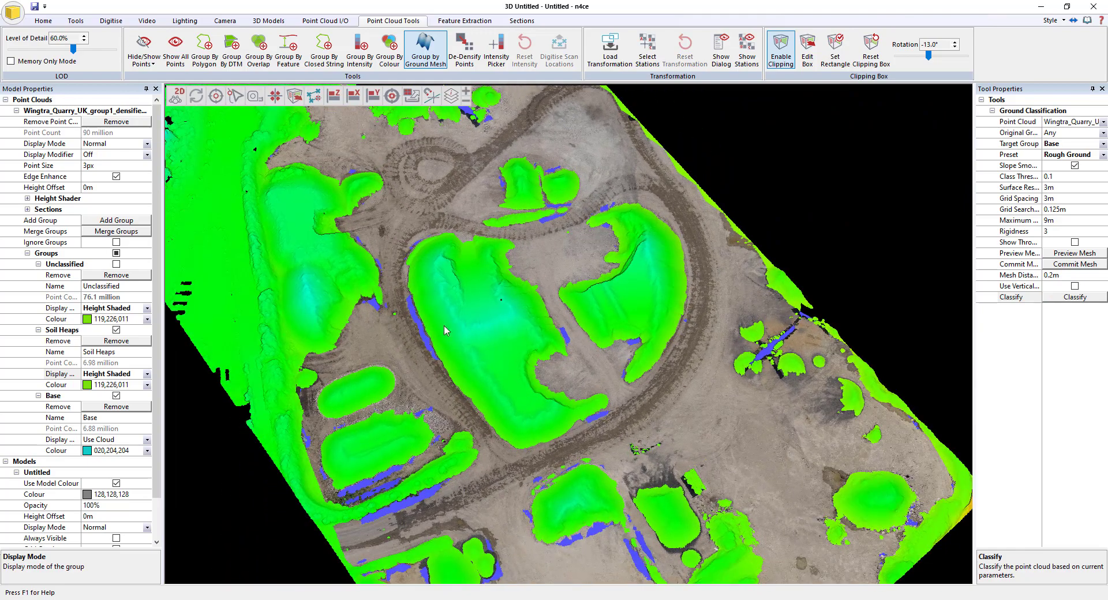
# Step: Leave the ground classification tool and hide the Base group to isolate the soil heaps
pyautogui.press('Escape')
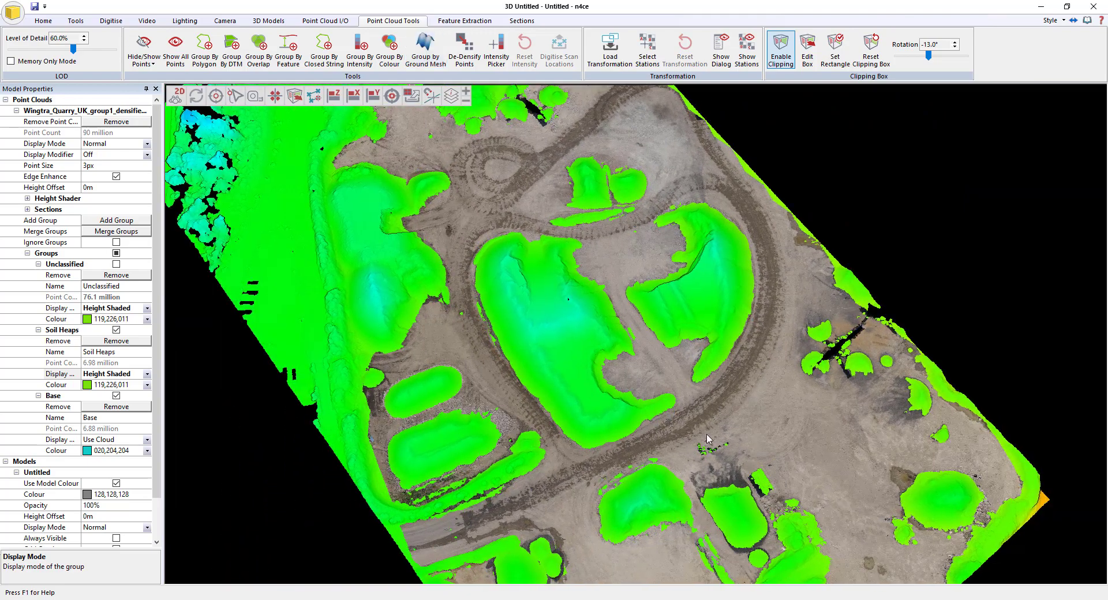
pyautogui.scroll(2, 707, 437)
pyautogui.moveTo(648, 437); pyautogui.dragTo(540, 401, button='middle')
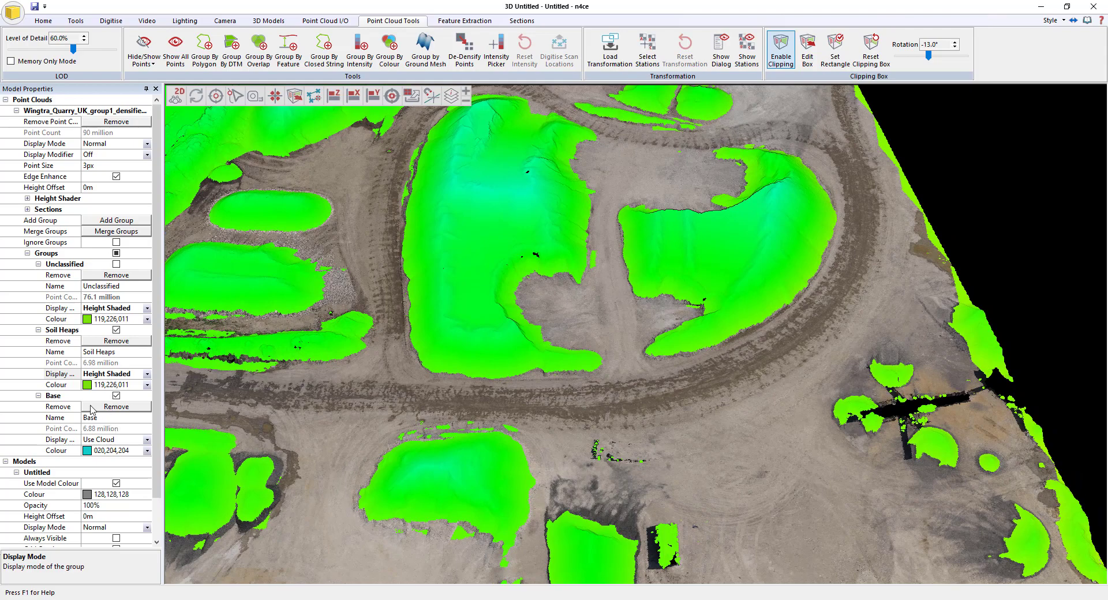
pyautogui.click(116, 396)
pyautogui.moveTo(545, 340); pyautogui.dragTo(549, 122, button='middle')
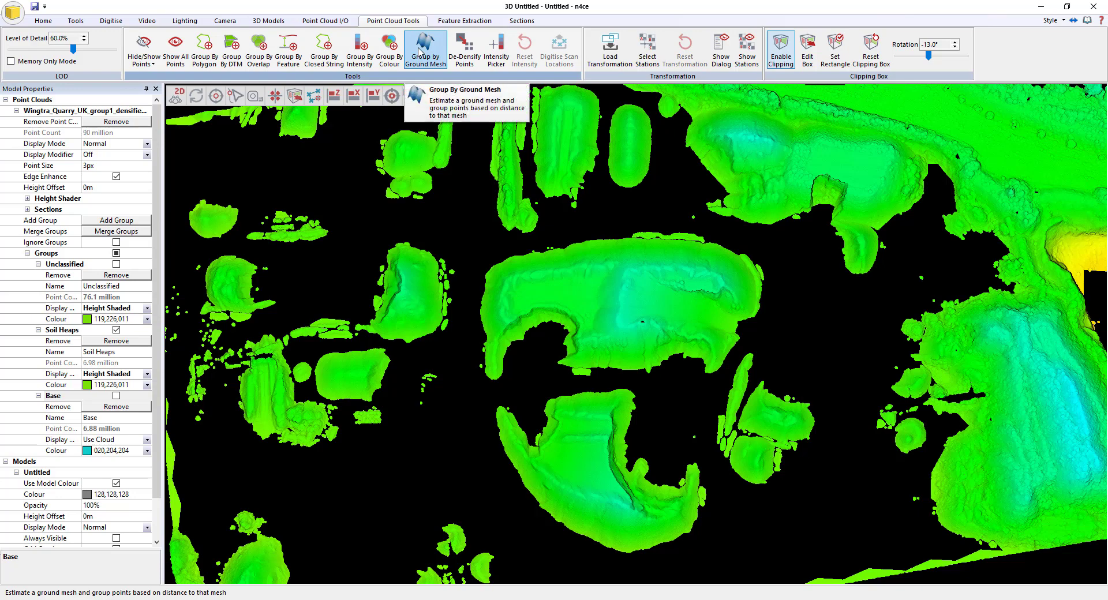
# Step: Reopen the ground mesh grouping tool and preview the mesh with the Base group shown and the Soil Heaps group hidden
pyautogui.click(422, 51)
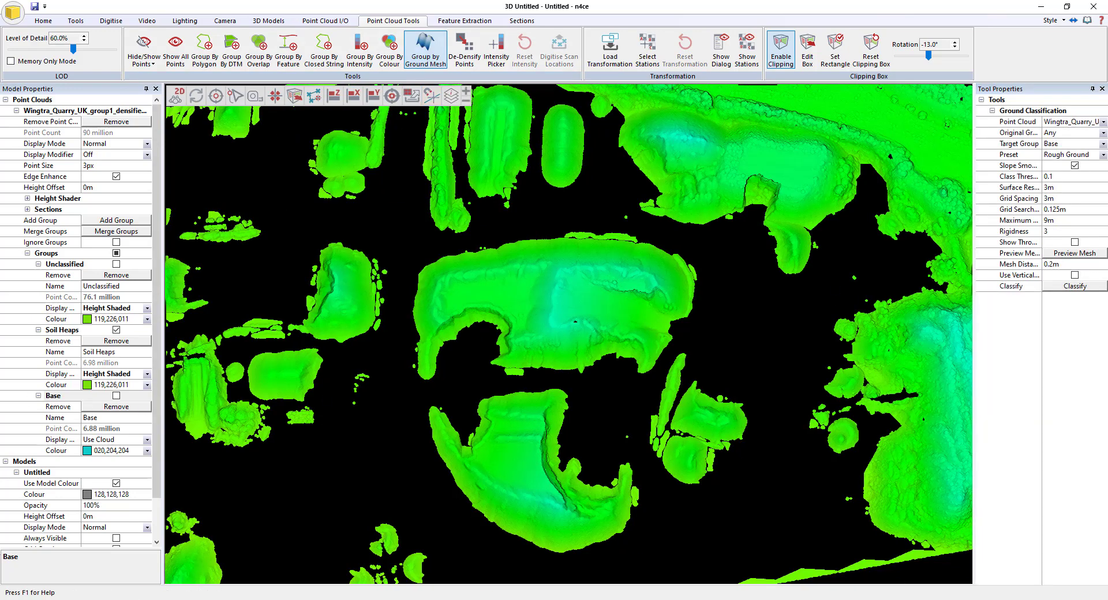
pyautogui.click(121, 396)
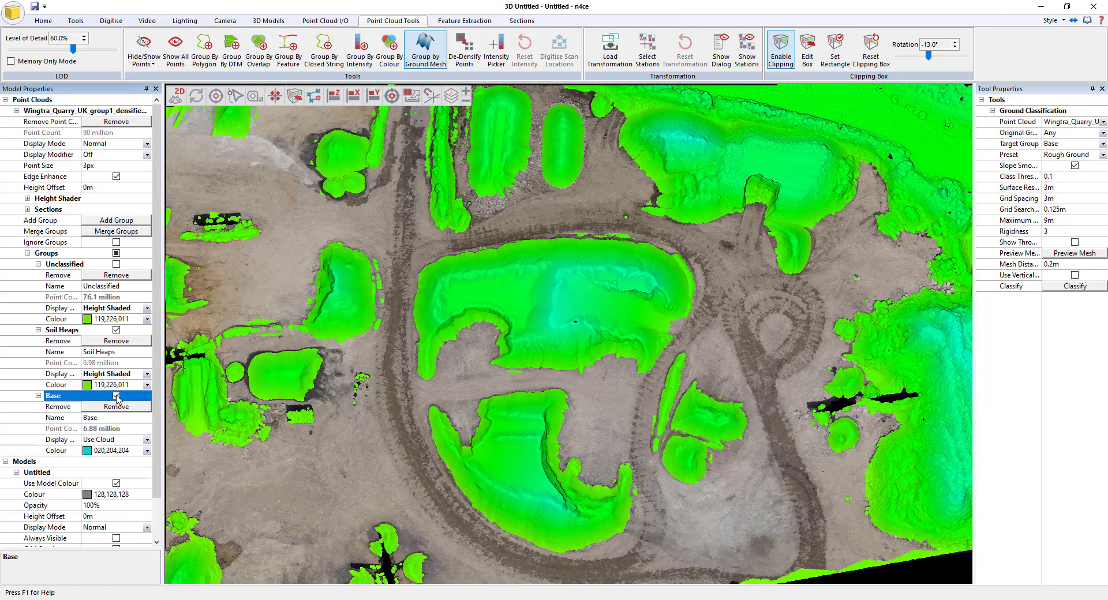
pyautogui.click(1028, 133)
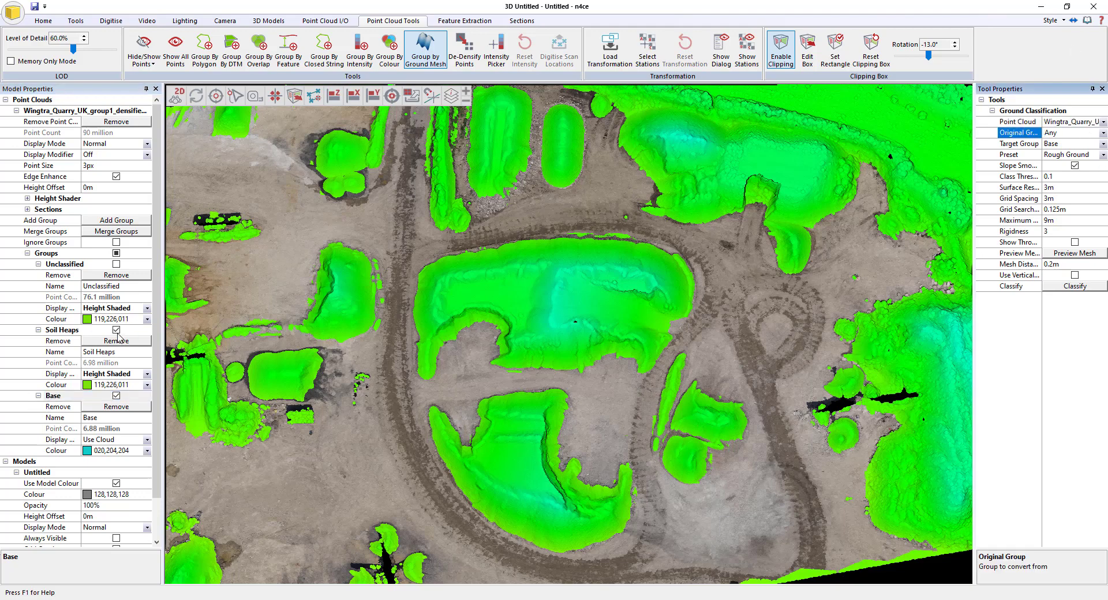
pyautogui.click(116, 330)
pyautogui.click(1057, 254)
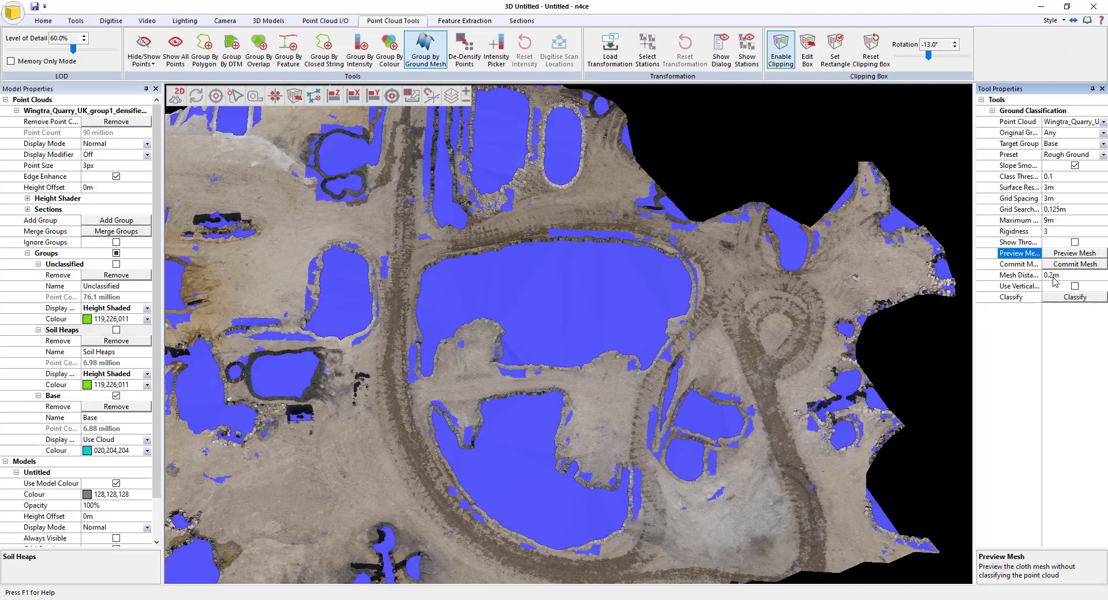
# Step: Set the mesh distance to 0.3 m and classify points into the Base group with the Soil Heaps group shown
pyautogui.click(1053, 275)
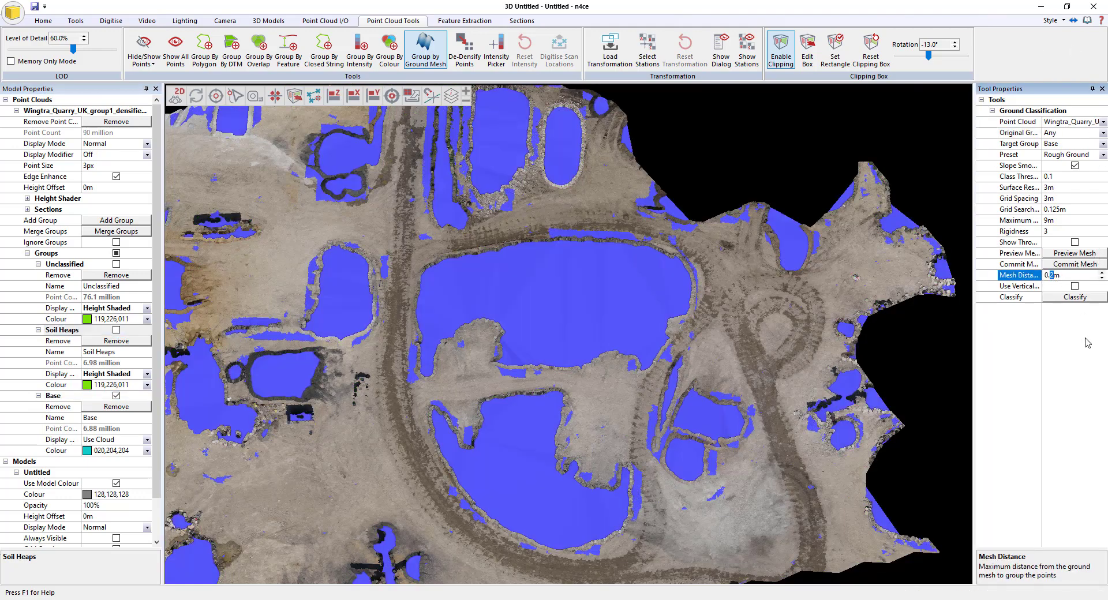
pyautogui.press('Return')
pyautogui.click(116, 330)
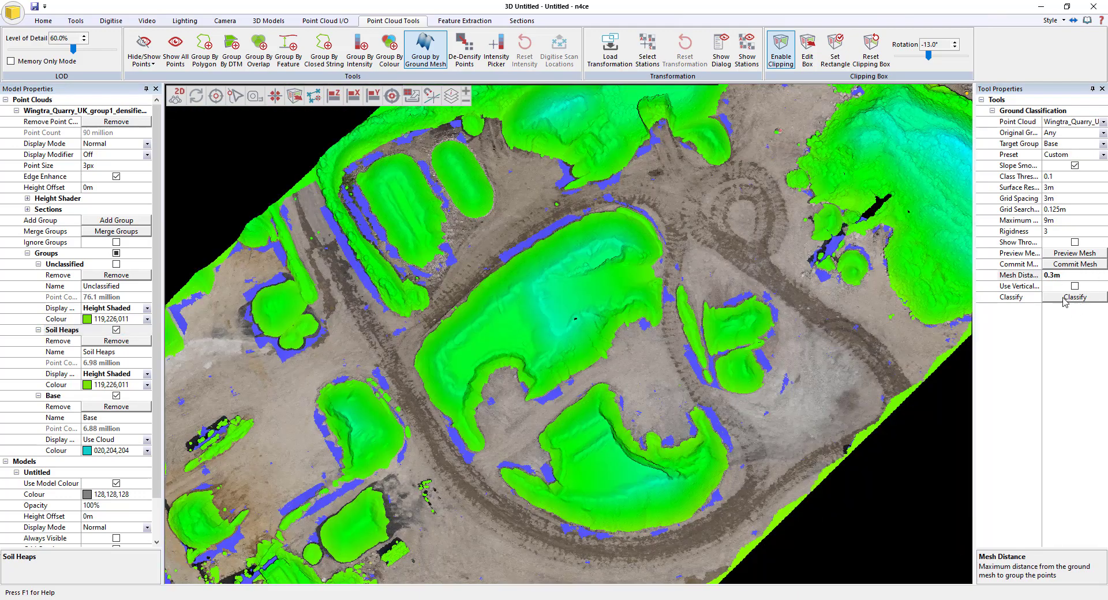
pyautogui.click(1065, 298)
pyautogui.click(606, 325)
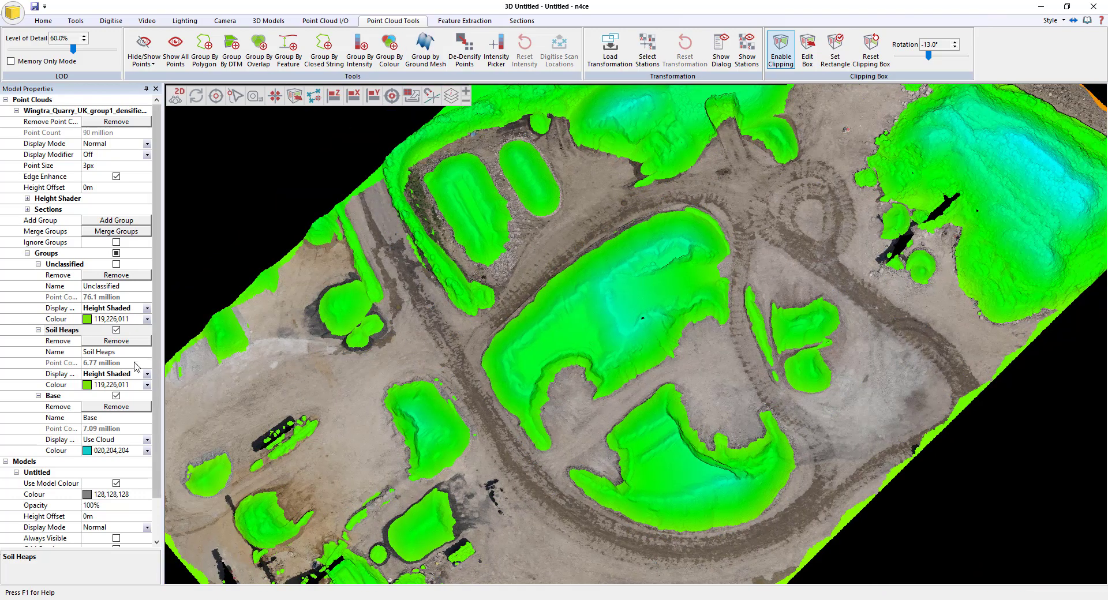
# Step: Hide the Base group and set the Soil Heaps group's display mode to Normal
pyautogui.click(121, 397)
pyautogui.click(116, 396)
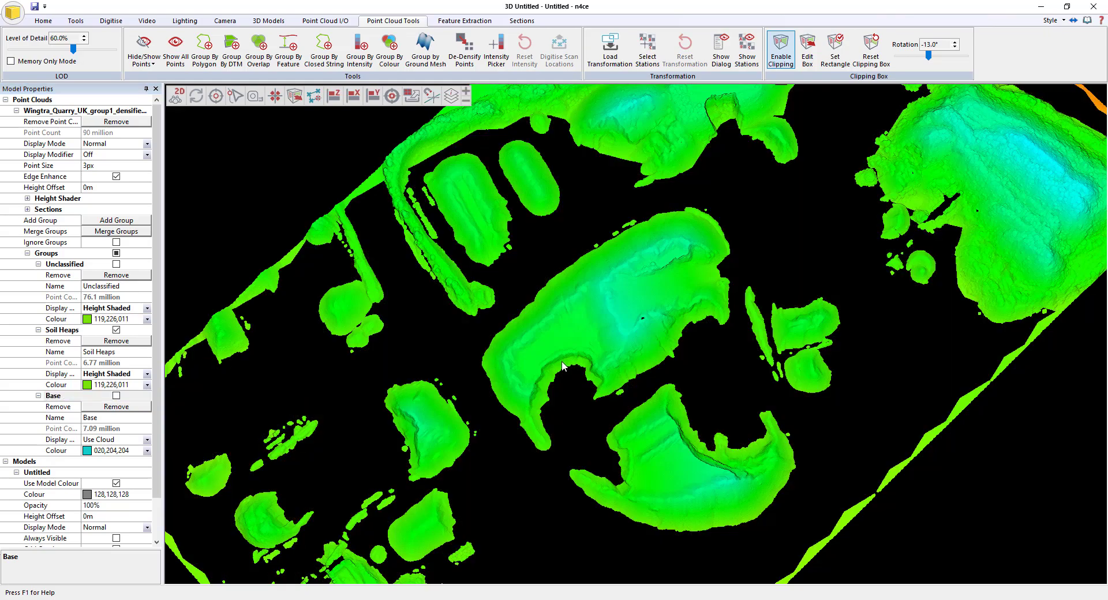
pyautogui.moveTo(474, 459)
pyautogui.mouseDown()
pyautogui.moveTo(607, 398)
pyautogui.moveTo(468, 424)
pyautogui.mouseUp()
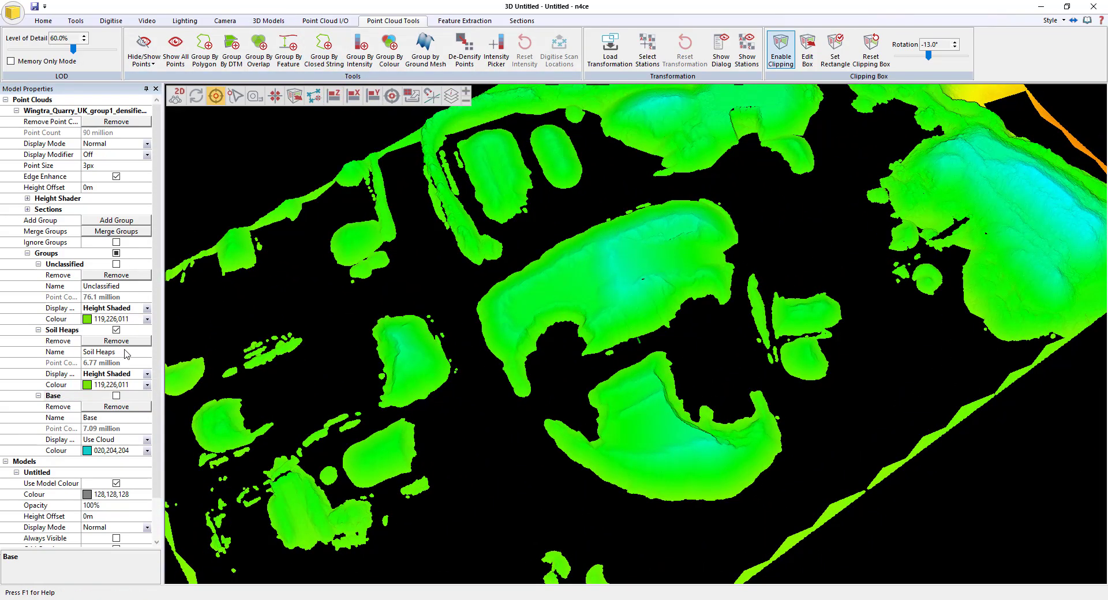
pyautogui.click(147, 374)
pyautogui.click(110, 395)
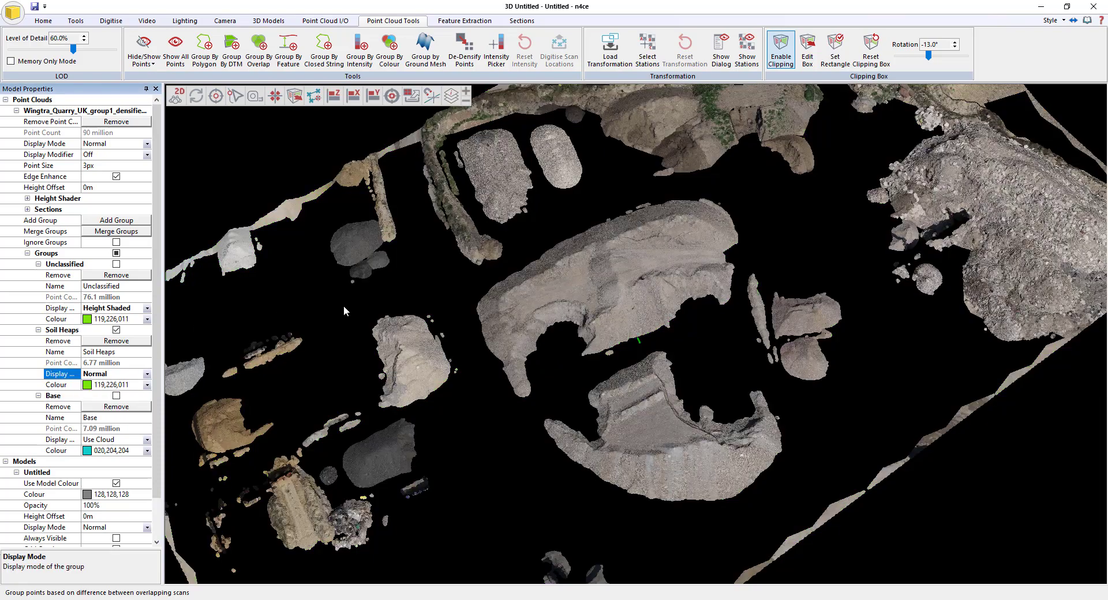
pyautogui.moveTo(513, 424); pyautogui.dragTo(549, 310)
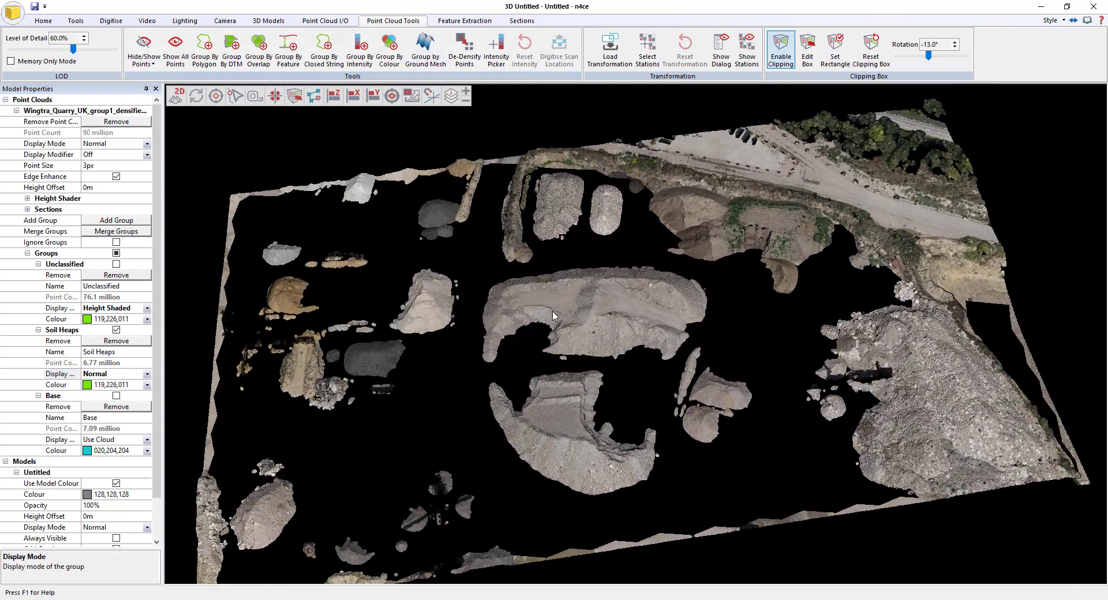
# Step: Preview a grid of the soil heaps with 200 mm spacing, 50 mm sampling radius and Align To Spacing enabled
pyautogui.click(339, 22)
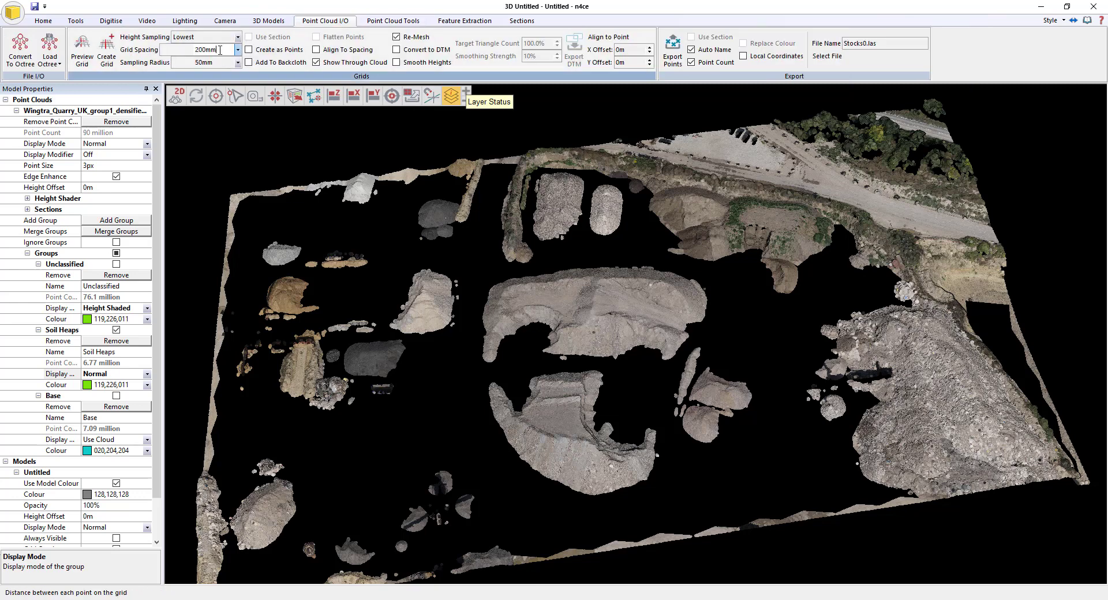
pyautogui.click(199, 62)
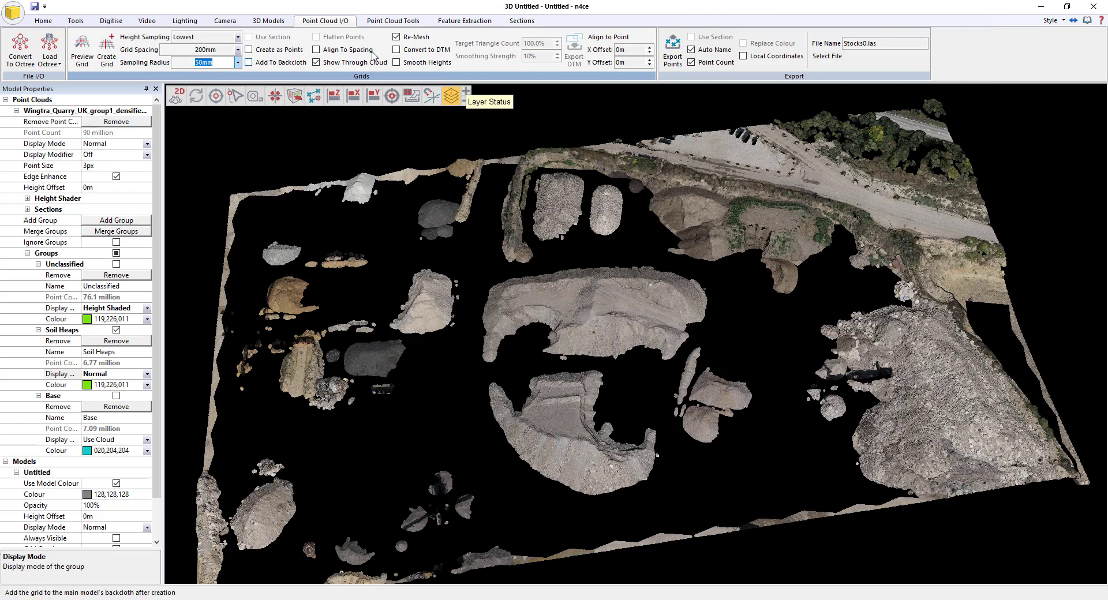
pyautogui.click(343, 51)
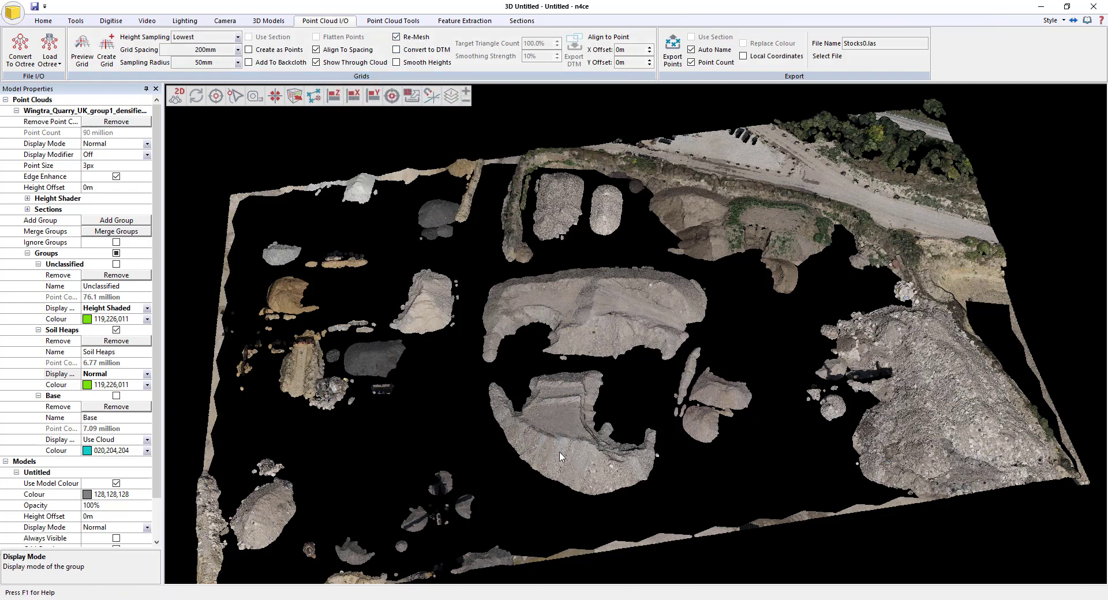
pyautogui.moveTo(583, 456); pyautogui.dragTo(513, 417, button='middle')
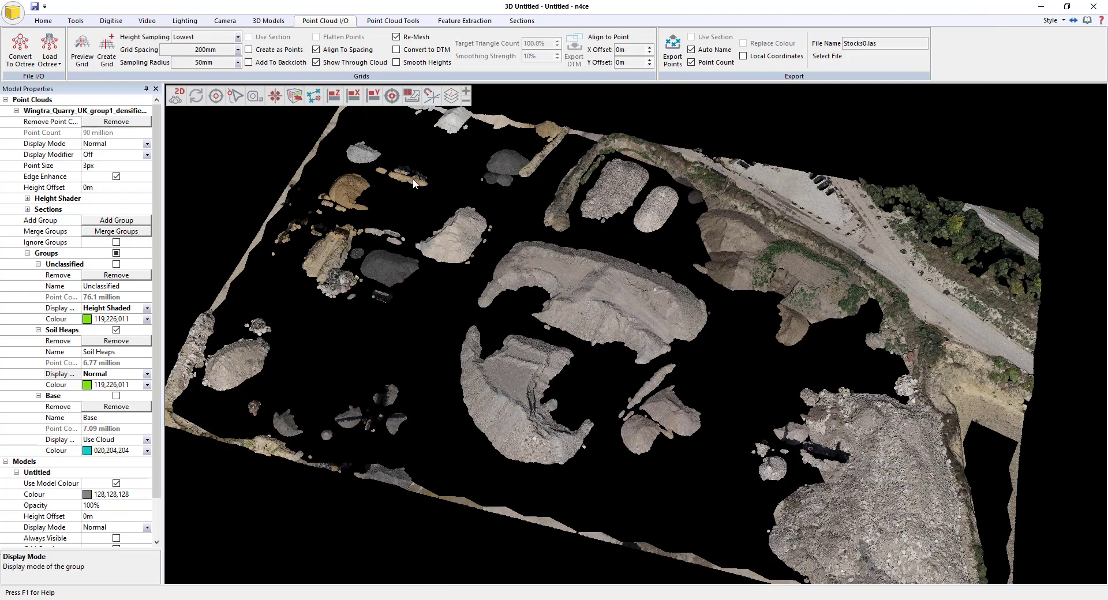
pyautogui.click(92, 57)
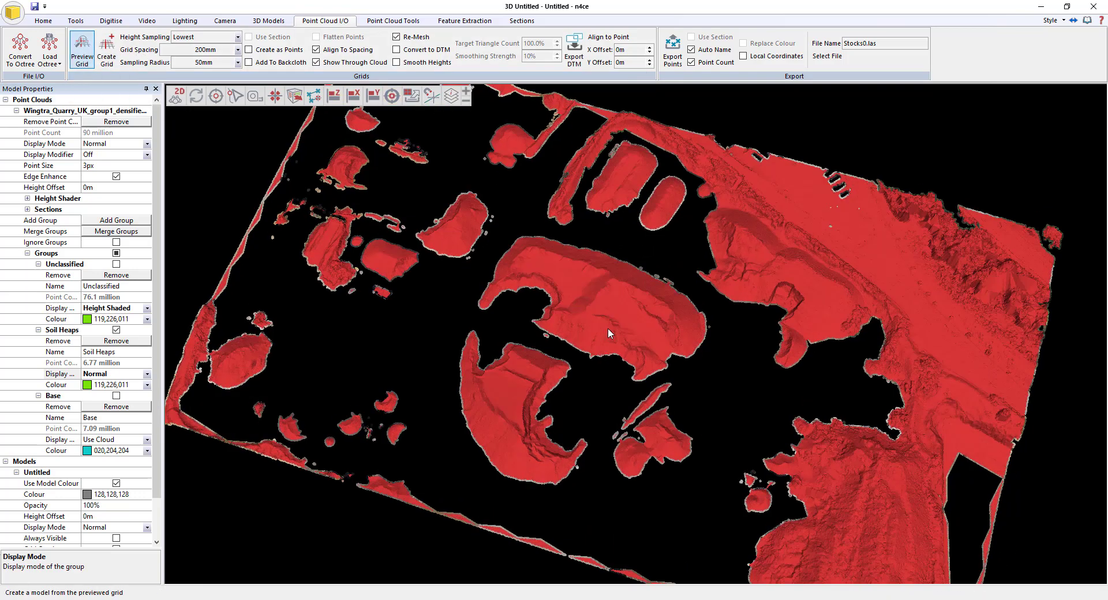
pyautogui.moveTo(607, 328); pyautogui.dragTo(573, 357, button='middle')
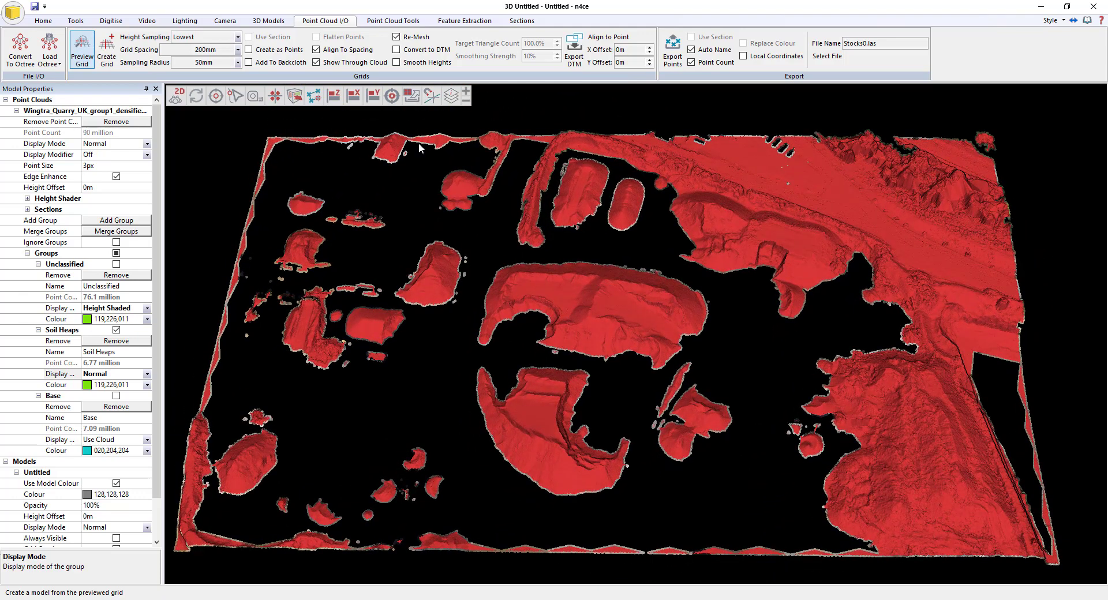
# Step: Create a grid DTM from the previewed grid and name it Soil Heaps
pyautogui.click(106, 53)
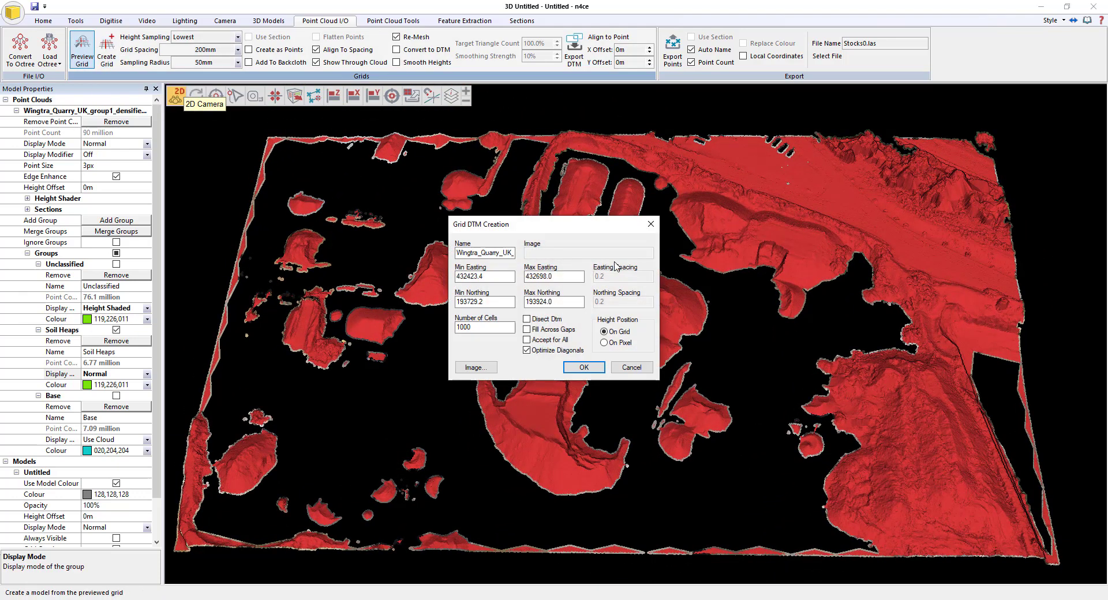
pyautogui.moveTo(458, 253); pyautogui.dragTo(633, 272)
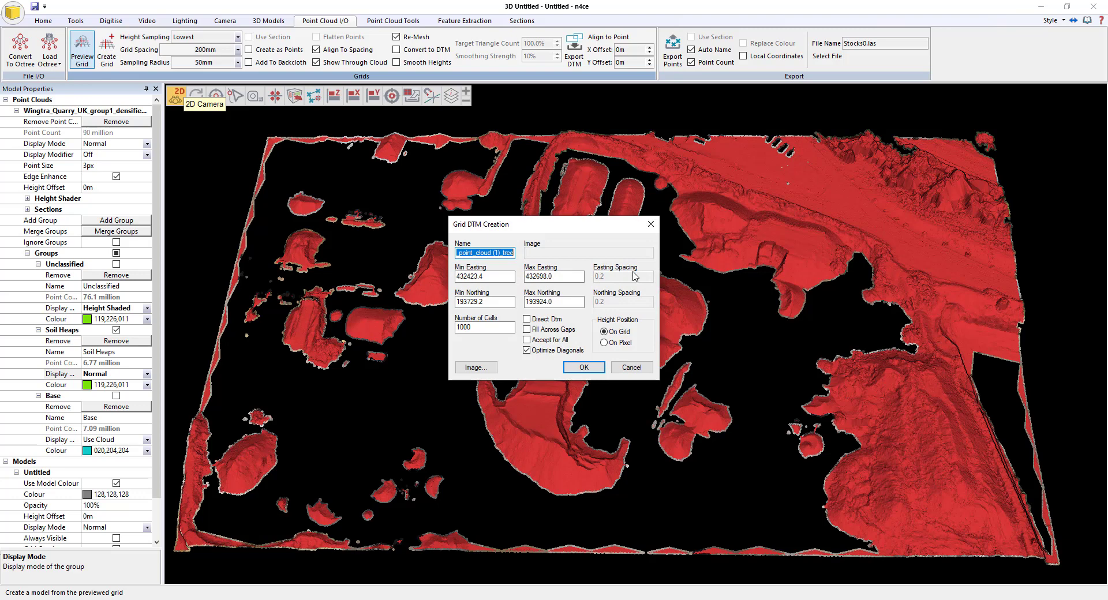
pyautogui.write('Soil Heaps')
pyautogui.press('Return')
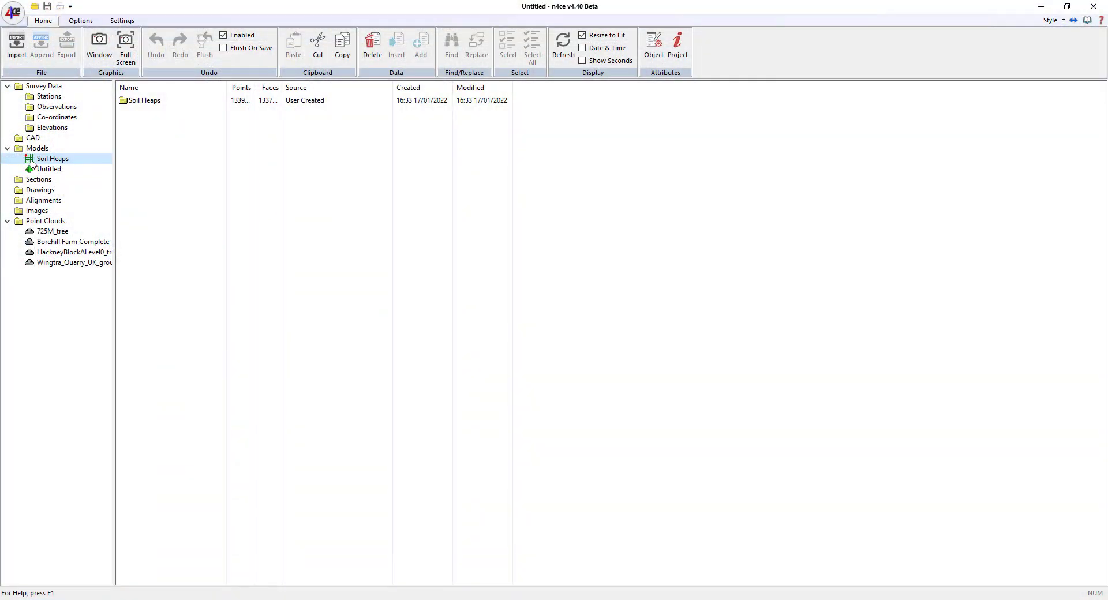
# Step: Open the Soil Heaps model in a maximized window and turn off its contours
pyautogui.doubleClick(31, 160)
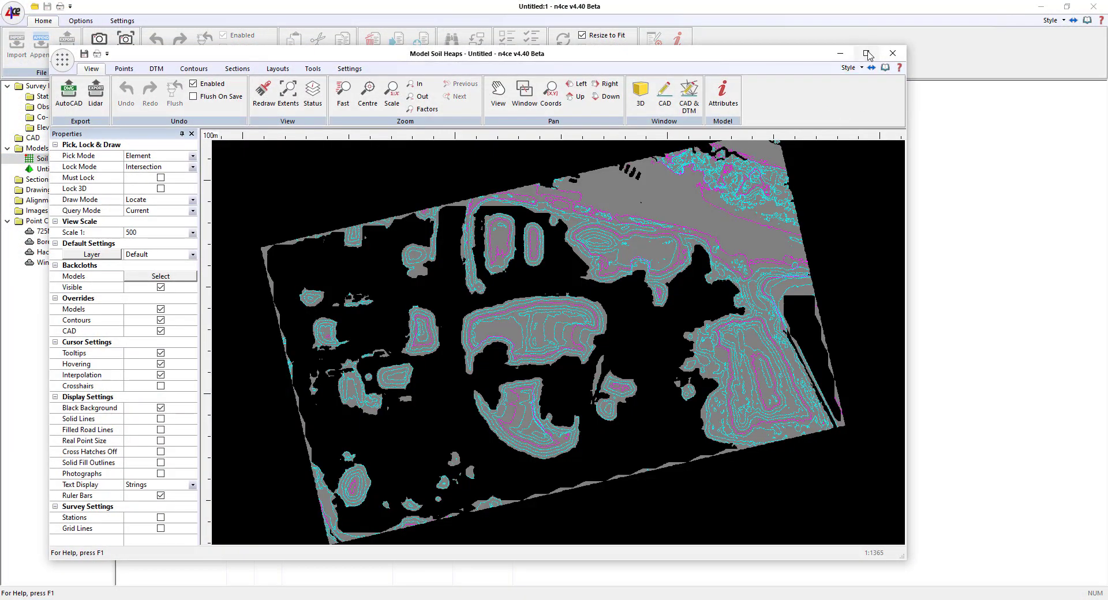
pyautogui.click(866, 53)
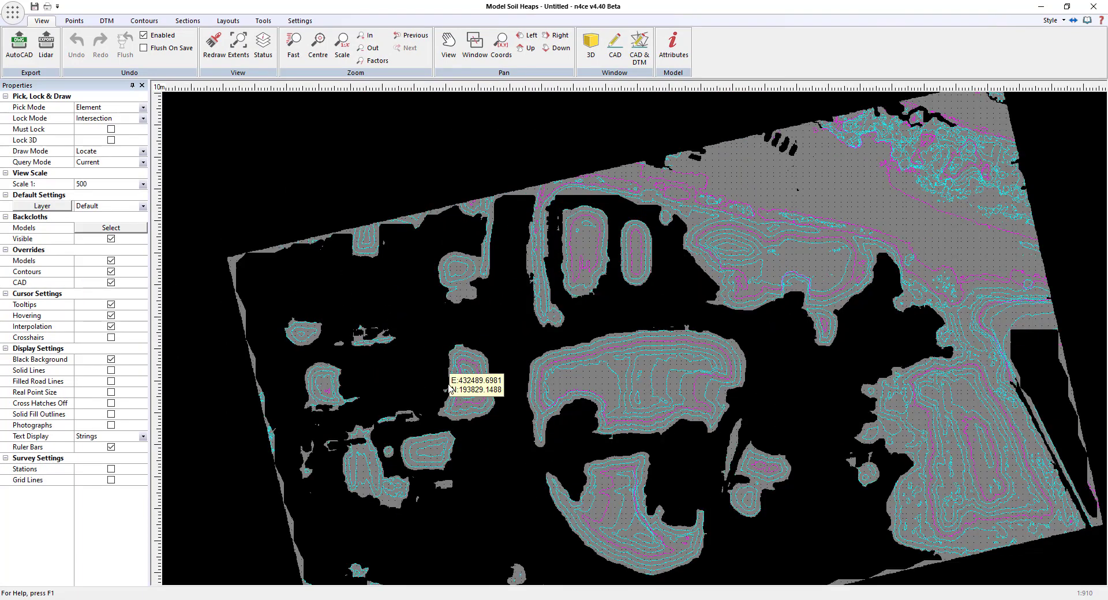
pyautogui.click(110, 272)
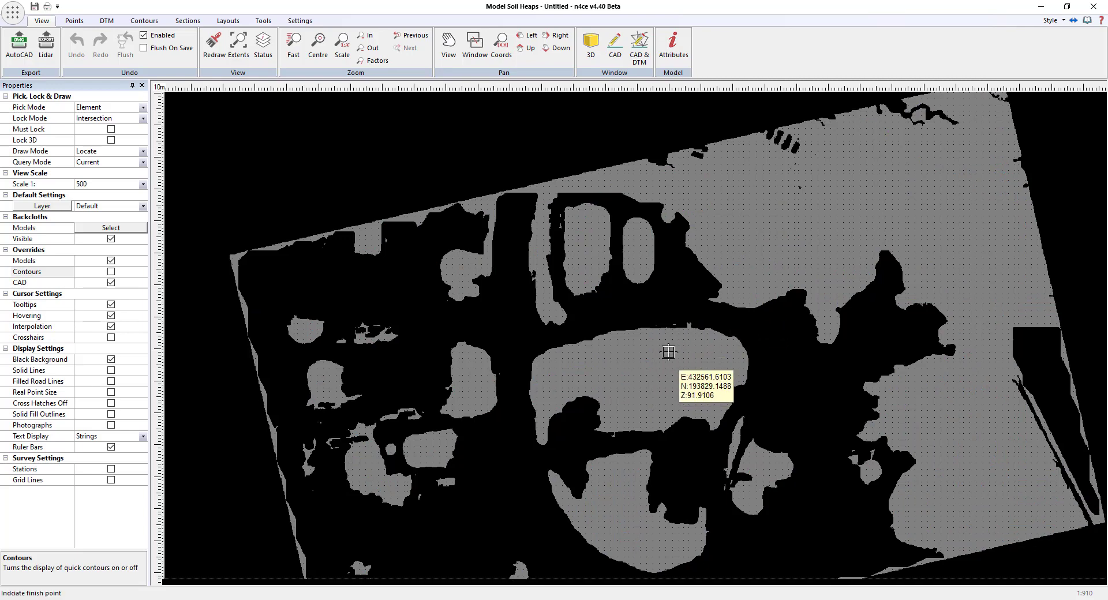
pyautogui.click(668, 352)
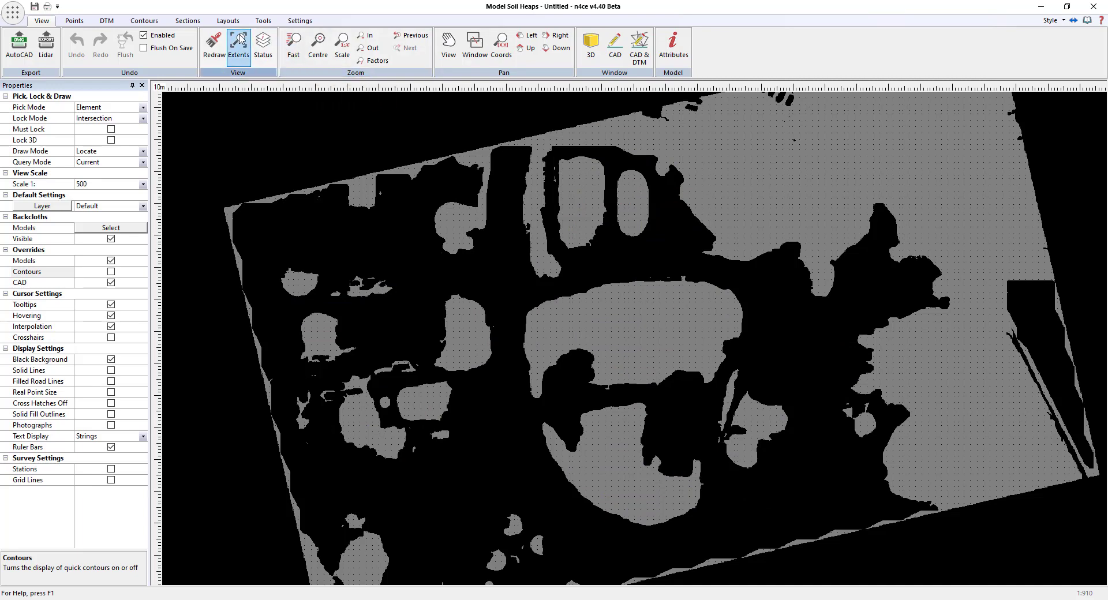
# Step: Crop the grid model with a polygon around the large central heaps, the small heap beside them and the two elongated heaps above
pyautogui.click(107, 21)
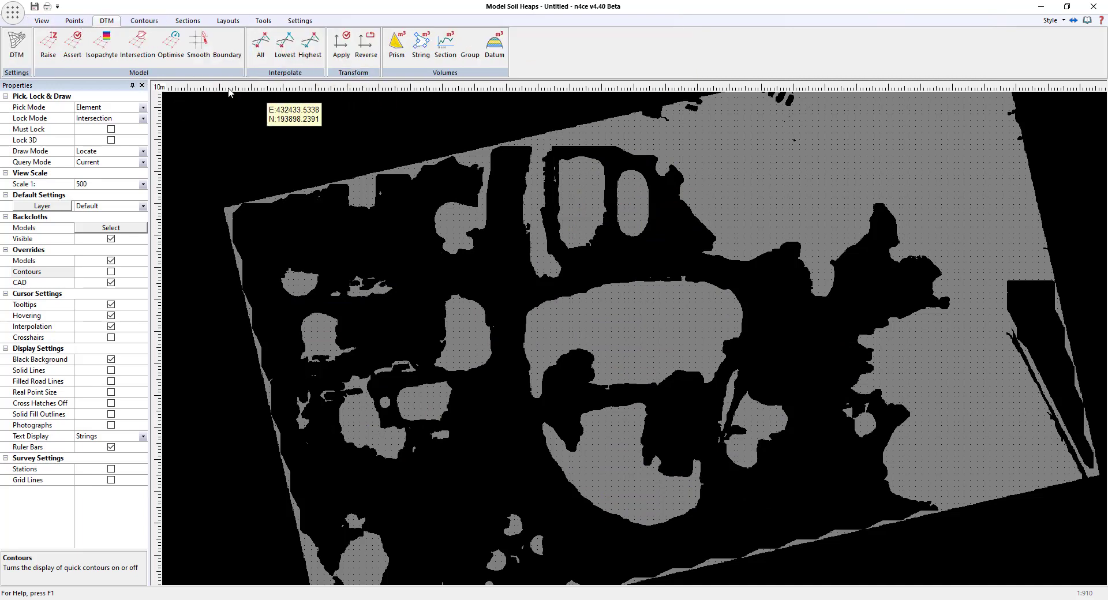
pyautogui.click(85, 22)
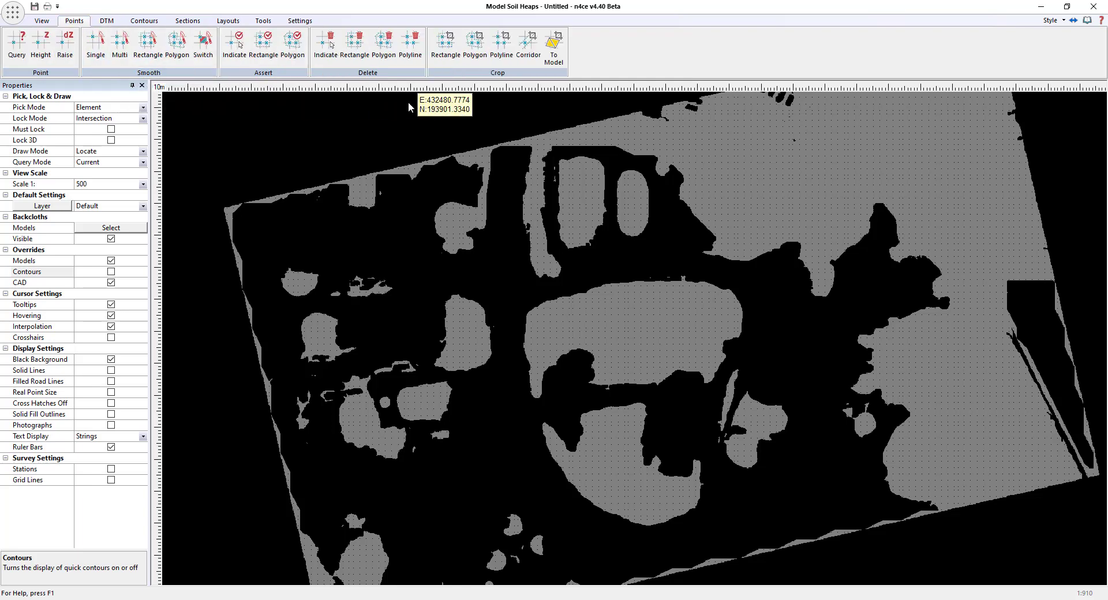
pyautogui.click(471, 56)
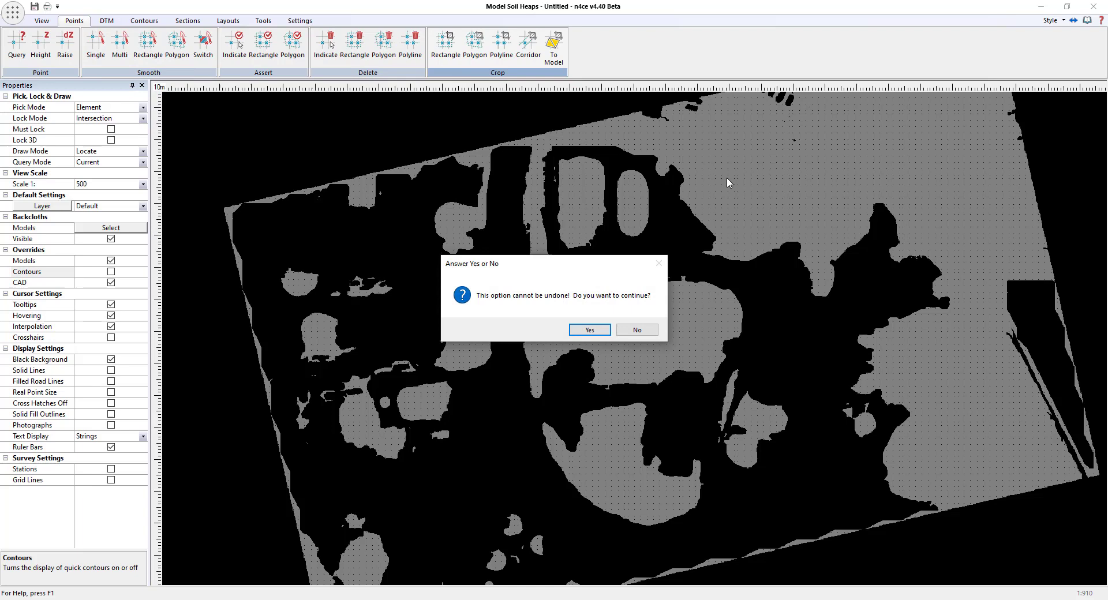
pyautogui.click(594, 334)
pyautogui.click(645, 167)
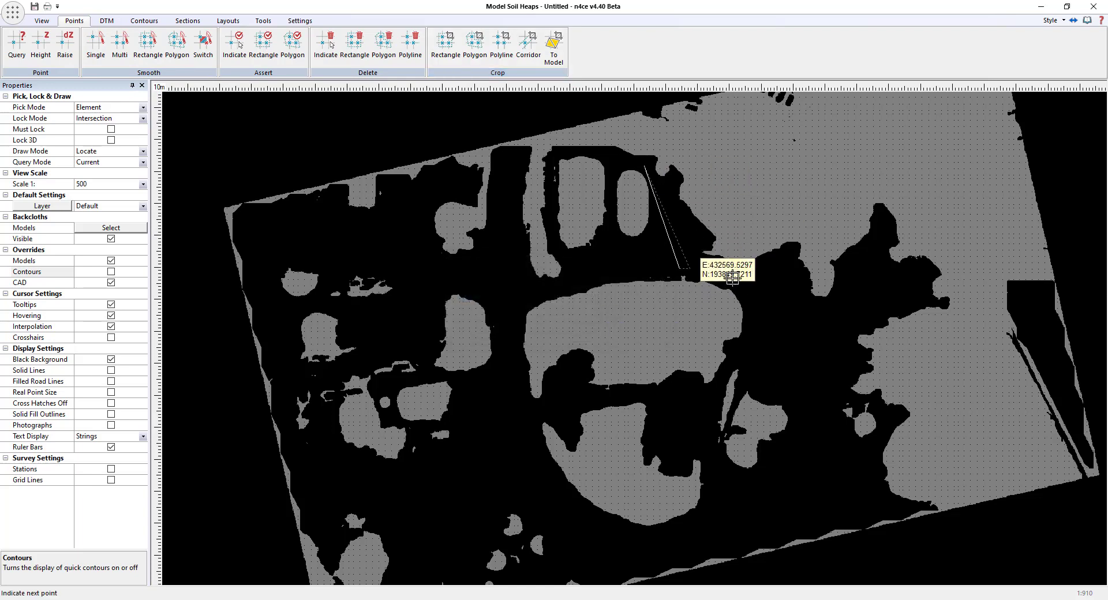
pyautogui.click(680, 269)
pyautogui.click(774, 301)
pyautogui.click(816, 434)
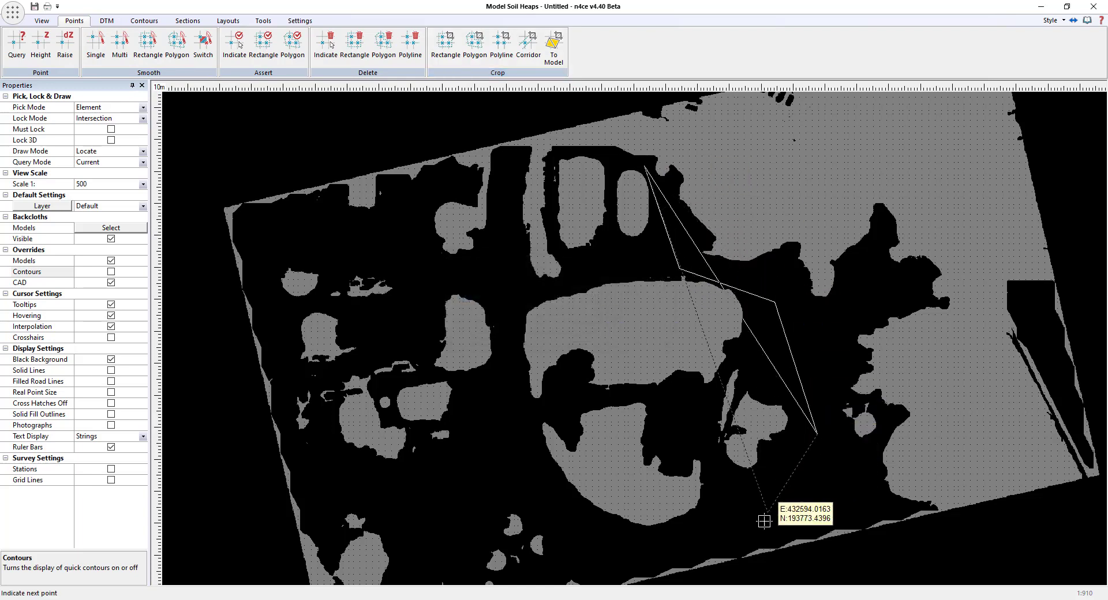
pyautogui.click(762, 526)
pyautogui.click(605, 548)
pyautogui.click(496, 440)
pyautogui.click(500, 317)
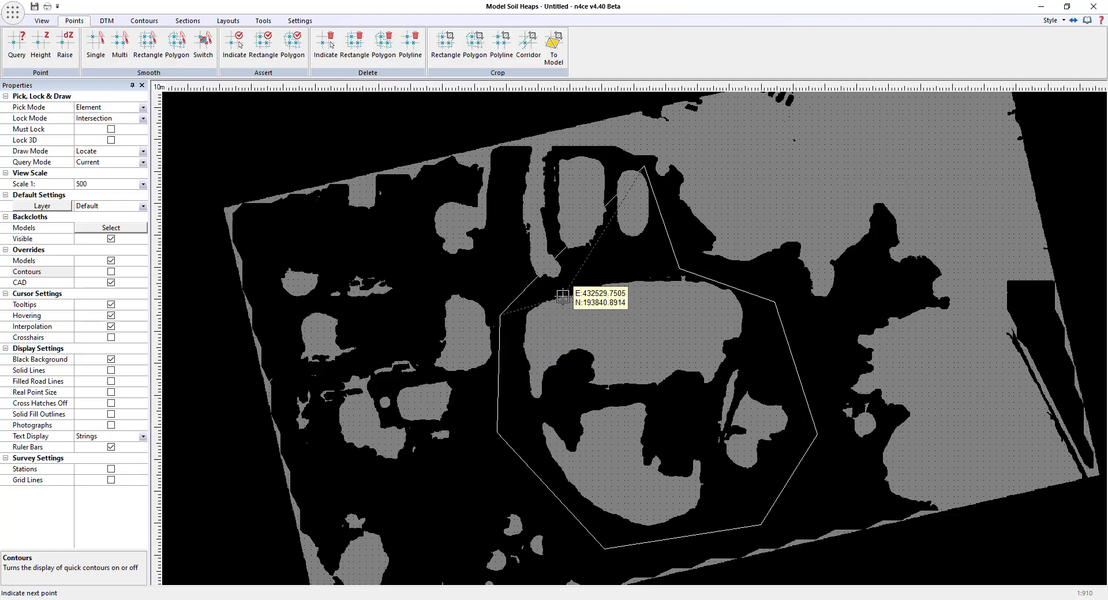
pyautogui.click(568, 287)
pyautogui.scroll(5, 569, 264)
pyautogui.moveTo(507, 192)
pyautogui.mouseDown(button='middle')
pyautogui.moveTo(557, 275)
pyautogui.moveTo(606, 524)
pyautogui.mouseUp(button='middle')
pyautogui.click(594, 301)
pyautogui.click(634, 237)
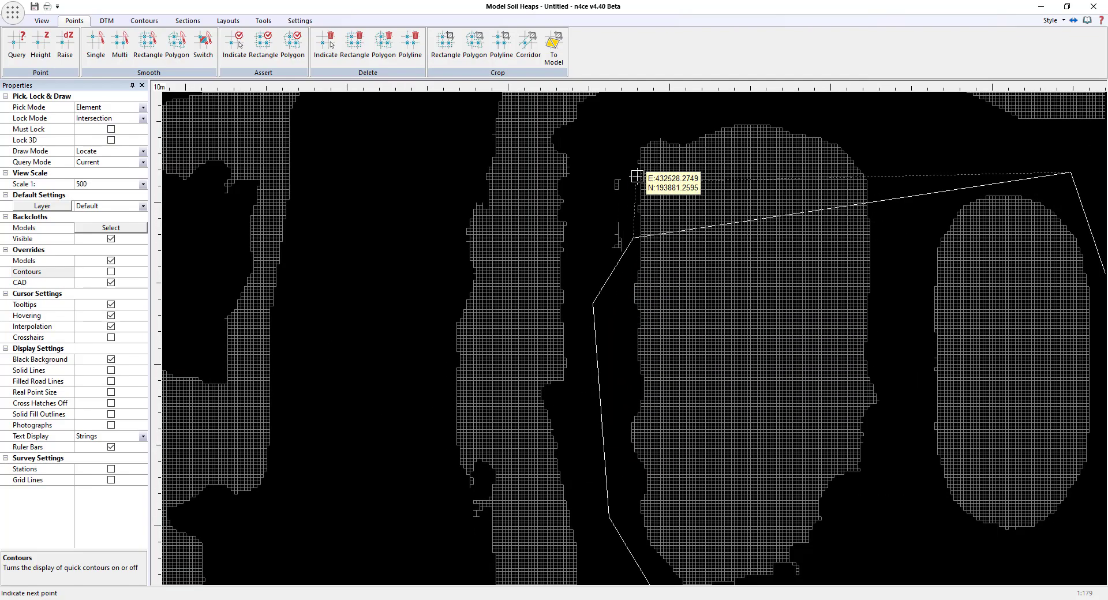
pyautogui.click(635, 136)
pyautogui.rightClick(819, 109)
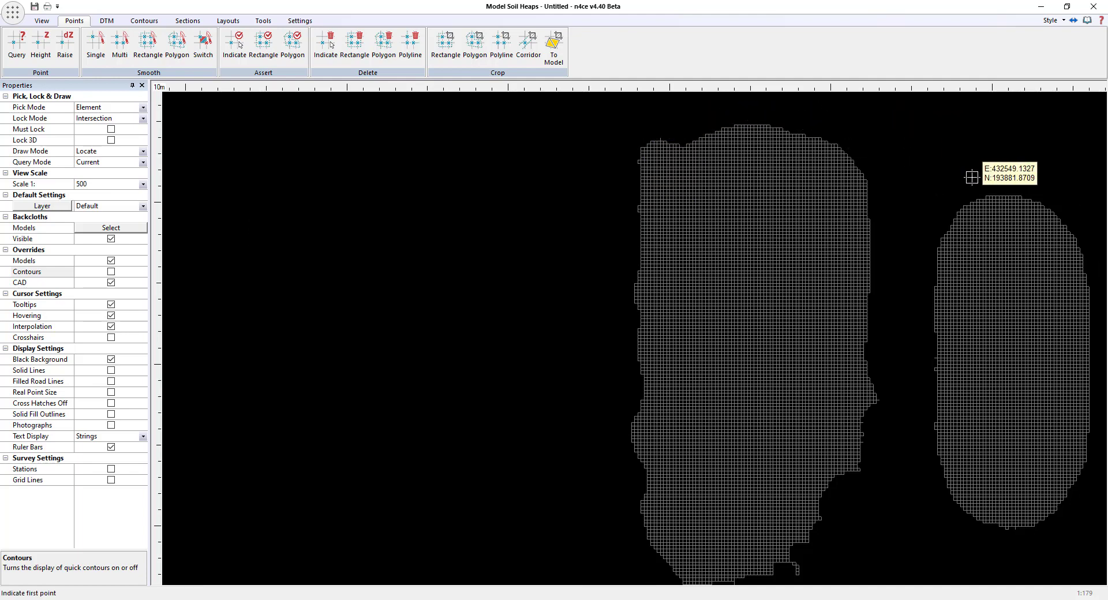
pyautogui.scroll(-7, 865, 271)
pyautogui.scroll(2, 833, 294)
pyautogui.scroll(1, 851, 302)
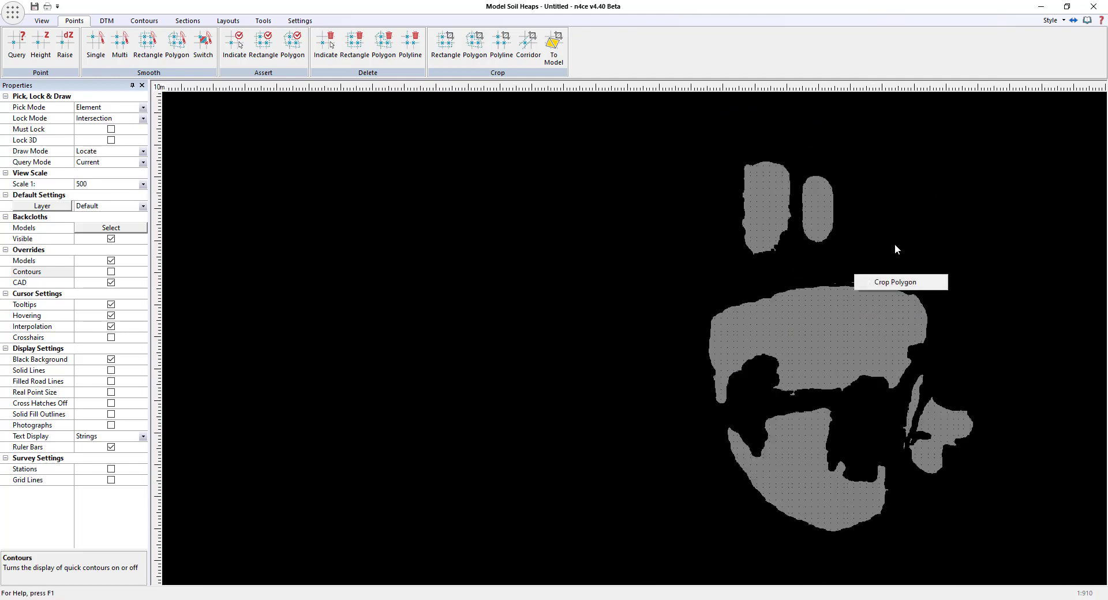
# Step: Delete the stray grid points along the upper edge of the large upper heap with a polygon
pyautogui.scroll(3, 871, 258)
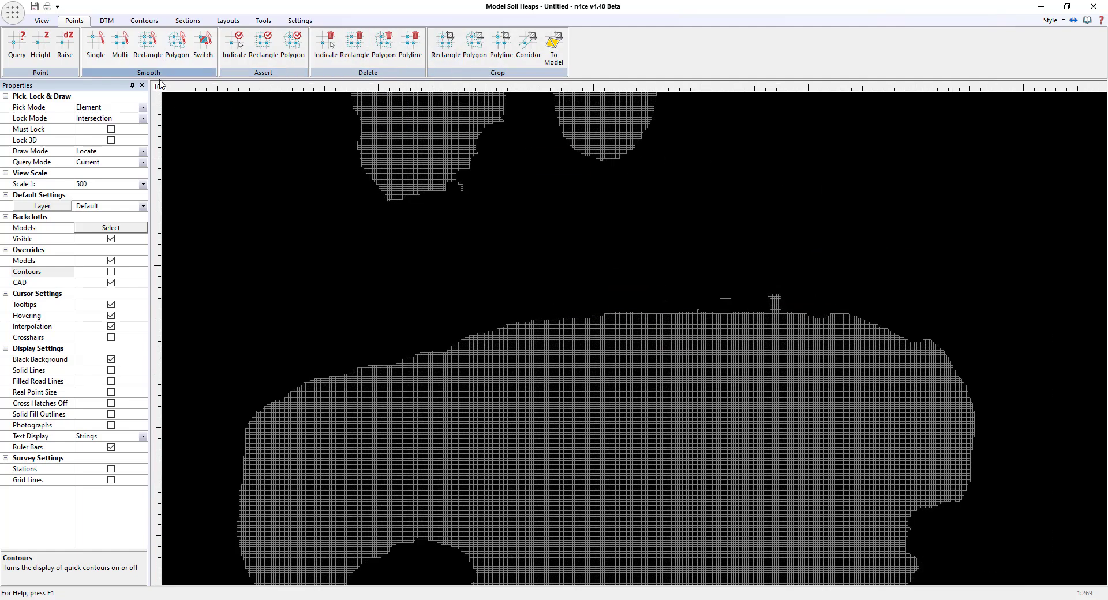
pyautogui.click(383, 43)
pyautogui.click(596, 331)
pyautogui.click(662, 306)
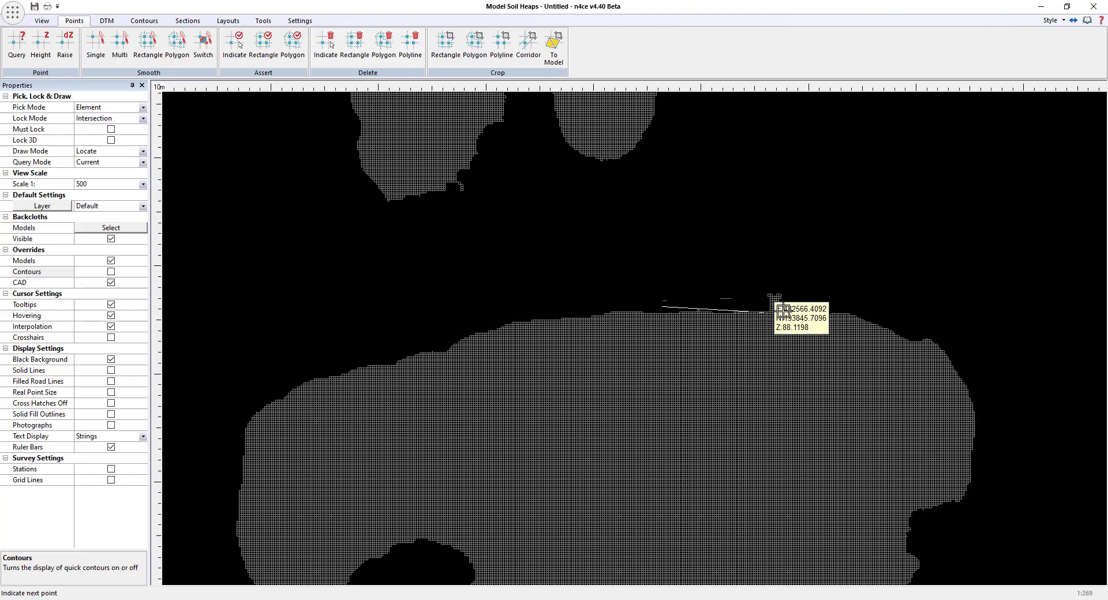
pyautogui.click(814, 304)
pyautogui.click(545, 256)
pyautogui.rightClick(544, 256)
pyautogui.scroll(-3, 742, 248)
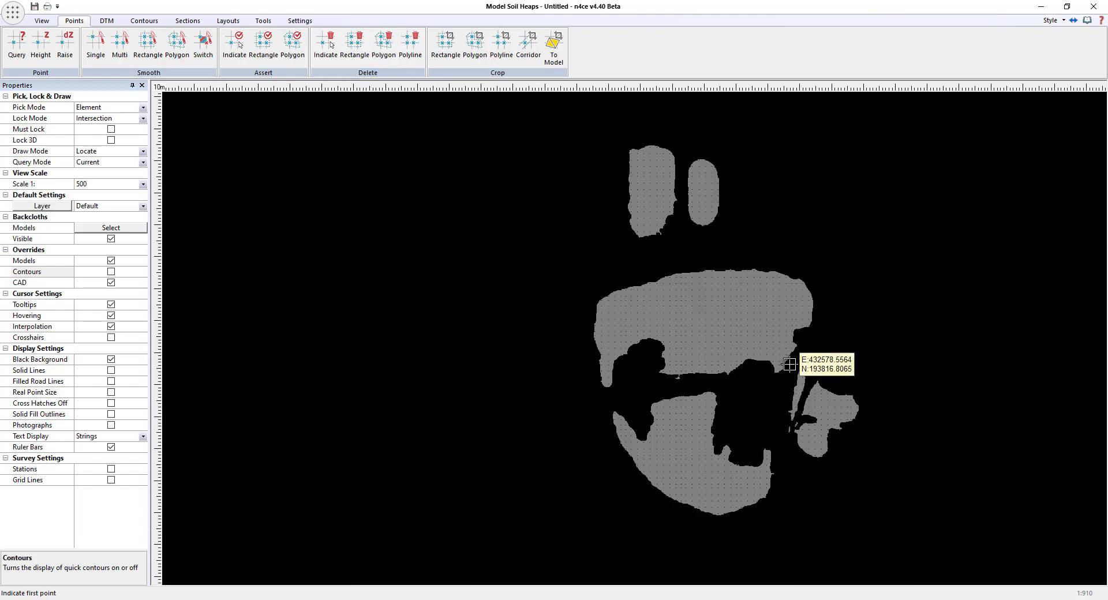
# Step: Delete the stray grid points below the large upper heap and those beside the small heap with polygons
pyautogui.scroll(3, 744, 373)
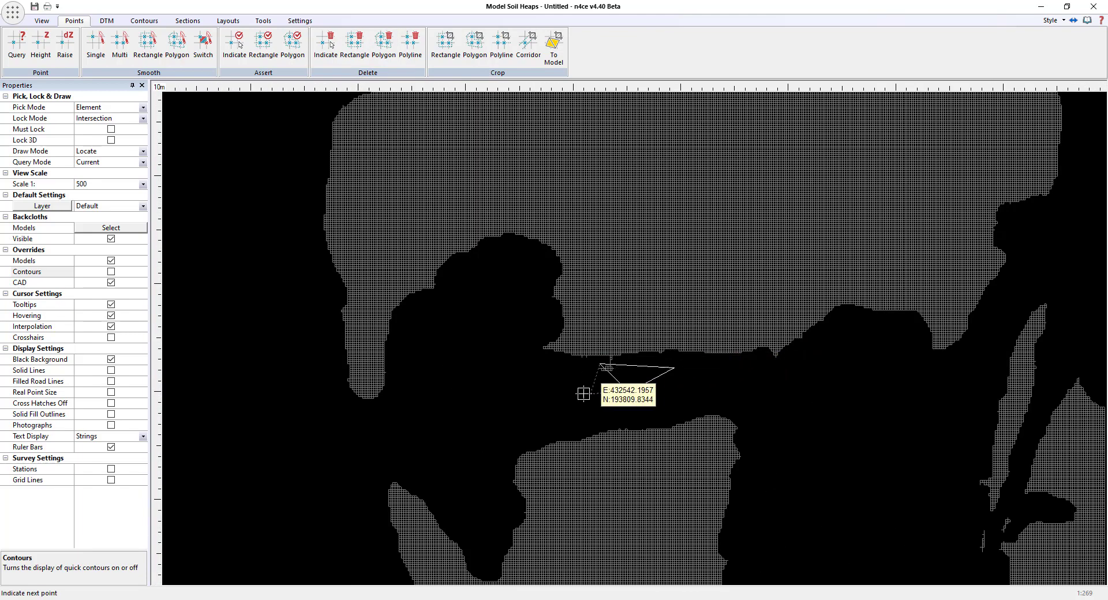
pyautogui.scroll(-1, 819, 417)
pyautogui.scroll(2, 681, 317)
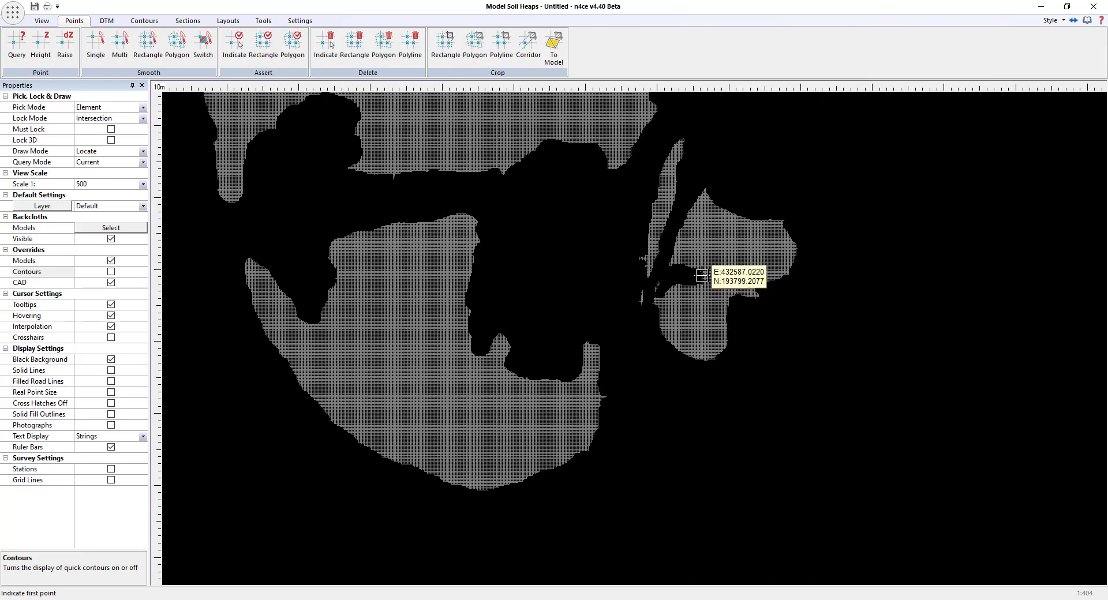
pyautogui.click(662, 286)
pyautogui.click(641, 326)
pyautogui.click(610, 352)
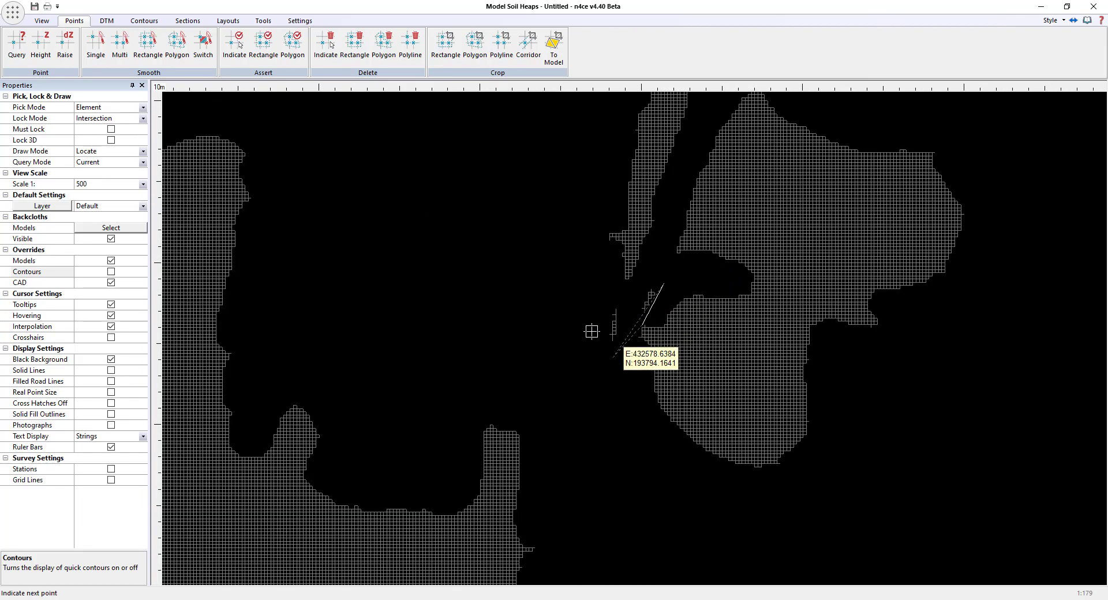
pyautogui.click(596, 296)
pyautogui.rightClick(598, 295)
pyautogui.scroll(-4, 685, 341)
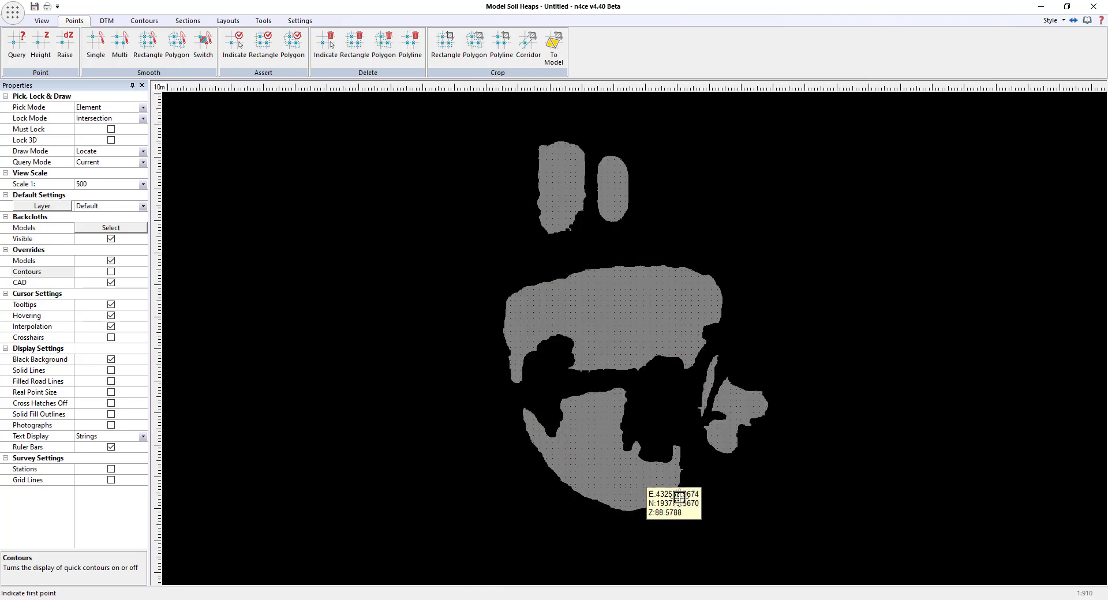
# Step: Create a boundary around the heaps' grid on the Banking layer with Solid style and Green pen
pyautogui.click(107, 21)
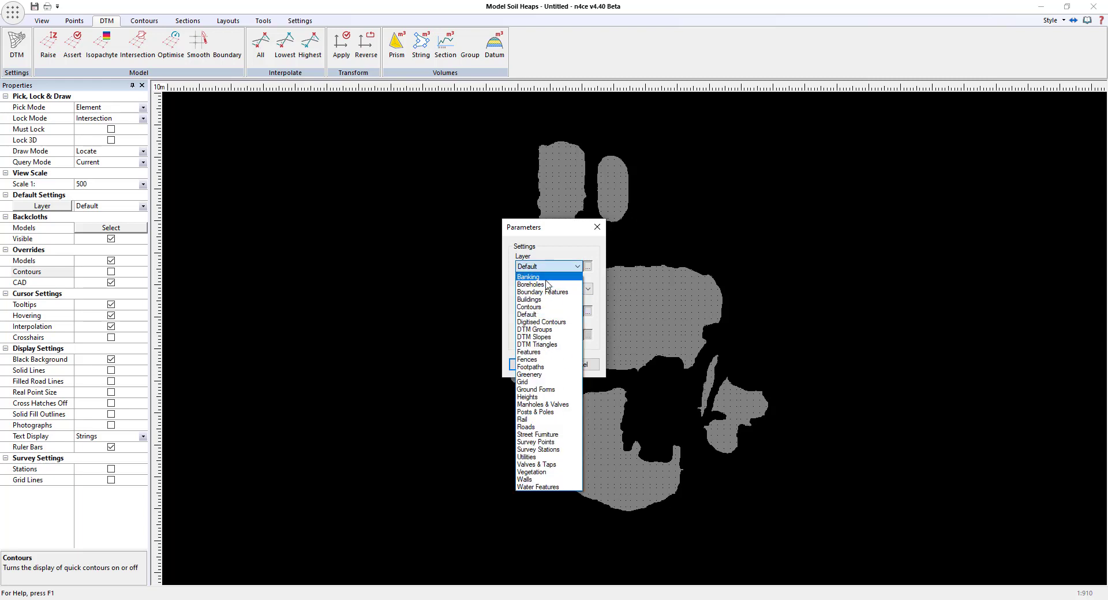
pyautogui.click(546, 278)
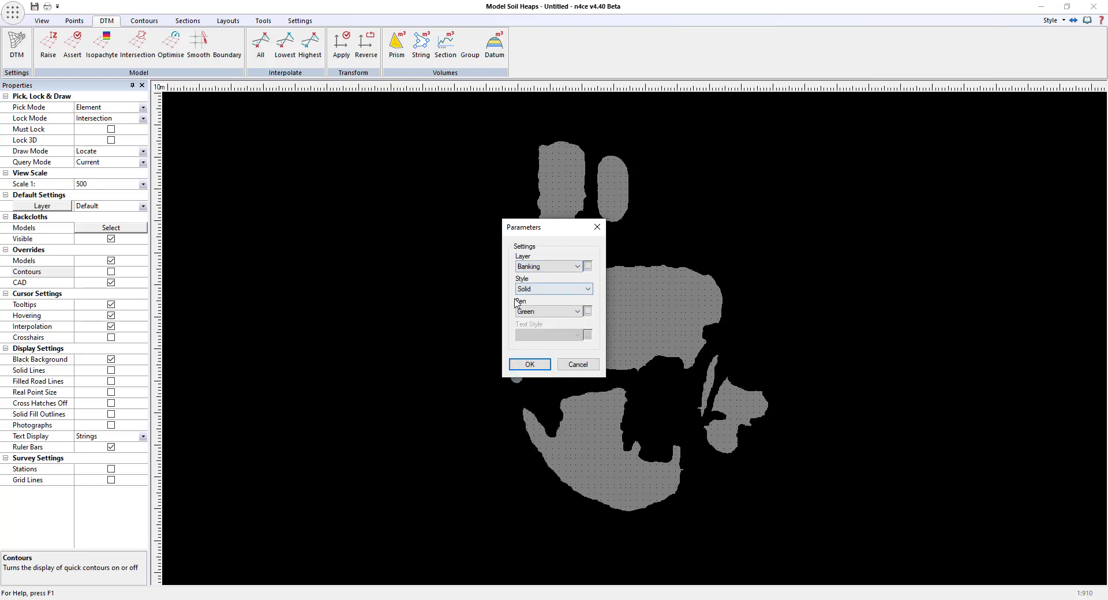
pyautogui.click(529, 365)
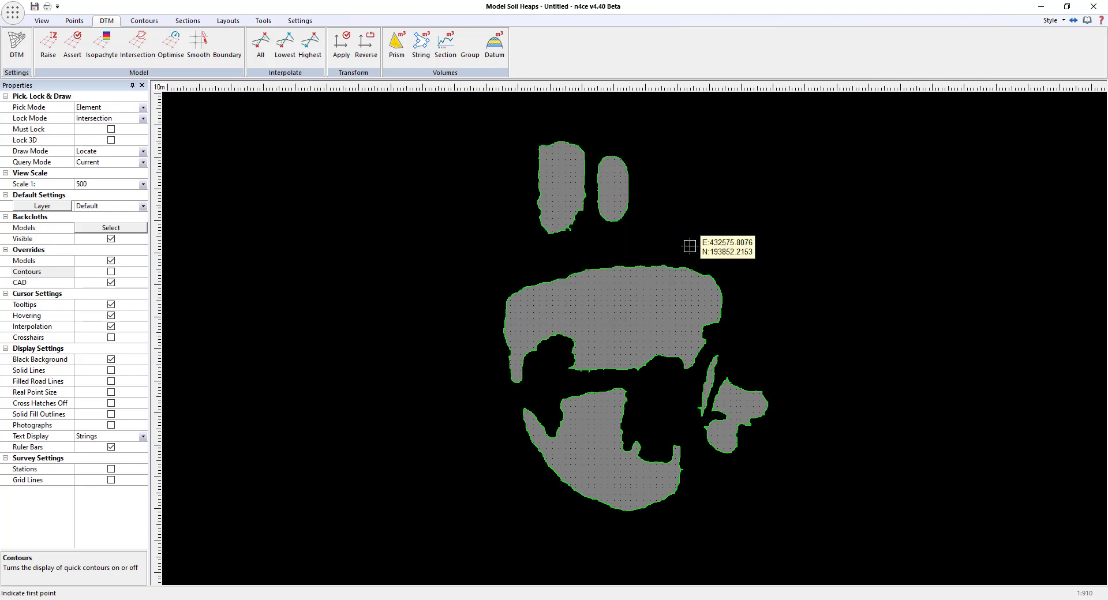
# Step: Open the grid's CAD window and examine the vertex heights of the larger elongated heap's boundary polyline
pyautogui.click(41, 20)
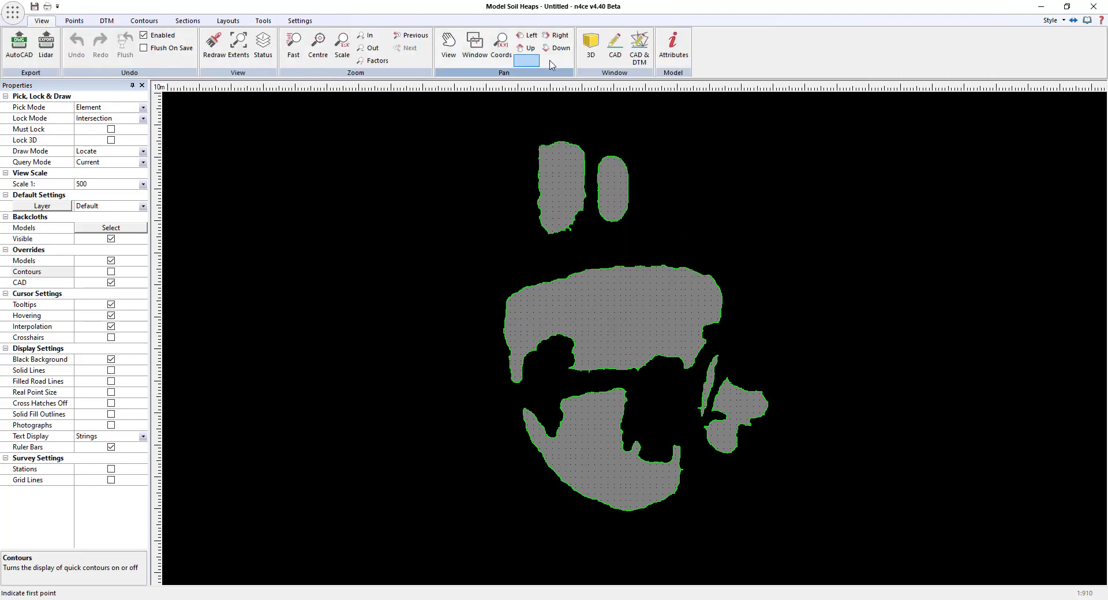
pyautogui.click(615, 45)
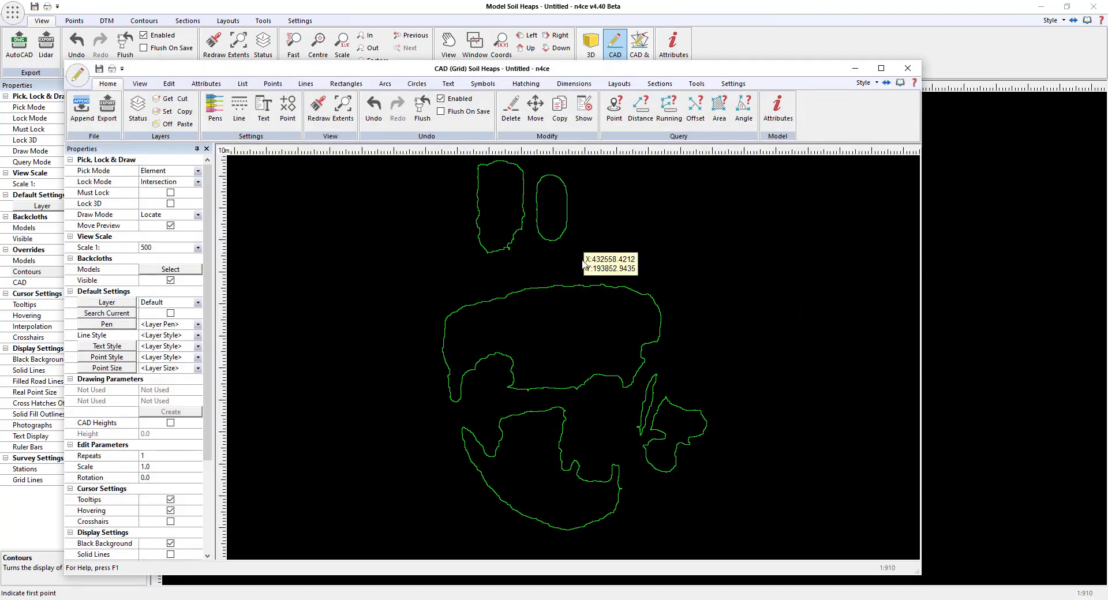
pyautogui.click(503, 247)
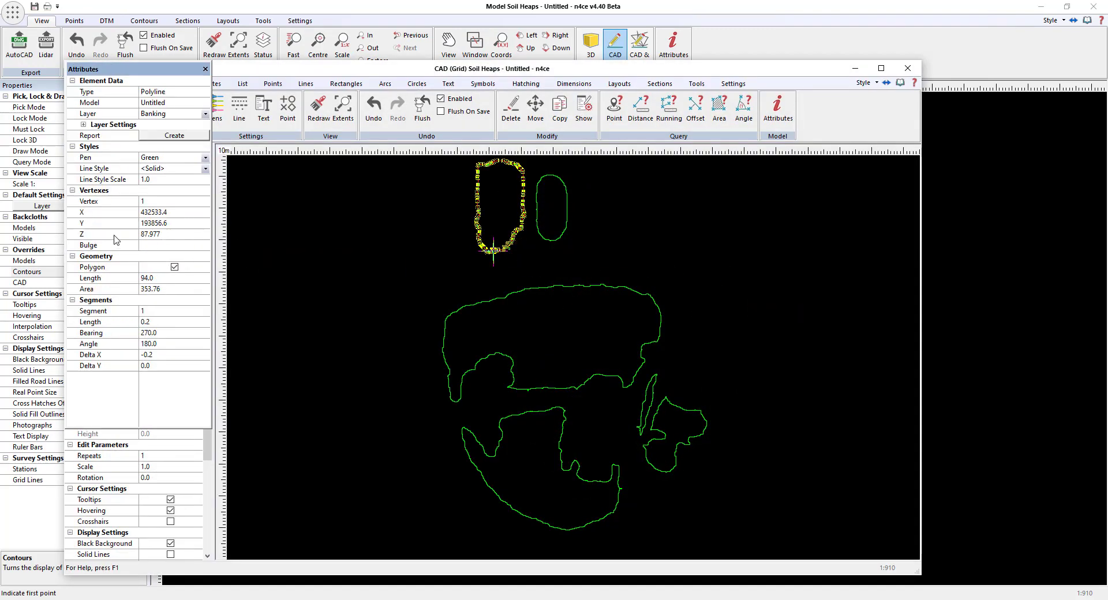
pyautogui.click(160, 237)
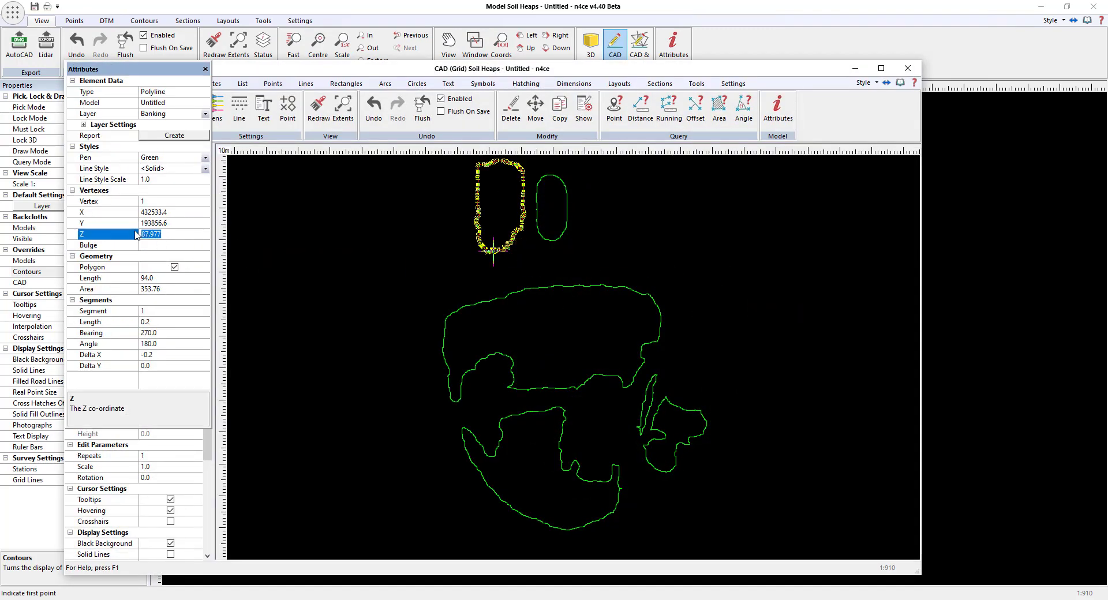
pyautogui.click(178, 202)
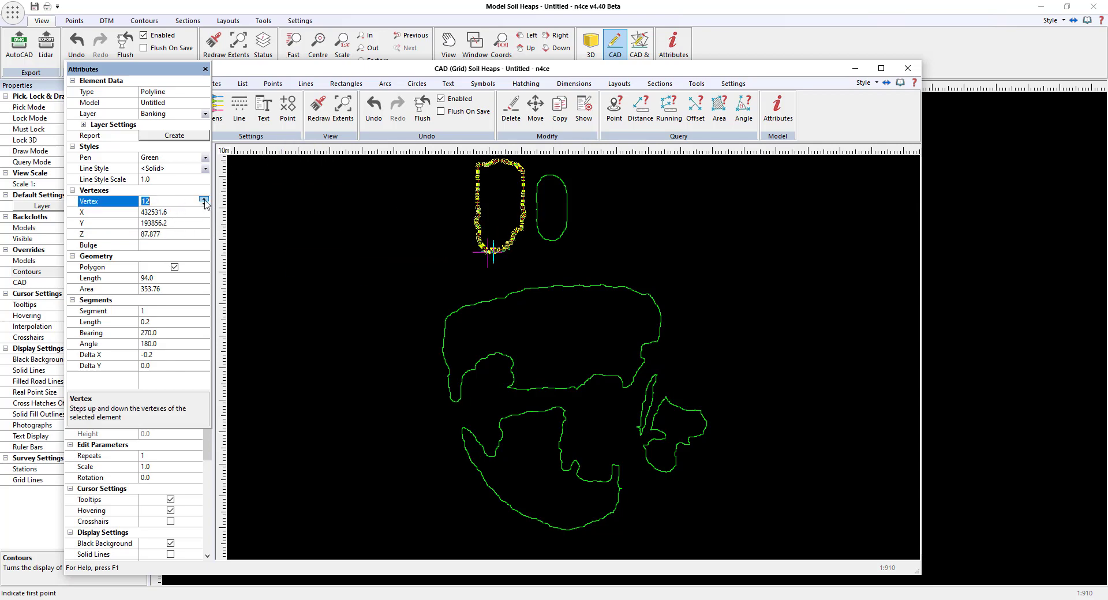
pyautogui.click(205, 69)
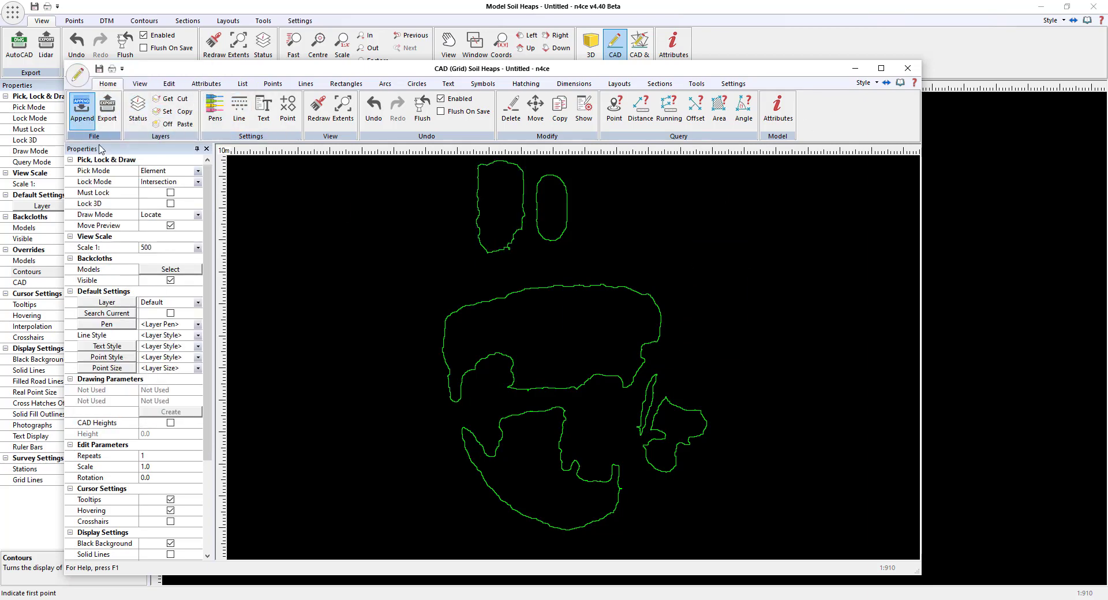
# Step: Copy the Banking layer's contents from the CAD layer status and close the grid's CAD and model windows
pyautogui.click(106, 302)
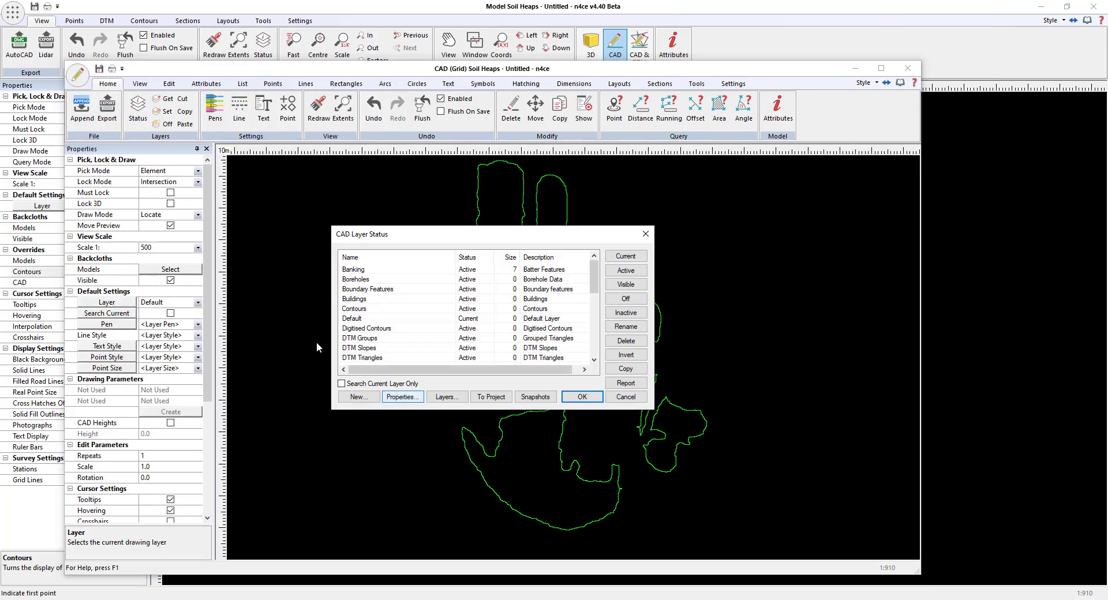
pyautogui.click(349, 270)
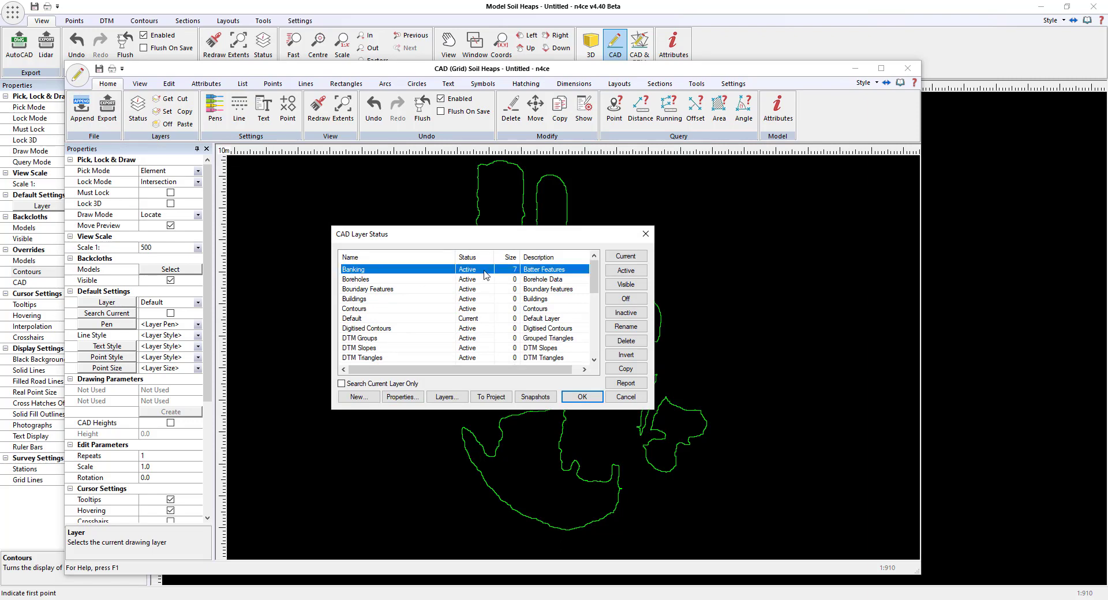
pyautogui.click(625, 354)
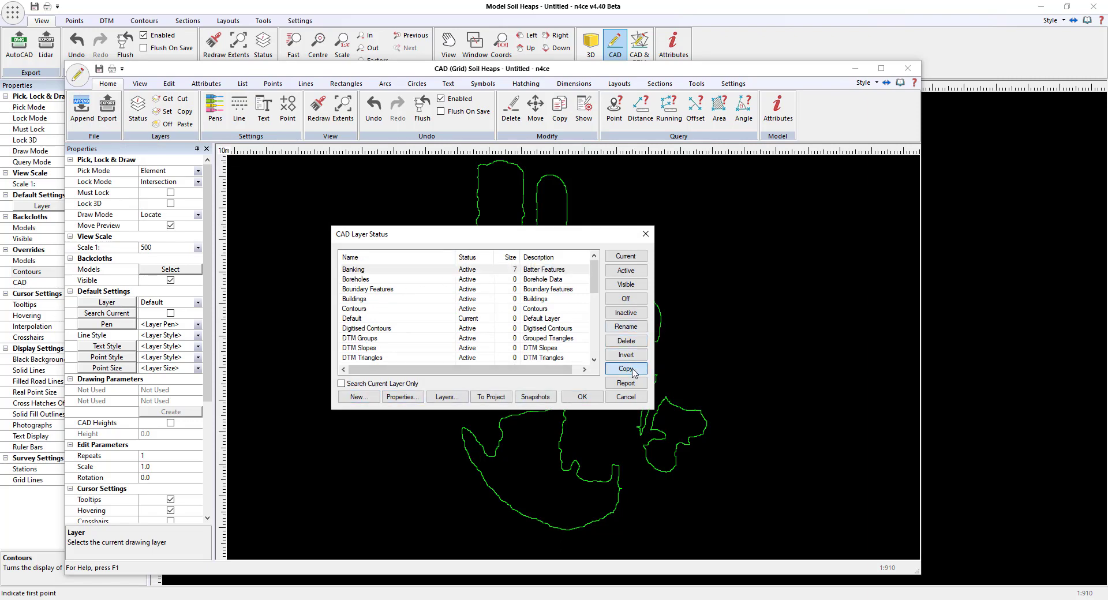
pyautogui.click(626, 354)
pyautogui.click(645, 234)
pyautogui.click(907, 68)
pyautogui.click(1093, 6)
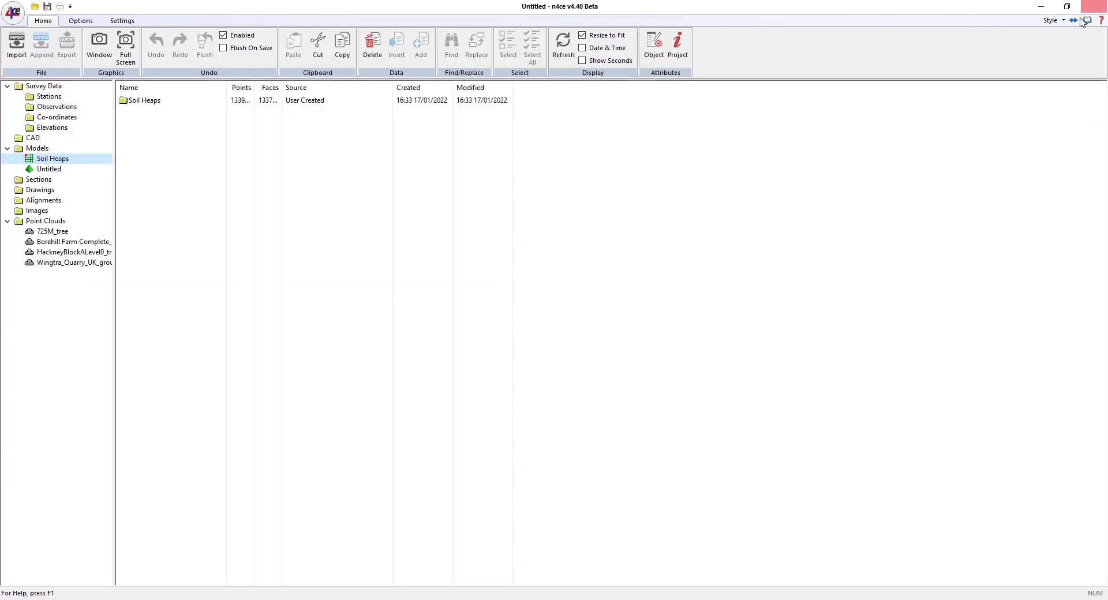
# Step: Rename the Untitled model as Heaps
pyautogui.click(86, 170)
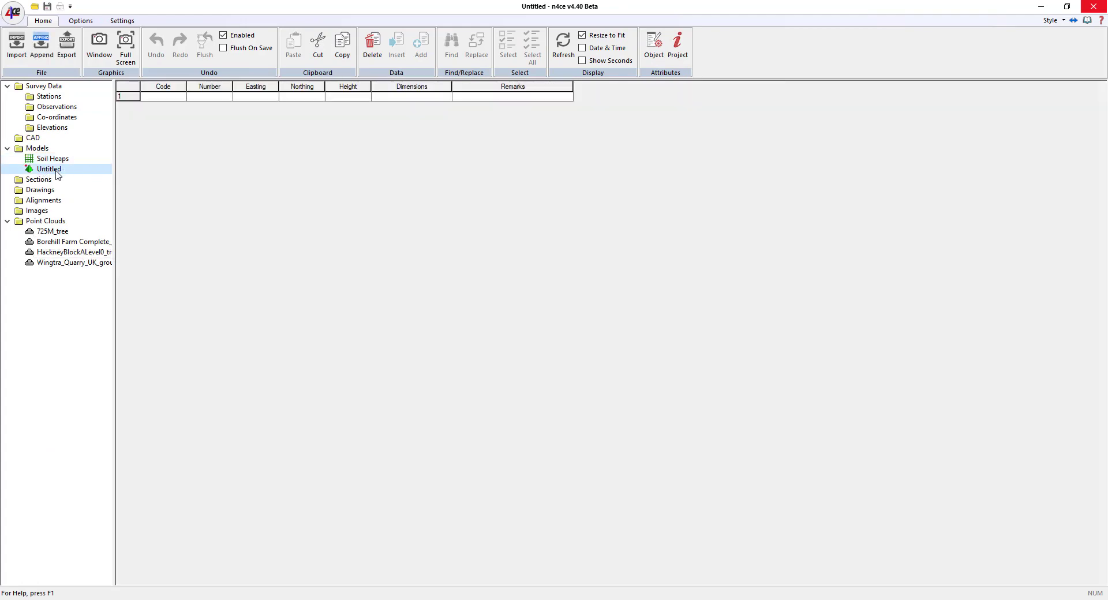
pyautogui.click(68, 171)
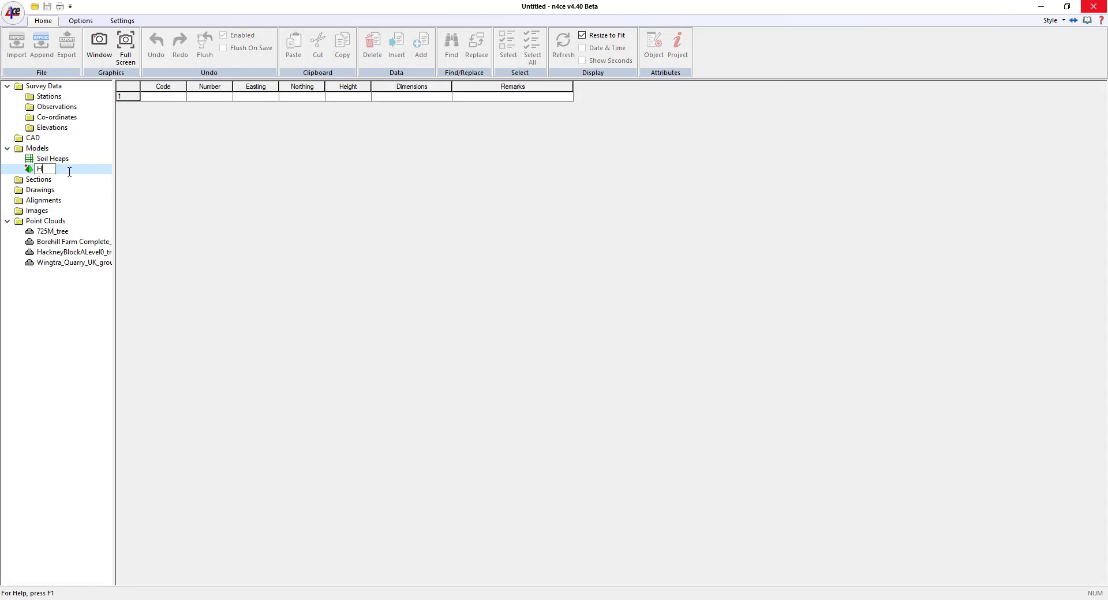
pyautogui.write('Heaps')
pyautogui.press('Return')
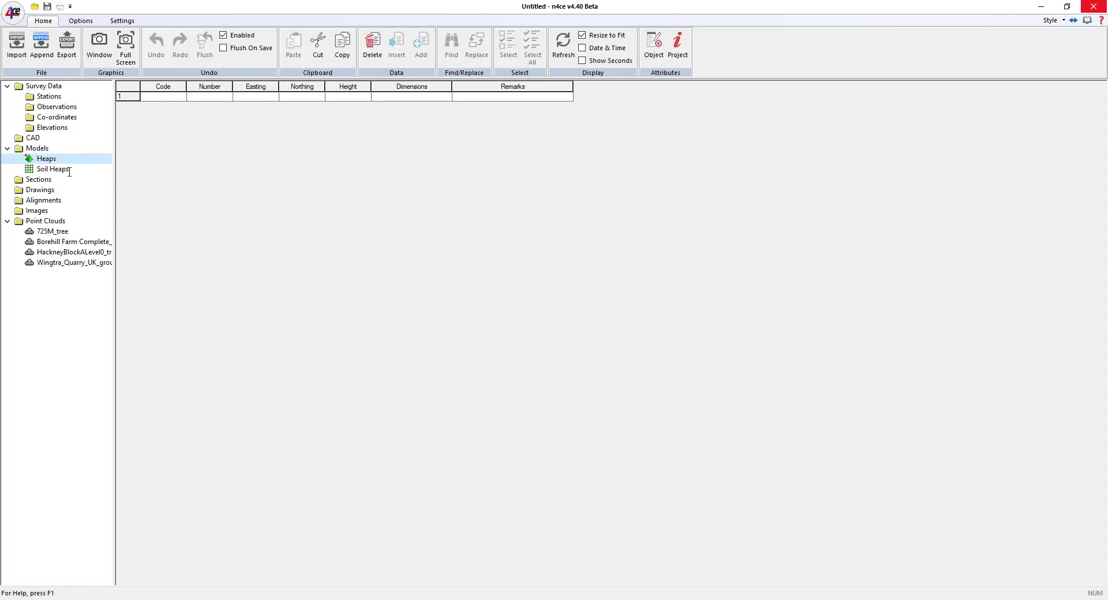
# Step: Paste the copied Banking layer into the CAD window of the Heaps model, then close that CAD window
pyautogui.doubleClick(33, 162)
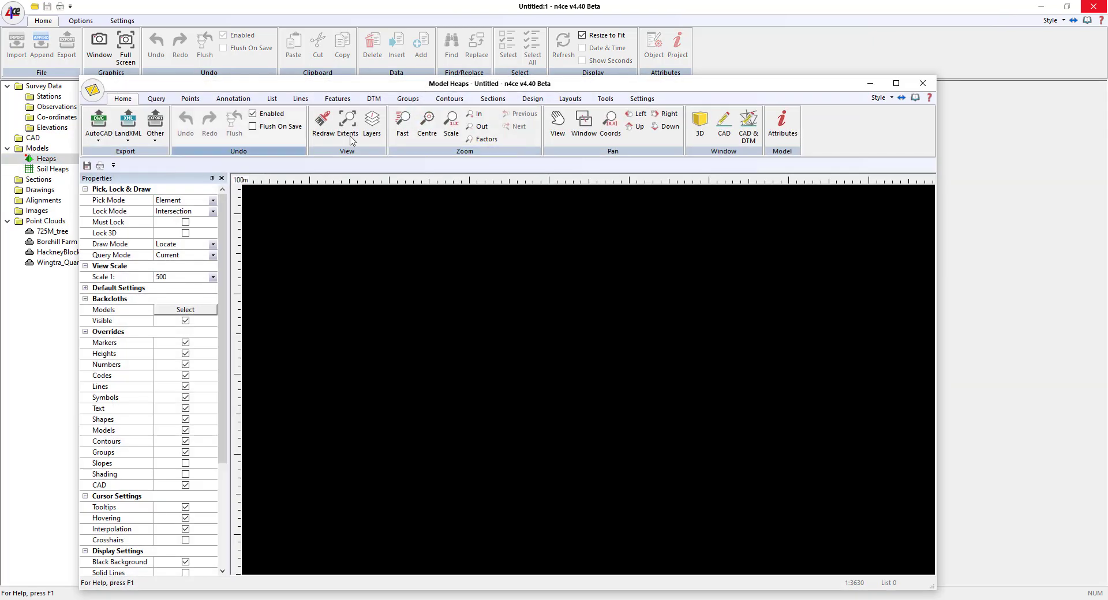
pyautogui.click(722, 124)
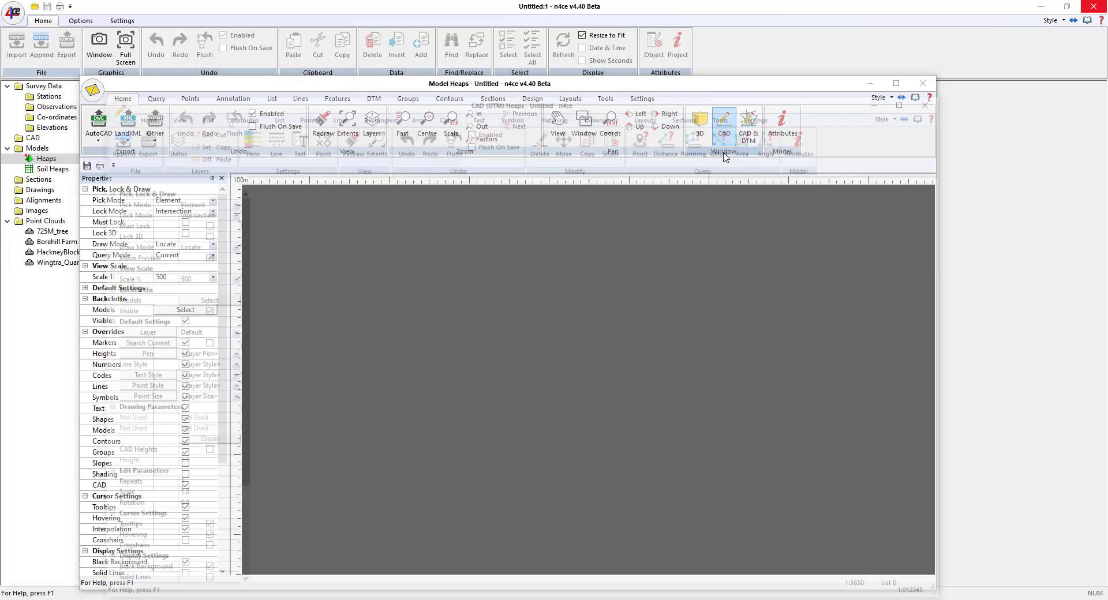
pyautogui.click(169, 115)
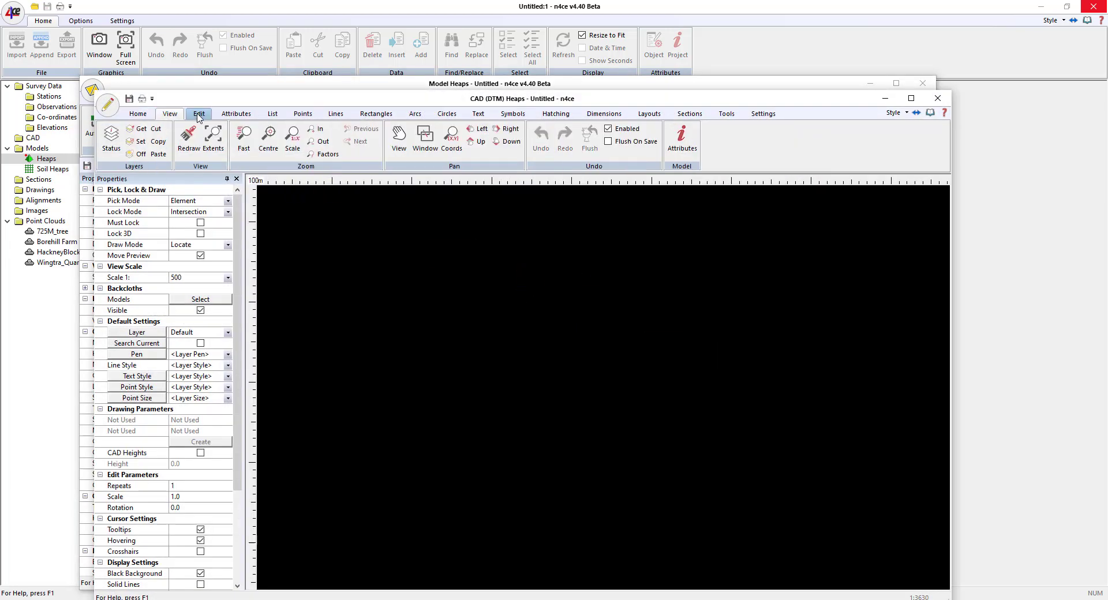
pyautogui.click(199, 113)
pyautogui.scroll(-1, 728, 299)
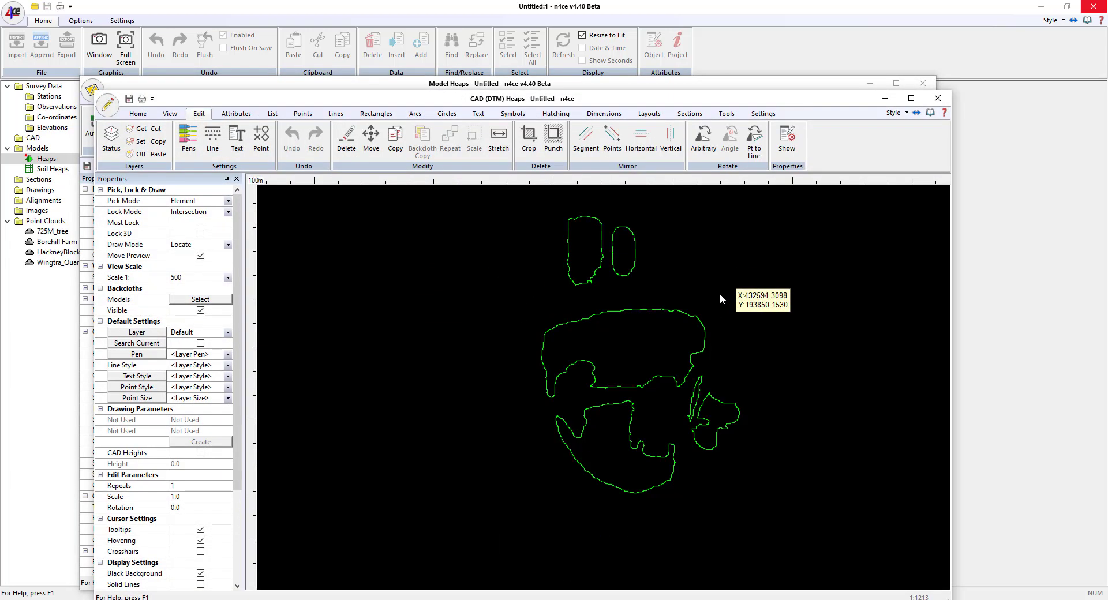
pyautogui.click(935, 99)
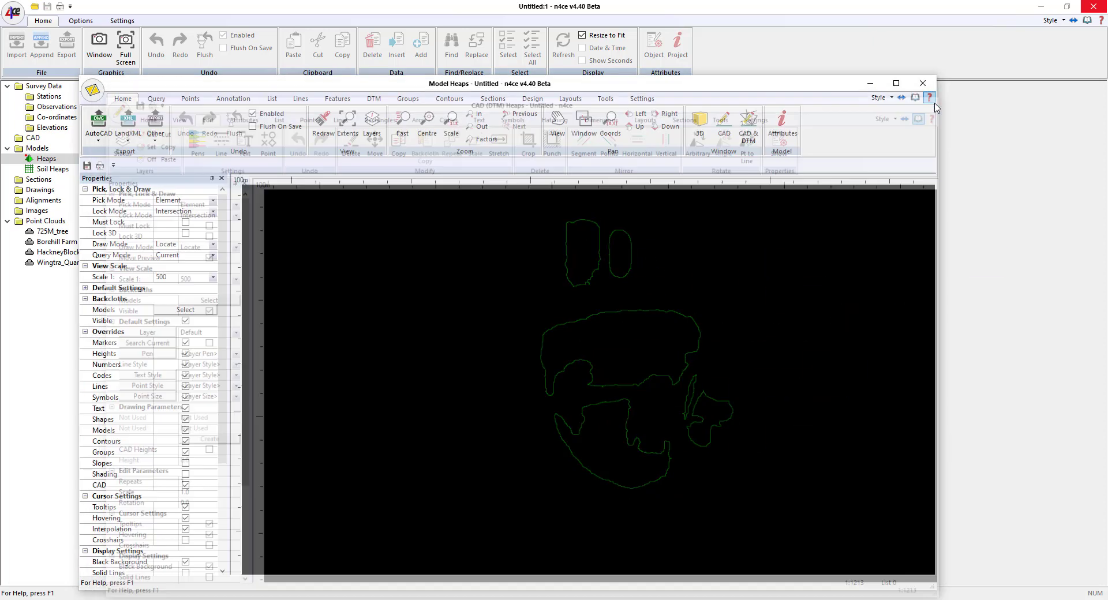
# Step: Generate points from the heap boundary lines with code BB, assigned heights and numeric strings from 1, and turn off the heights display
pyautogui.click(896, 83)
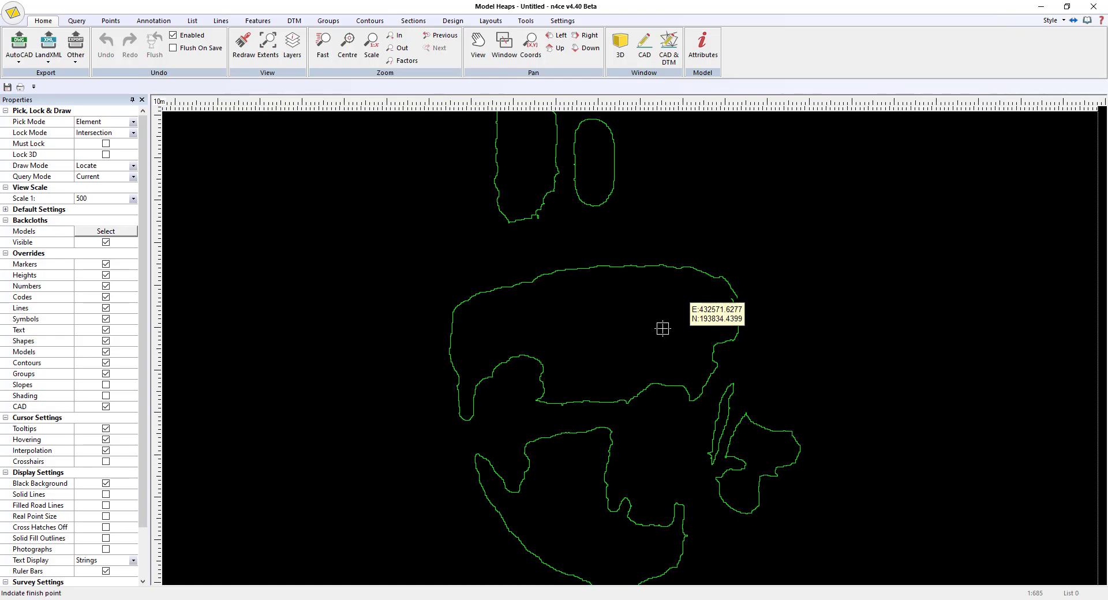
pyautogui.scroll(-1, 648, 431)
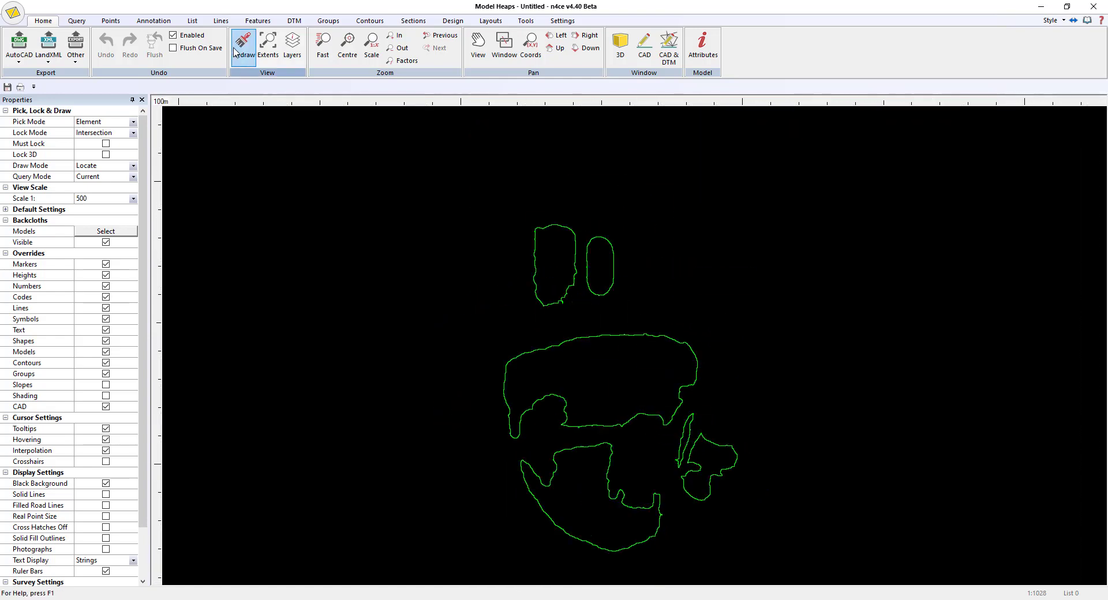
pyautogui.click(115, 23)
pyautogui.click(125, 62)
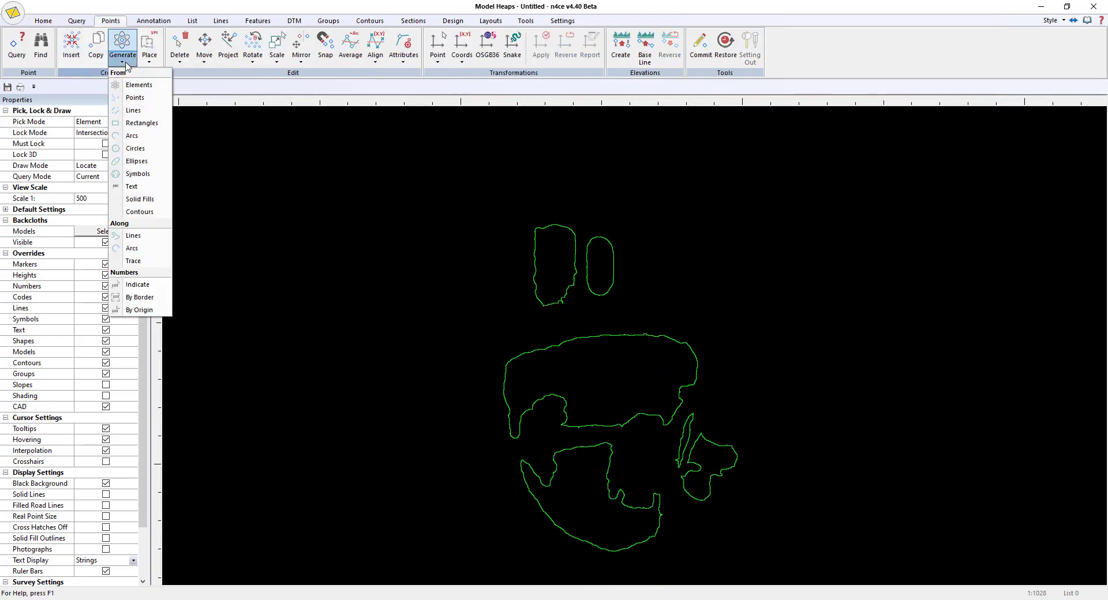
pyautogui.click(133, 111)
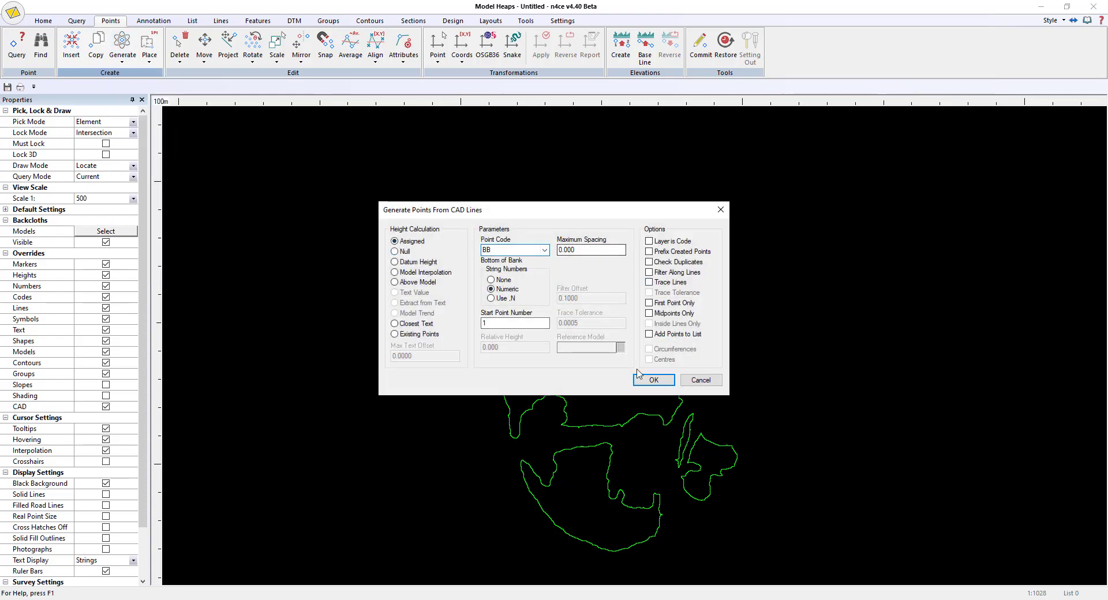
pyautogui.click(651, 380)
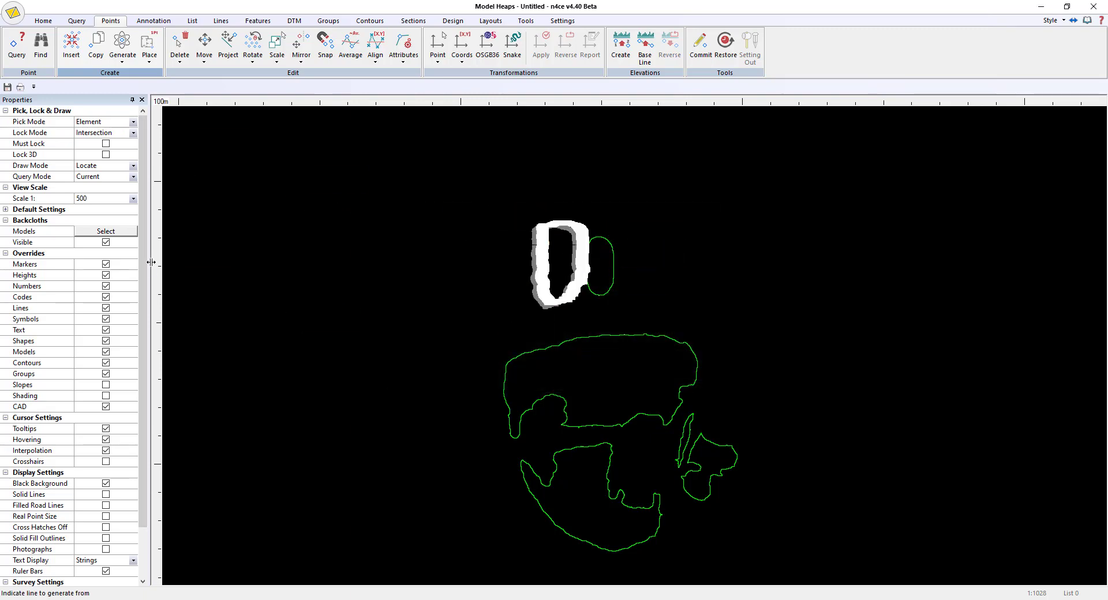
pyautogui.click(106, 275)
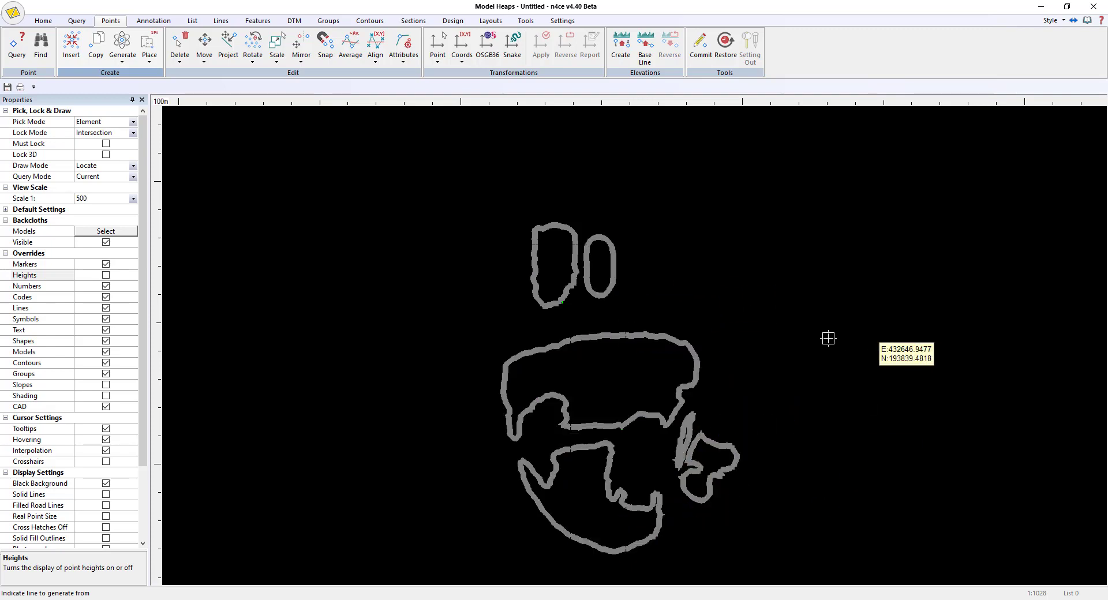
pyautogui.press('Escape')
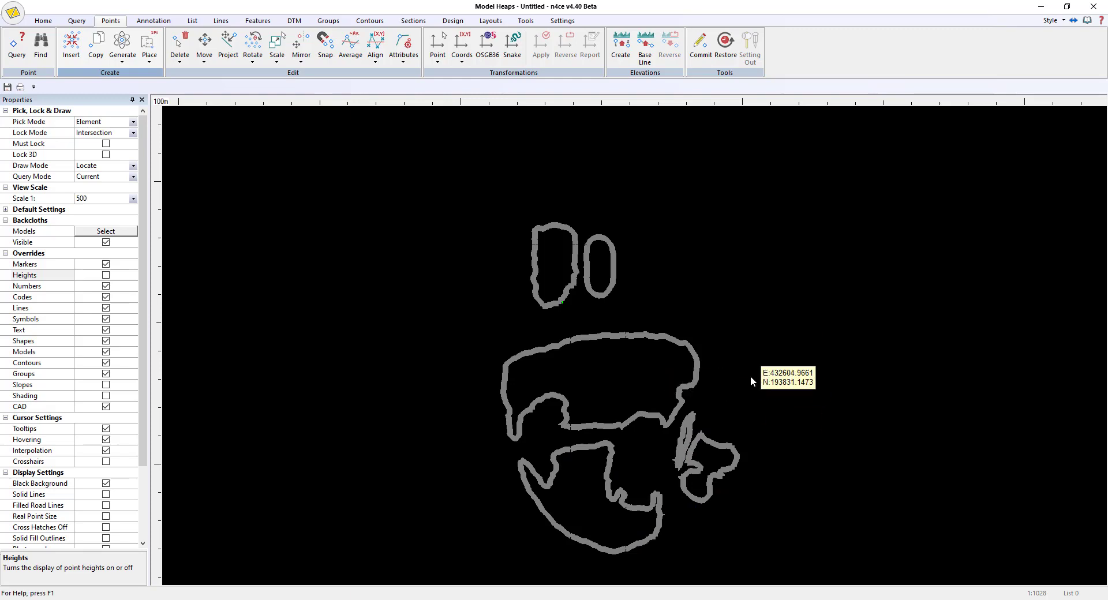
# Step: Delete the line feature of the long, thin heap just west of the small eastern heap
pyautogui.scroll(4, 752, 410)
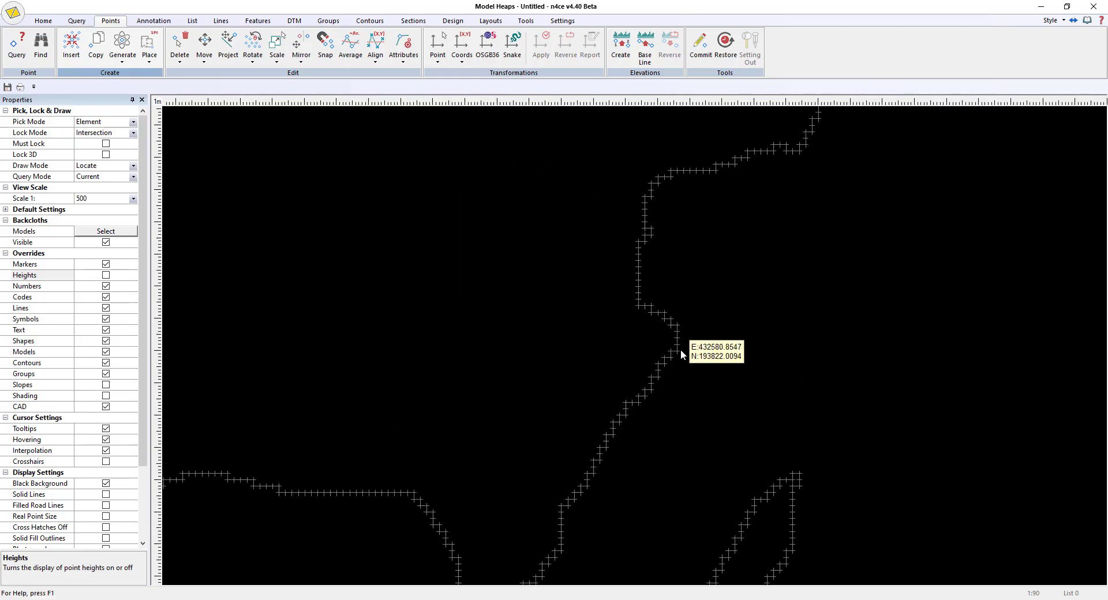
pyautogui.scroll(4, 742, 369)
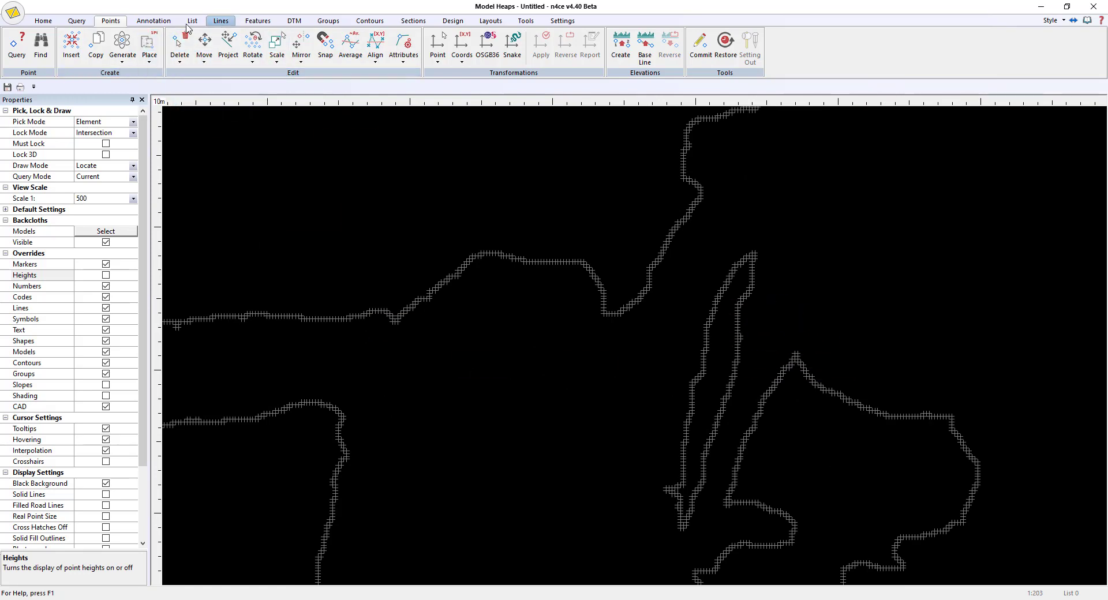
pyautogui.click(219, 22)
pyautogui.click(124, 45)
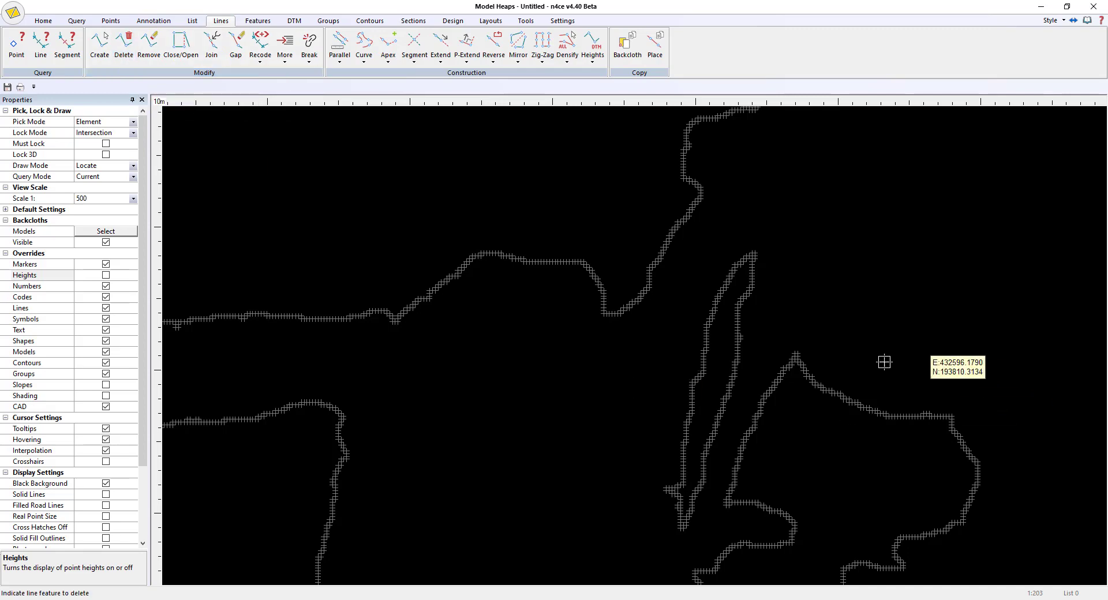
pyautogui.scroll(-1, 796, 260)
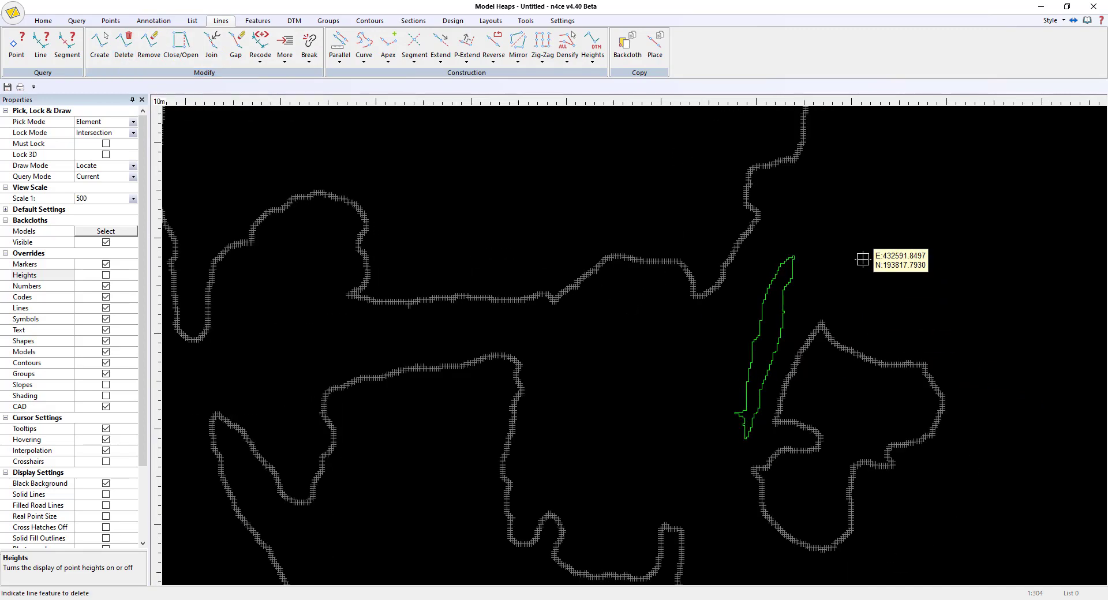
pyautogui.scroll(-3, 721, 358)
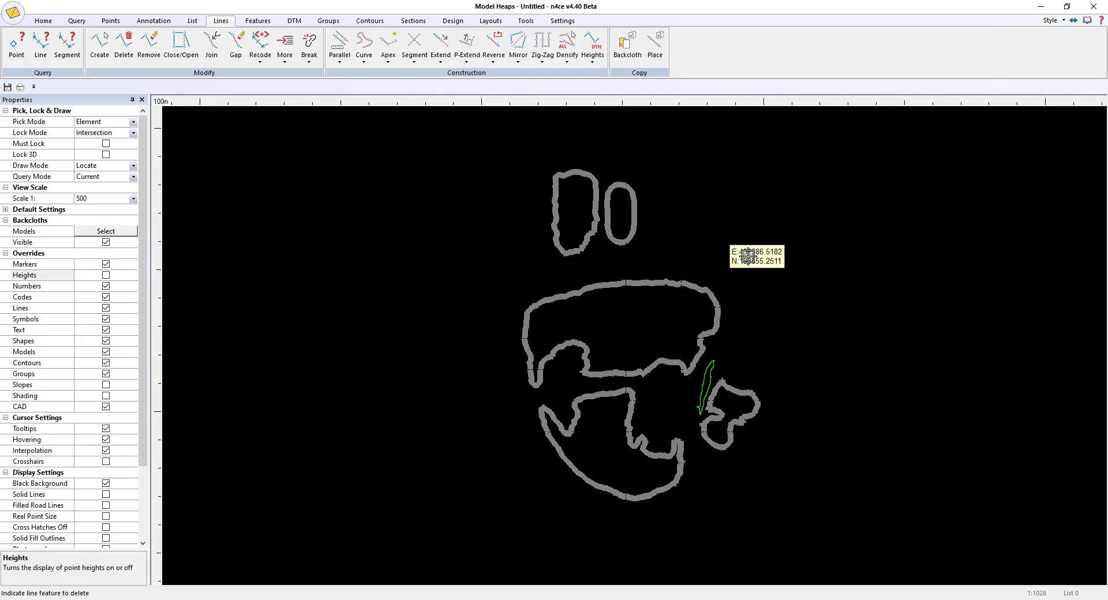
# Step: Create a normal DTM from the heap boundary points and turn off the point markers display
pyautogui.scroll(1, 580, 303)
pyautogui.click(297, 21)
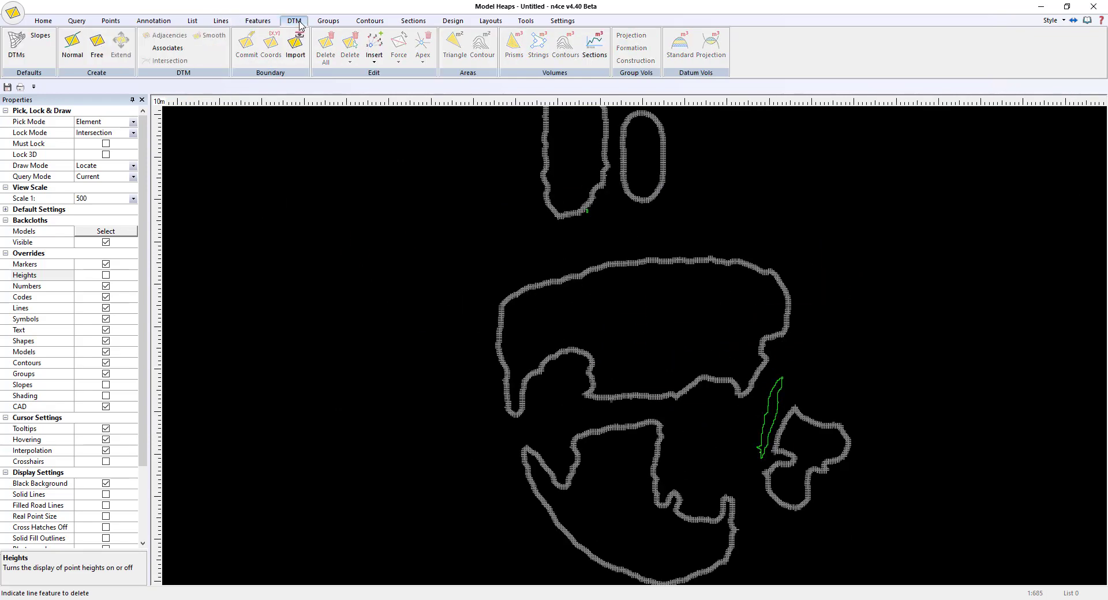
pyautogui.click(75, 56)
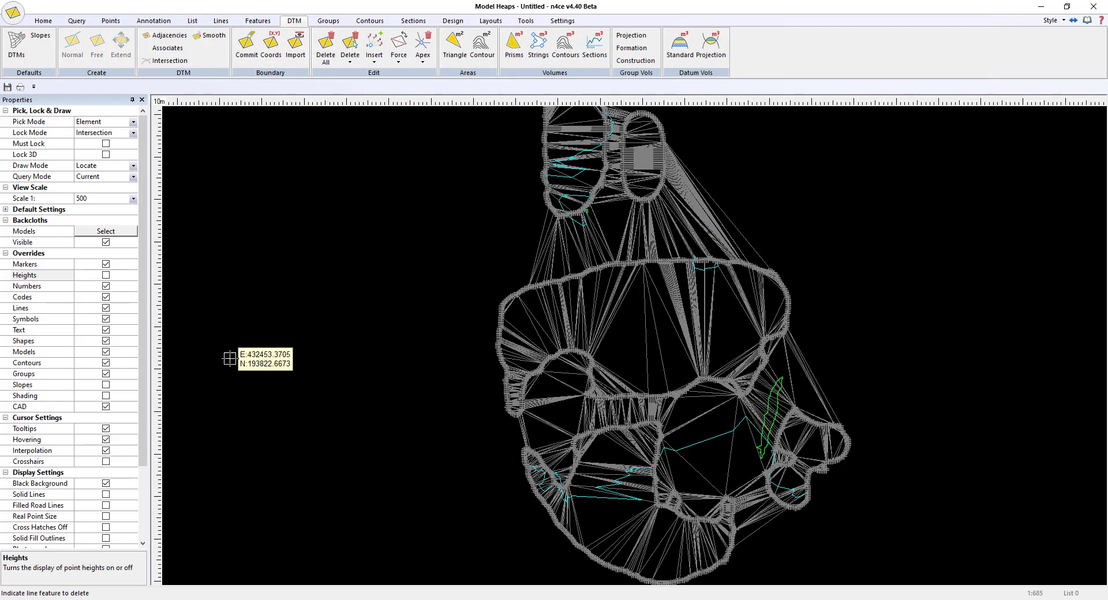
pyautogui.click(106, 264)
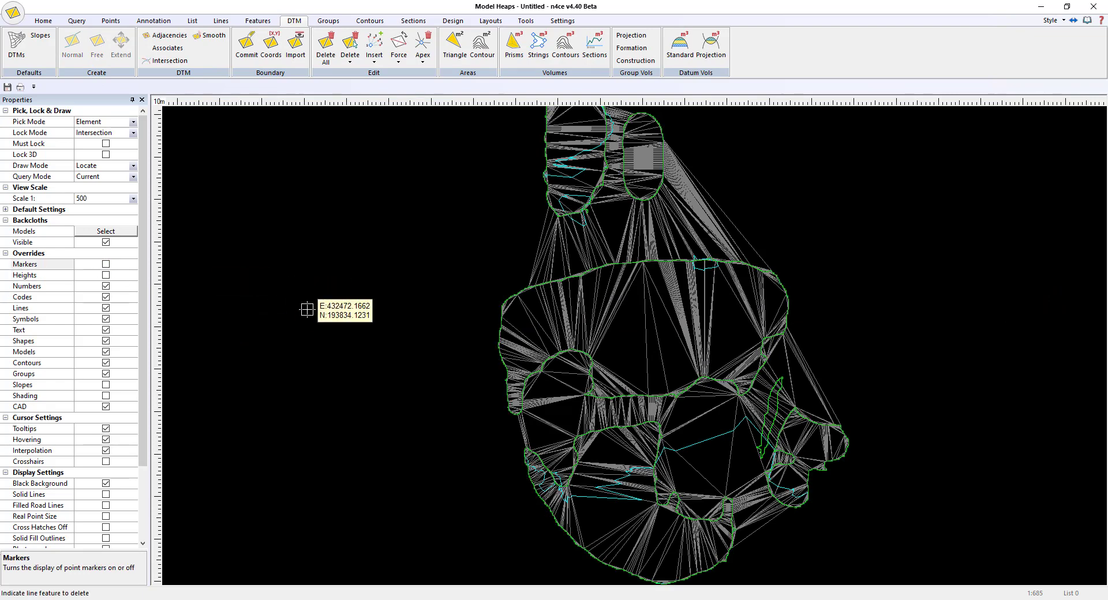
pyautogui.scroll(-2, 355, 317)
pyautogui.scroll(1, 334, 289)
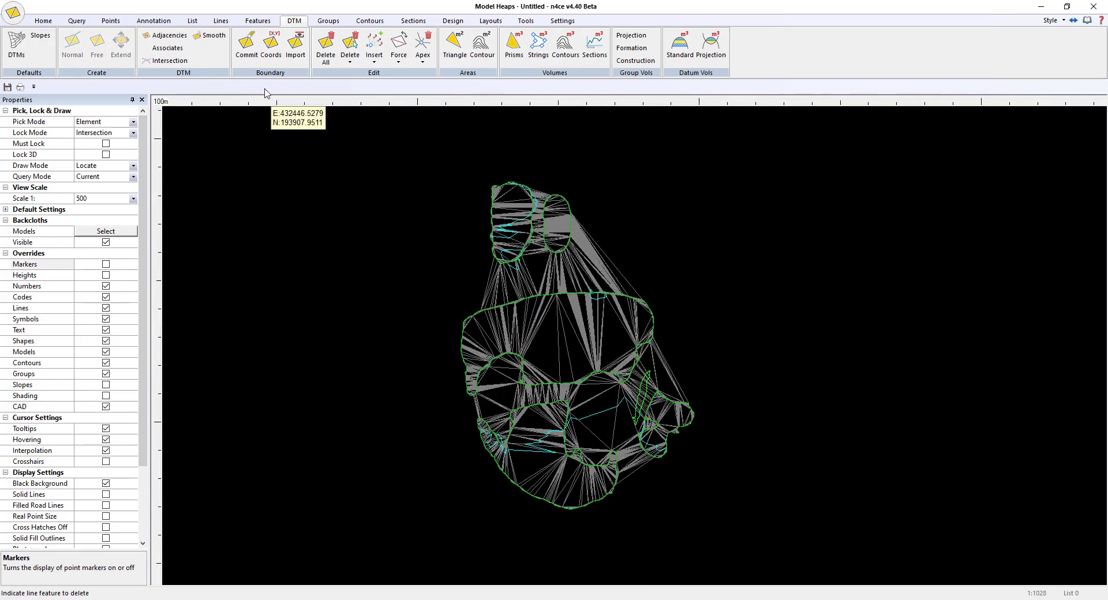
# Step: Load the default DTM groups Mound 1 to Mound 5 into the model's group status
pyautogui.click(340, 21)
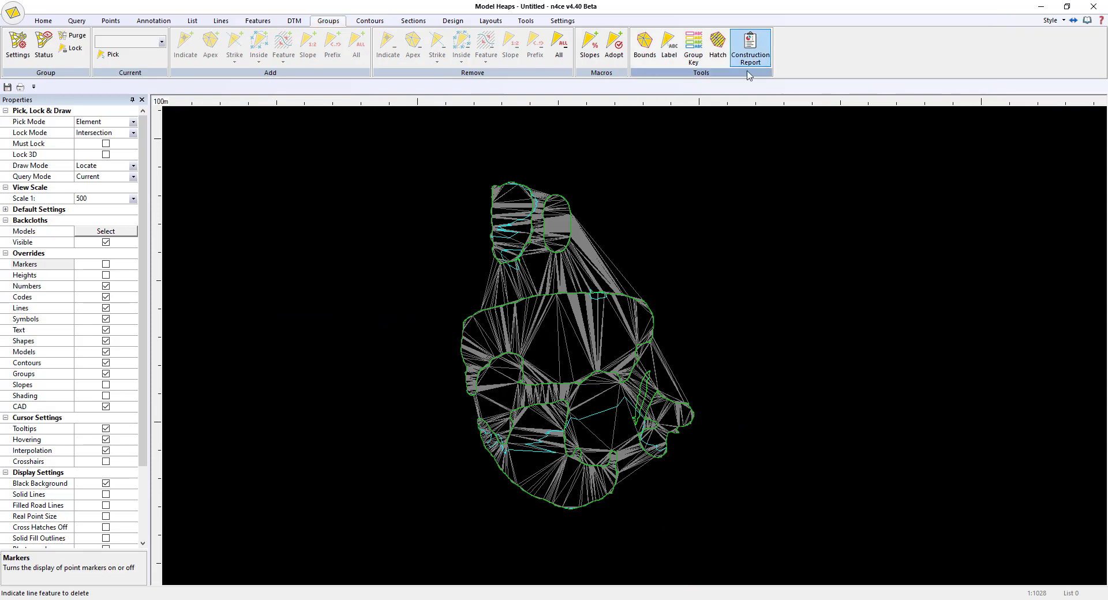
pyautogui.click(44, 43)
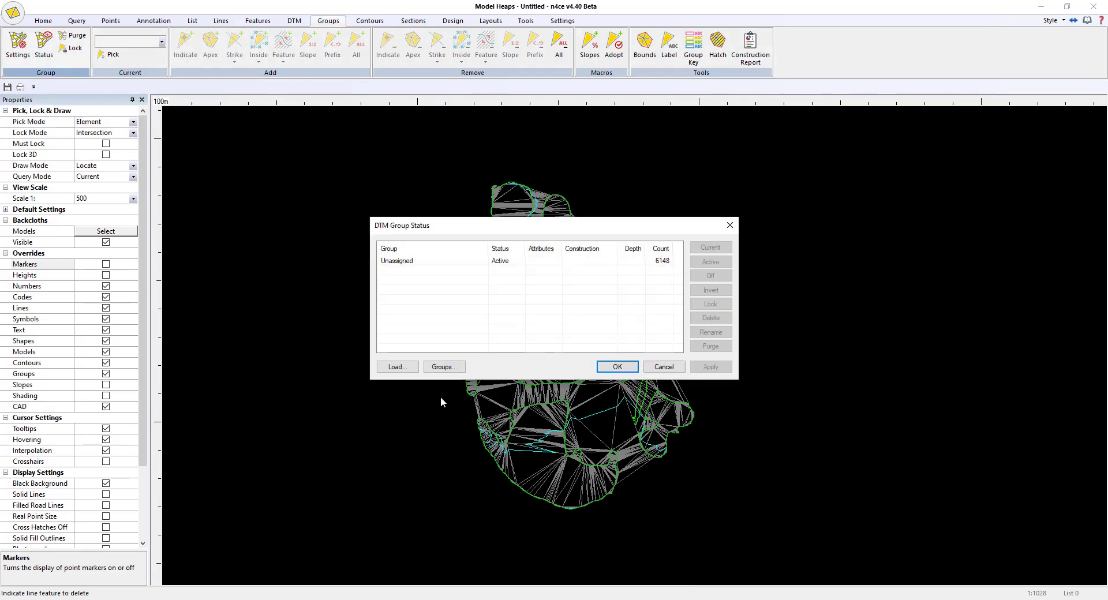
pyautogui.click(397, 367)
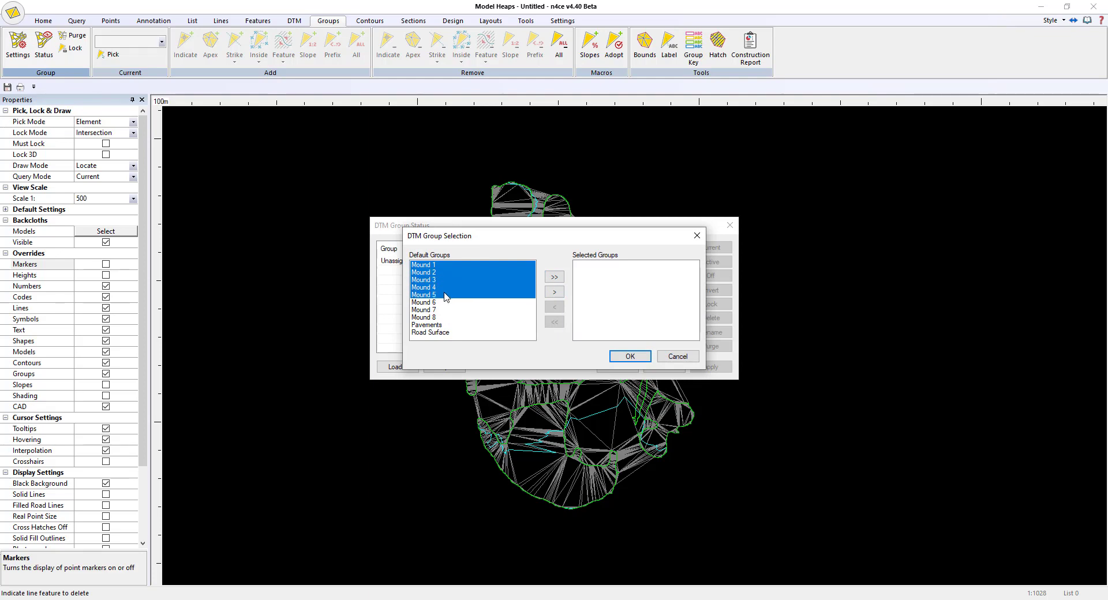
pyautogui.click(554, 292)
pyautogui.click(630, 356)
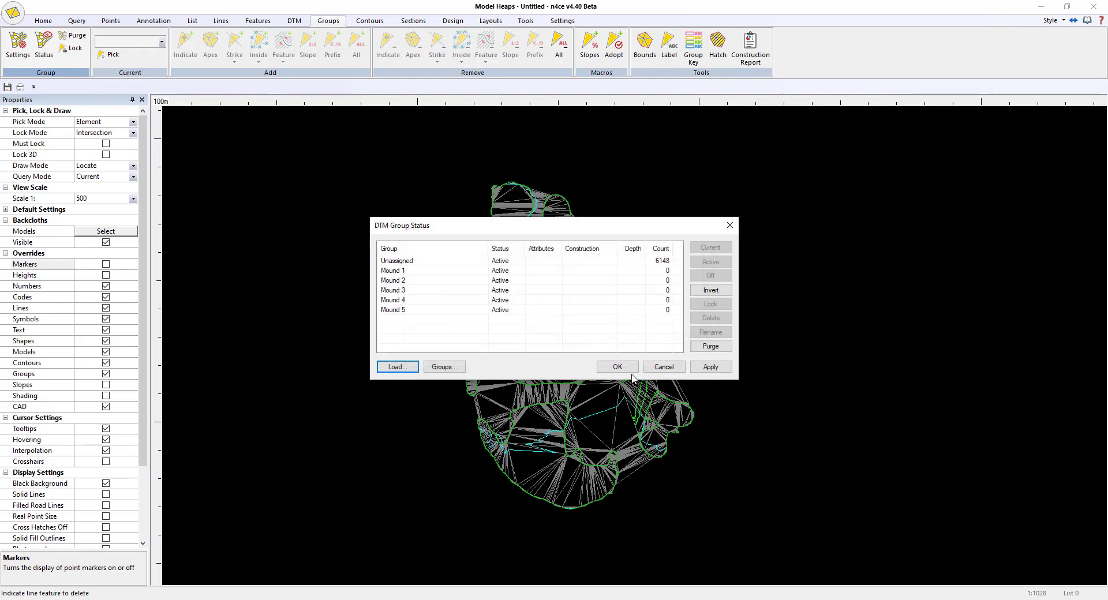
pyautogui.click(617, 368)
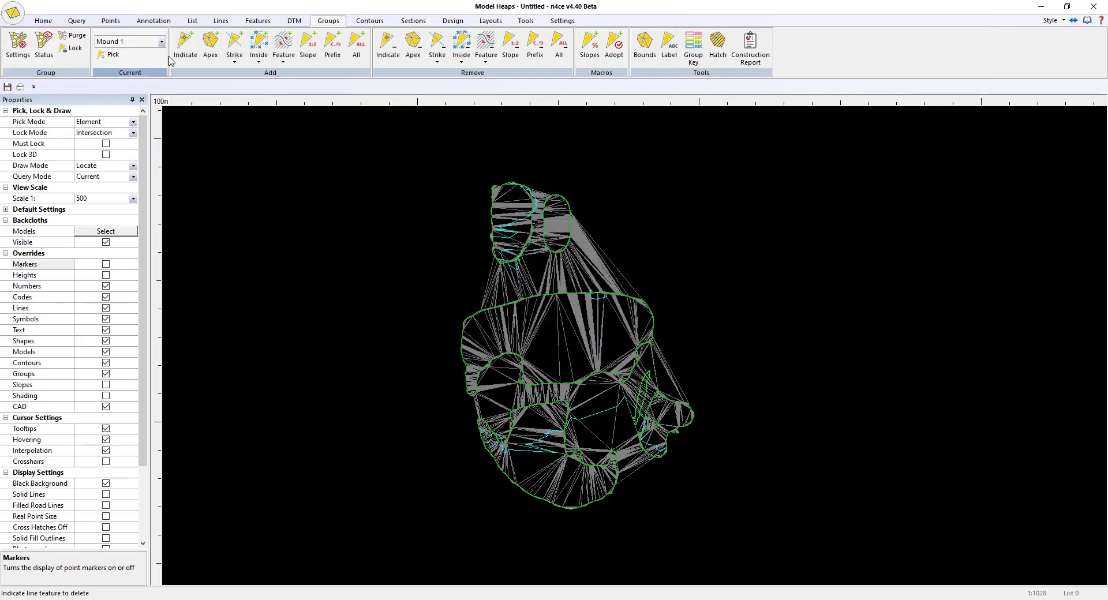
# Step: Add the triangles inside the northwestern heap's boundary to Mound 1 and those inside the narrow oval heap to Mound 2
pyautogui.click(258, 61)
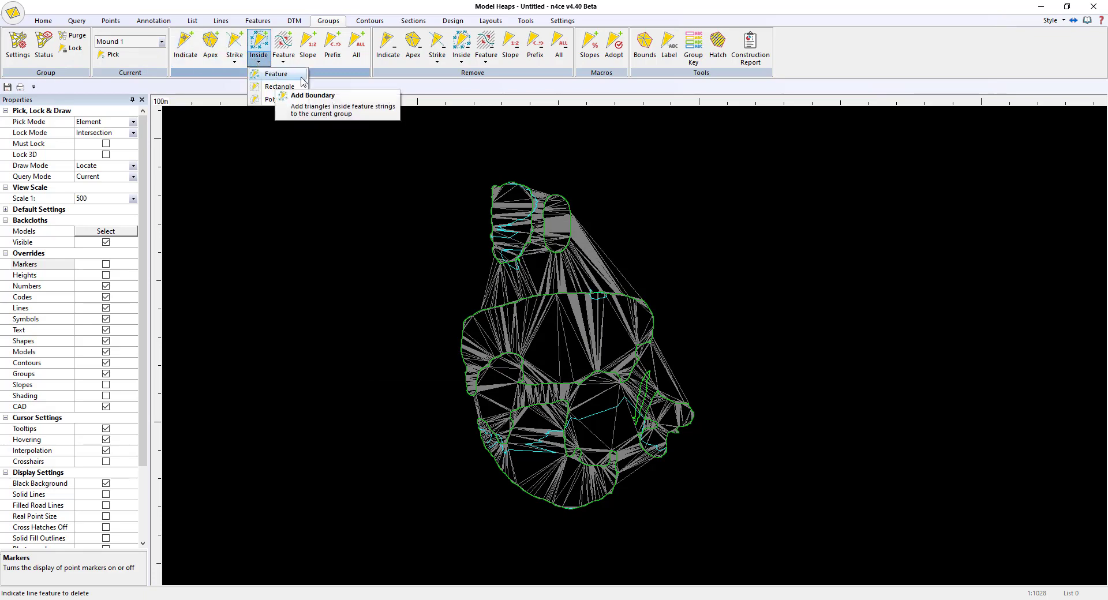
pyautogui.click(288, 74)
pyautogui.click(511, 186)
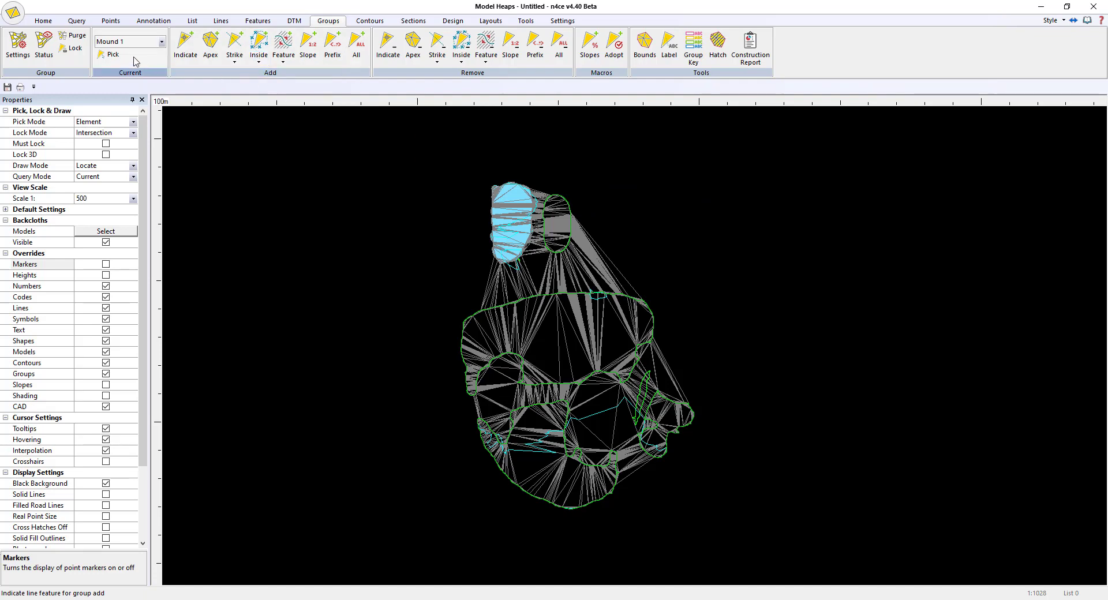
pyautogui.click(162, 41)
pyautogui.click(116, 63)
pyautogui.click(558, 197)
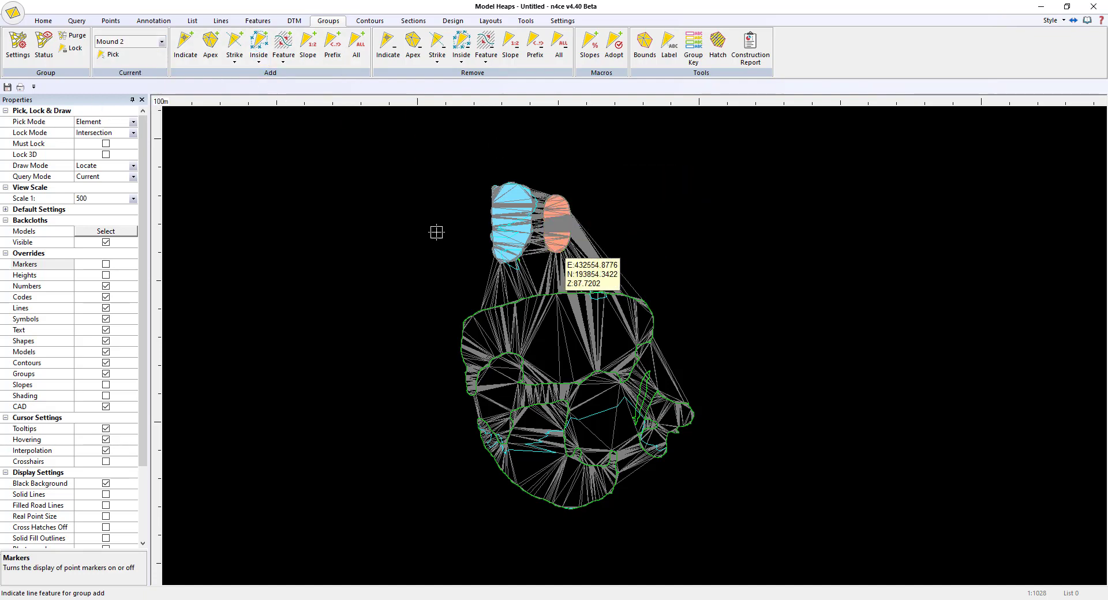
# Step: Add the triangles inside the large central heap's boundary to Mound 3 and those inside the large southern heap to Mound 4
pyautogui.click(162, 41)
pyautogui.click(116, 73)
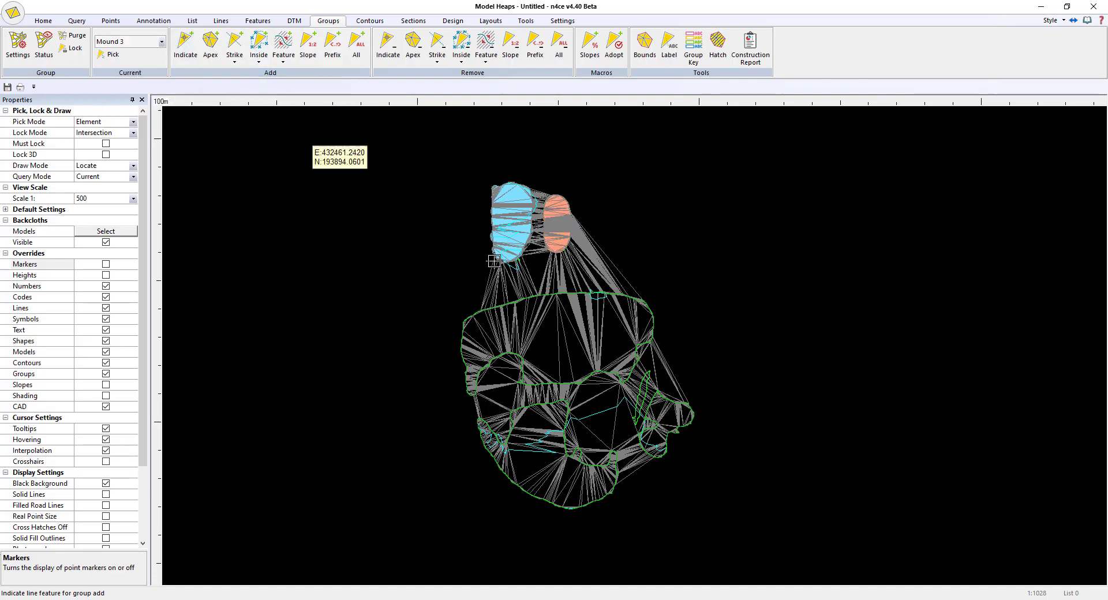
pyautogui.click(538, 295)
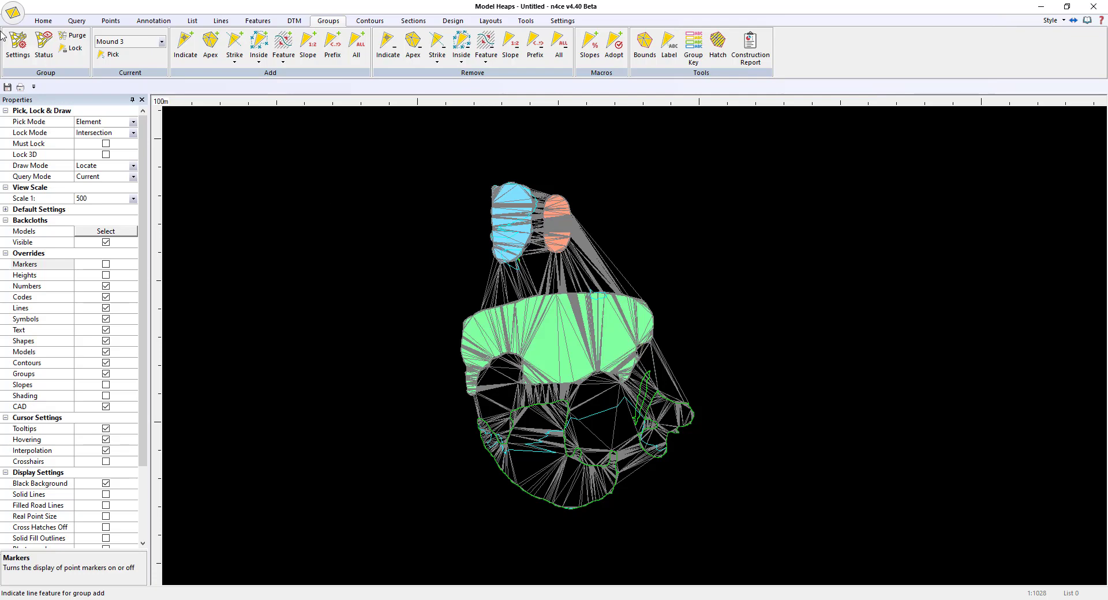
pyautogui.click(161, 41)
pyautogui.click(127, 94)
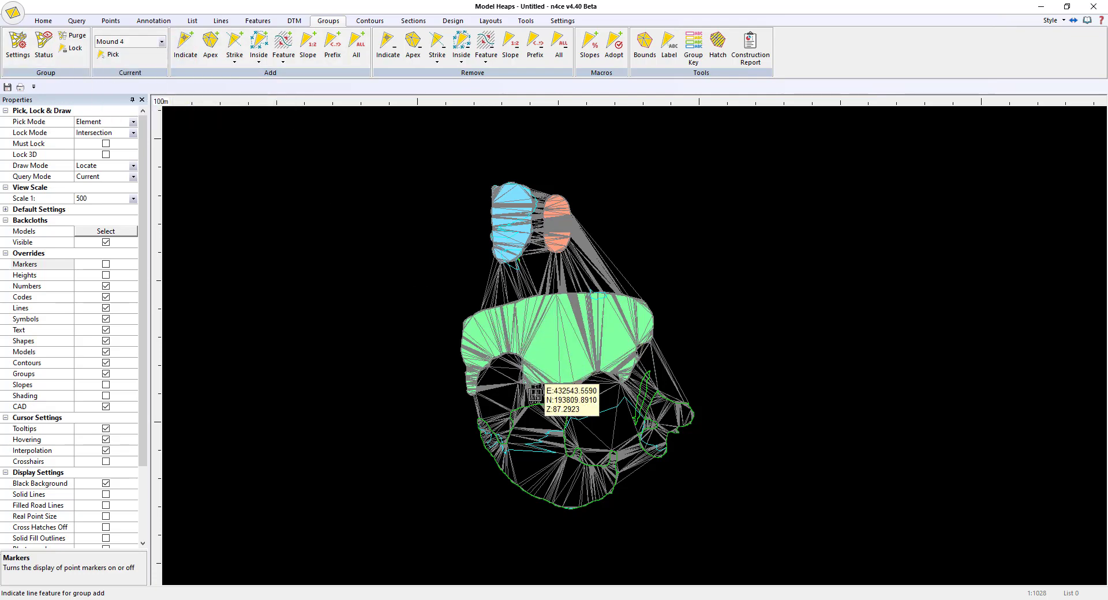
pyautogui.click(517, 407)
# Step: Add the triangles inside the small eastern heap's boundary to Mound 5
pyautogui.click(162, 42)
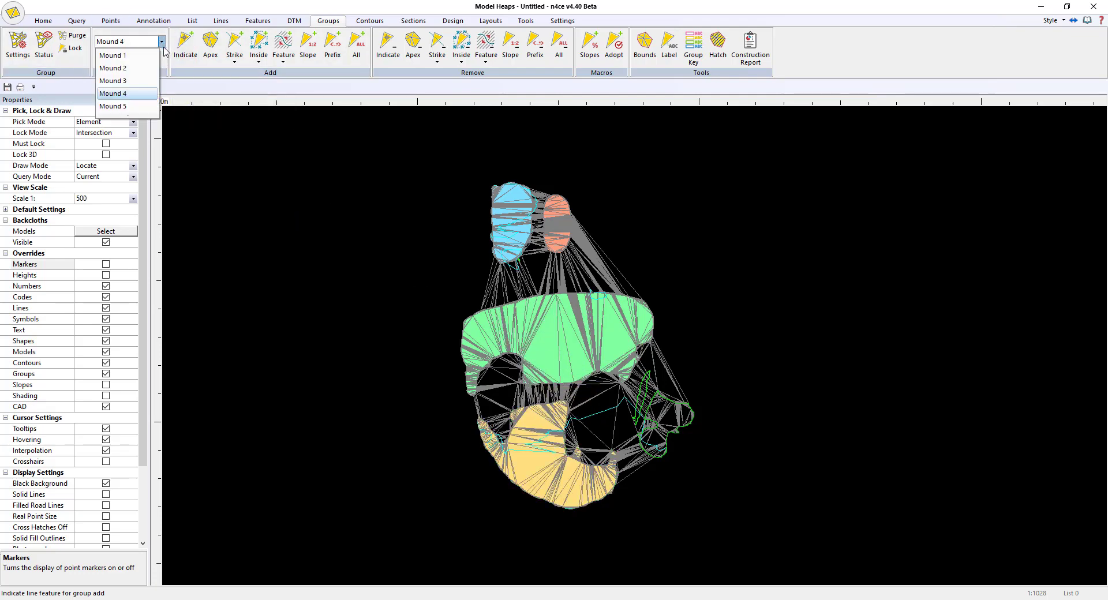
pyautogui.click(139, 107)
pyautogui.click(684, 404)
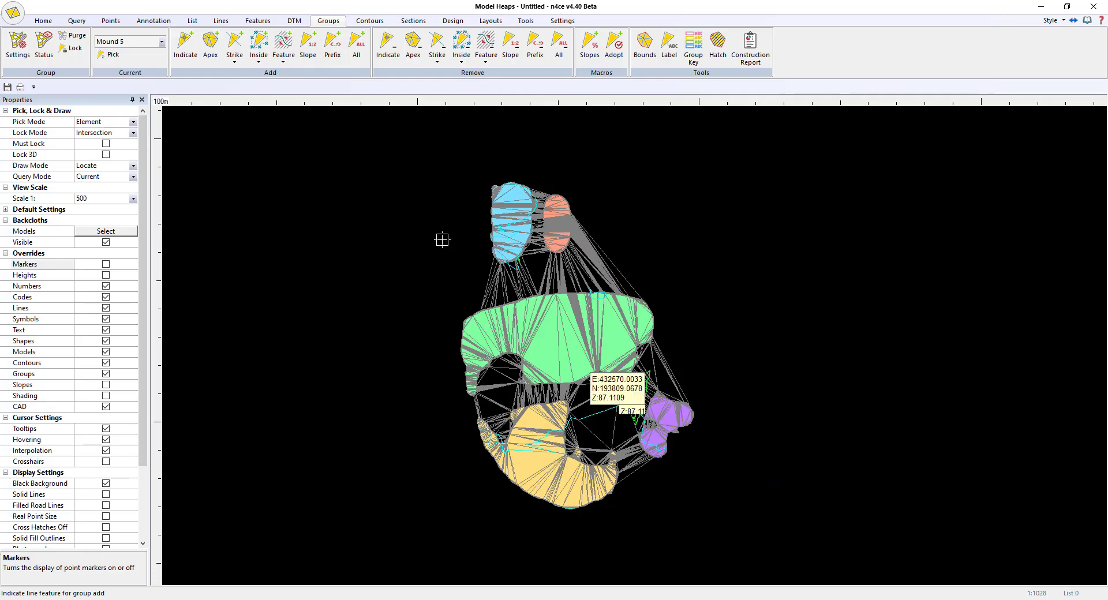
# Step: Delete all ungrouped triangles from the DTM
pyautogui.click(294, 20)
pyautogui.click(348, 61)
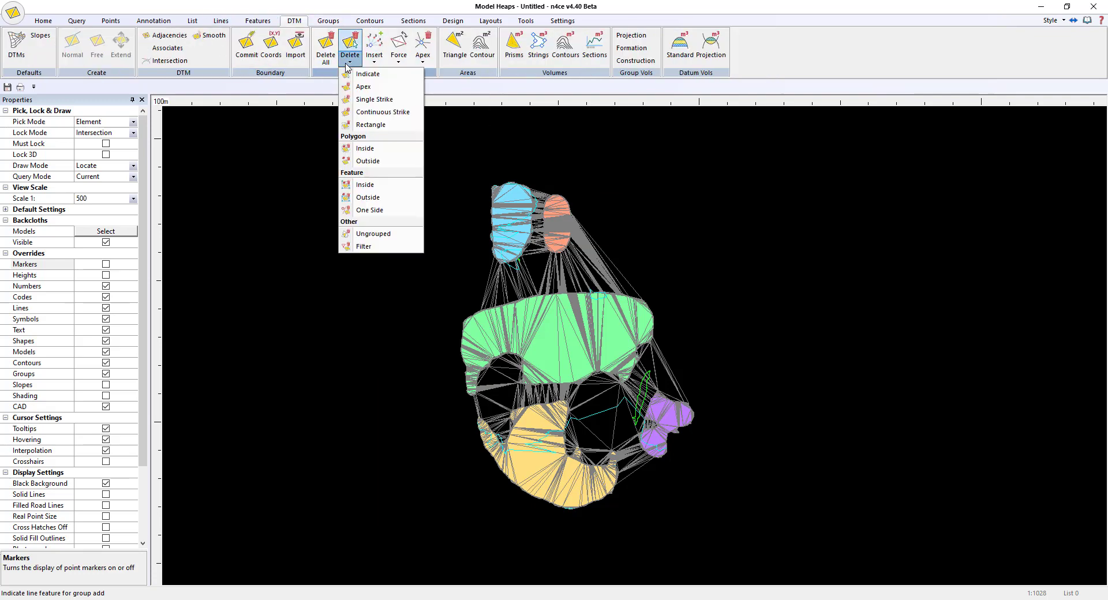
pyautogui.click(381, 234)
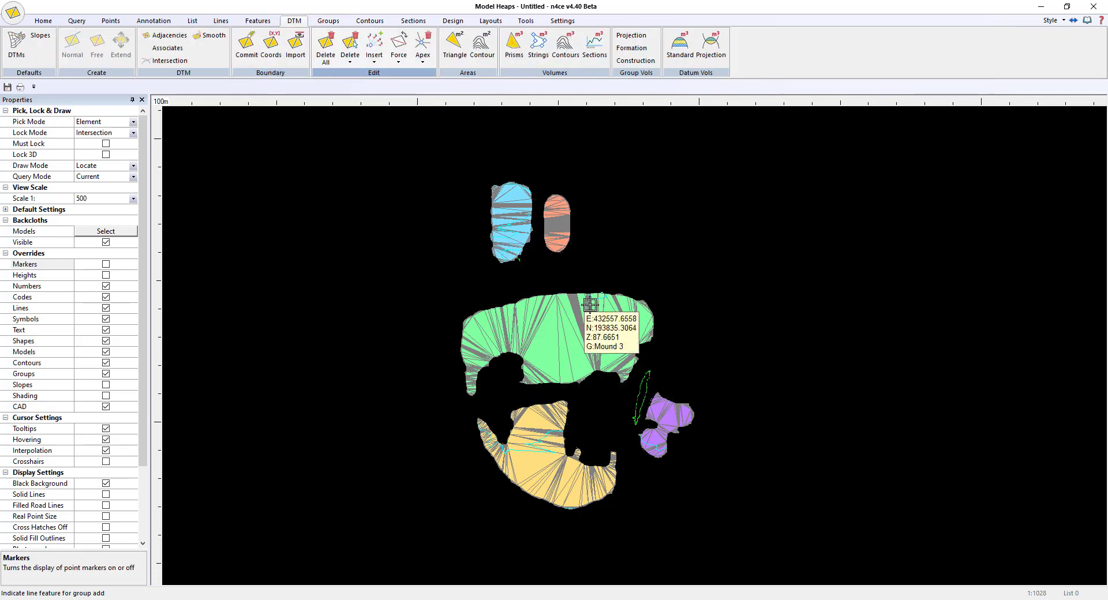
# Step: Turn off the display of lines, models and contours, and switch the Banking CAD layer off
pyautogui.click(106, 308)
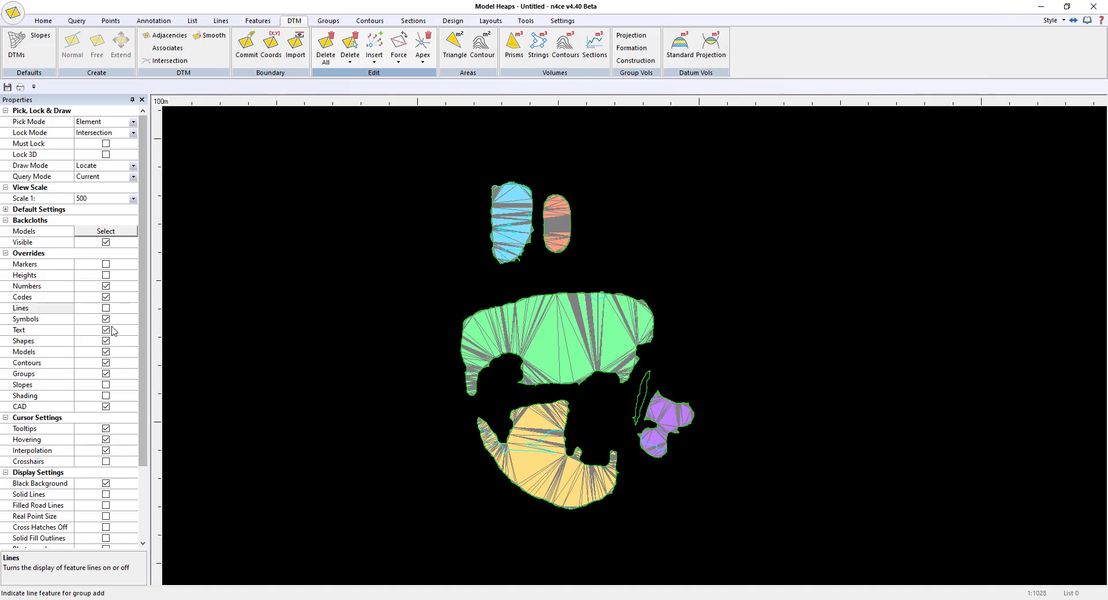
pyautogui.hotkey('ctrl', 'l')
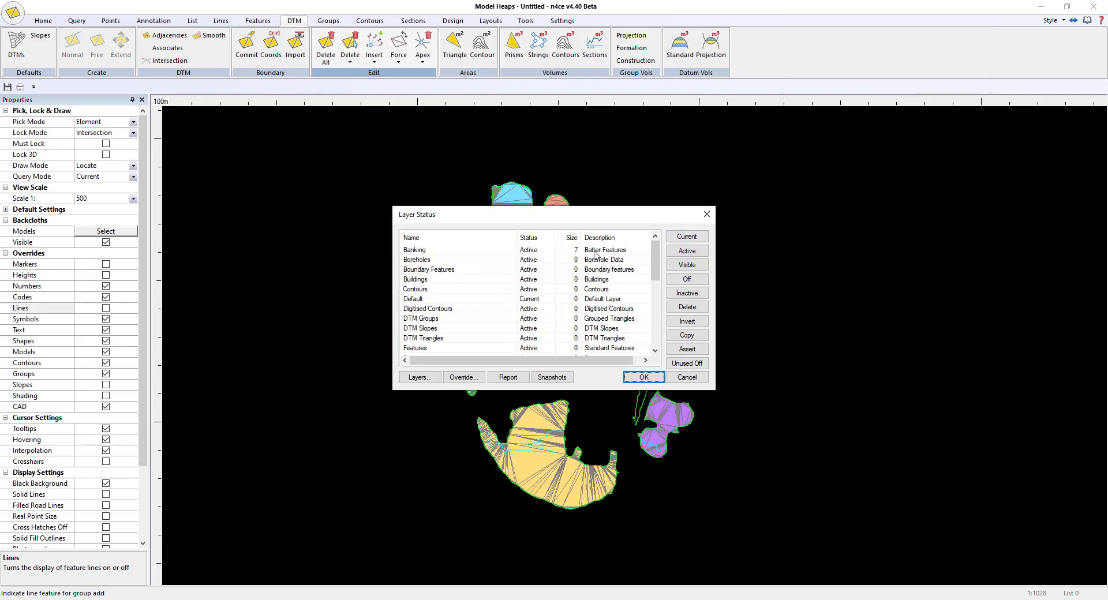
pyautogui.click(434, 251)
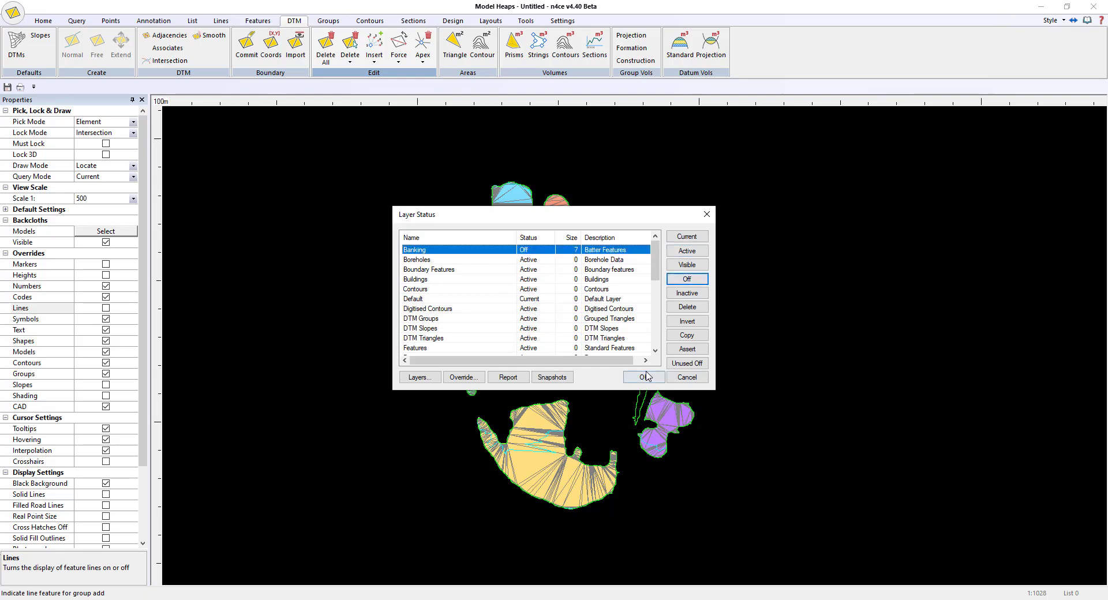
pyautogui.click(645, 377)
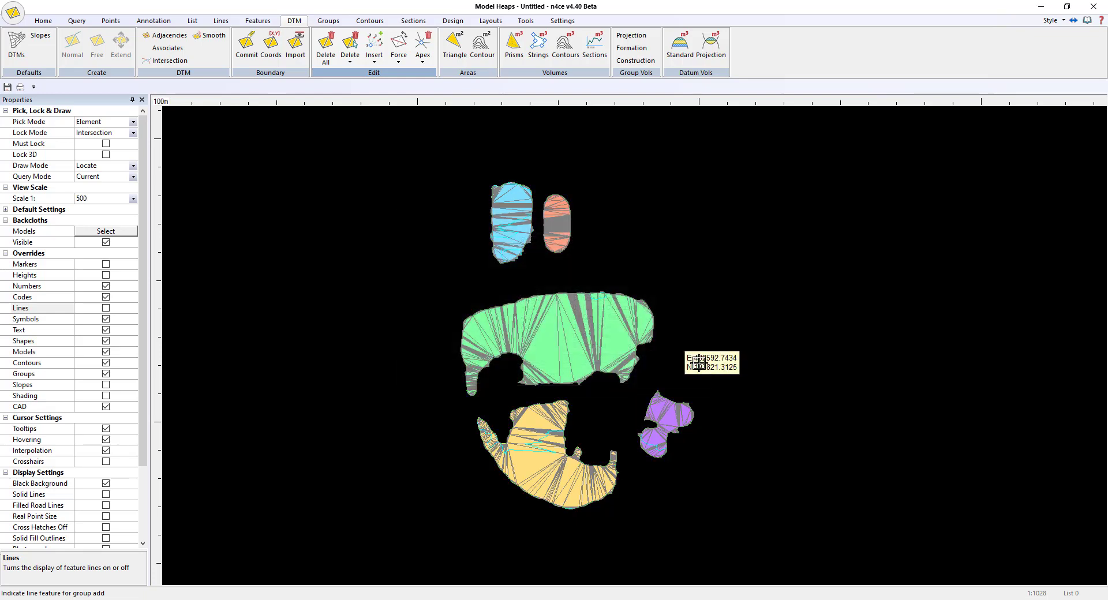
pyautogui.click(106, 352)
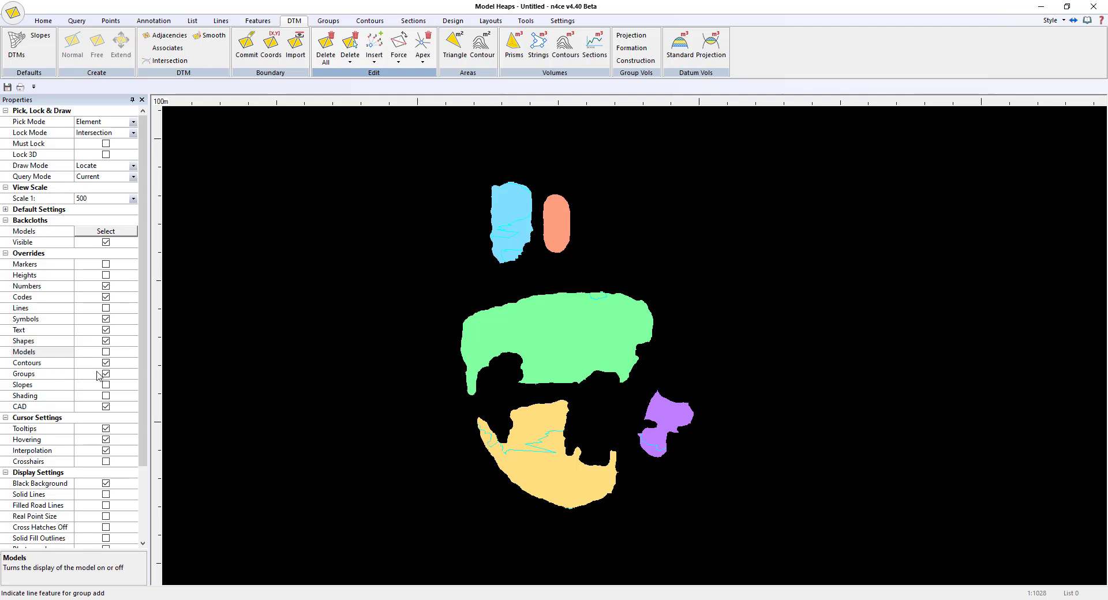
pyautogui.click(106, 363)
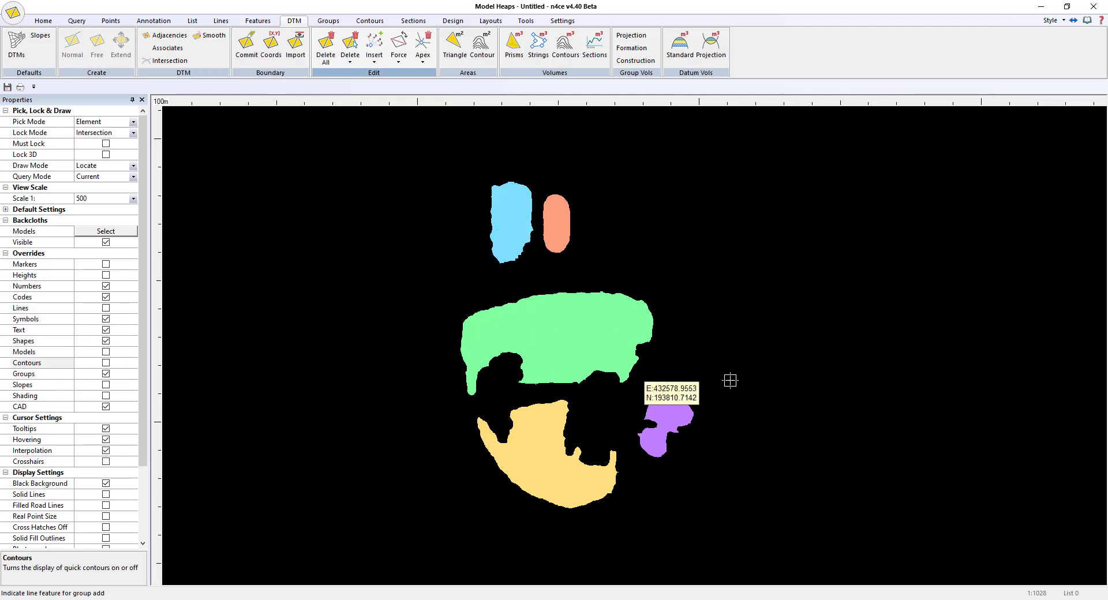
# Step: Set the view scale to 1:200 and set up group labels on the Default layer with solid style and red pen
pyautogui.click(134, 198)
pyautogui.click(101, 262)
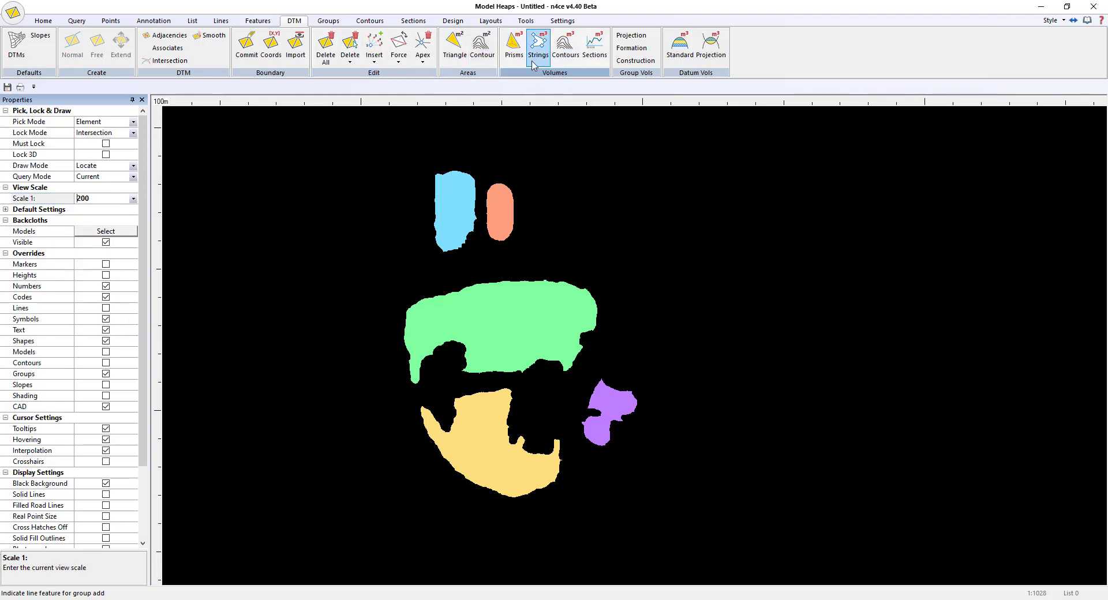
pyautogui.click(328, 21)
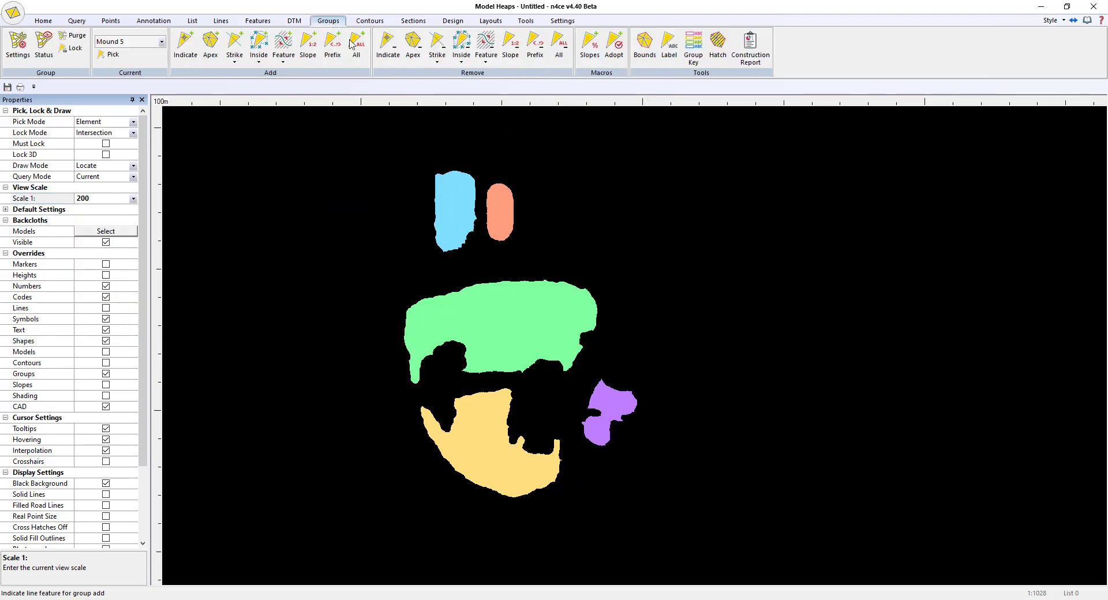
pyautogui.click(681, 67)
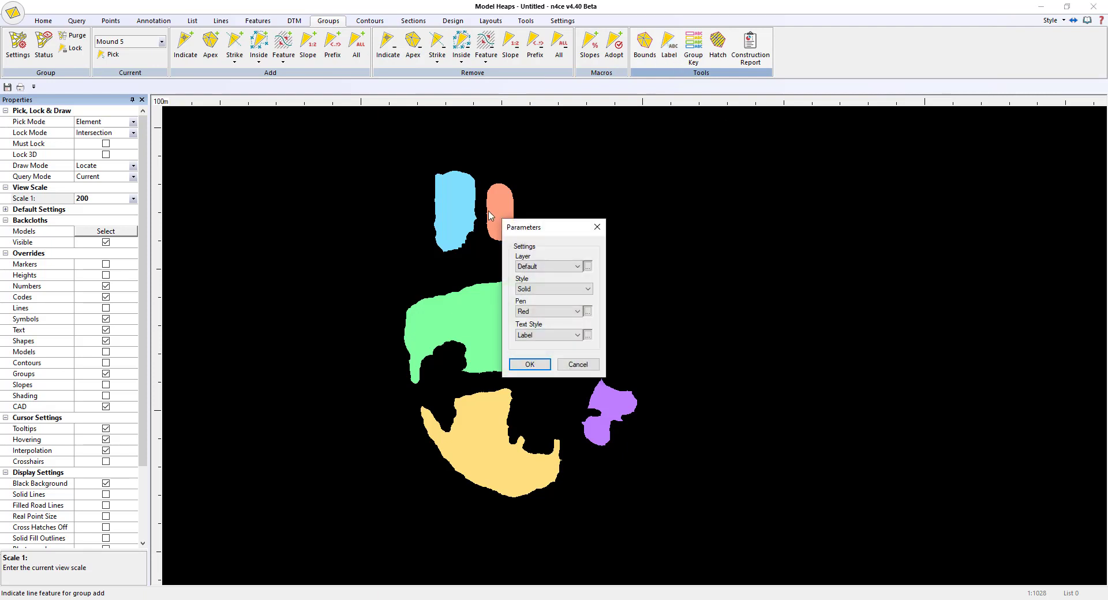
pyautogui.click(570, 335)
pyautogui.click(542, 345)
pyautogui.click(524, 368)
# Step: Label the two northern heaps Mound 1 and Mound 2, placing each group label outside its heap with a leader
pyautogui.click(446, 183)
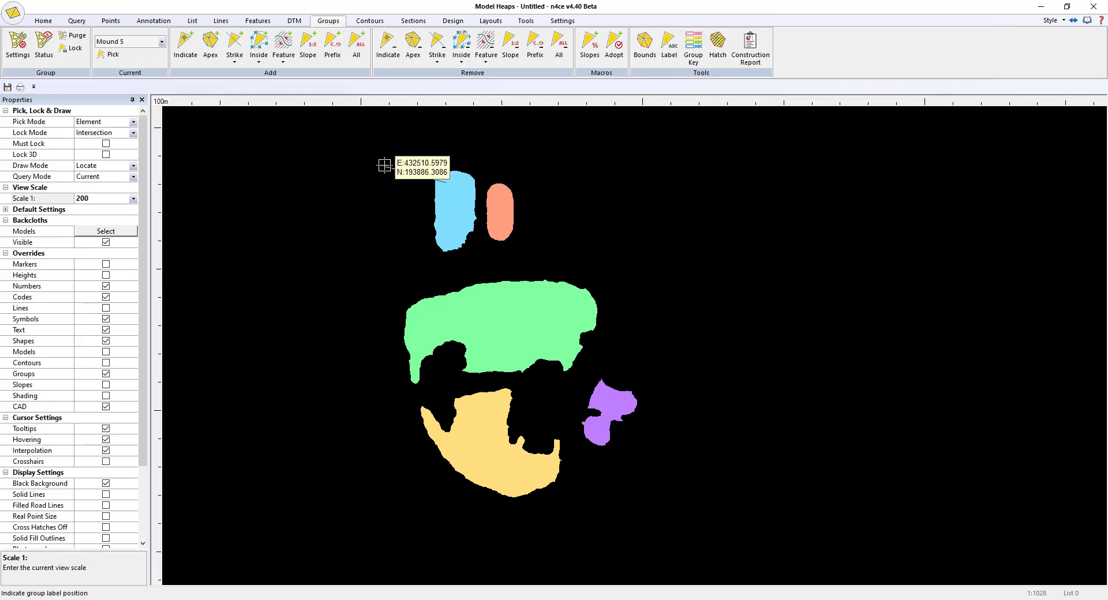
pyautogui.click(385, 165)
pyautogui.click(508, 195)
pyautogui.click(558, 163)
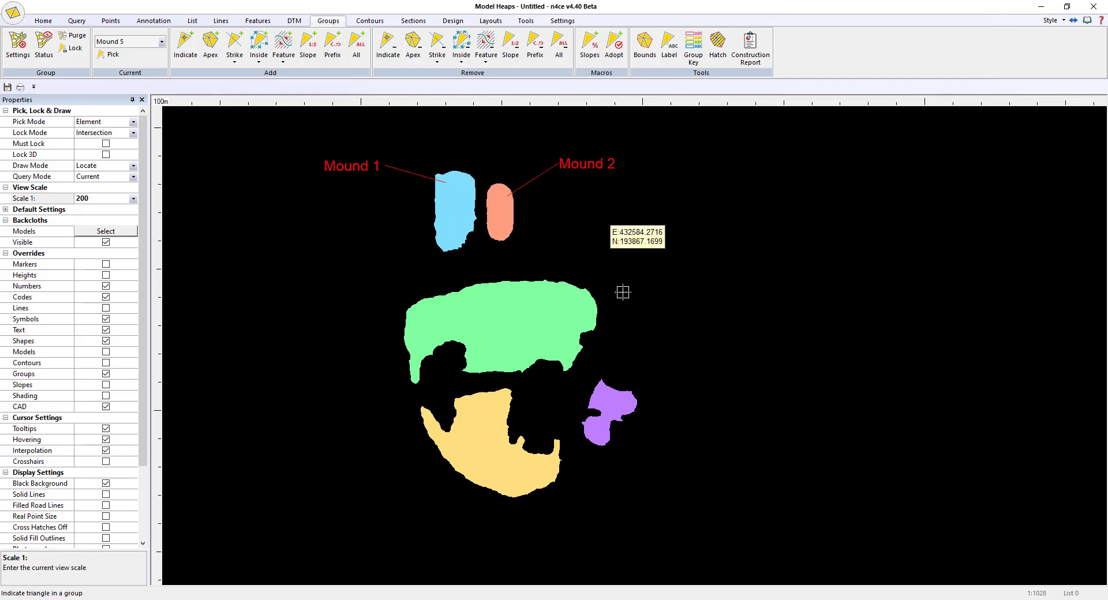
# Step: Label the remaining heaps Mound 3, Mound 5 and Mound 4, placing each group label outside its heap with a leader
pyautogui.click(583, 304)
pyautogui.click(706, 247)
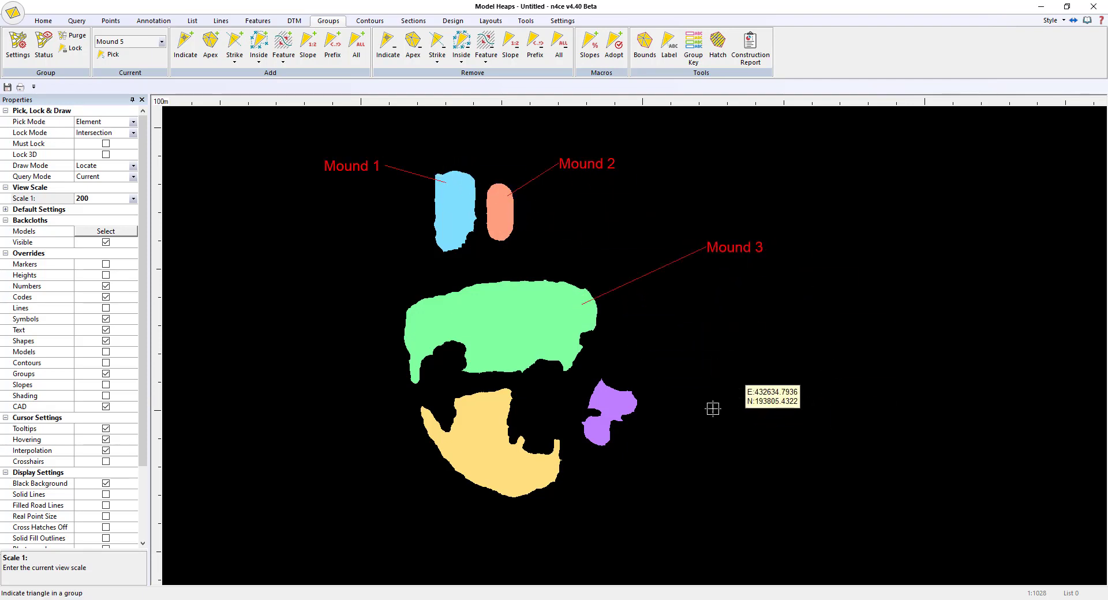
pyautogui.click(623, 408)
pyautogui.click(672, 463)
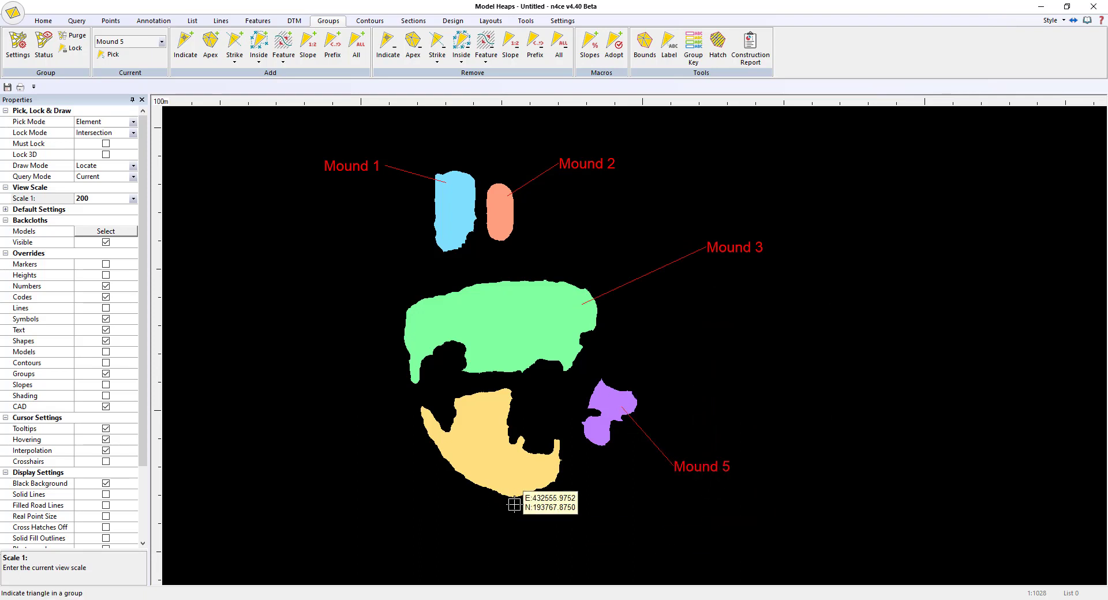
pyautogui.click(473, 449)
pyautogui.click(423, 485)
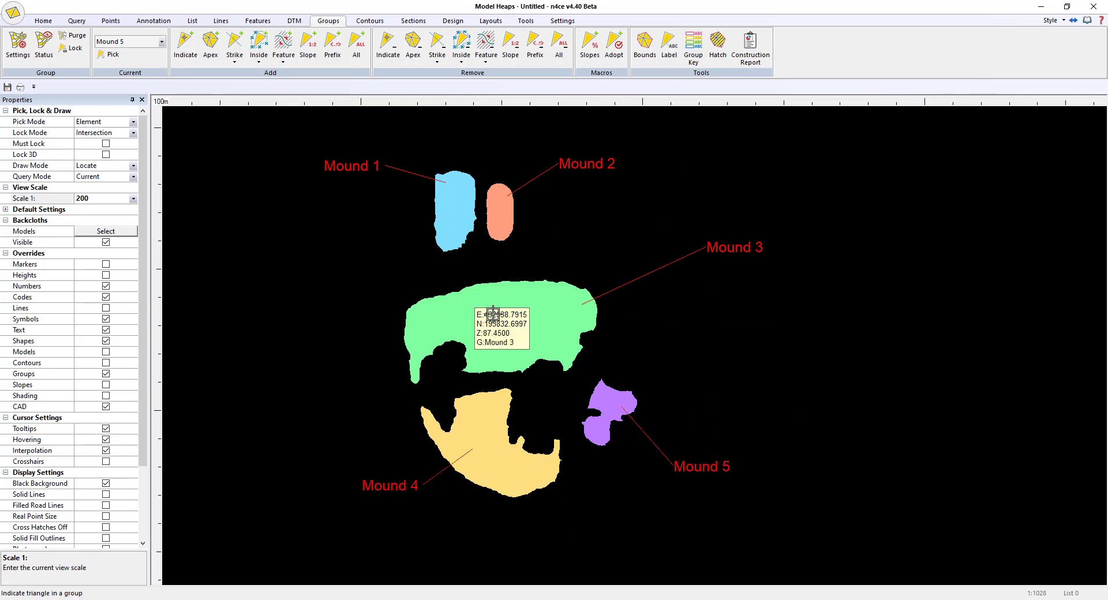
# Step: Add the Soil Heaps model to the backcloths and open the Heaps model in a 3D view
pyautogui.hotkey('ctrl', 'b')
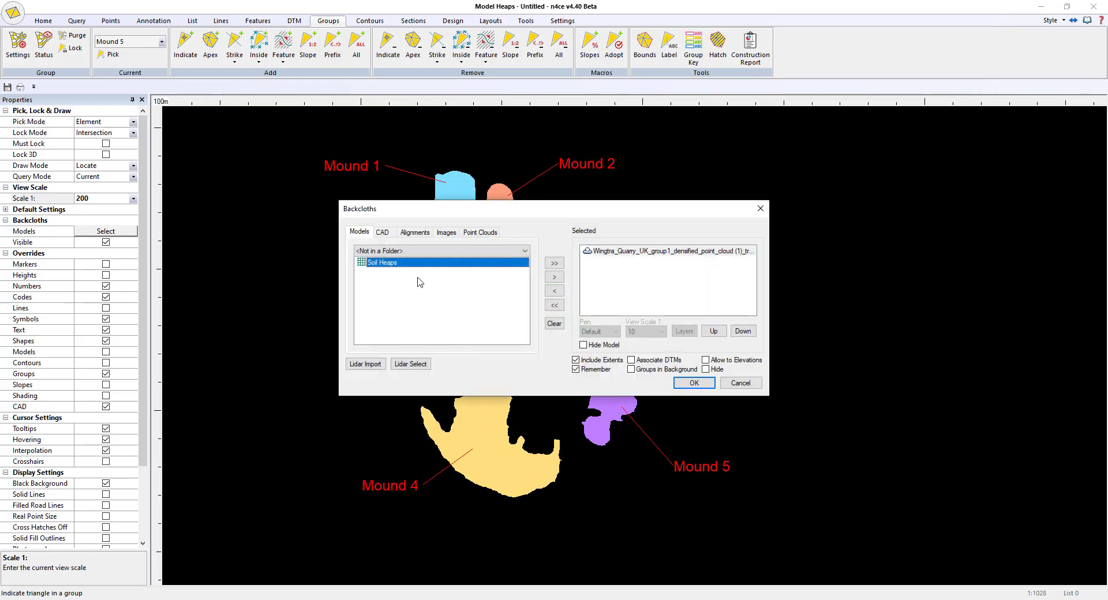
pyautogui.click(554, 277)
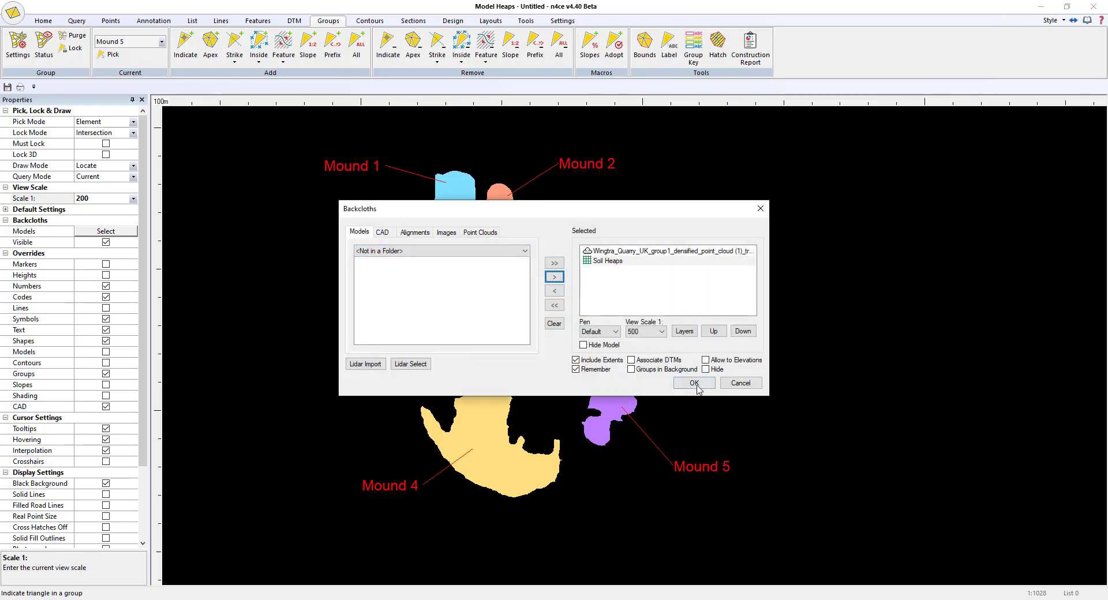
pyautogui.click(694, 383)
pyautogui.click(44, 20)
pyautogui.click(621, 47)
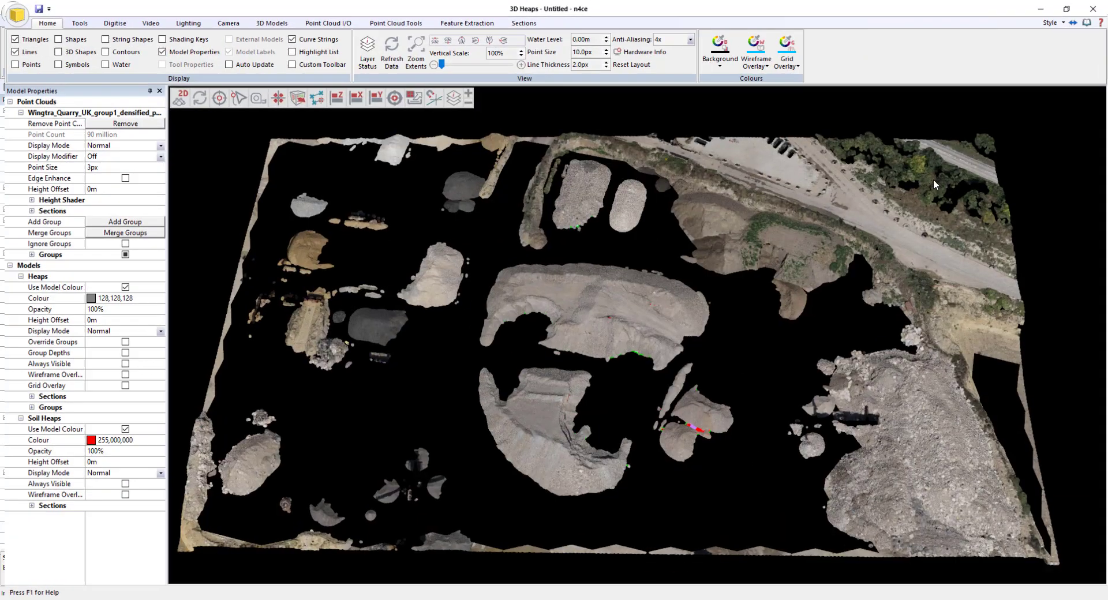
# Step: Inspect the heaps in 3D against the point cloud, and remove the Wingtra Quarry point cloud from the 3D view
pyautogui.moveTo(365, 397); pyautogui.dragTo(617, 279, button='middle')
pyautogui.scroll(3, 559, 319)
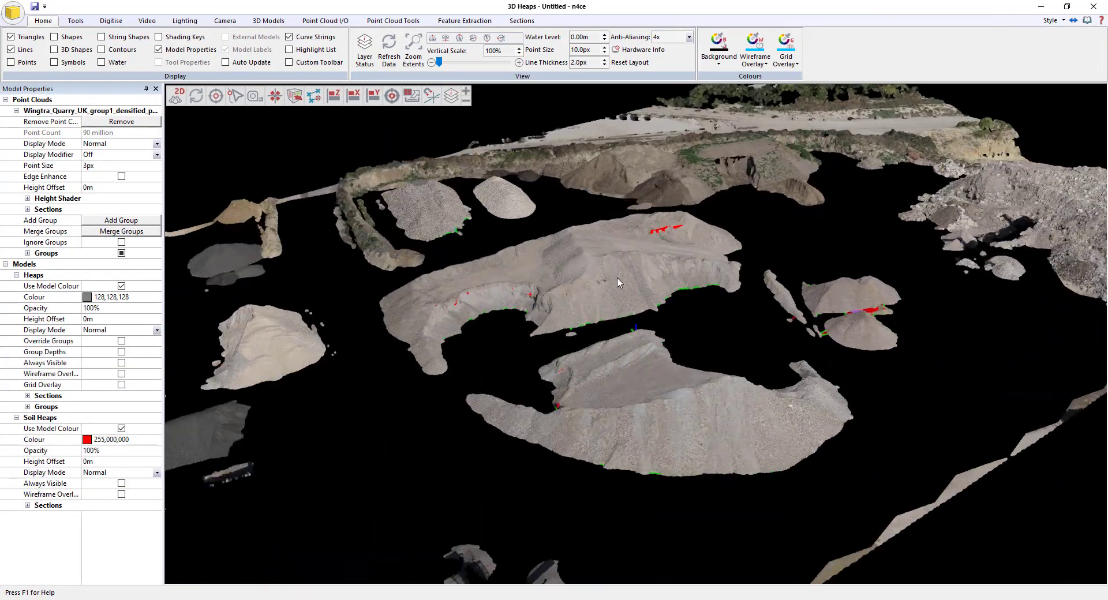
pyautogui.scroll(3, 617, 283)
pyautogui.moveTo(462, 476); pyautogui.dragTo(709, 263, button='middle')
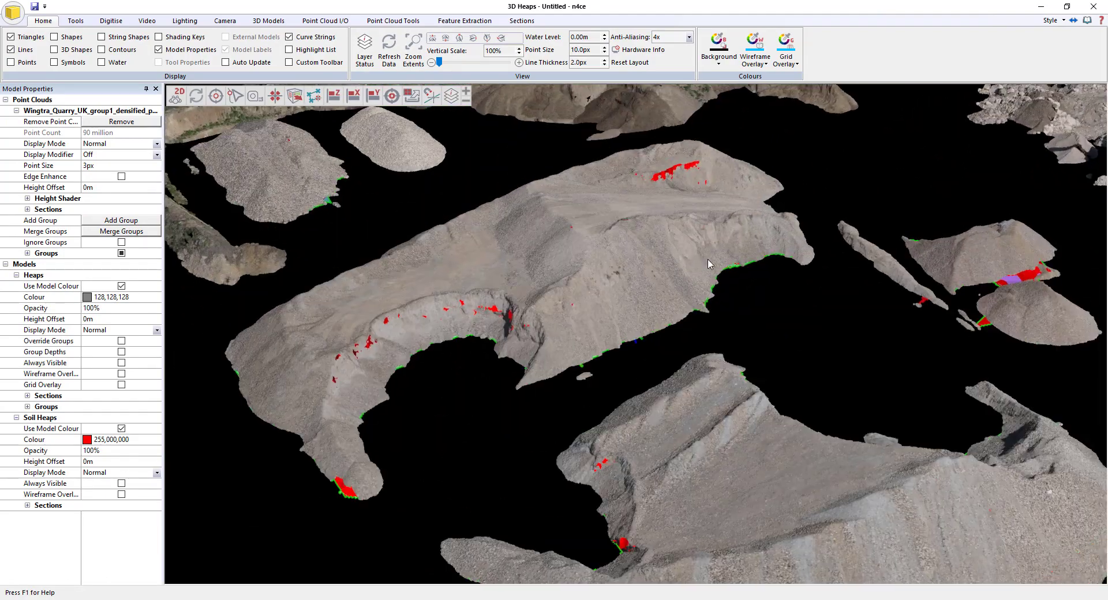
pyautogui.scroll(-2, 637, 311)
pyautogui.click(148, 127)
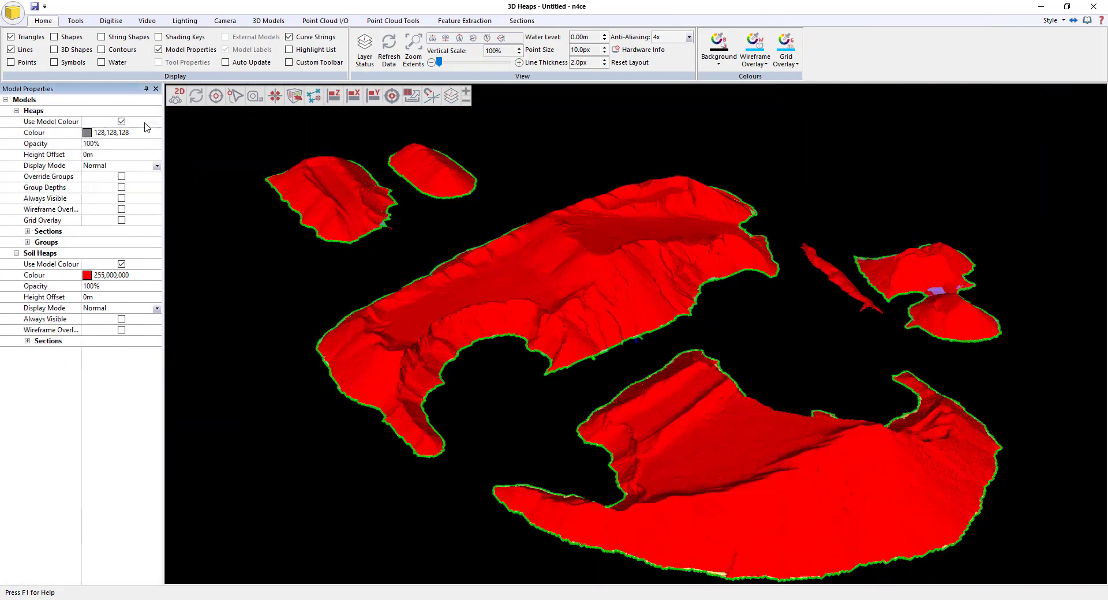
# Step: Set the display mode of the Soil Heaps model to Height Shaded
pyautogui.scroll(-3, 532, 439)
pyautogui.moveTo(532, 438); pyautogui.dragTo(701, 416, button='middle')
pyautogui.click(119, 308)
pyautogui.click(157, 308)
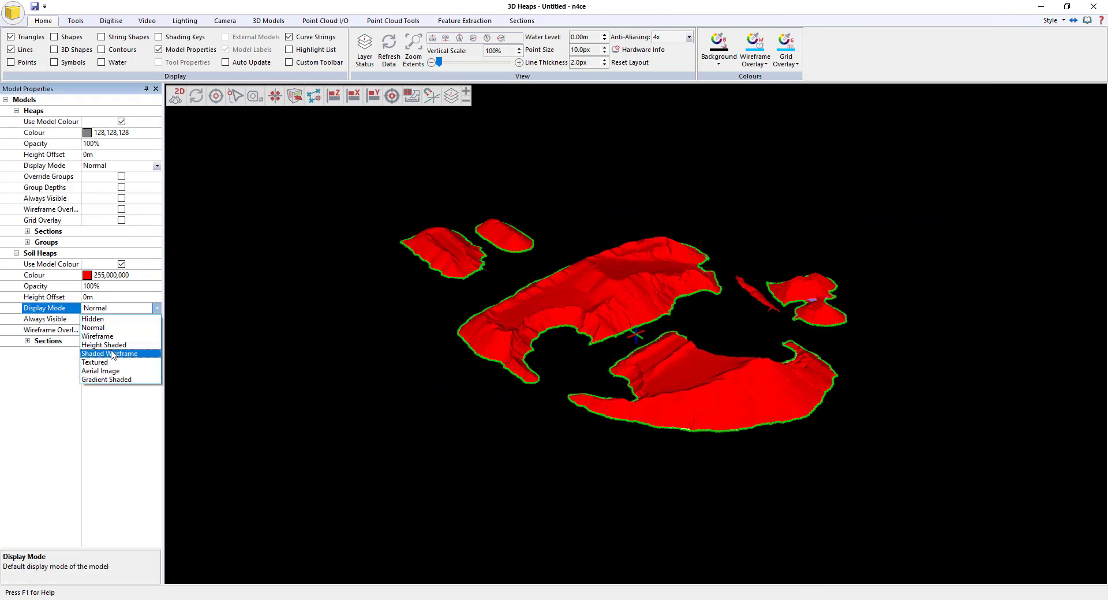
pyautogui.click(109, 345)
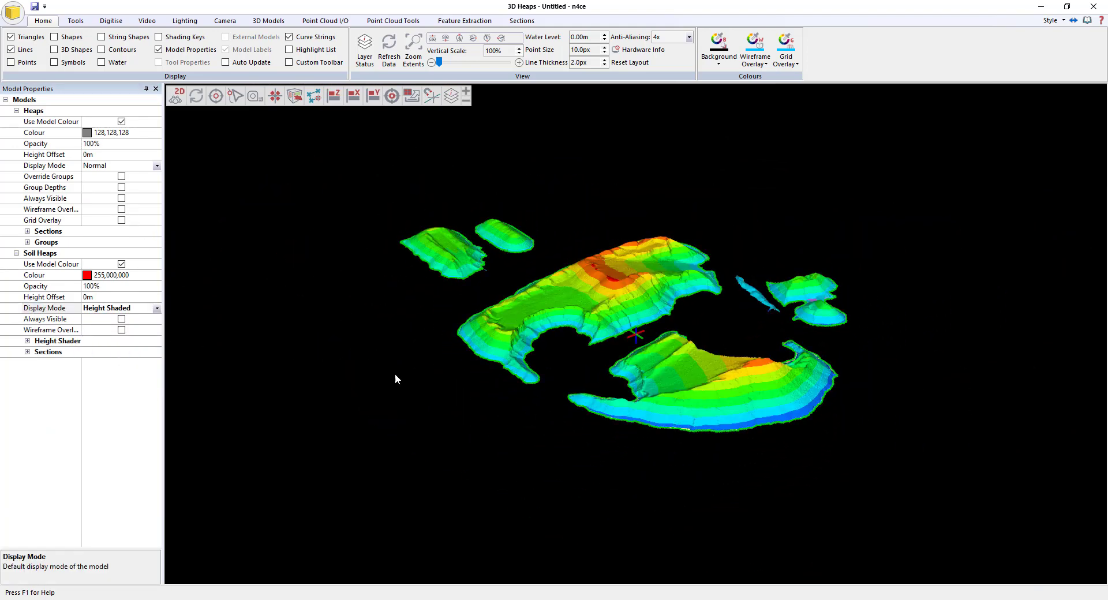
# Step: Set the opacity of the Soil Heaps model to 40%
pyautogui.click(114, 297)
pyautogui.click(110, 286)
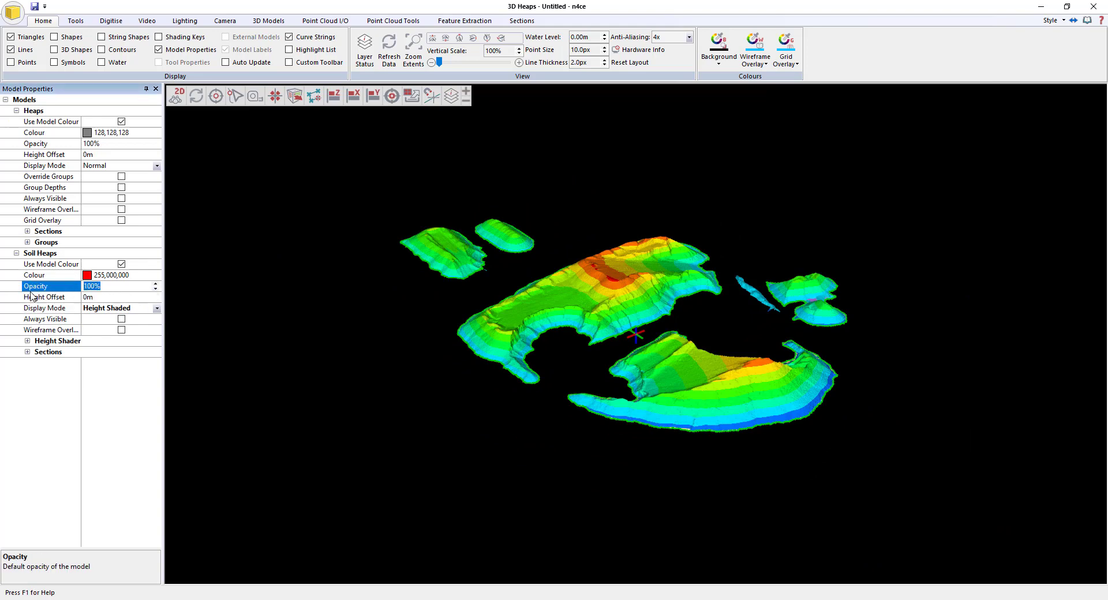
pyautogui.write('40')
pyautogui.press('Return')
pyautogui.click(375, 278)
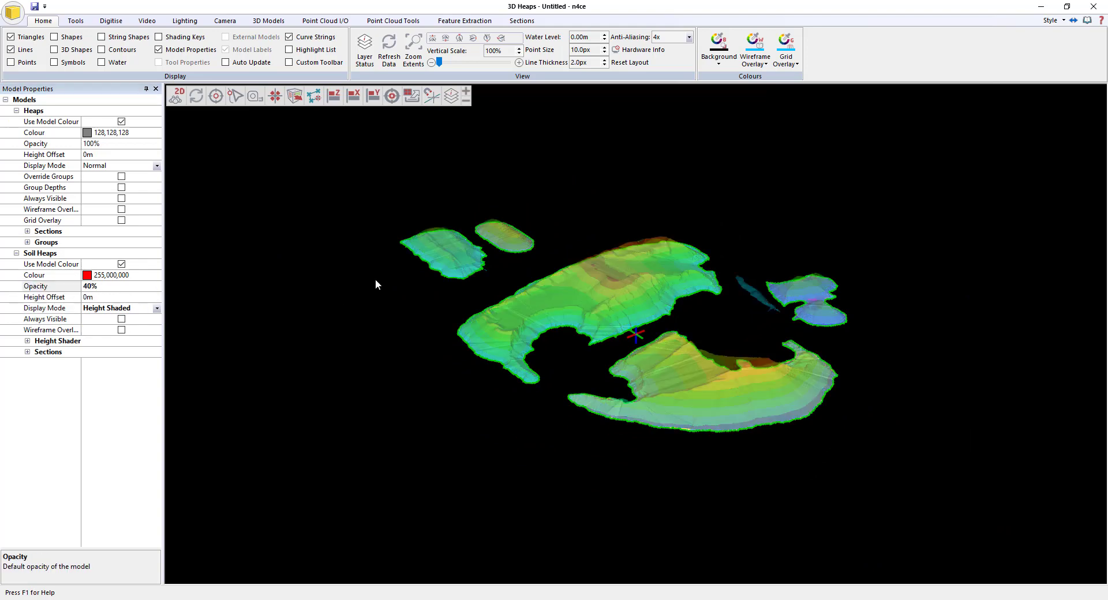
pyautogui.scroll(5, 375, 279)
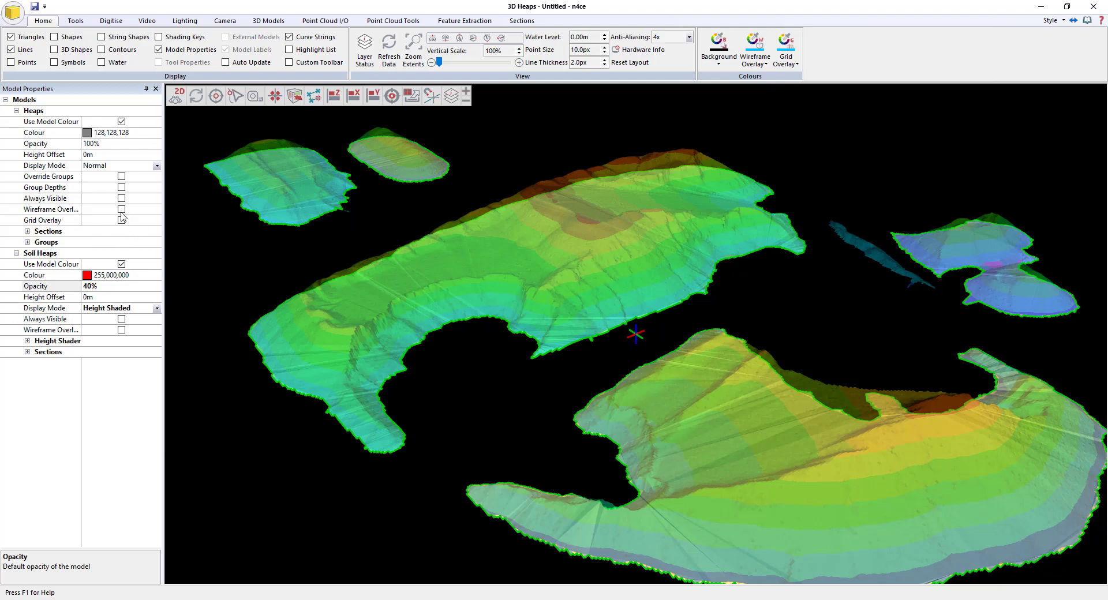
# Step: Turn on the grid overlay for the Heaps base model and view the mounds from a lower angle
pyautogui.click(122, 220)
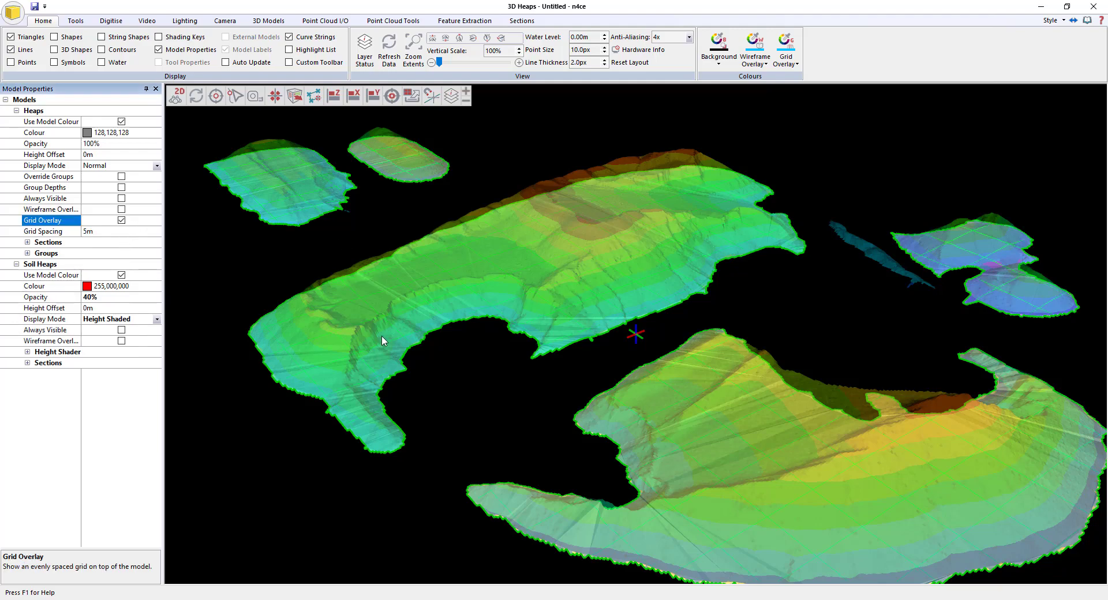
pyautogui.moveTo(382, 336); pyautogui.dragTo(547, 312)
pyautogui.moveTo(583, 204); pyautogui.dragTo(577, 271, button='middle')
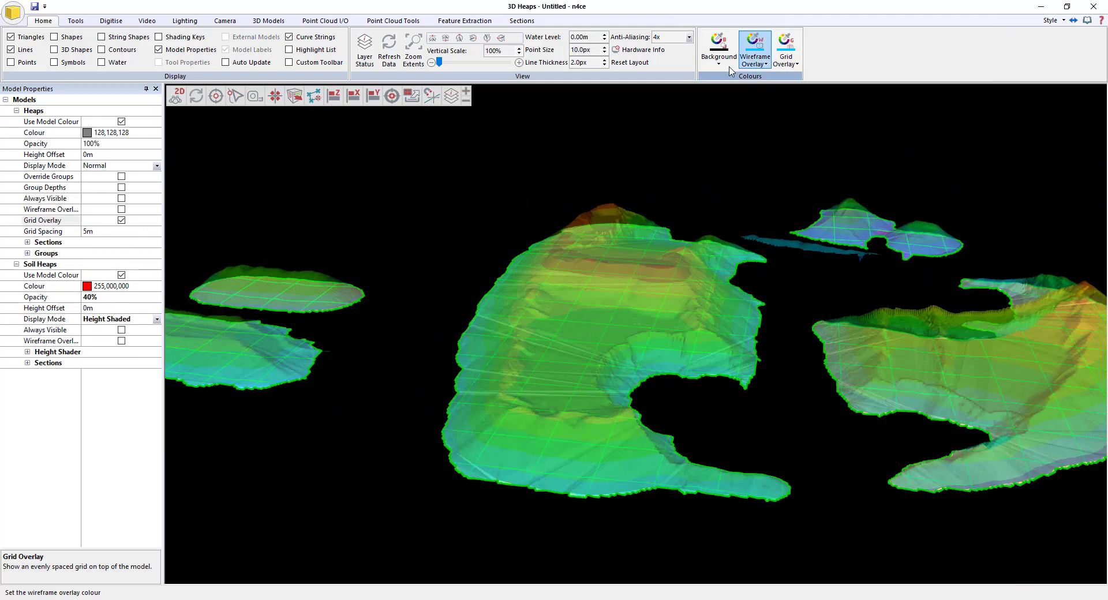
# Step: Change the 3D view background to white, look over the mounds, and close the 3D view
pyautogui.click(718, 57)
pyautogui.click(821, 102)
pyautogui.moveTo(798, 167); pyautogui.dragTo(580, 353)
pyautogui.moveTo(677, 454); pyautogui.dragTo(670, 191)
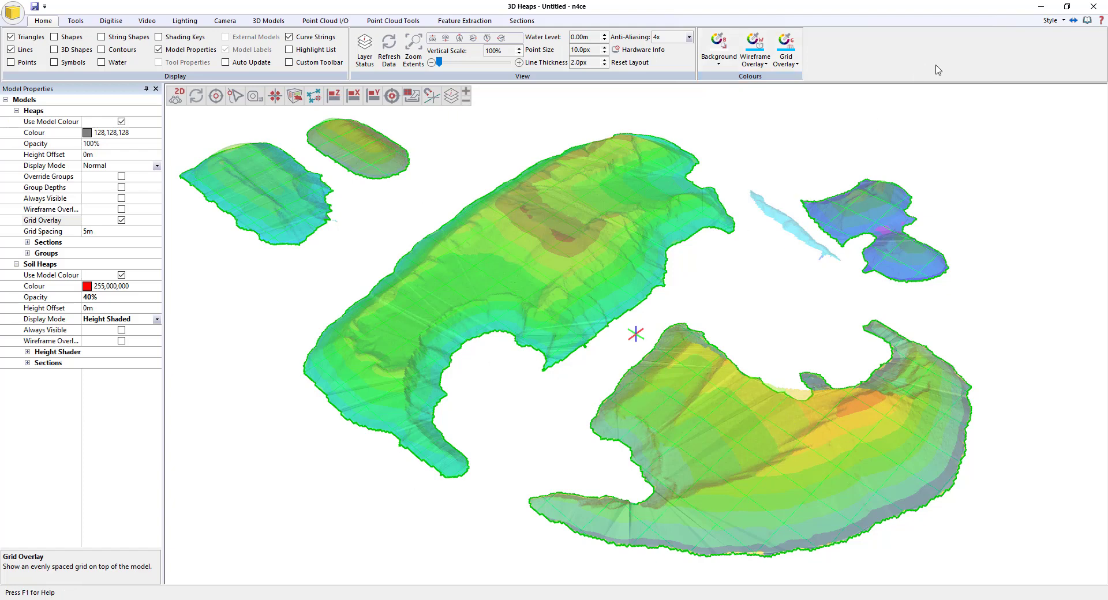
pyautogui.click(1093, 7)
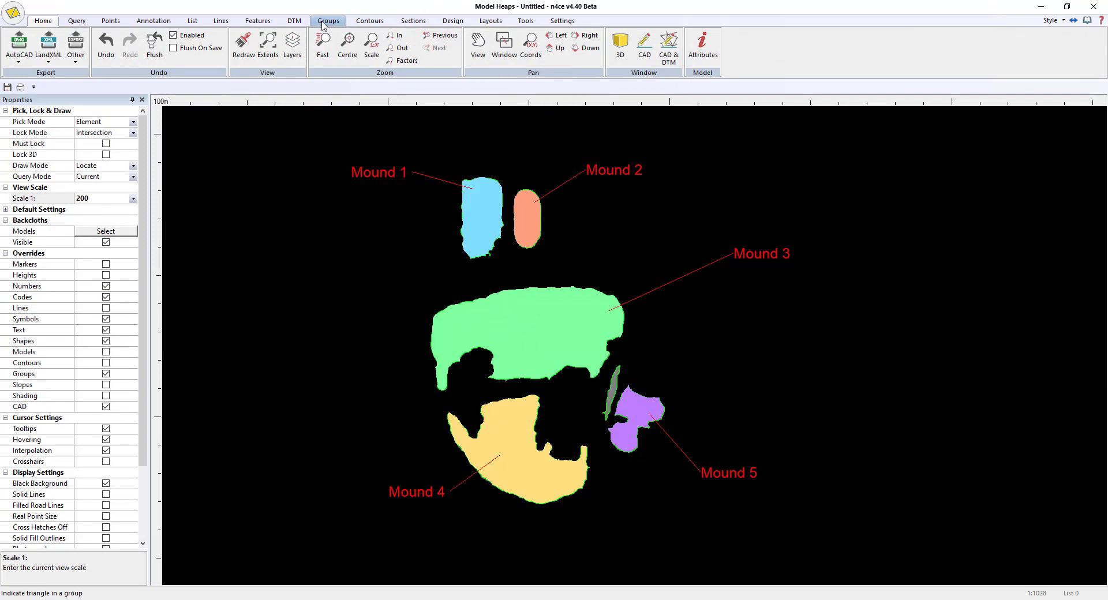
pyautogui.click(294, 21)
pyautogui.click(514, 46)
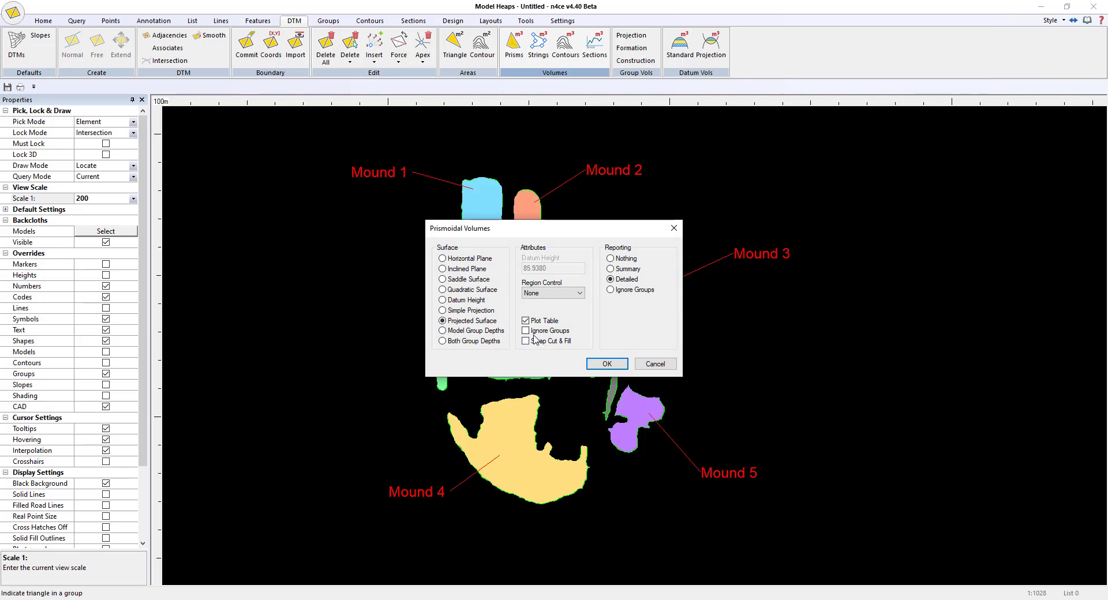
pyautogui.click(655, 364)
# Step: Set the view scale of the Heaps model to 1:1000 and make room beside the mounds for a table
pyautogui.click(132, 199)
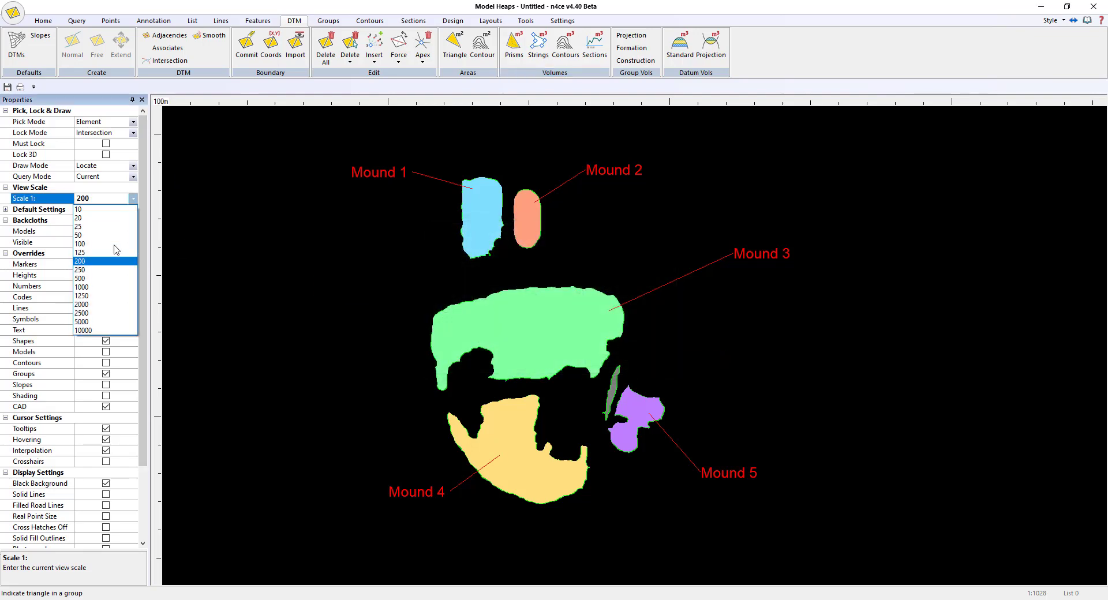
pyautogui.click(97, 288)
pyautogui.scroll(-1, 421, 266)
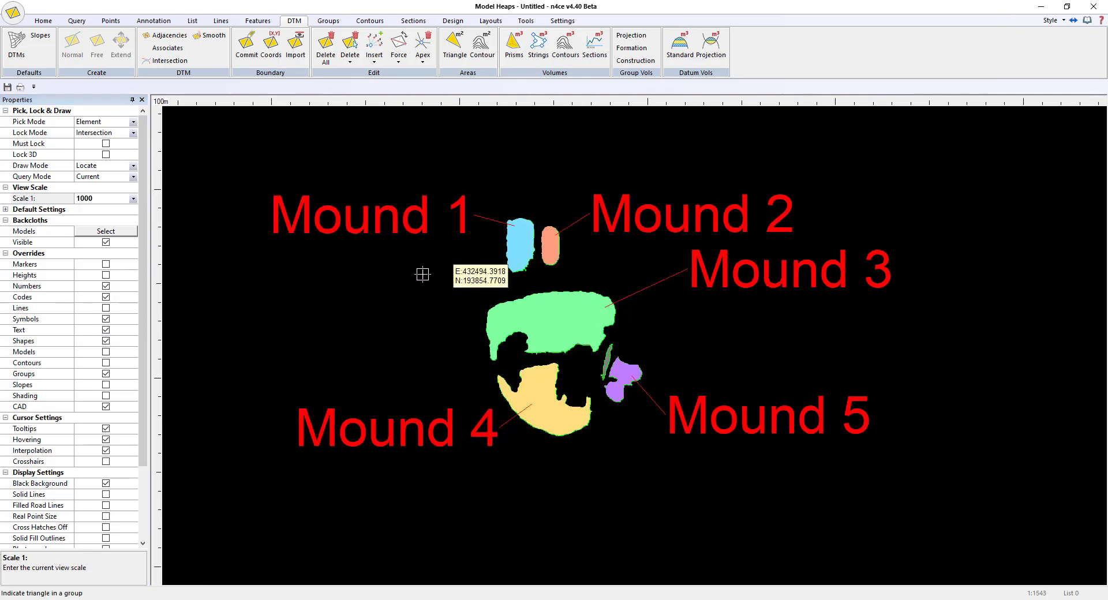
pyautogui.click(427, 269)
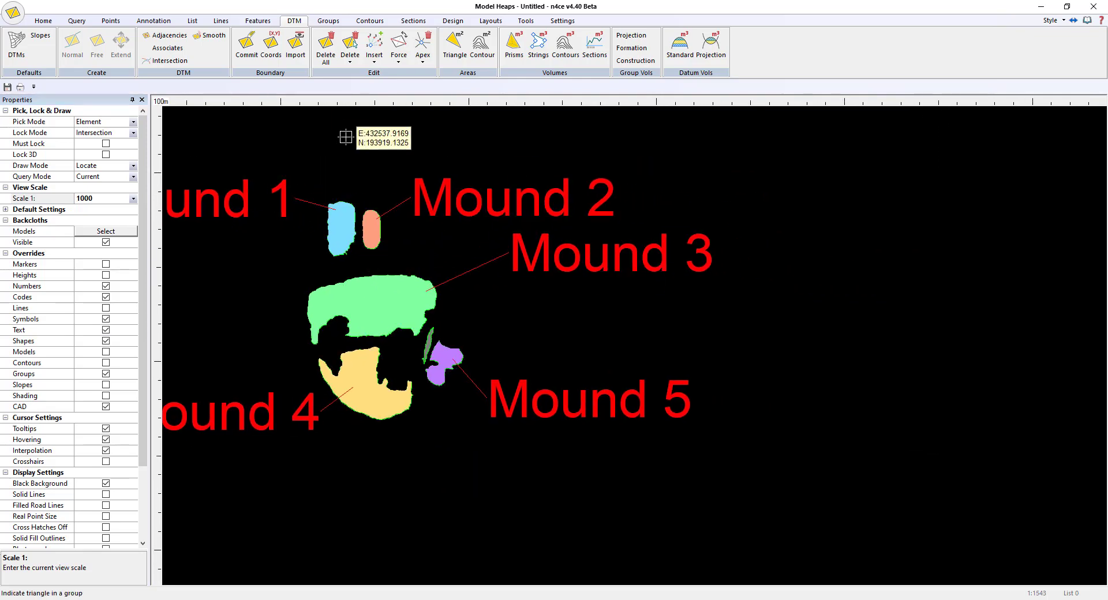
# Step: Calculate prismoidal volumes from Heaps to the projected Soil Heaps surface, with detailed reporting and a plotted table
pyautogui.click(514, 46)
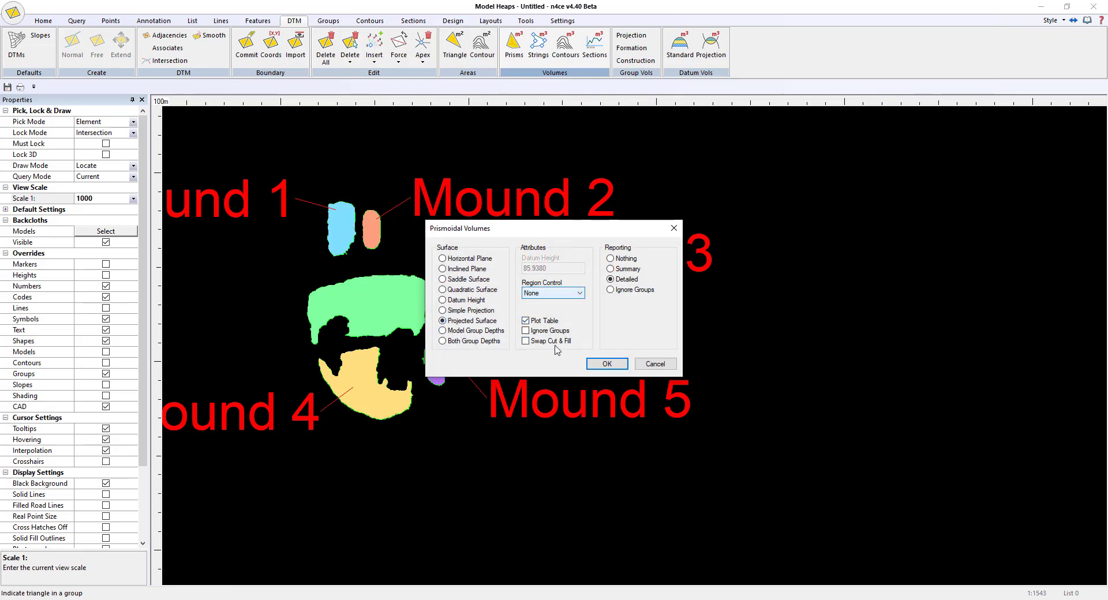
pyautogui.click(606, 364)
pyautogui.click(385, 266)
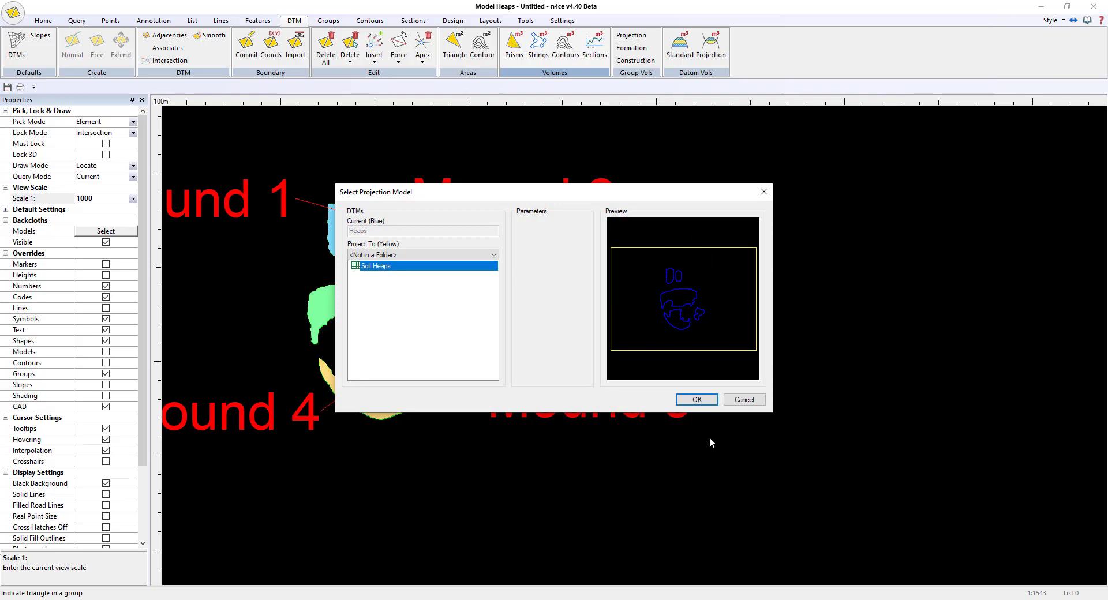
pyautogui.click(697, 400)
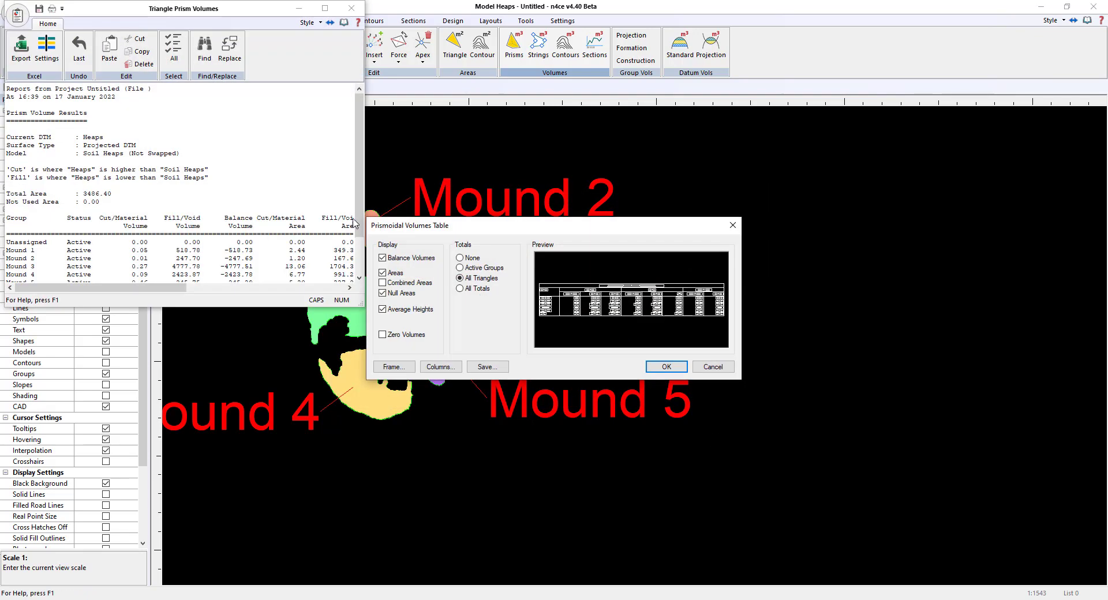
# Step: Exclude balance volumes, areas and average heights from the volumes table and place it to the east of the mounds
pyautogui.click(403, 260)
pyautogui.click(395, 273)
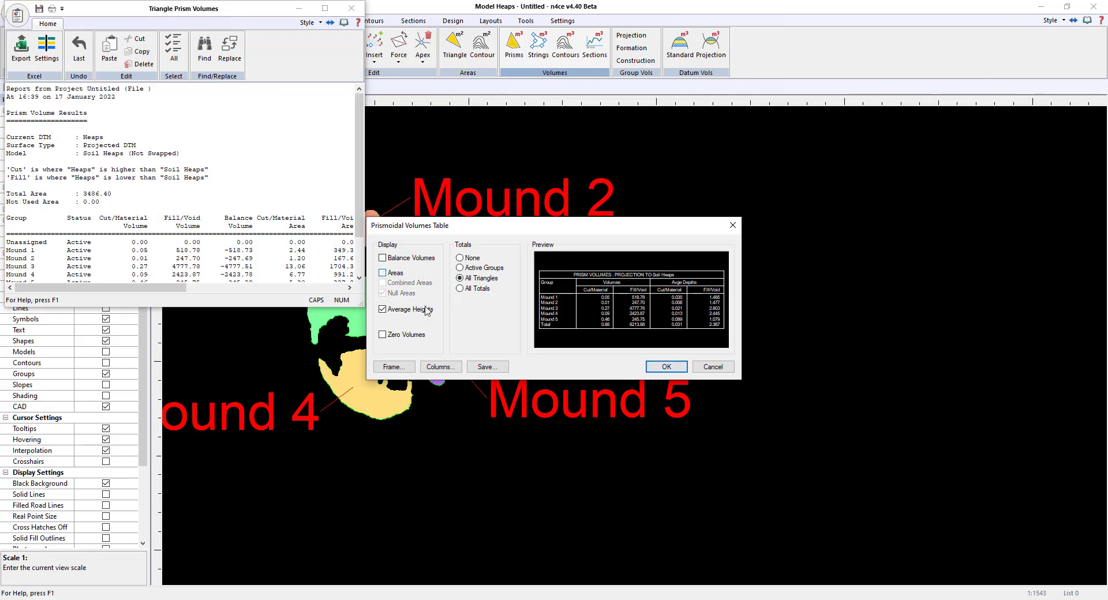
pyautogui.click(383, 309)
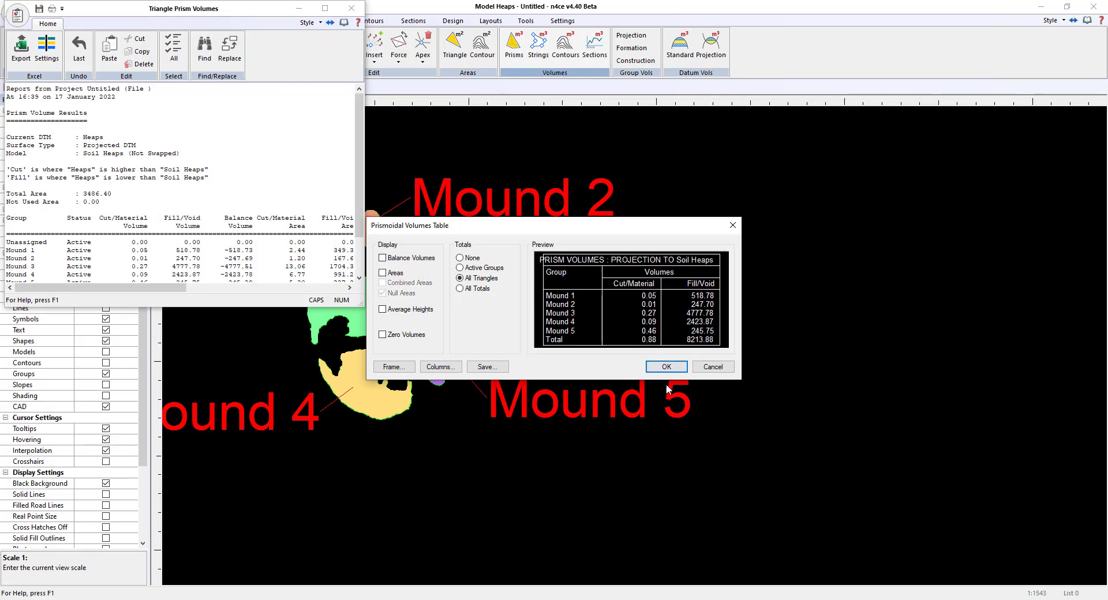
pyautogui.click(665, 367)
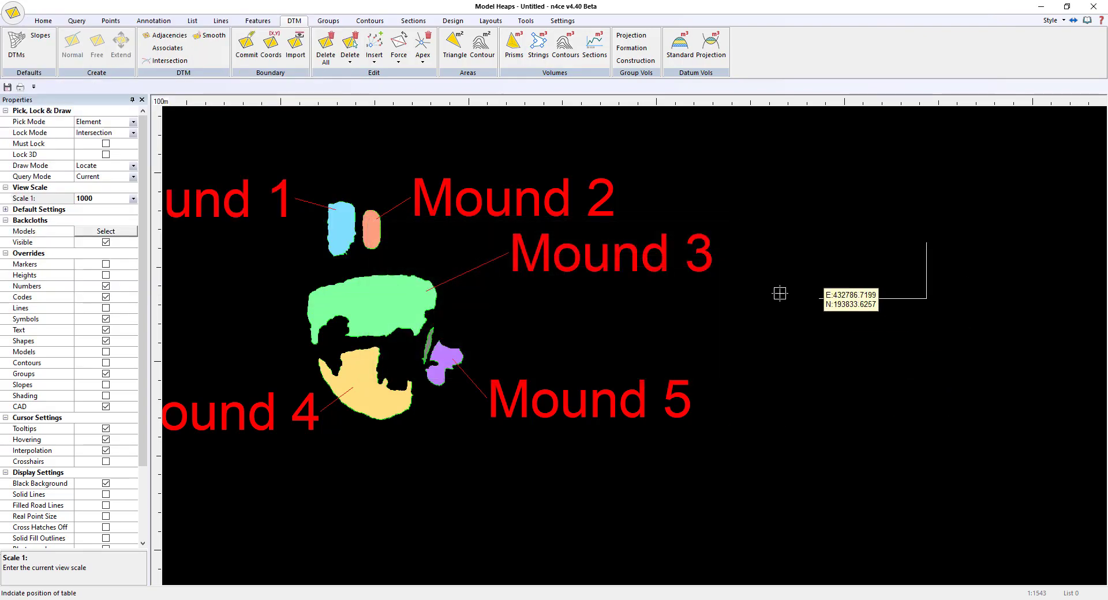
pyautogui.click(552, 358)
# Step: Set the view scale back to 1:200 and bring the labelled mounds and volumes table into view
pyautogui.click(132, 199)
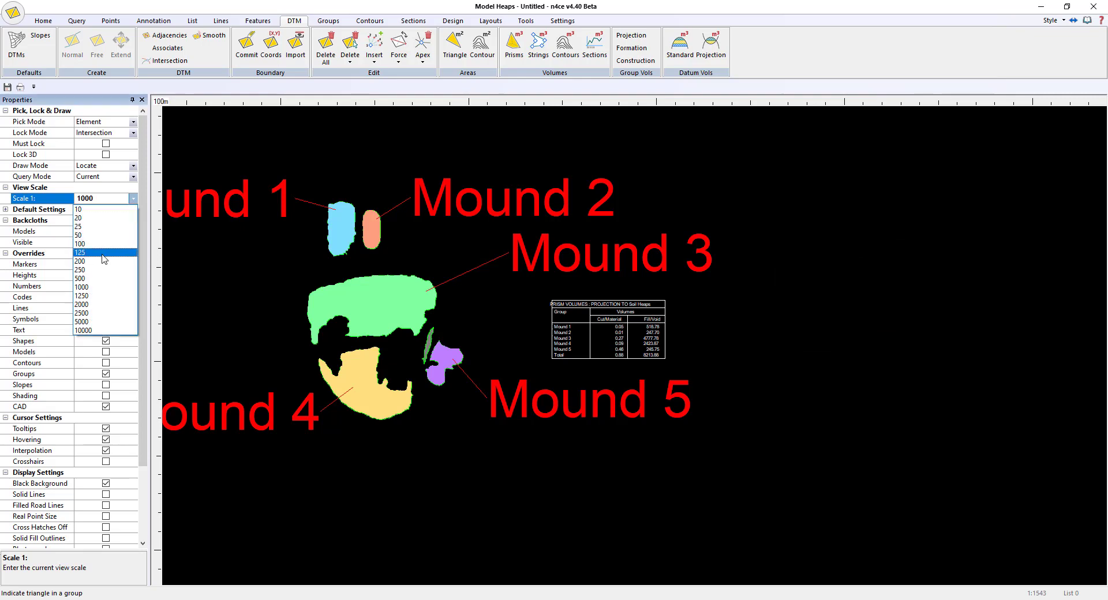
pyautogui.click(95, 262)
pyautogui.moveTo(413, 301)
pyautogui.mouseDown(button='middle')
pyautogui.moveTo(632, 303)
pyautogui.moveTo(600, 314)
pyautogui.moveTo(611, 314)
pyautogui.mouseUp(button='middle')
pyautogui.scroll(1, 649, 294)
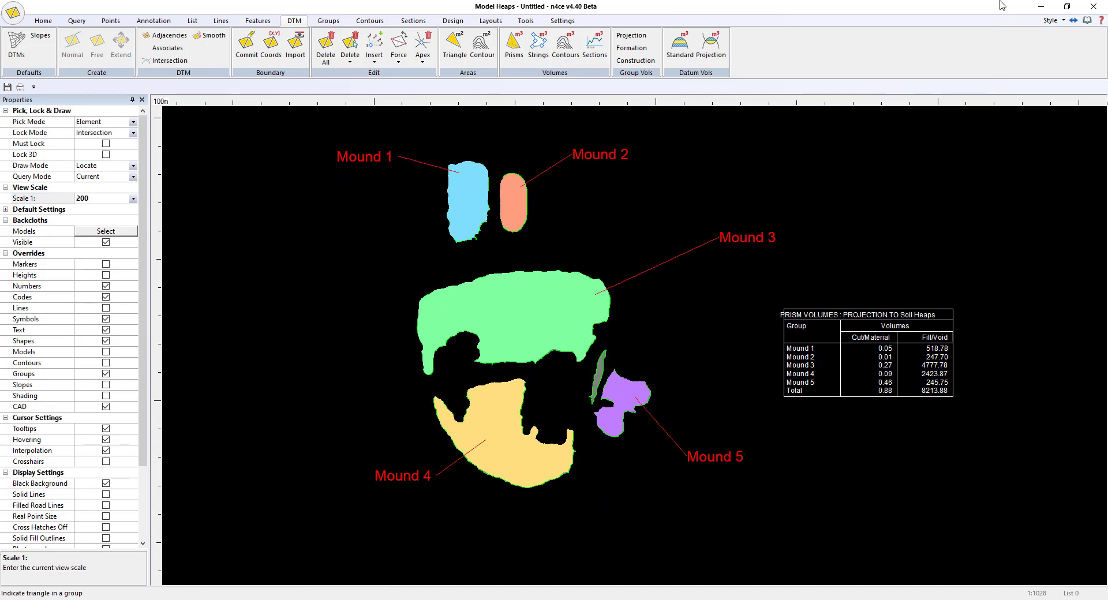
# Step: Close the Heaps model and open the Soil Heaps model from the project
pyautogui.click(1091, 7)
pyautogui.doubleClick(48, 170)
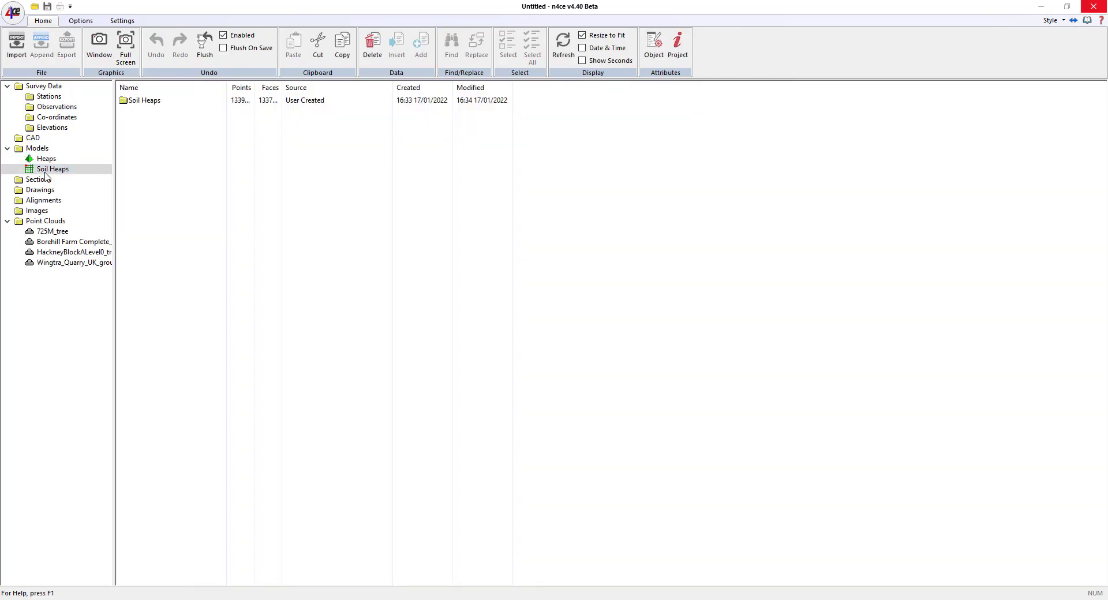
pyautogui.click(956, 112)
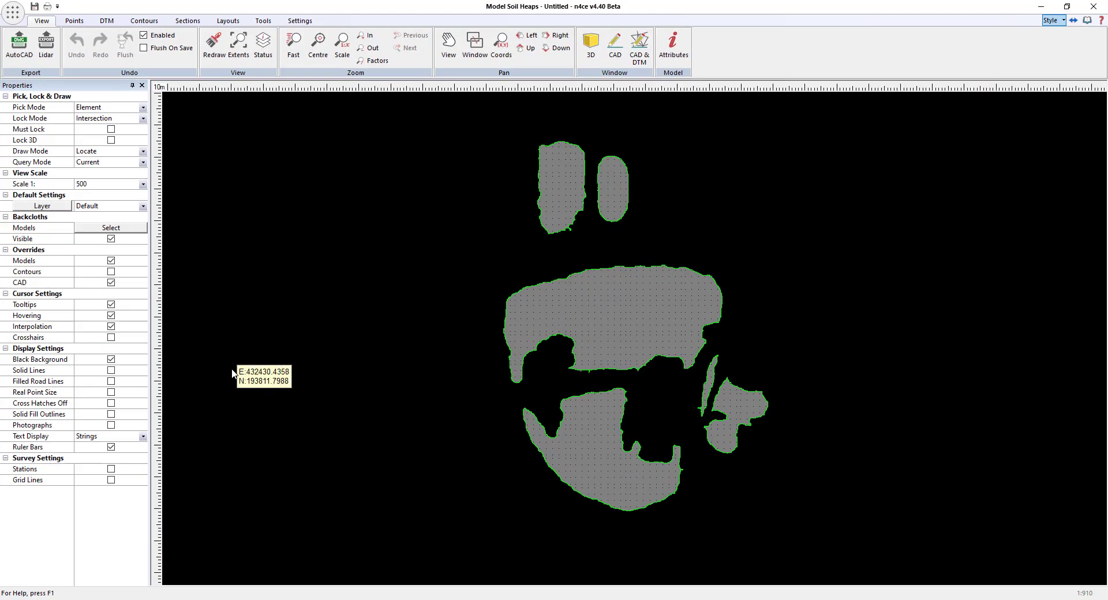
# Step: Turn on the contour display for Soil Heaps and turn off the display of models and CAD
pyautogui.click(108, 274)
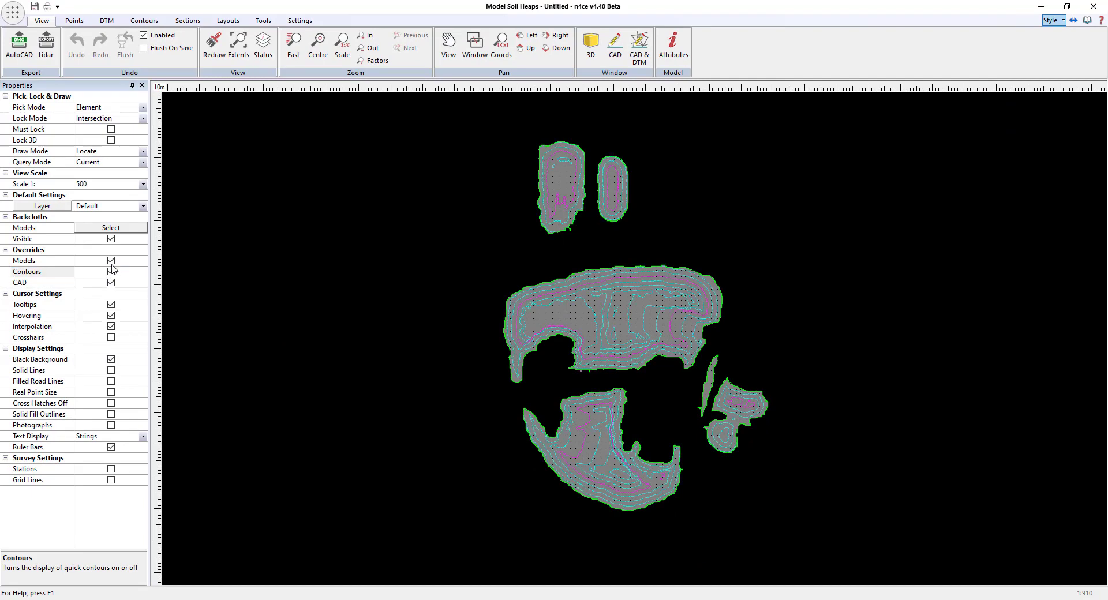
pyautogui.click(111, 261)
pyautogui.click(111, 282)
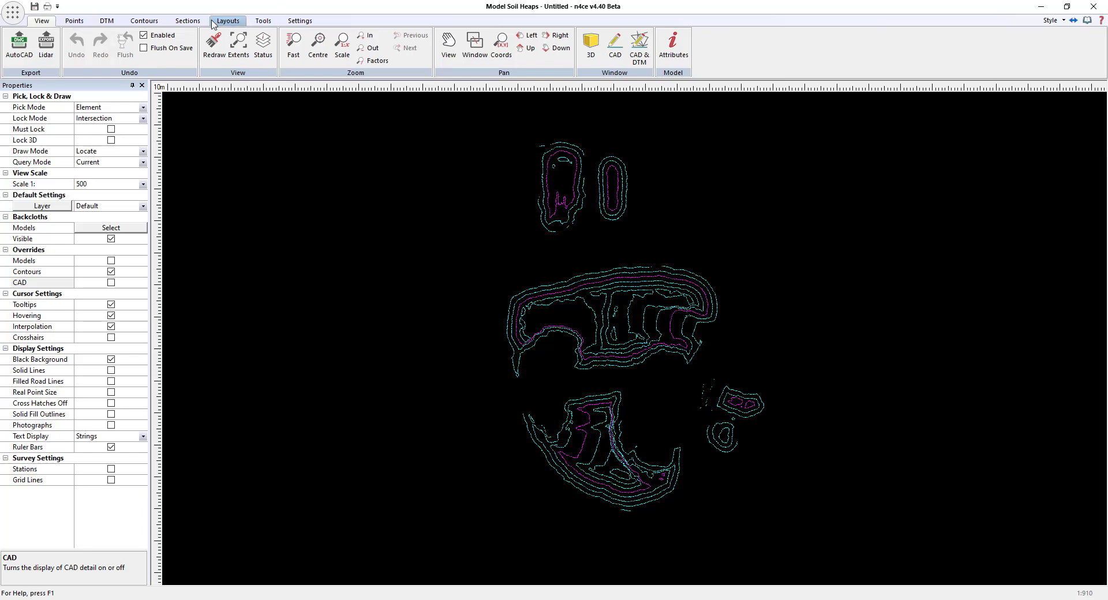
# Step: Set the pen of the Normal surface contour interval to Lt Grey in the contour defaults
pyautogui.click(144, 21)
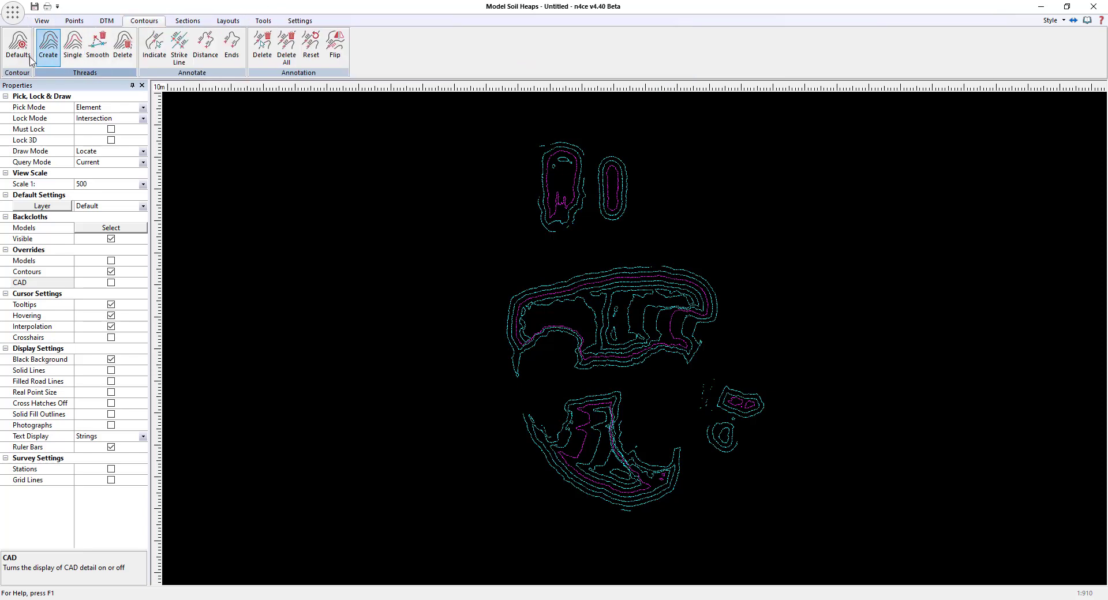
pyautogui.click(18, 44)
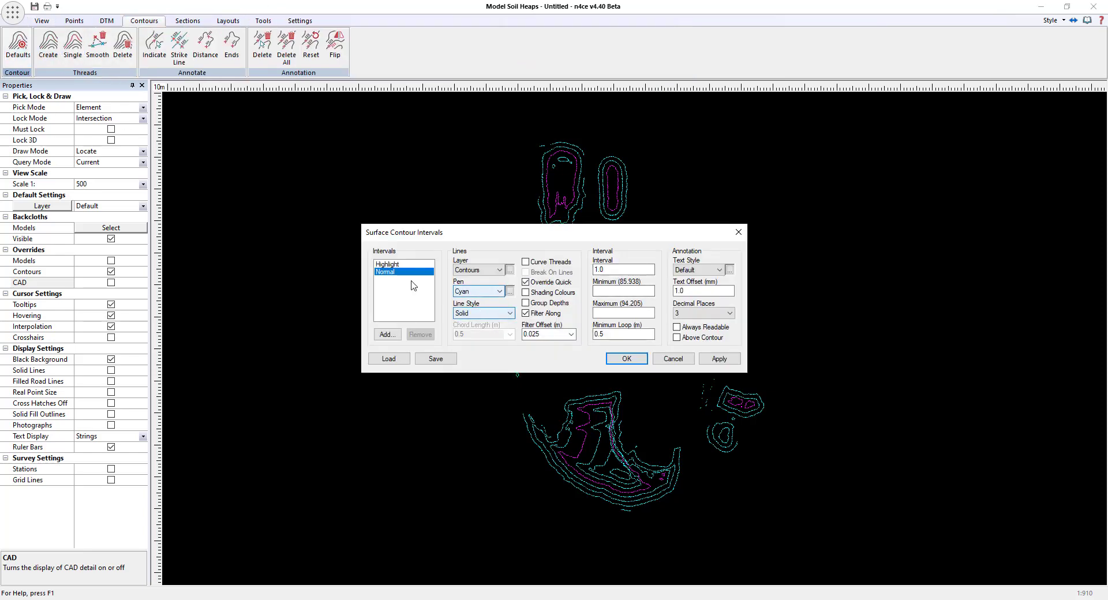
pyautogui.click(477, 293)
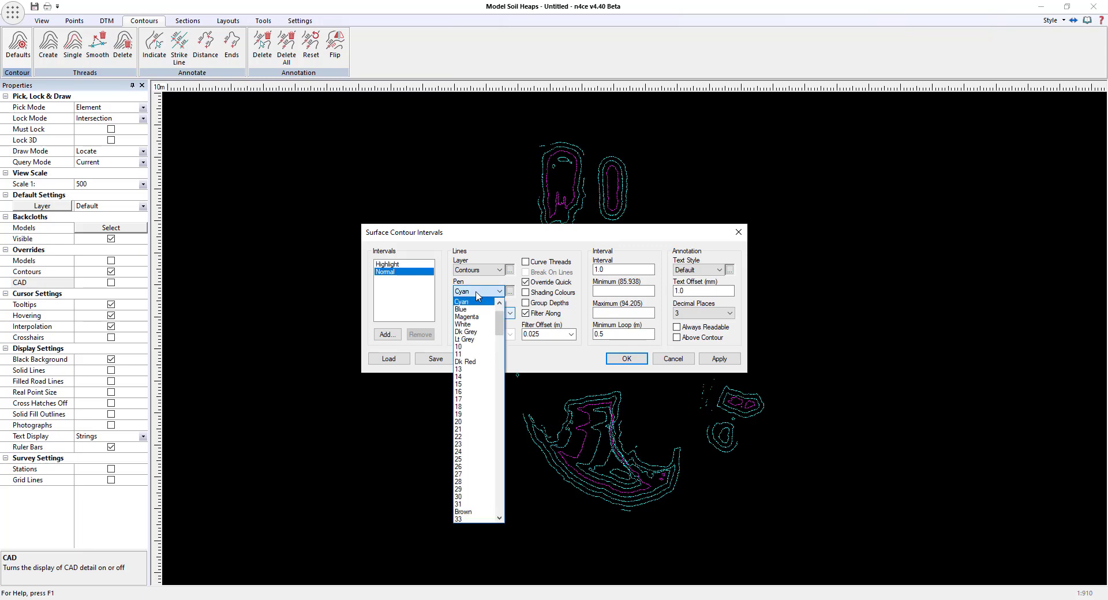
pyautogui.click(475, 339)
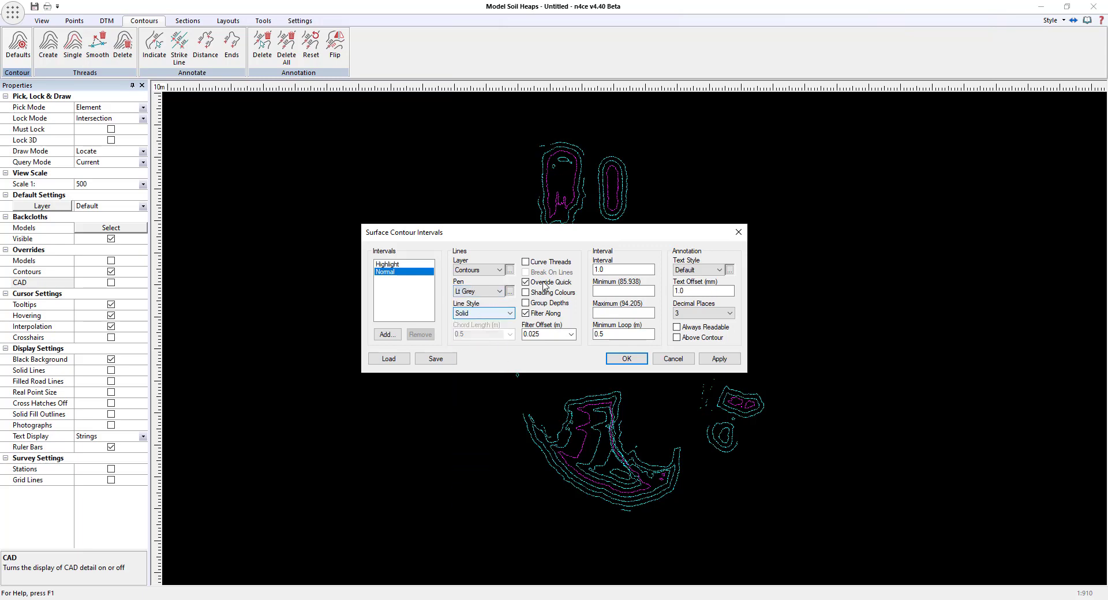
pyautogui.click(626, 359)
pyautogui.scroll(5, 699, 289)
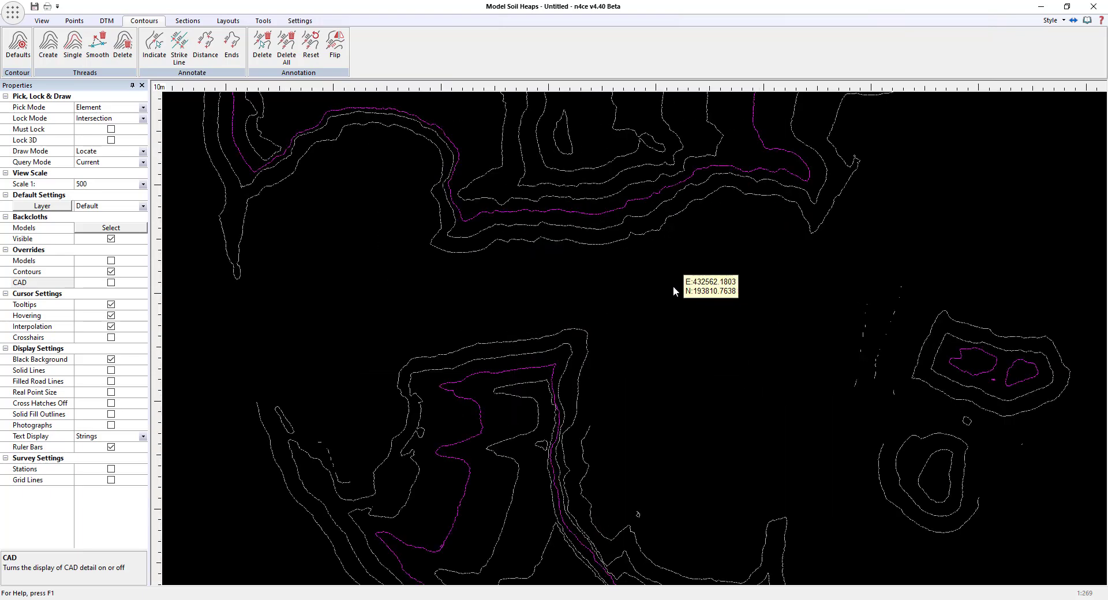
pyautogui.moveTo(648, 264); pyautogui.dragTo(649, 386, button='middle')
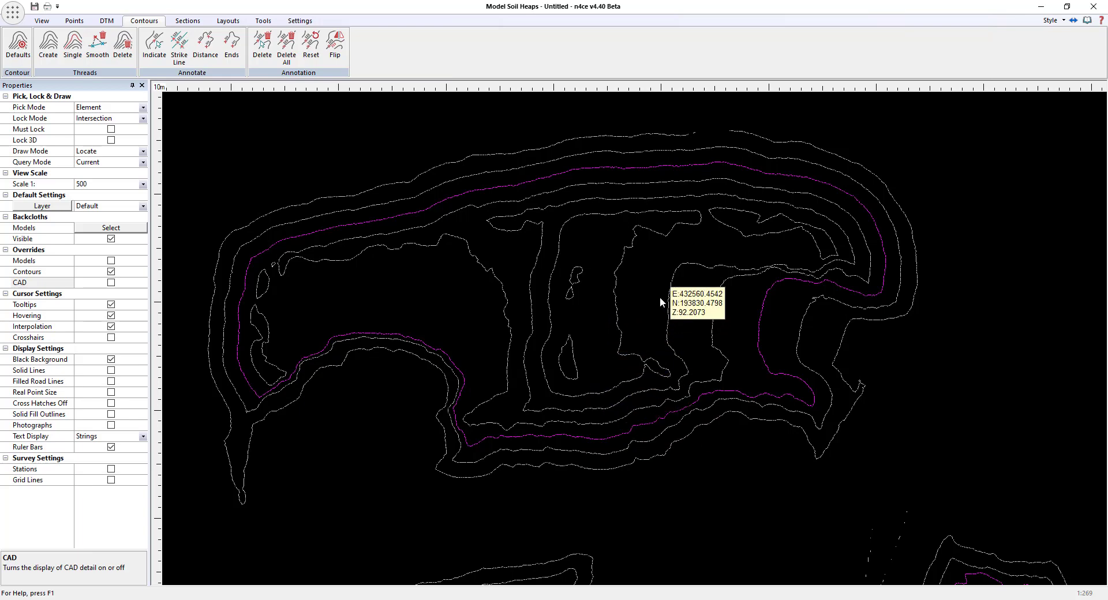
pyautogui.moveTo(660, 296); pyautogui.dragTo(655, 353, button='middle')
pyautogui.scroll(-5, 438, 188)
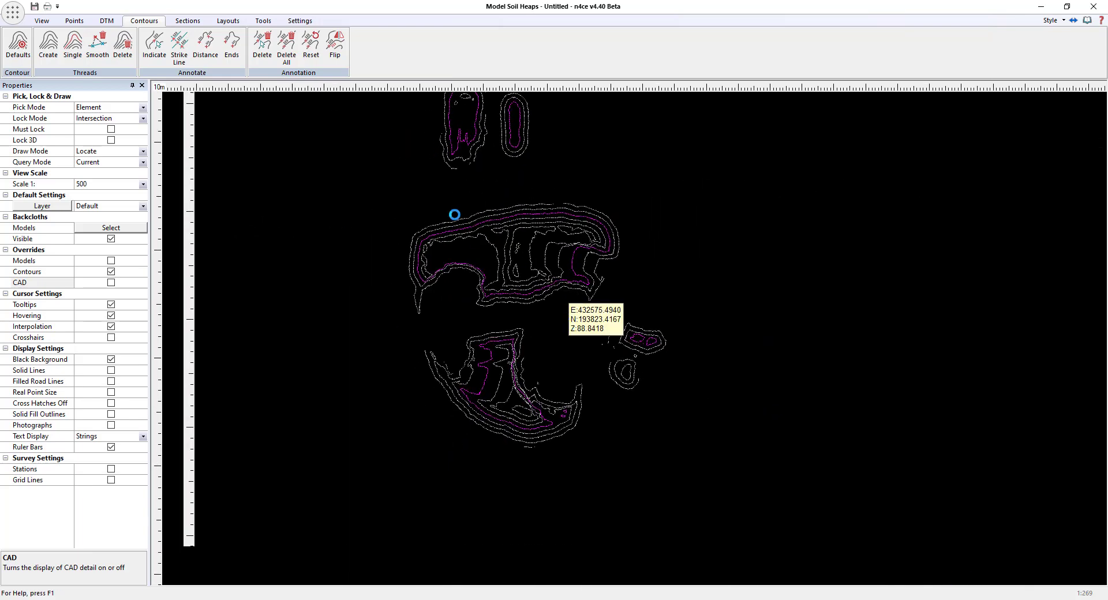
# Step: Create contour threads for the Soil Heaps surface, with the Normal interval at 1.0 in solid Lt Grey lines
pyautogui.click(107, 20)
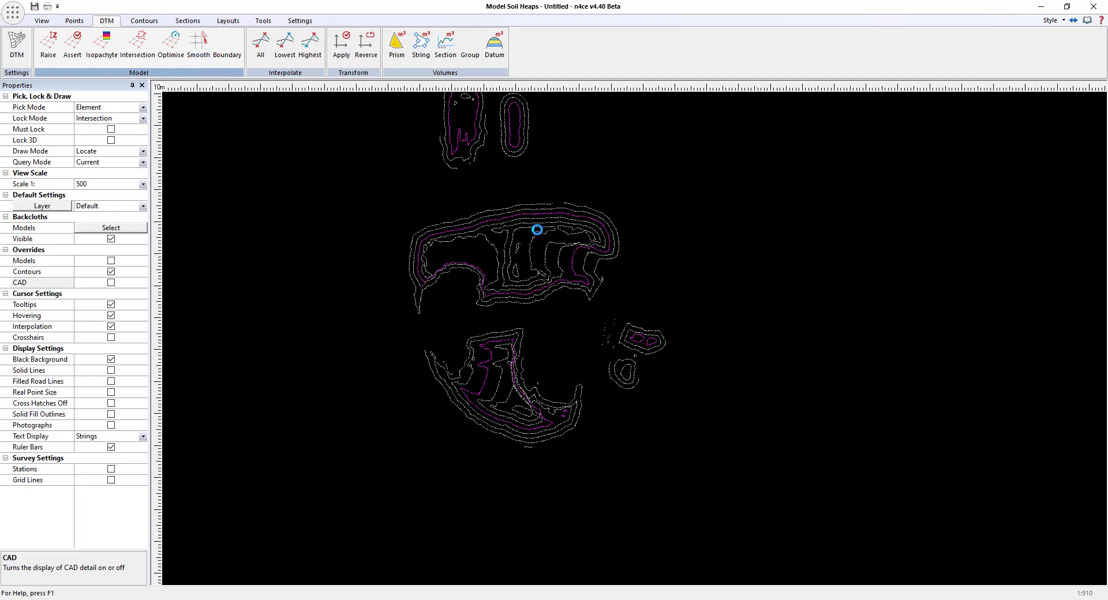
pyautogui.scroll(3, 606, 230)
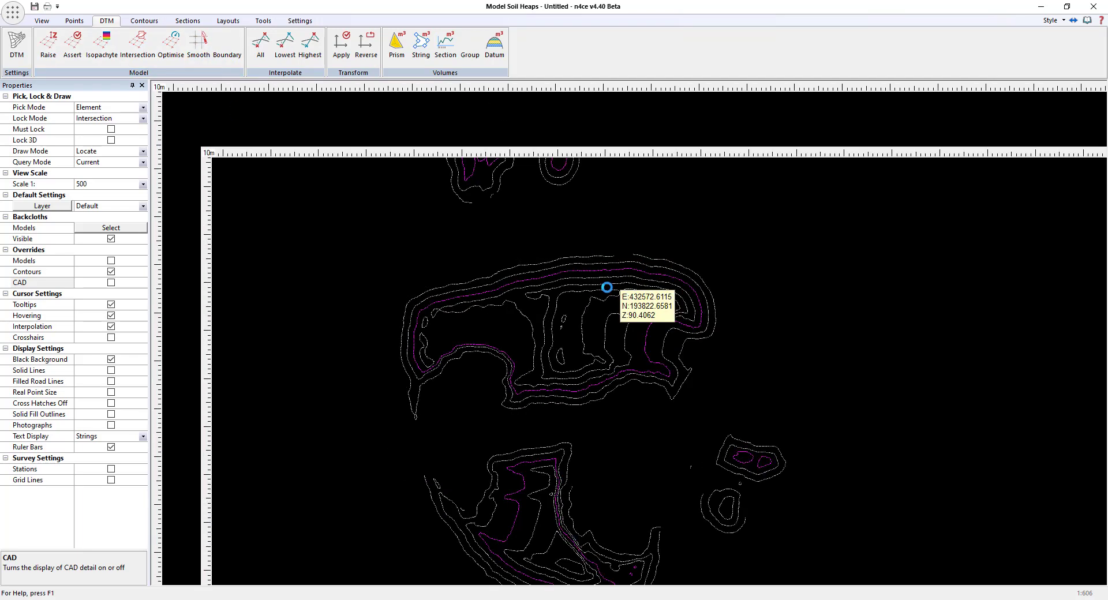
pyautogui.moveTo(662, 312); pyautogui.dragTo(678, 256, button='middle')
pyautogui.scroll(-1, 650, 322)
pyautogui.moveTo(663, 383); pyautogui.dragTo(637, 244, button='middle')
pyautogui.scroll(-2, 510, 337)
pyautogui.click(144, 20)
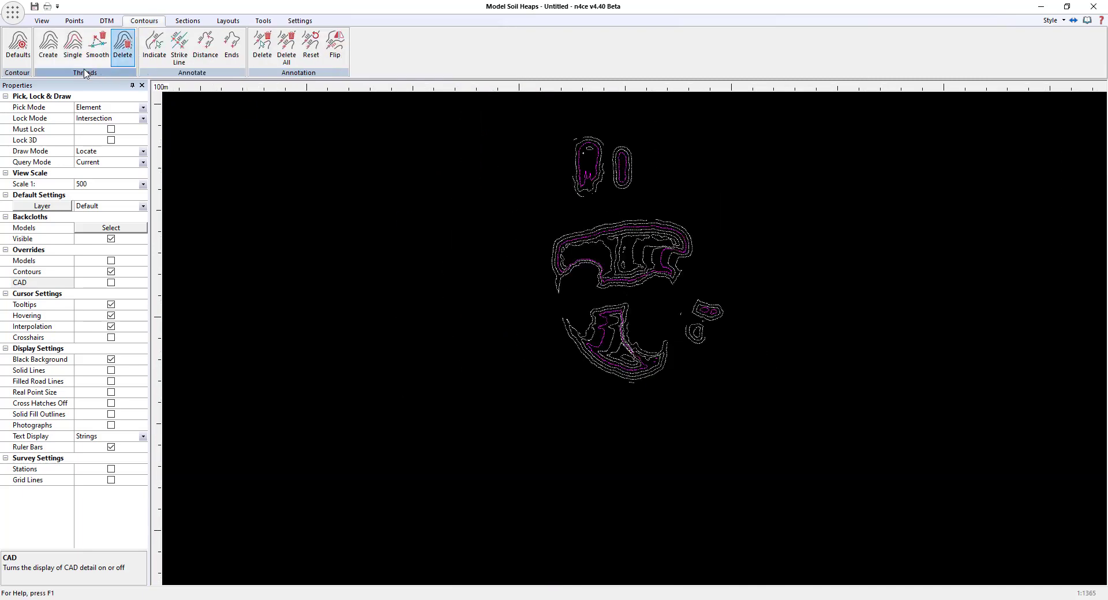
pyautogui.click(46, 51)
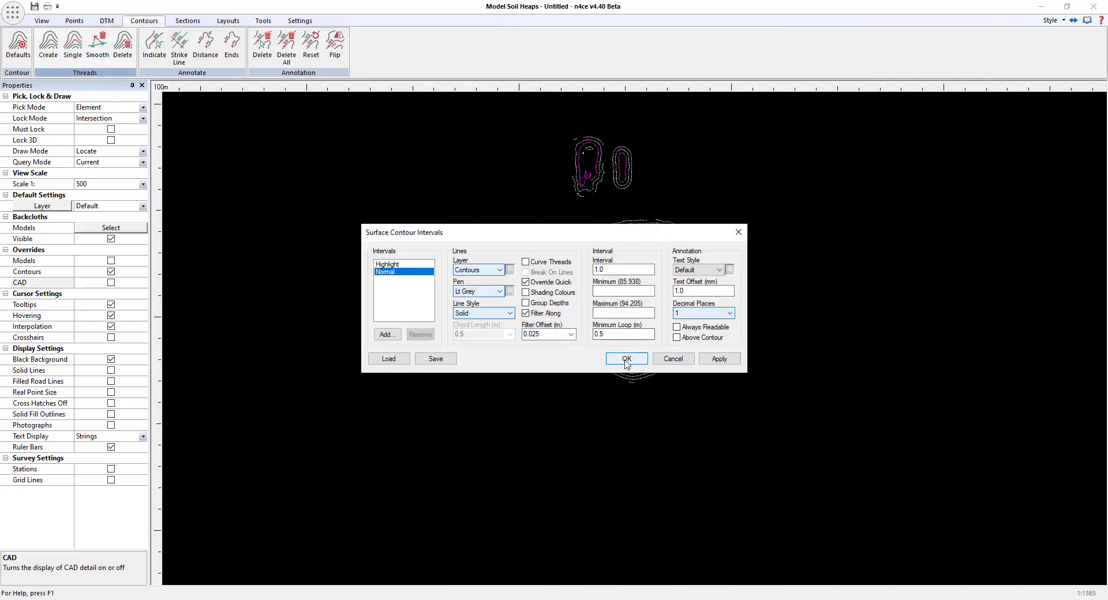
pyautogui.click(627, 360)
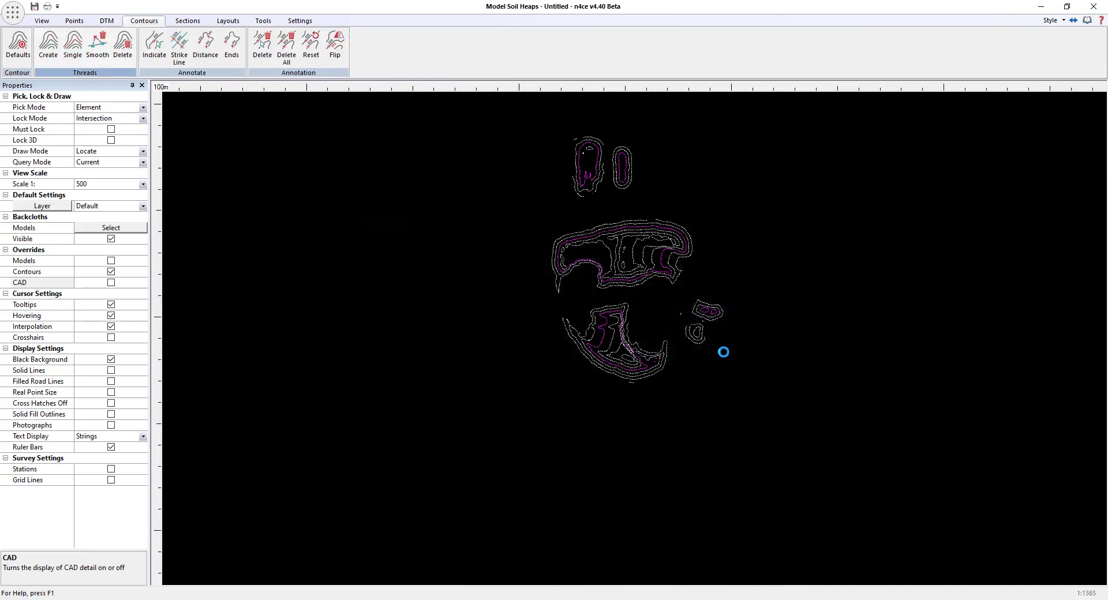
# Step: Show the CAD detail in place of the contour override display and set the Banking layer to Off
pyautogui.click(111, 282)
pyautogui.click(42, 206)
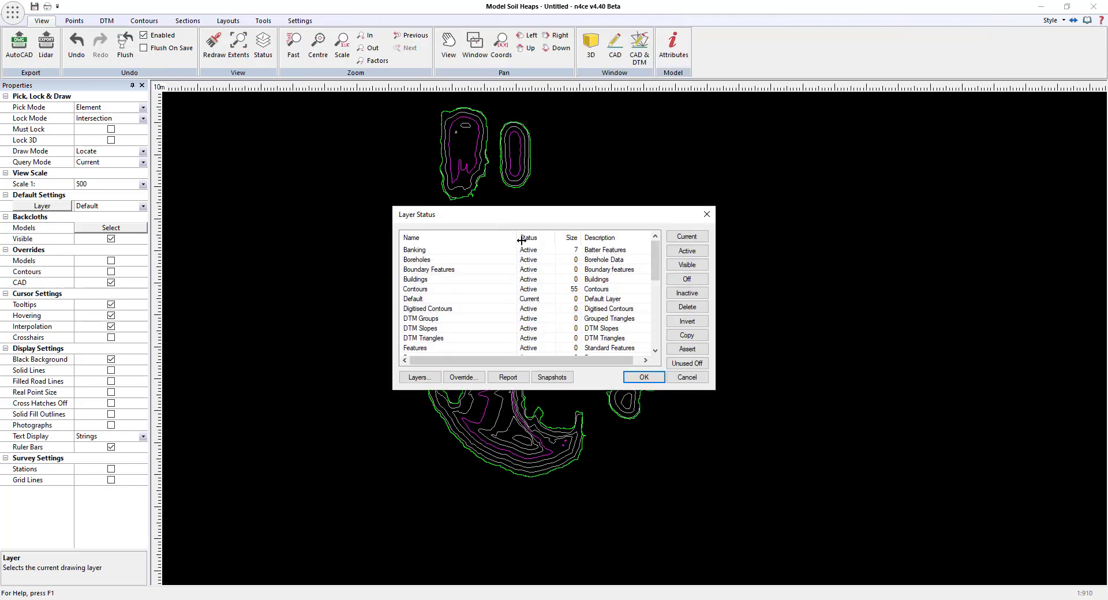
pyautogui.click(442, 252)
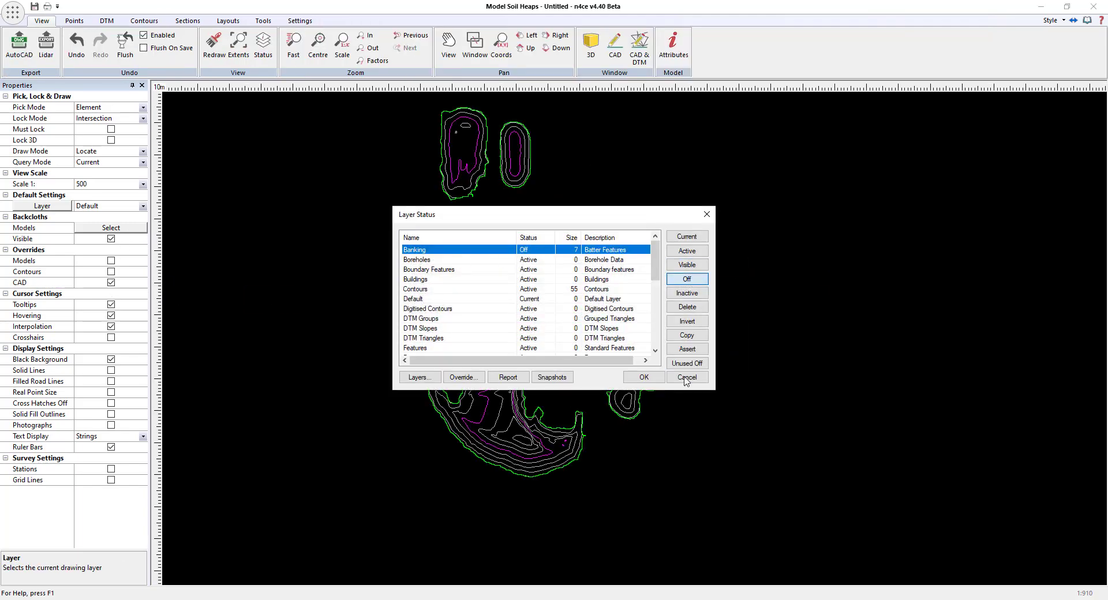
pyautogui.click(644, 379)
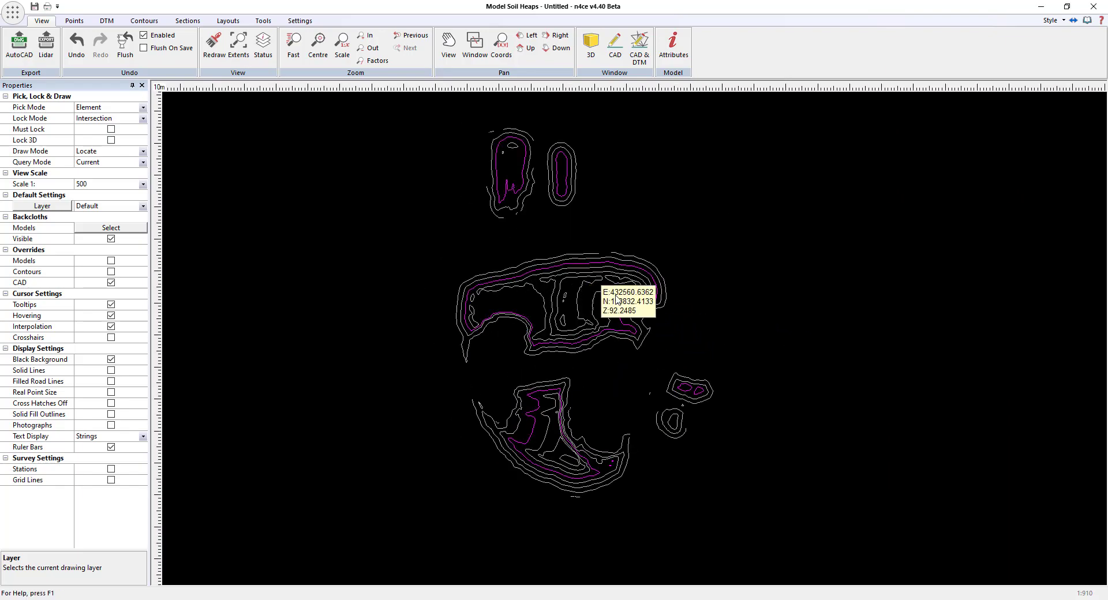
# Step: Close the Soil Heaps model and open the Heaps model in a maximised window
pyautogui.click(1092, 7)
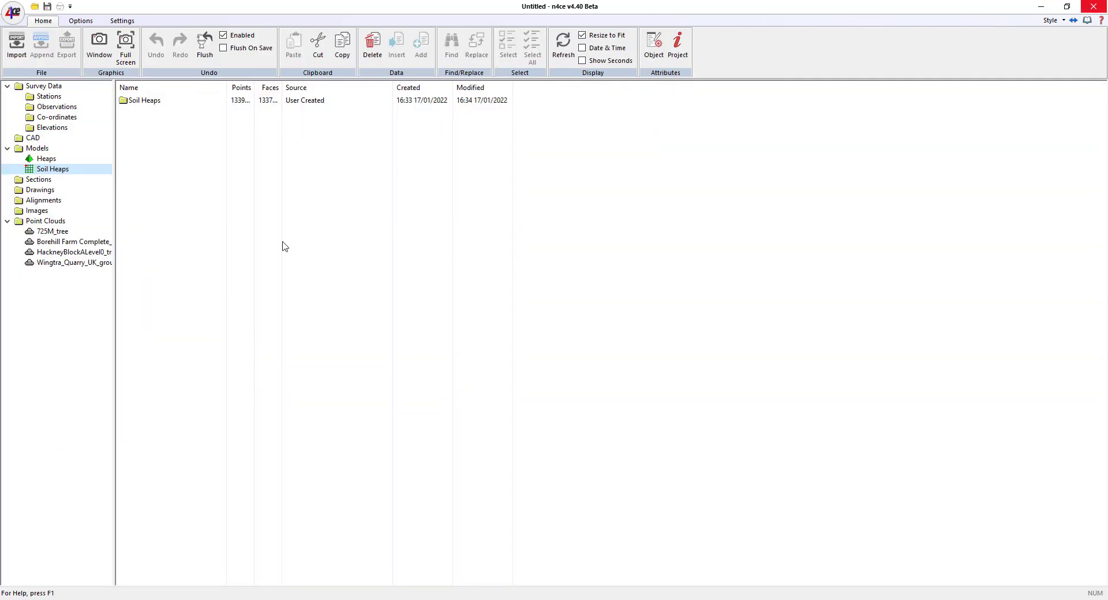
pyautogui.doubleClick(38, 160)
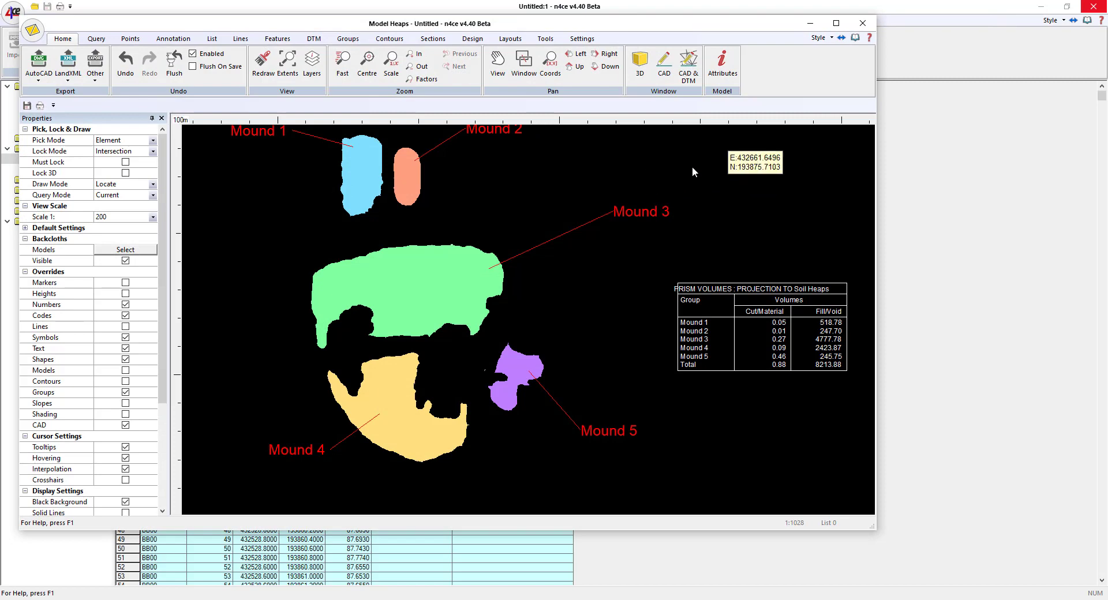
pyautogui.click(837, 23)
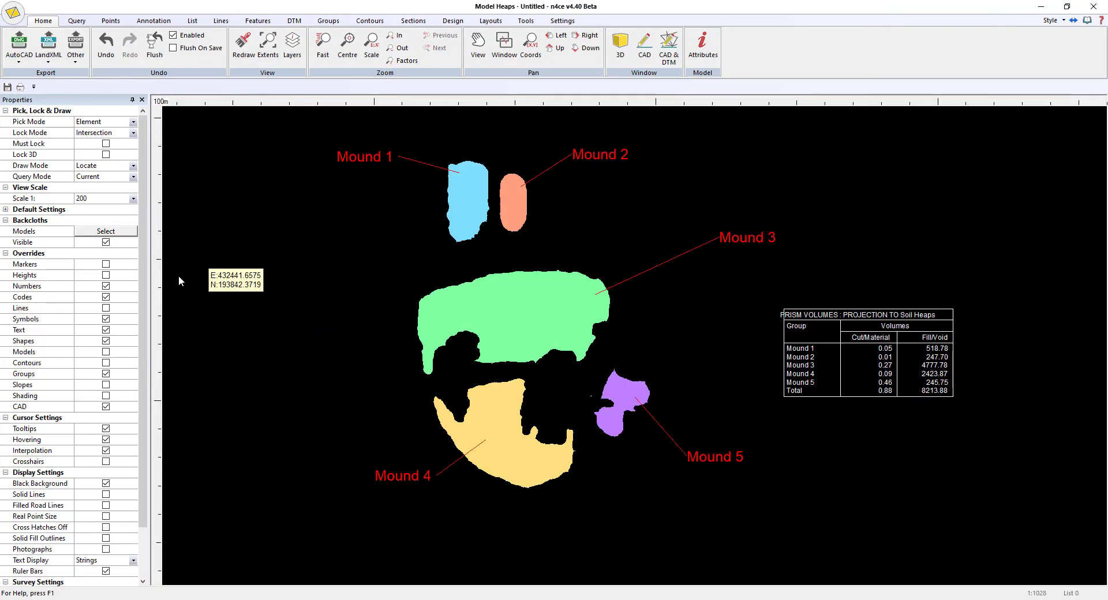
# Step: Turn off the display of DTM groups in the Heaps model, leaving the contours, mound labels and volumes table in view
pyautogui.click(106, 374)
pyautogui.scroll(1, 513, 309)
pyautogui.scroll(-1, 586, 323)
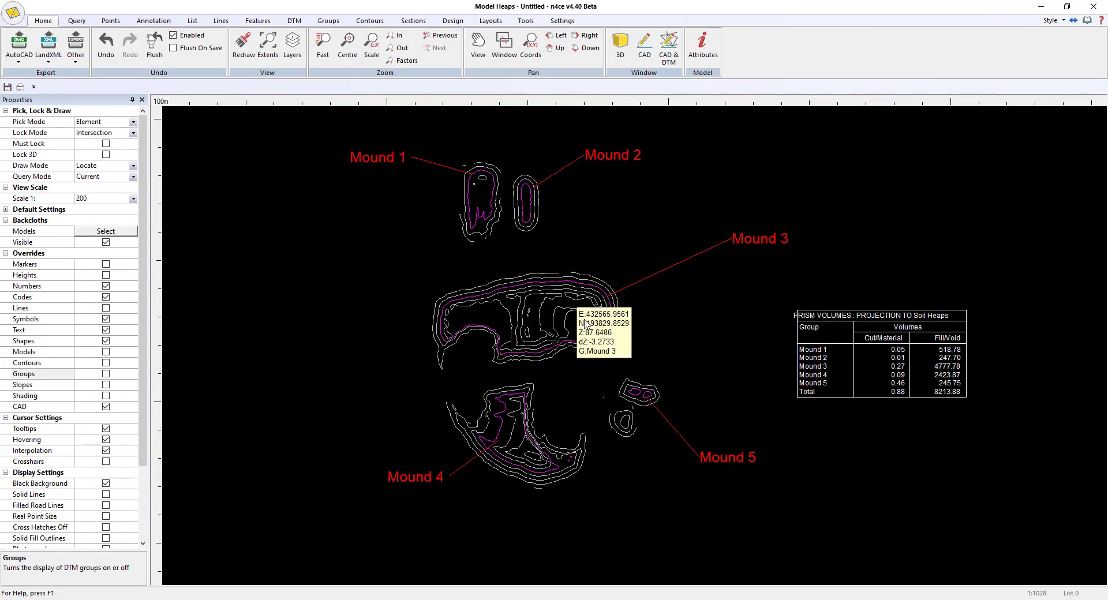
pyautogui.moveTo(657, 330); pyautogui.dragTo(646, 335, button='middle')
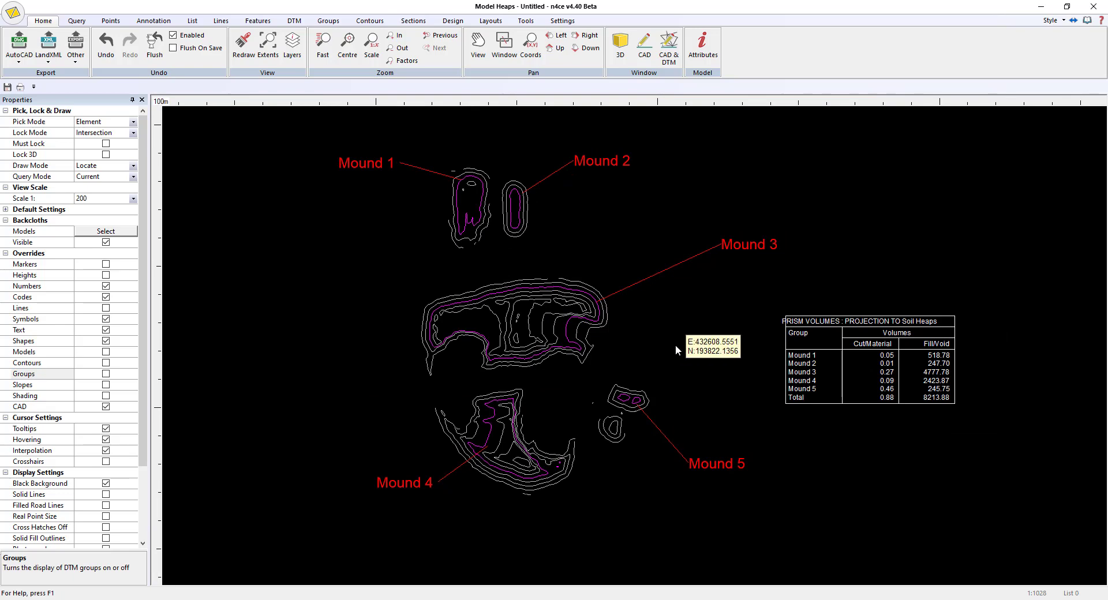